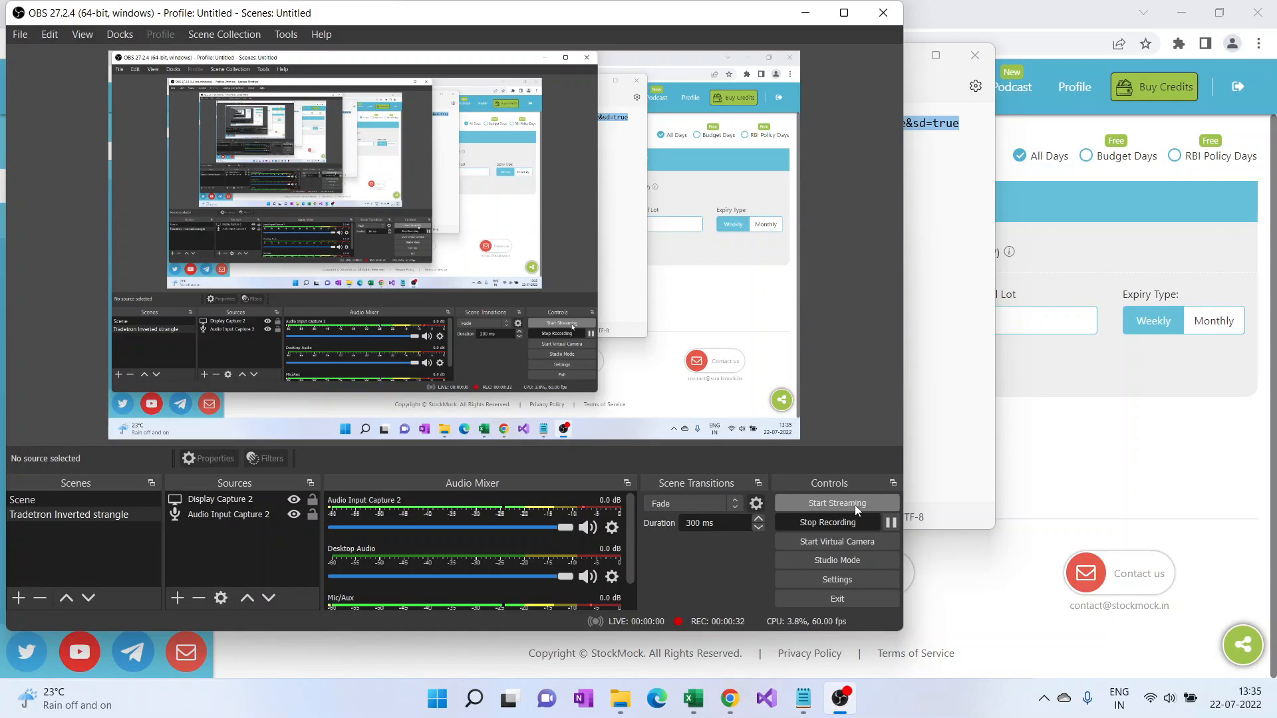
Step: Copy the full Google Sheets link from the untitled Notepad note
{"action": "key", "text": "alt+Tab"}
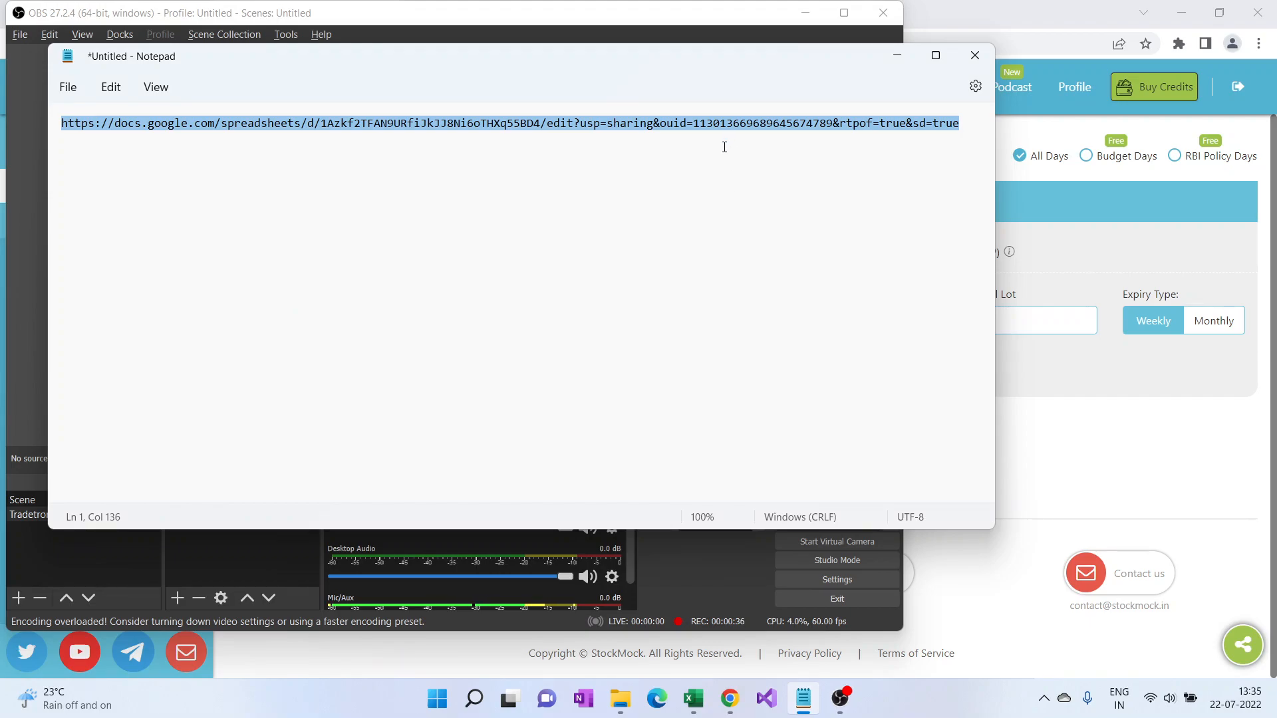
{"action": "left_click", "coordinate": [963, 127]}
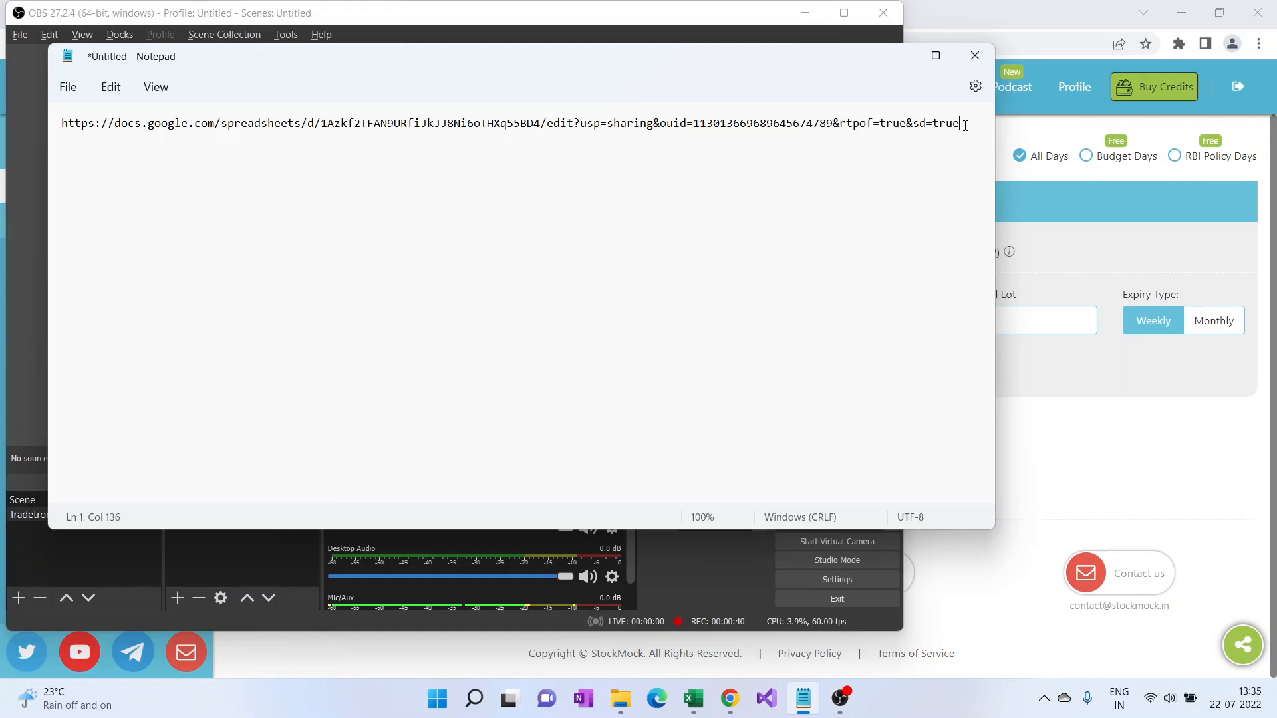
{"action": "left_click_drag", "start_coordinate": [965, 127], "coordinate": [58, 107]}
{"action": "key", "text": "ctrl+c"}
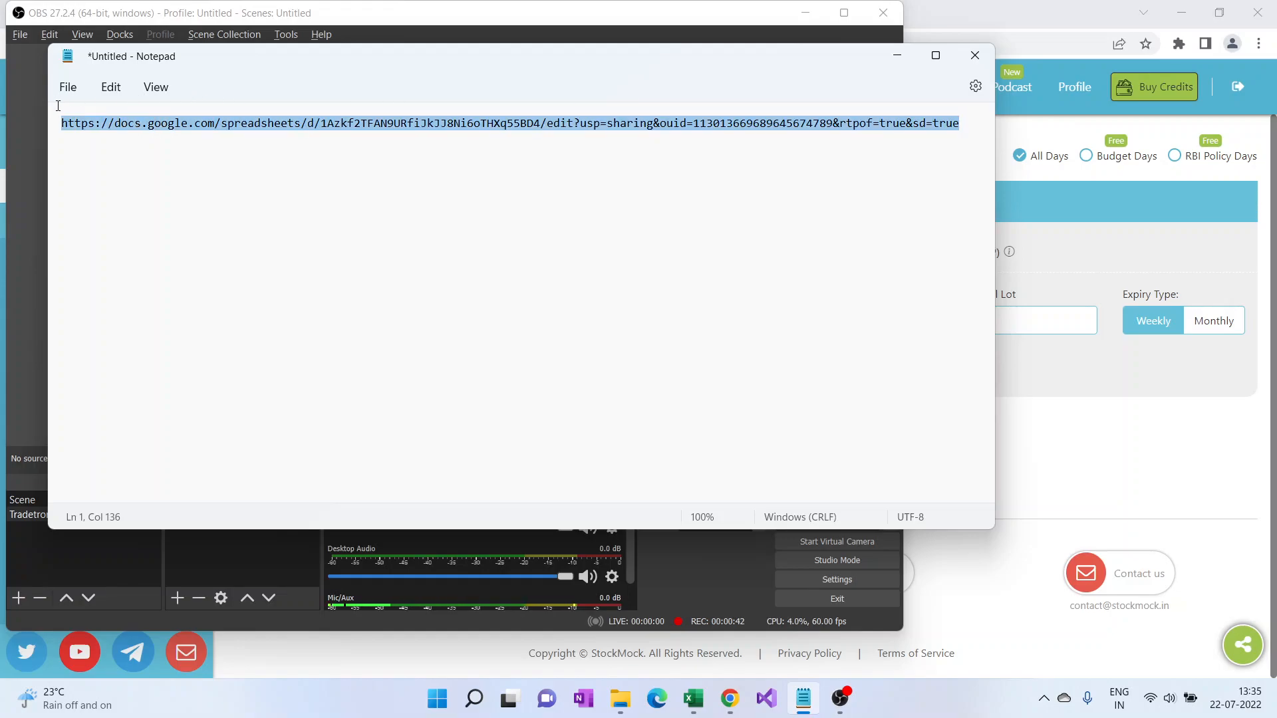
Step: Switch to Chrome and open the copied Google Sheets link in the current StockMock tab
{"action": "key", "text": "alt+Tab"}
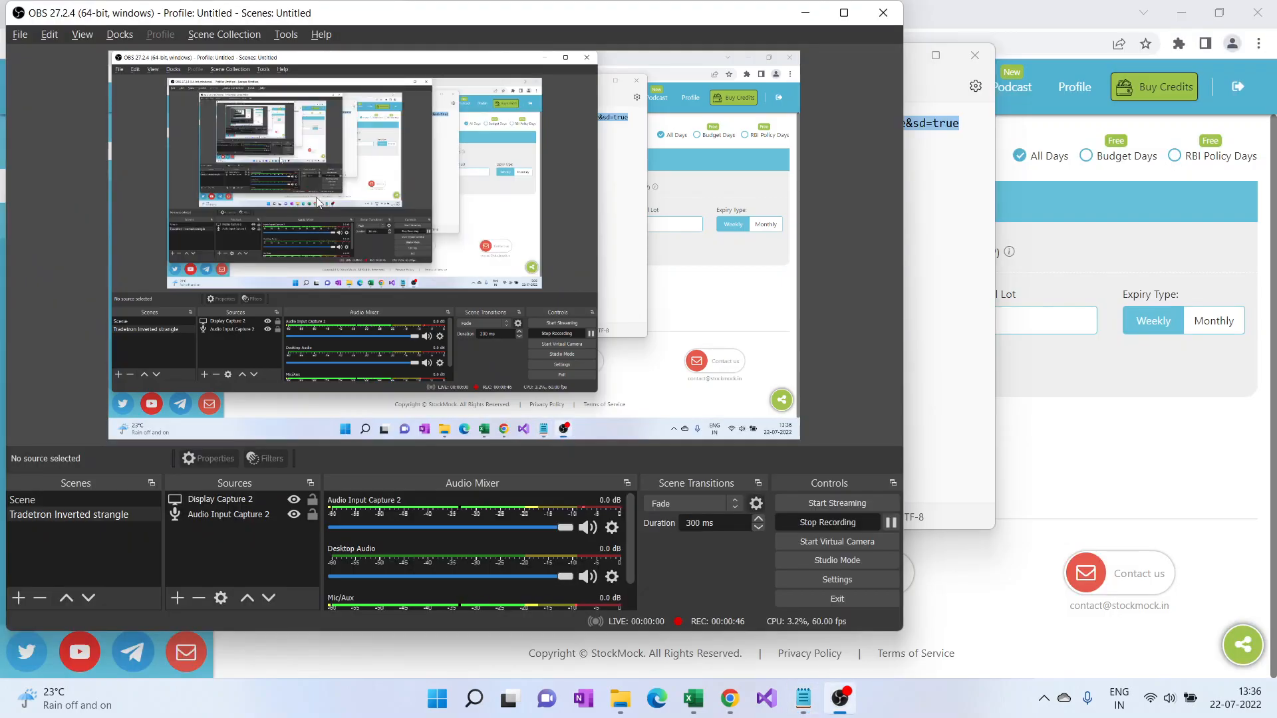
{"action": "key", "text": "alt+Tab"}
{"action": "key", "text": "alt+Tab"}
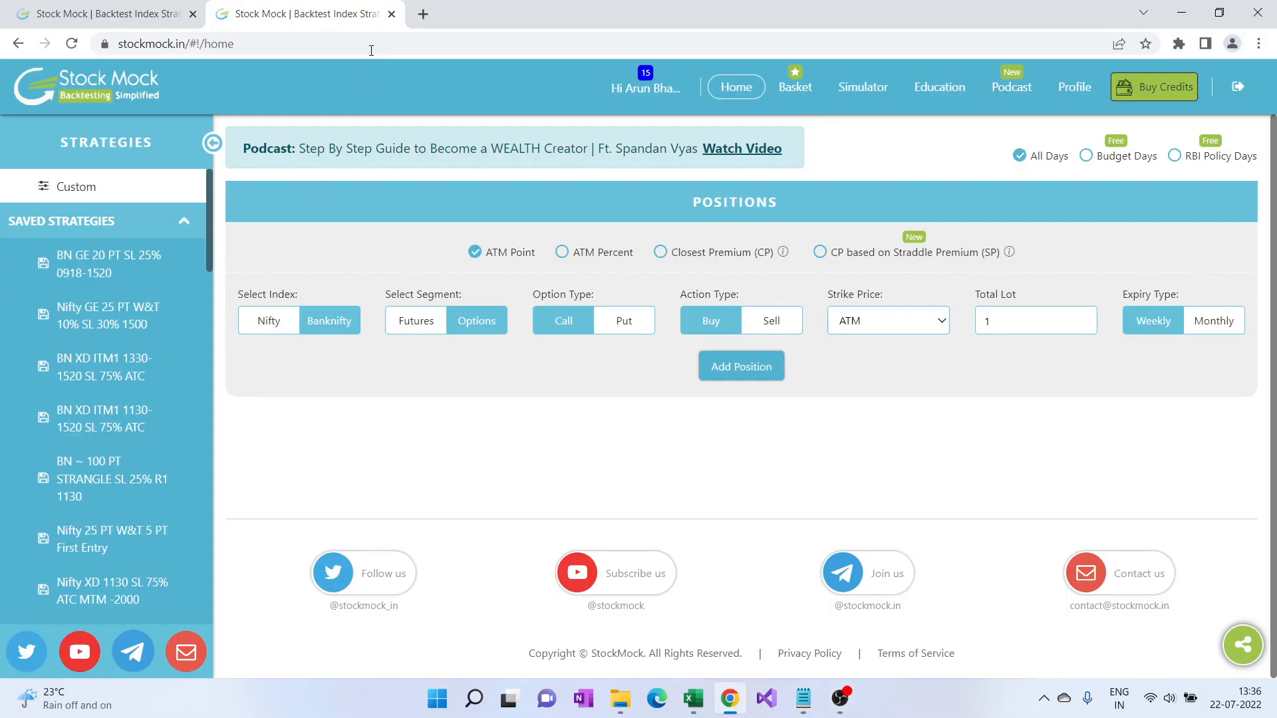
{"action": "left_click", "coordinate": [371, 44]}
{"action": "key", "text": "ctrl+v"}
{"action": "key", "text": "Return"}
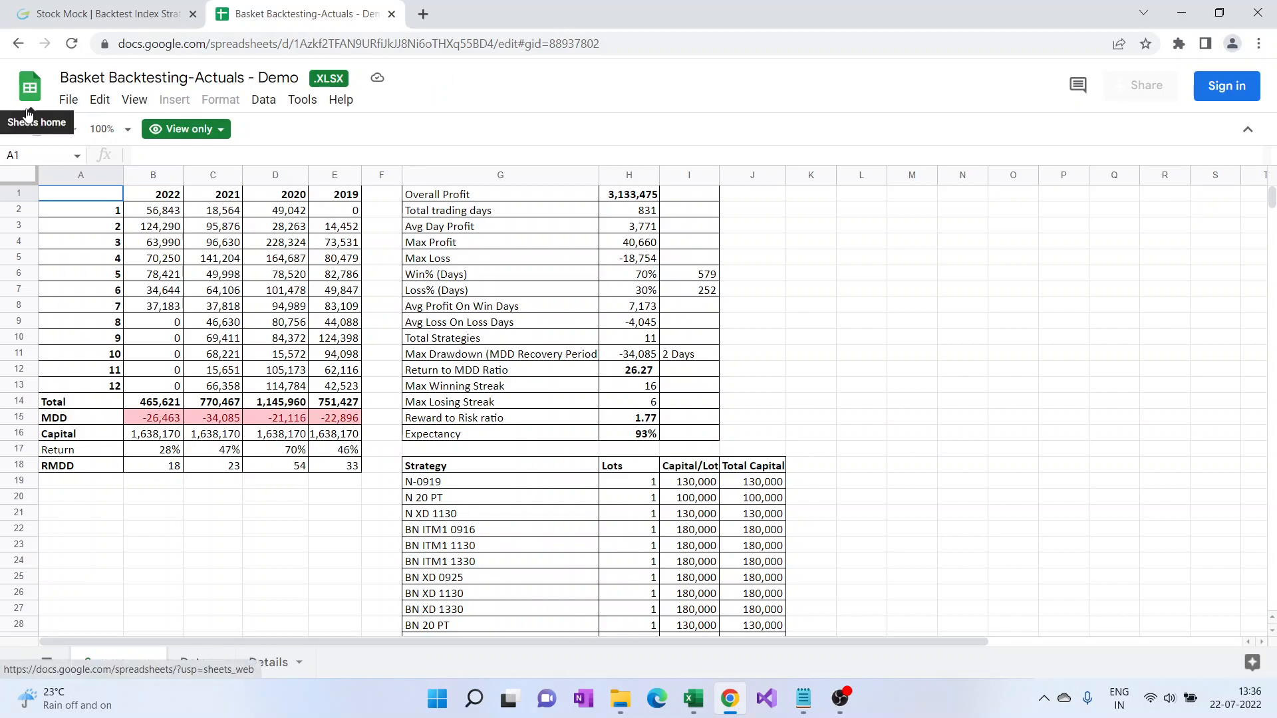
Step: Check the download formats offered for the shared sheet and switch to the Basket Backtesting-Actuals - Demo workbook in Excel
{"action": "left_click", "coordinate": [68, 100]}
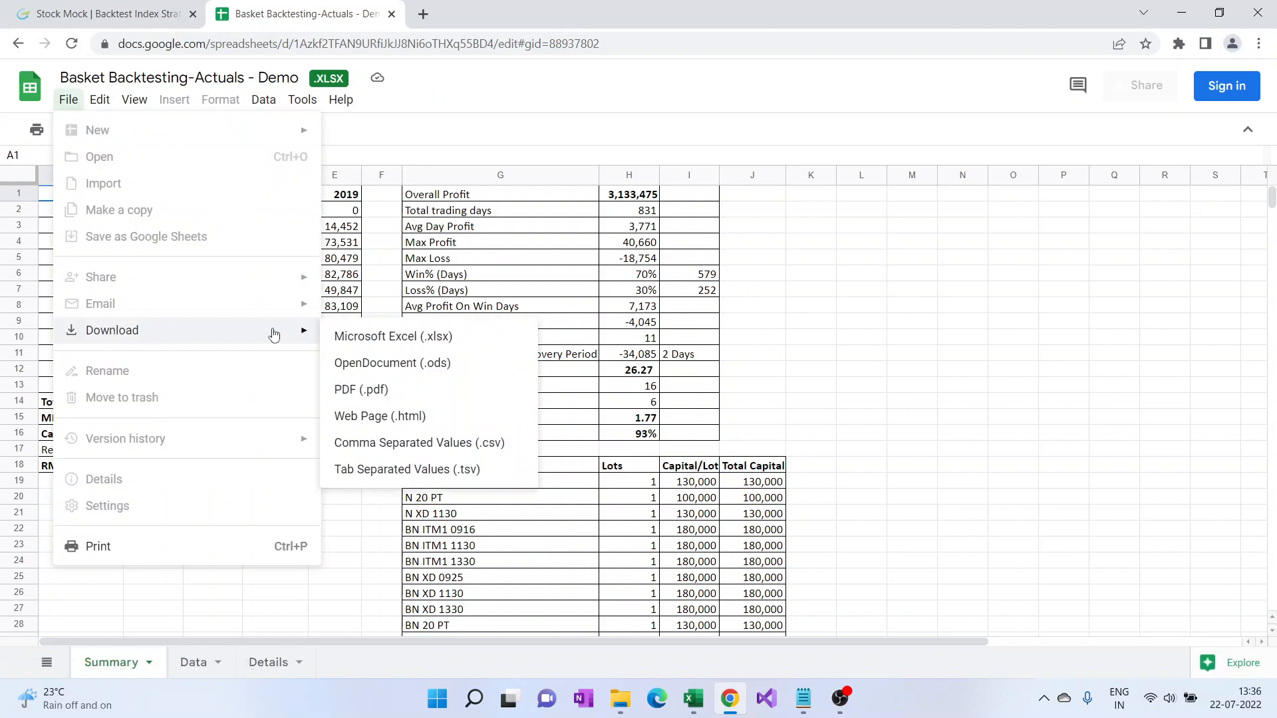
{"action": "left_click", "coordinate": [506, 260]}
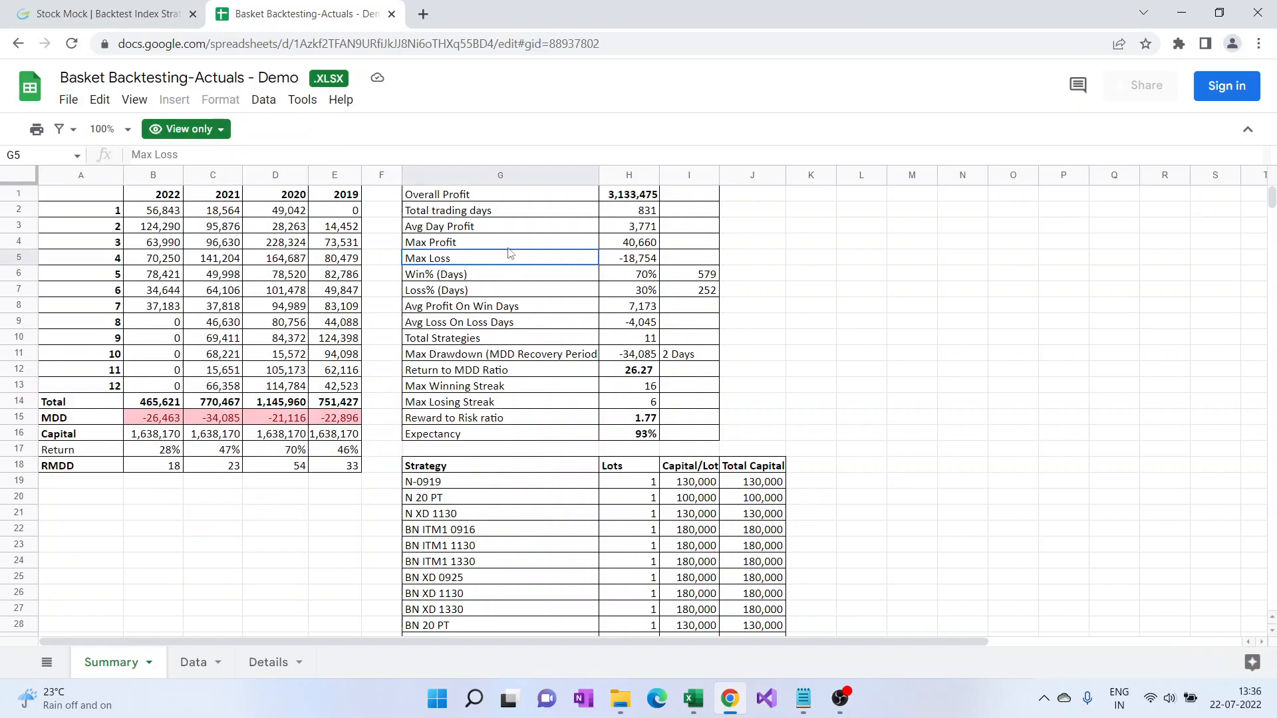
{"action": "mouse_move", "coordinate": [693, 699]}
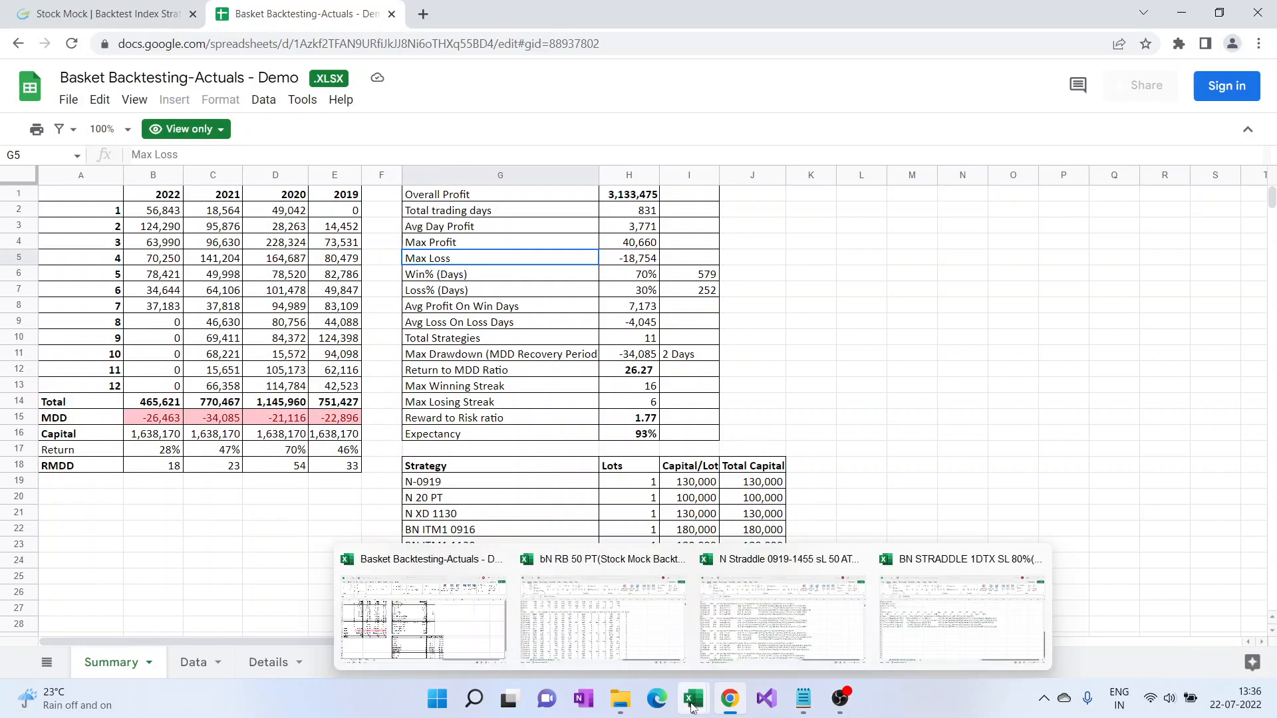
{"action": "left_click", "coordinate": [498, 648]}
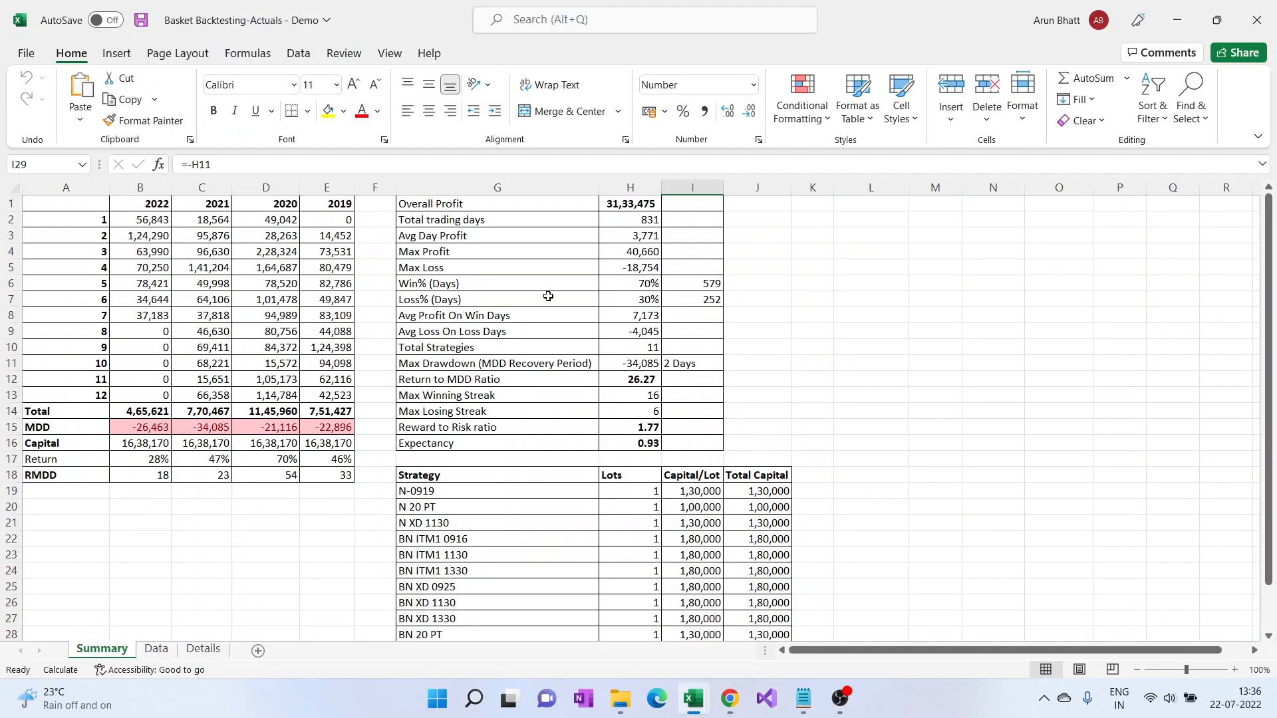
Step: Examine the Summary sheet's strategy, lots and capital table and the 2022 Capital and Return formulas, plus the Data sheet's daily results
{"action": "scroll", "coordinate": [548, 295], "scroll_direction": "down", "scroll_amount": 1}
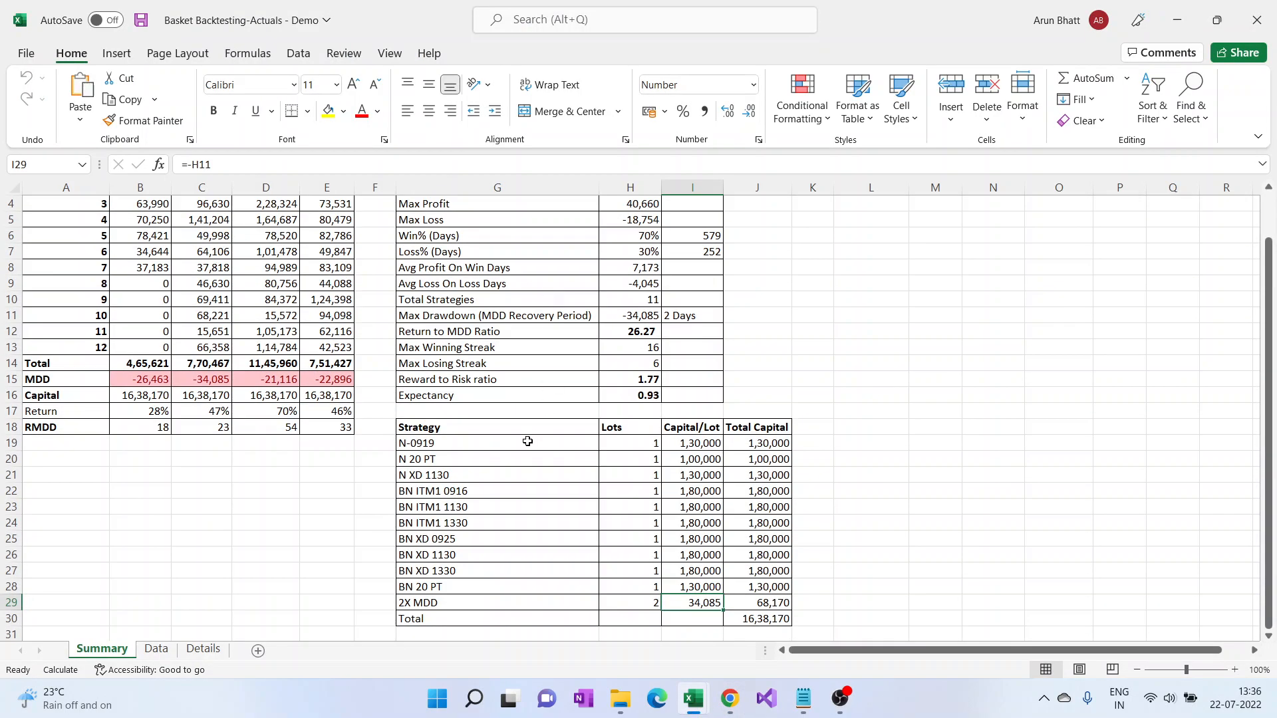
{"action": "left_click", "coordinate": [527, 442]}
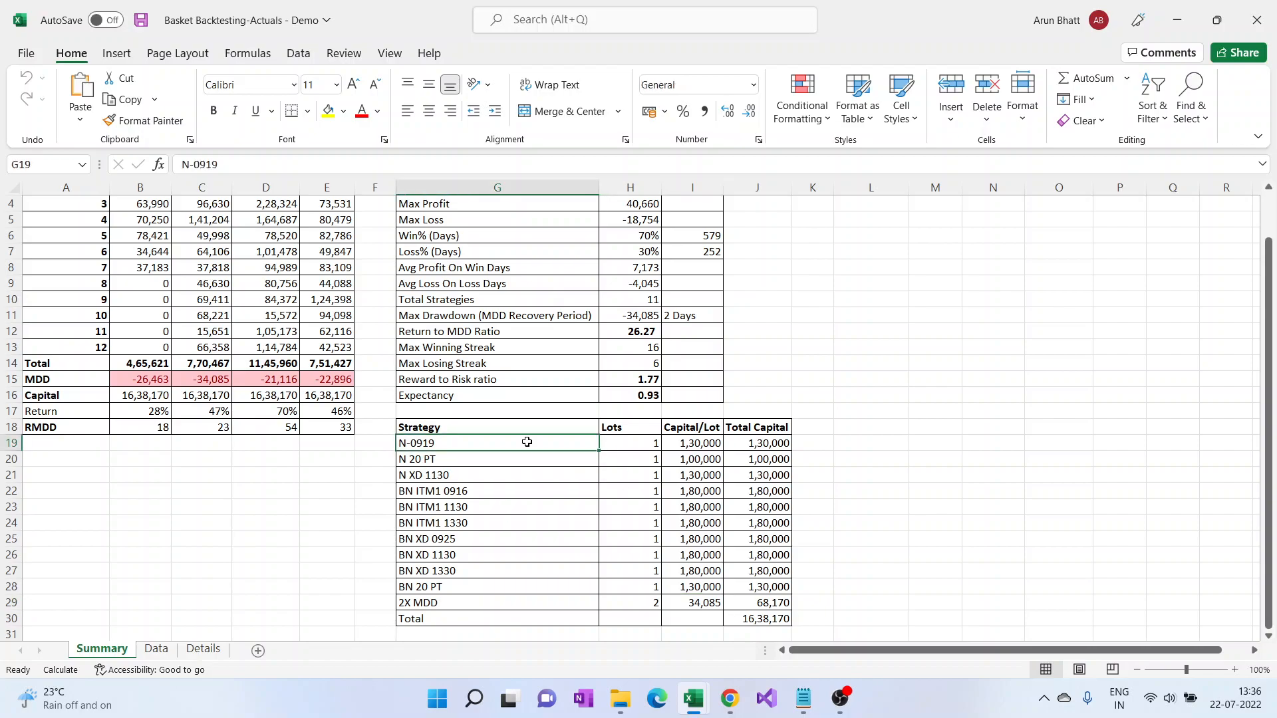
{"action": "scroll", "coordinate": [473, 360], "scroll_direction": "up", "scroll_amount": 1}
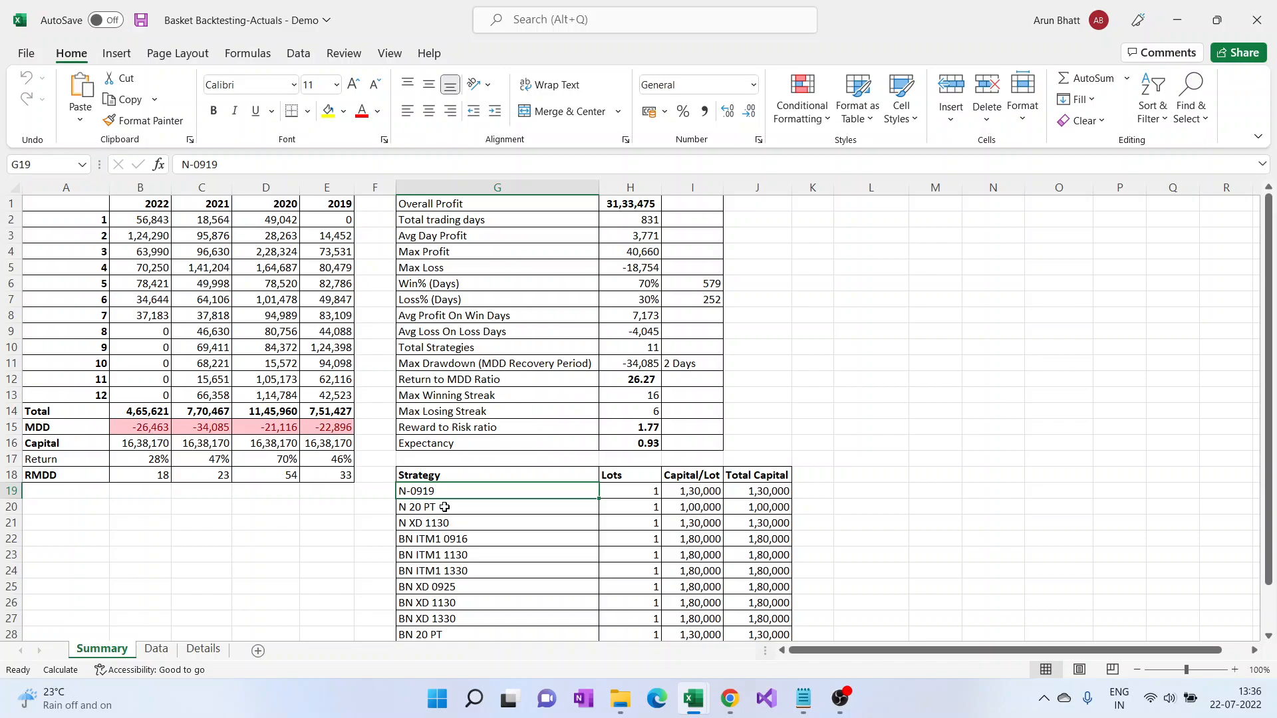
{"action": "scroll", "coordinate": [444, 507], "scroll_direction": "down", "scroll_amount": 1}
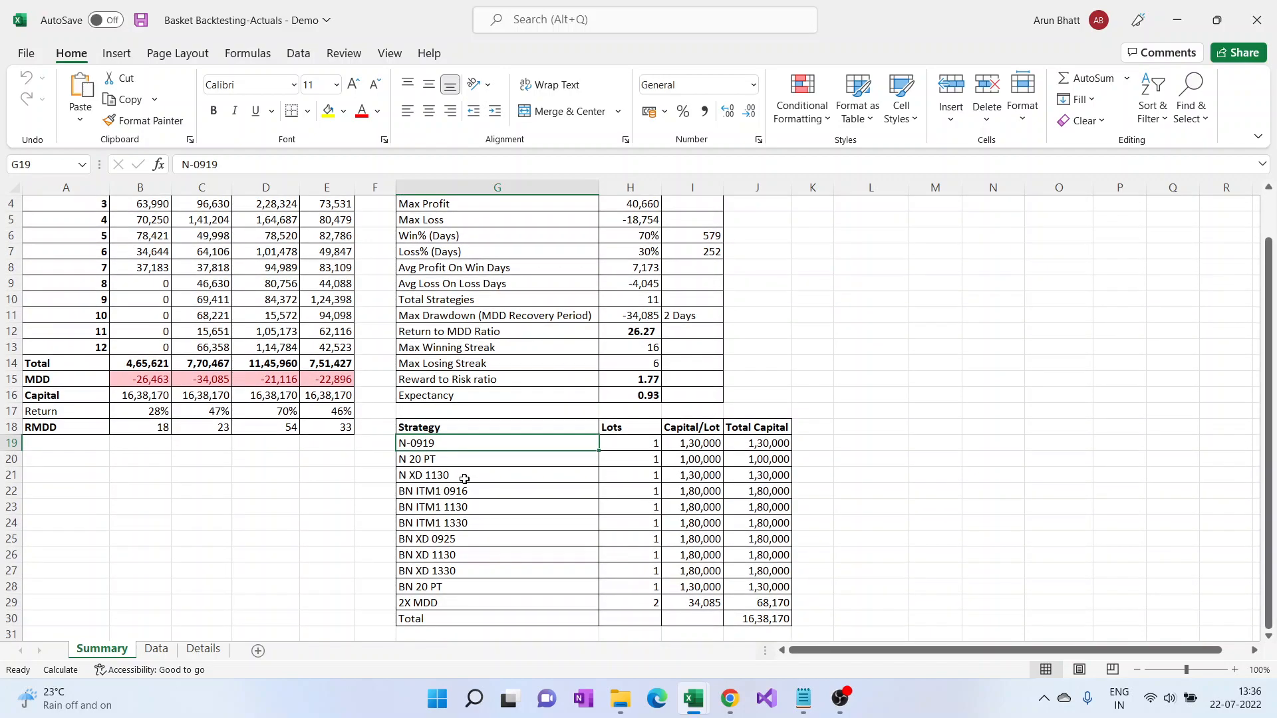
{"action": "left_click", "coordinate": [626, 440]}
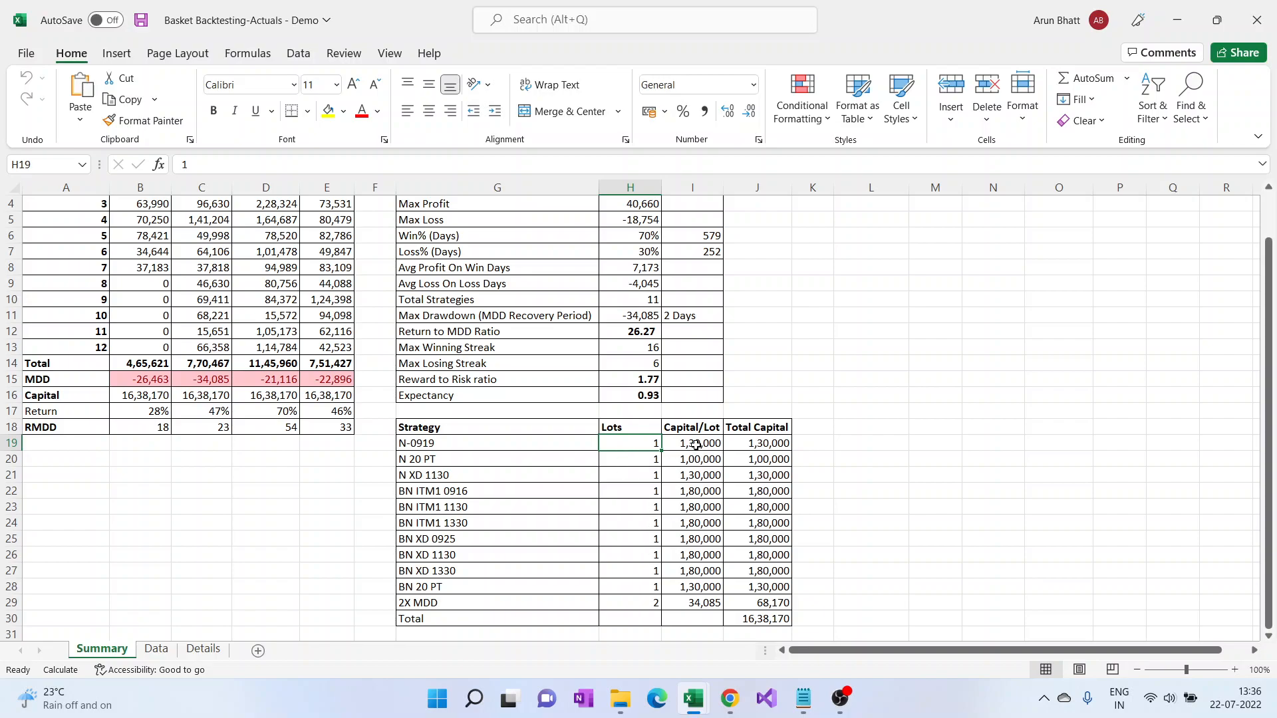
{"action": "scroll", "coordinate": [695, 445], "scroll_direction": "up", "scroll_amount": 1}
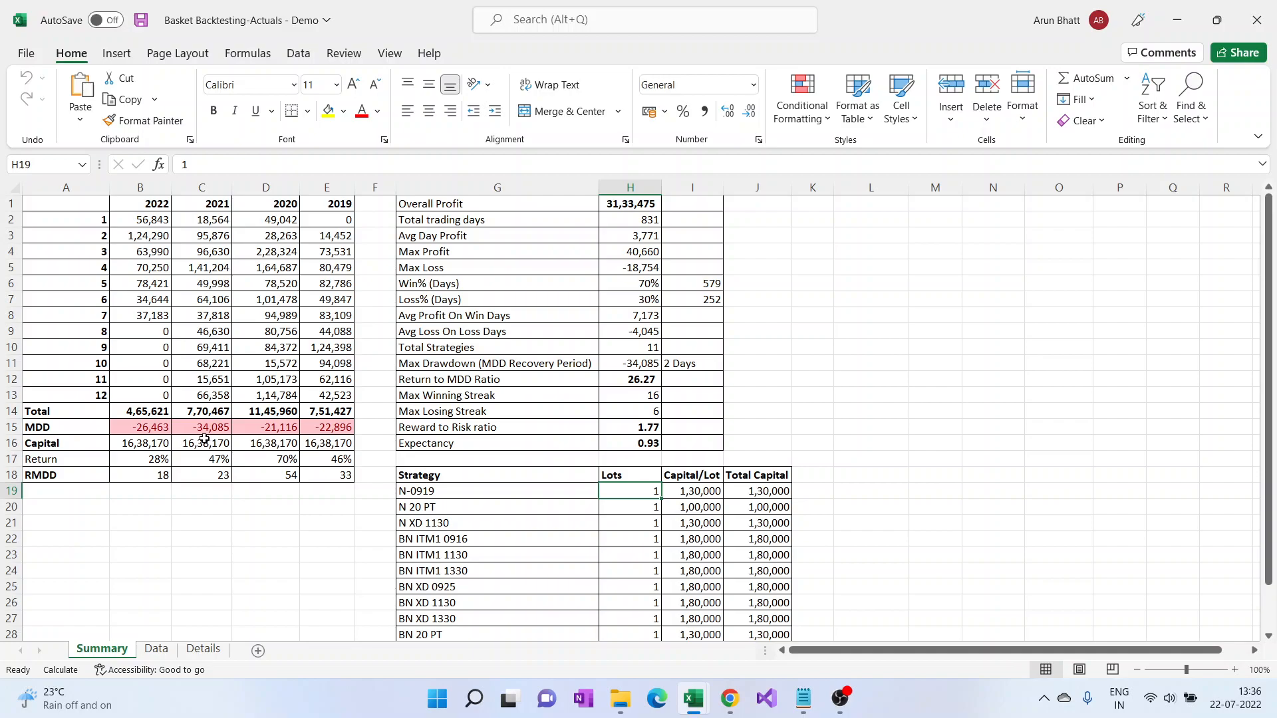
{"action": "scroll", "coordinate": [250, 449], "scroll_direction": "down", "scroll_amount": 3}
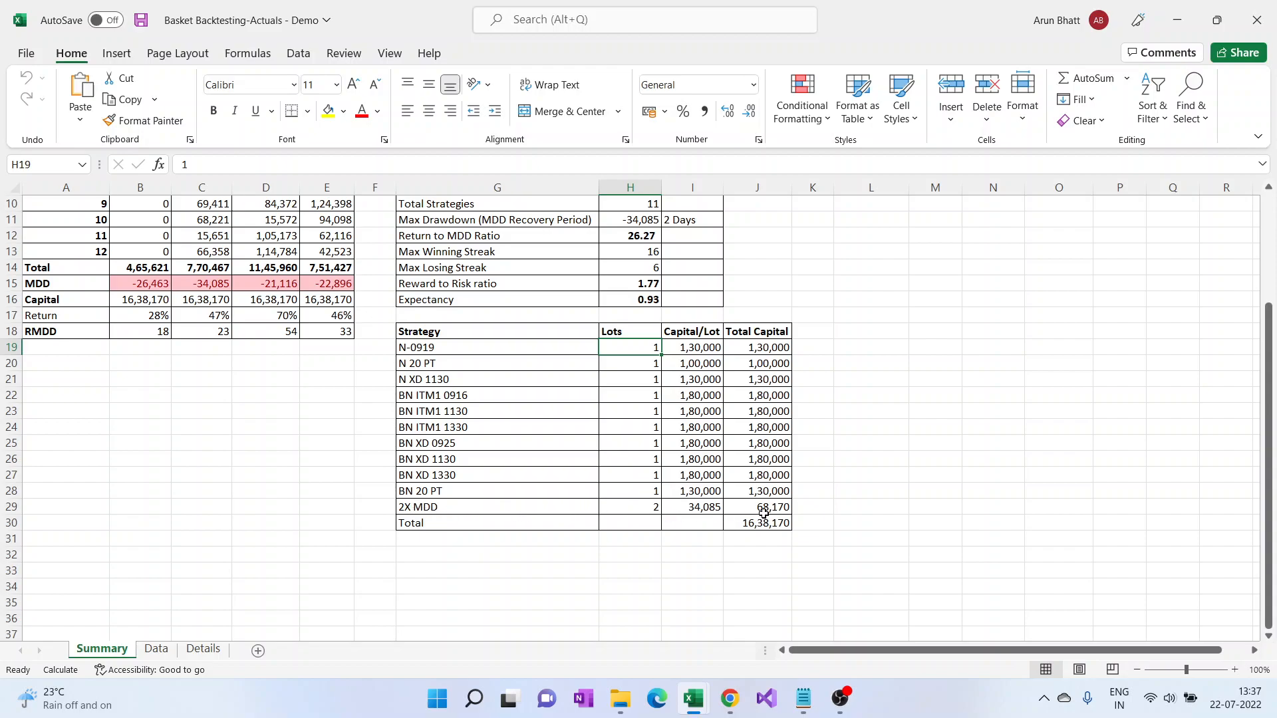
{"action": "scroll", "coordinate": [344, 371], "scroll_direction": "up", "scroll_amount": 3}
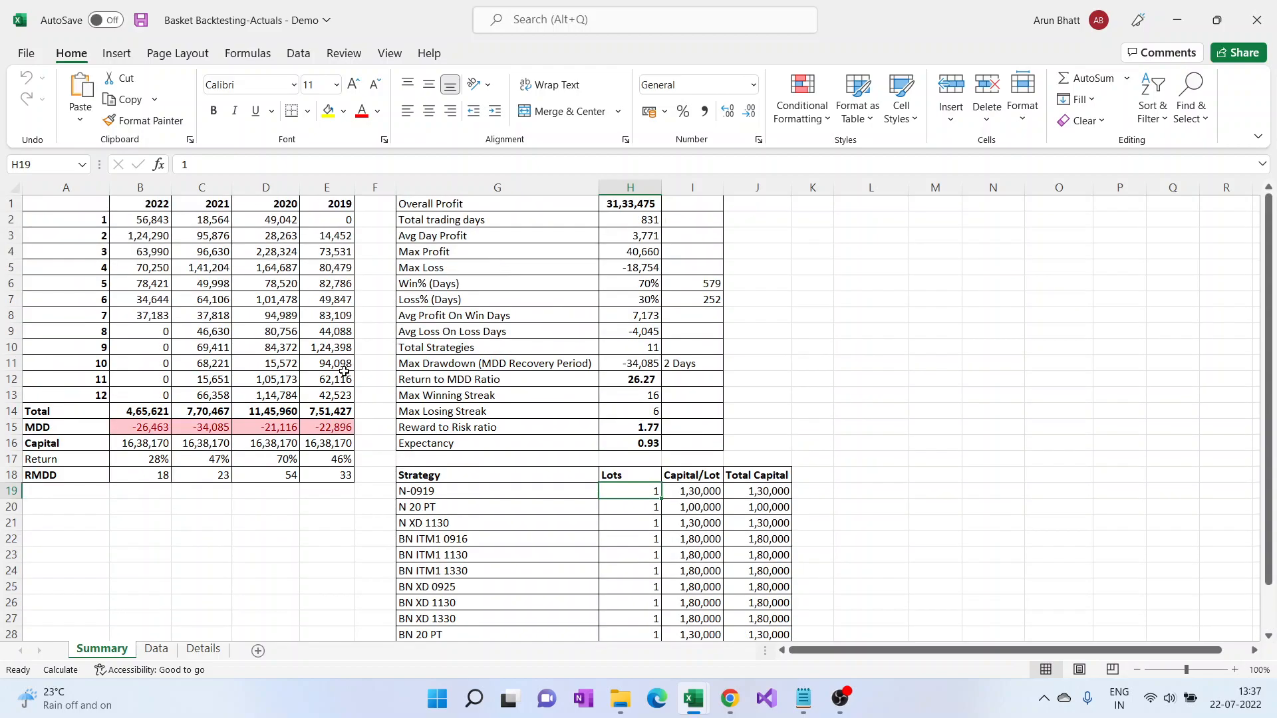
{"action": "left_click", "coordinate": [159, 443]}
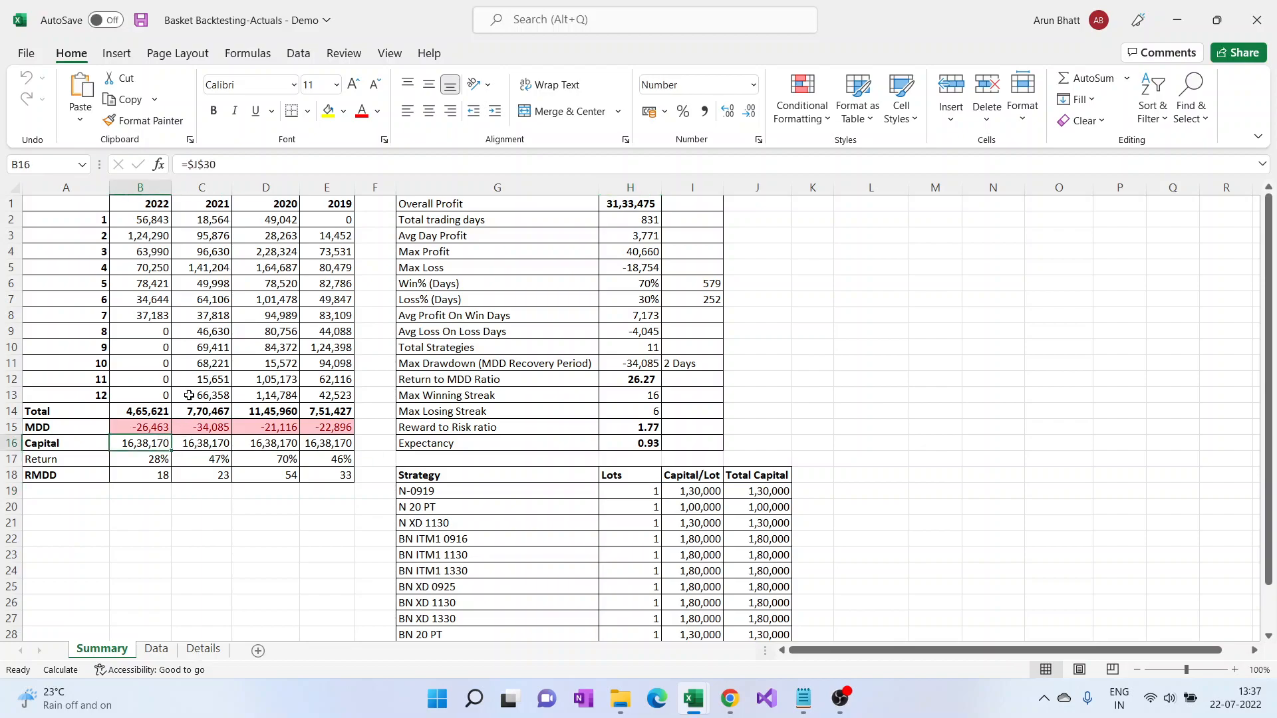
{"action": "left_click", "coordinate": [154, 460]}
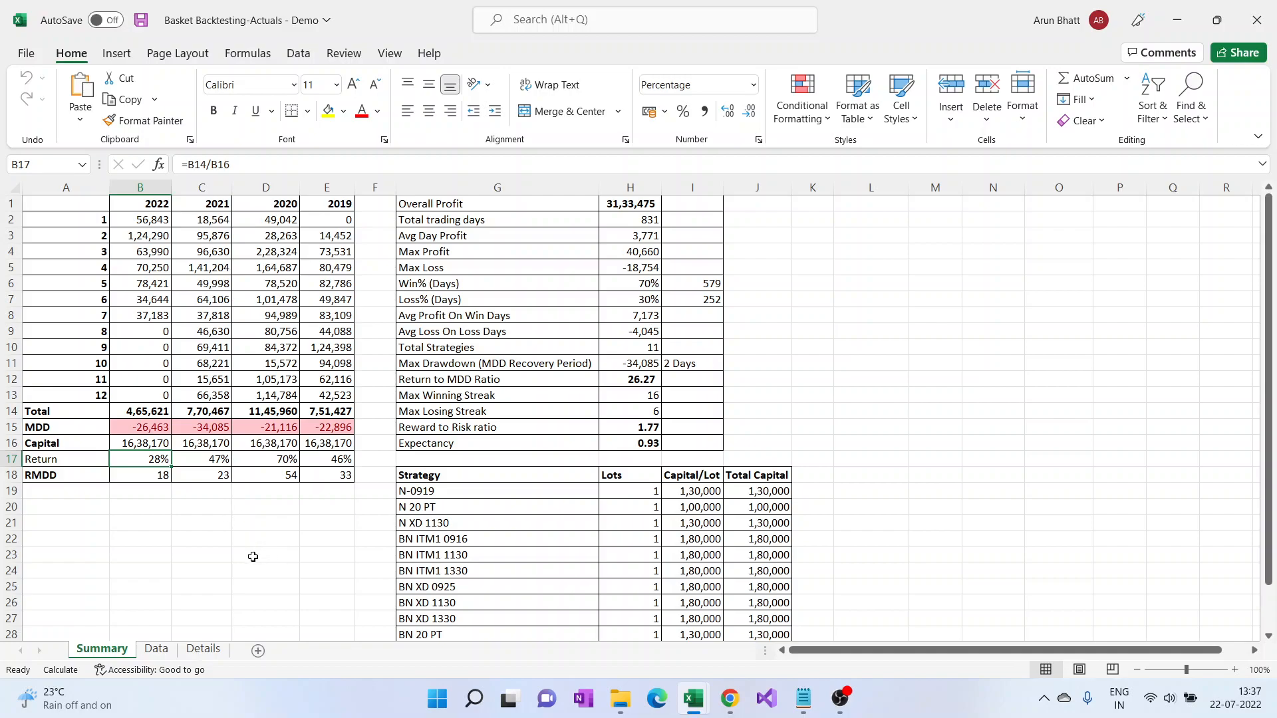
{"action": "left_click", "coordinate": [155, 651]}
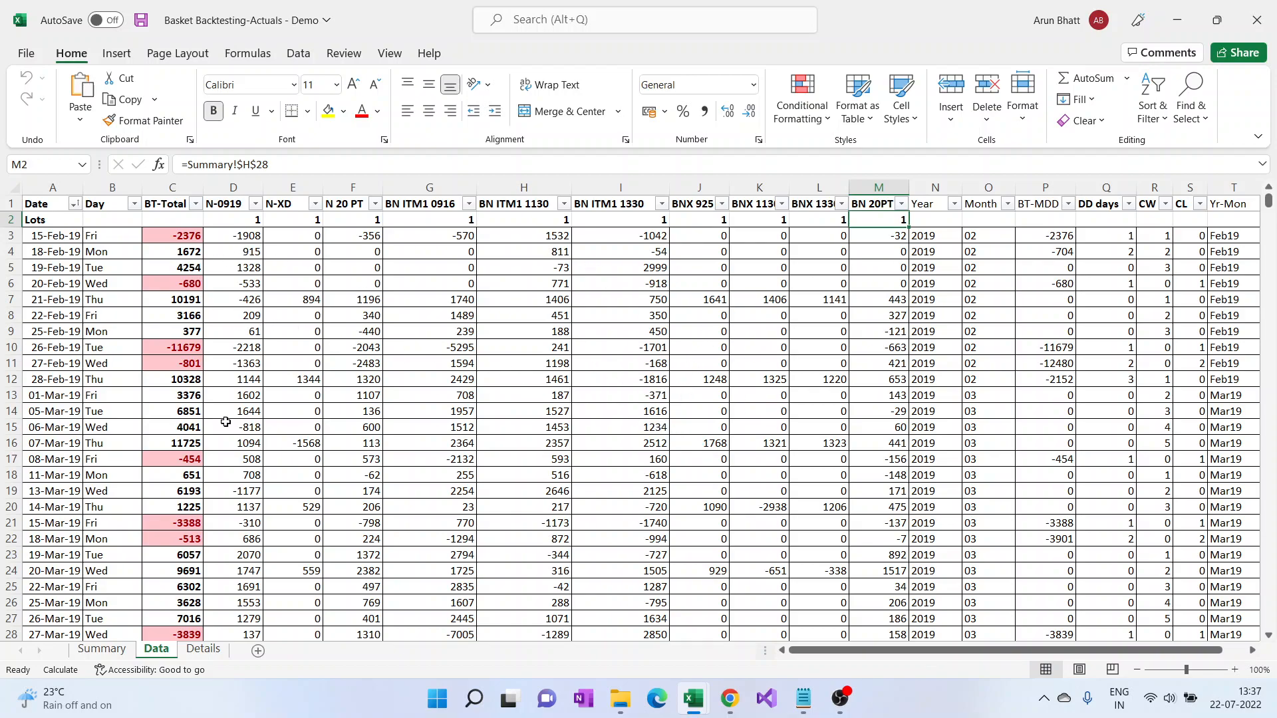
Step: On the Summary sheet, set the lots to 0 for N 20 PT, N XD 1130, BN ITM1 0916, BN ITM1 1130 and BN ITM1 1330
{"action": "left_click", "coordinate": [123, 642]}
{"action": "left_click", "coordinate": [632, 507]}
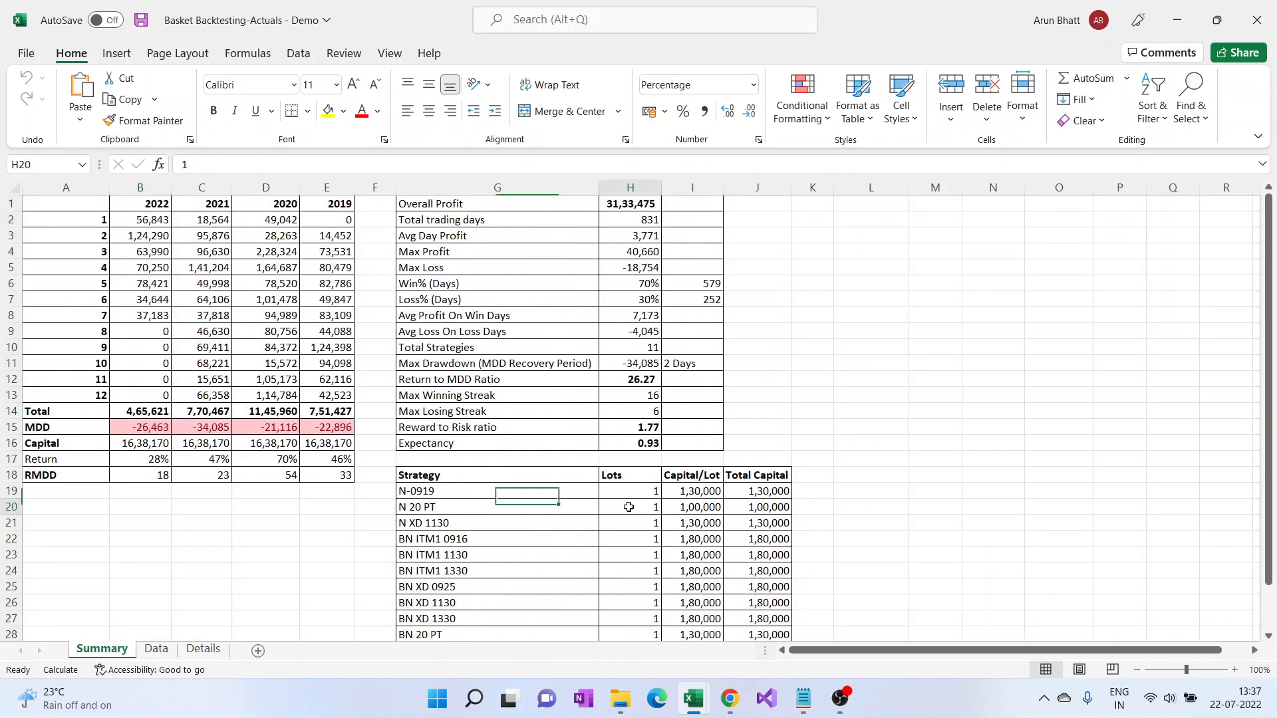
{"action": "scroll", "coordinate": [631, 507], "scroll_direction": "down", "scroll_amount": 2}
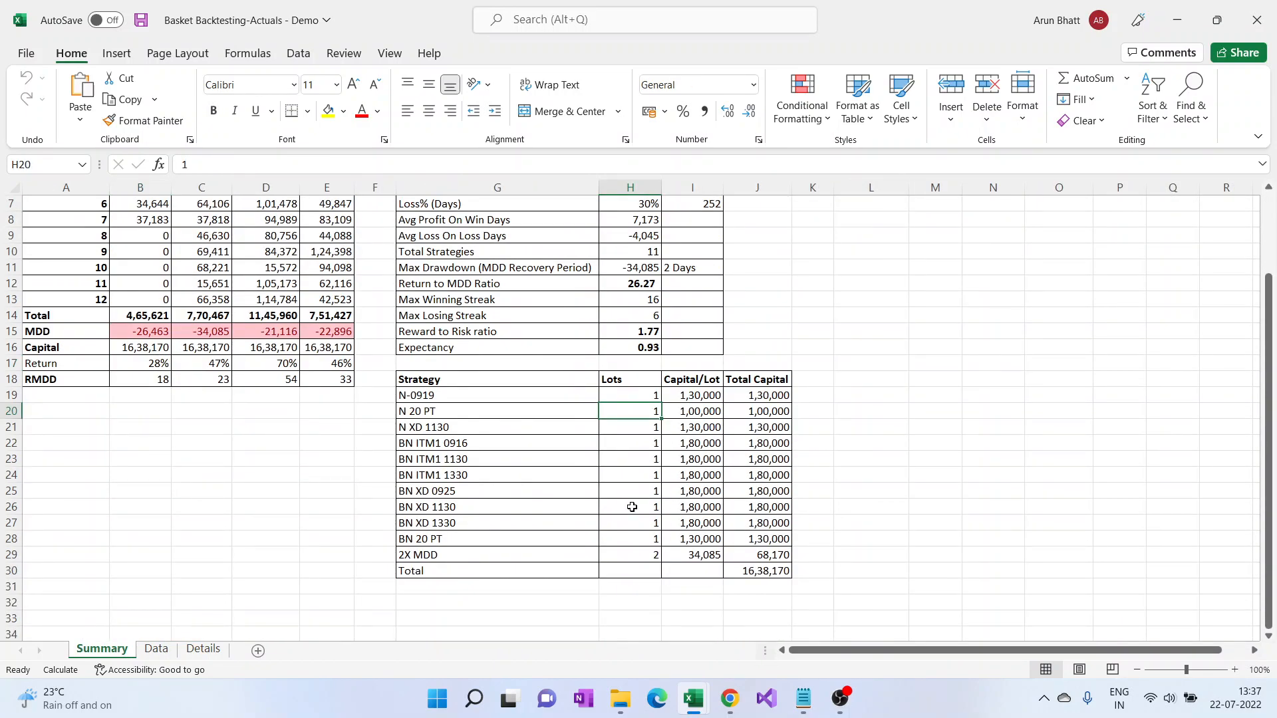
{"action": "type", "text": "0"}
{"action": "left_click", "coordinate": [625, 428]}
{"action": "type", "text": "0"}
{"action": "left_click", "coordinate": [630, 441]}
{"action": "type", "text": "0"}
{"action": "left_click", "coordinate": [633, 458]}
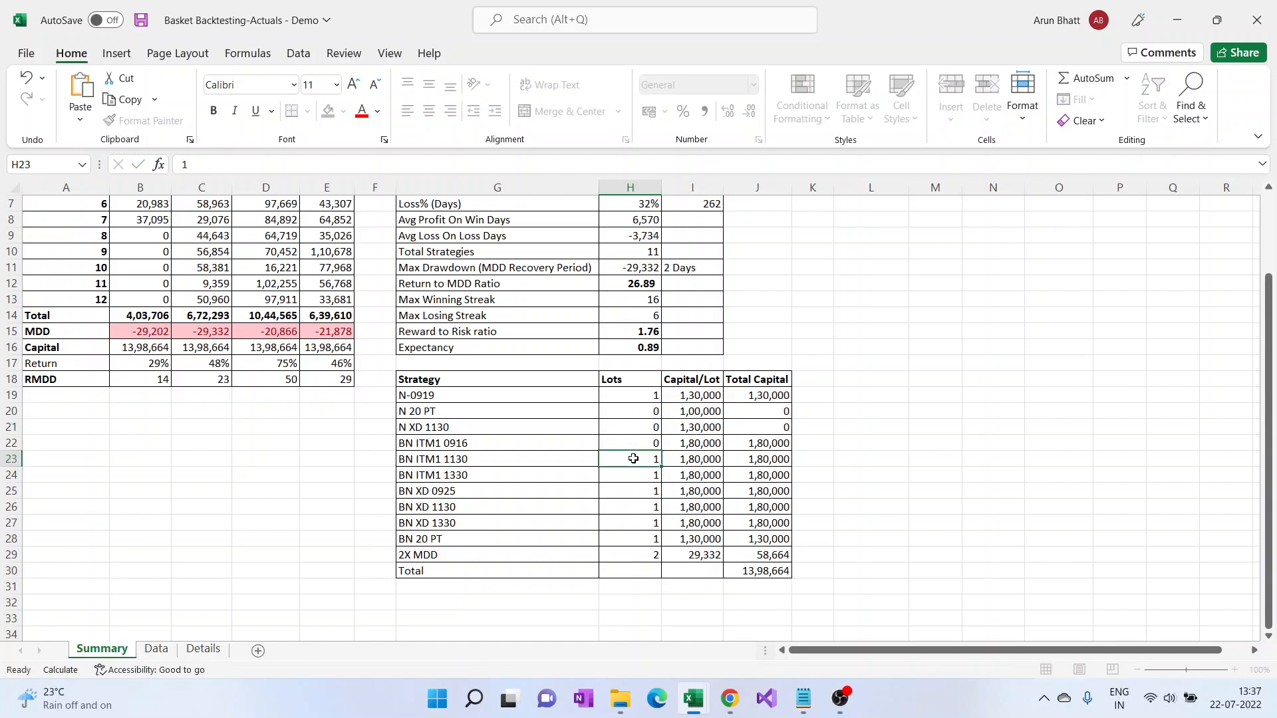
{"action": "type", "text": "0"}
{"action": "left_click", "coordinate": [642, 477]}
{"action": "type", "text": "0"}
{"action": "left_click", "coordinate": [641, 458]}
Step: Inspect the Data sheet's Lots row link for BN ITM1 1130 and the BT-Total formula for 15-Feb-19
{"action": "left_click", "coordinate": [167, 652]}
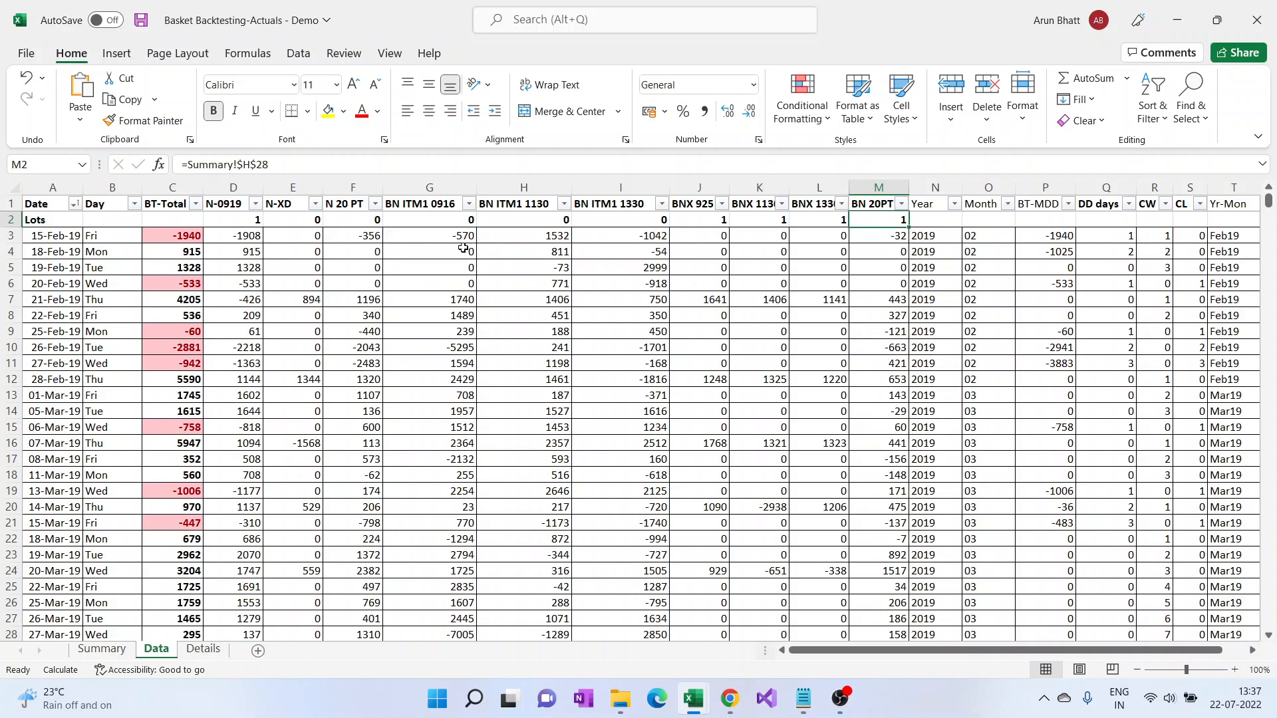
{"action": "left_click", "coordinate": [560, 219]}
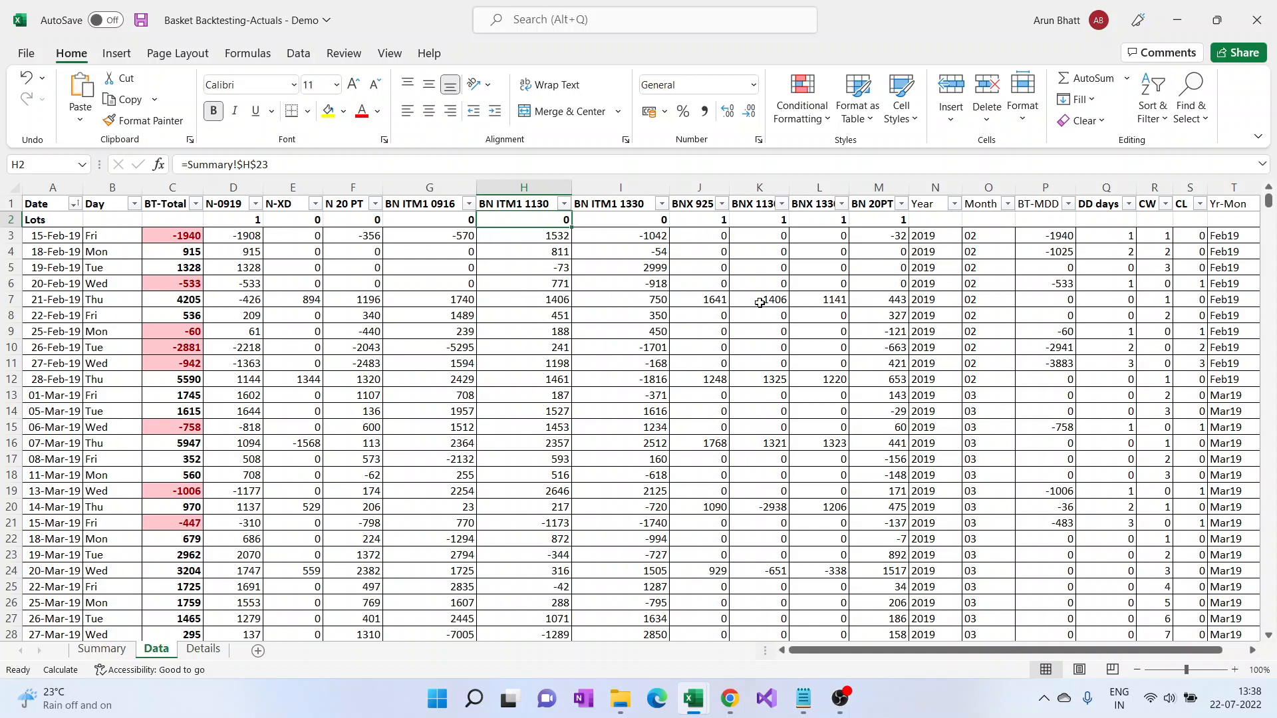
{"action": "left_click", "coordinate": [156, 202]}
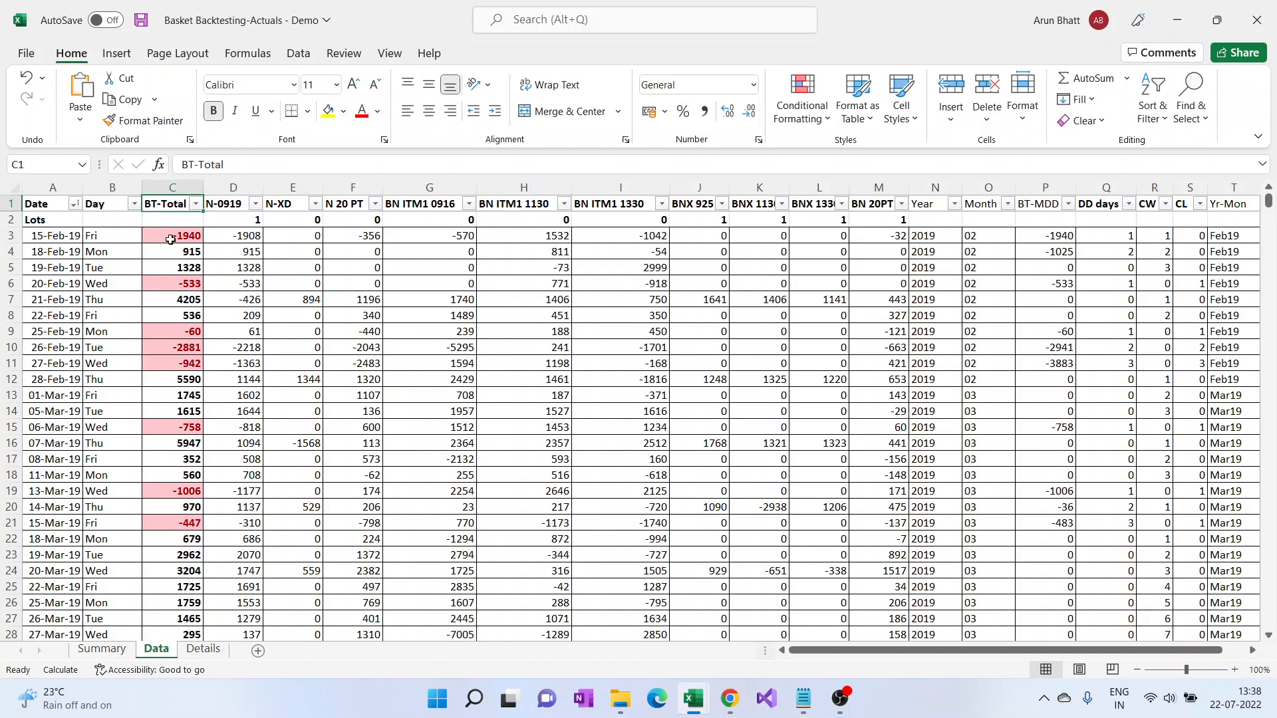
{"action": "left_click", "coordinate": [171, 235]}
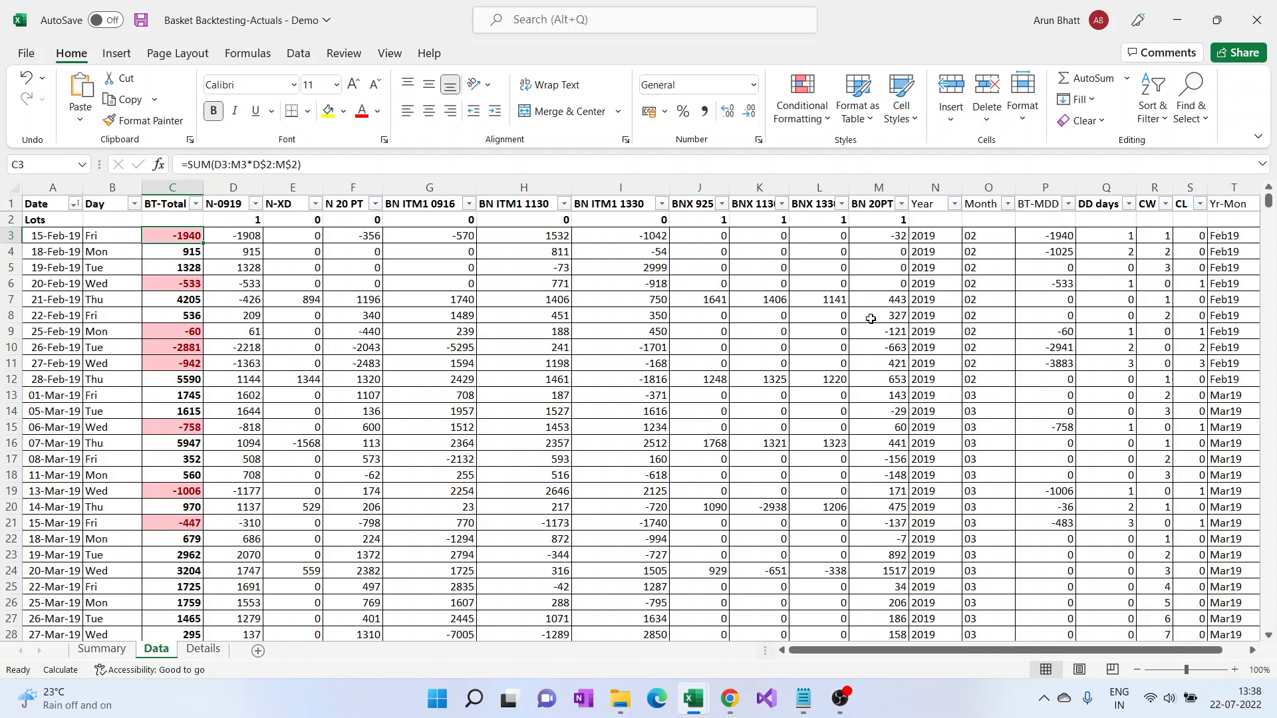
Step: Insert an empty column before BN 20PT on the Data sheet and select its cell in the 15-Feb-19 row
{"action": "left_click", "coordinate": [873, 204]}
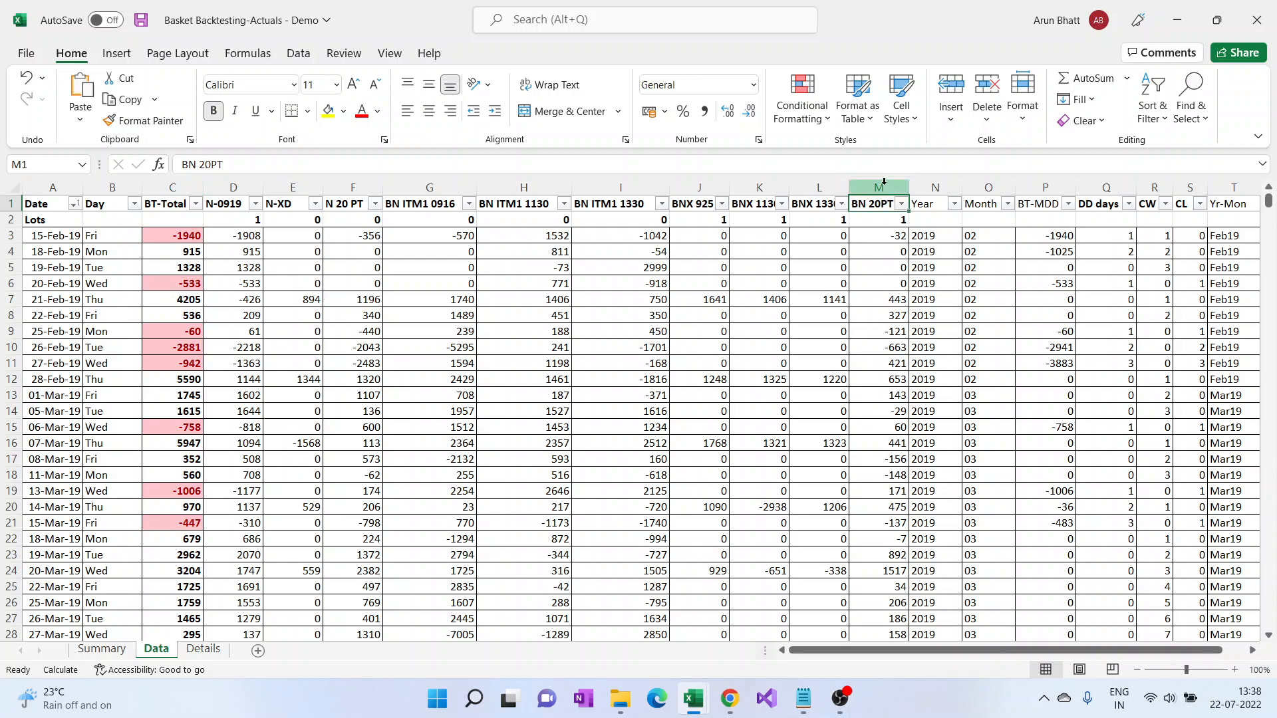
{"action": "left_click", "coordinate": [879, 184]}
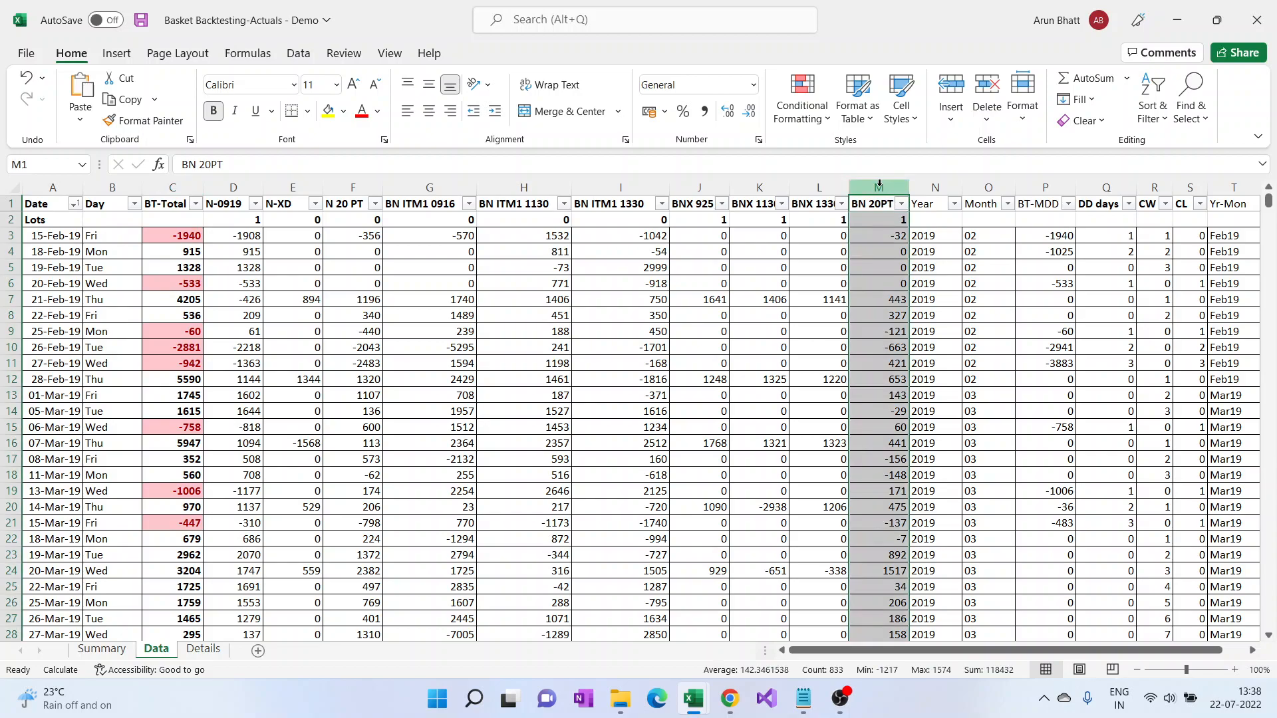
{"action": "right_click", "coordinate": [879, 183]}
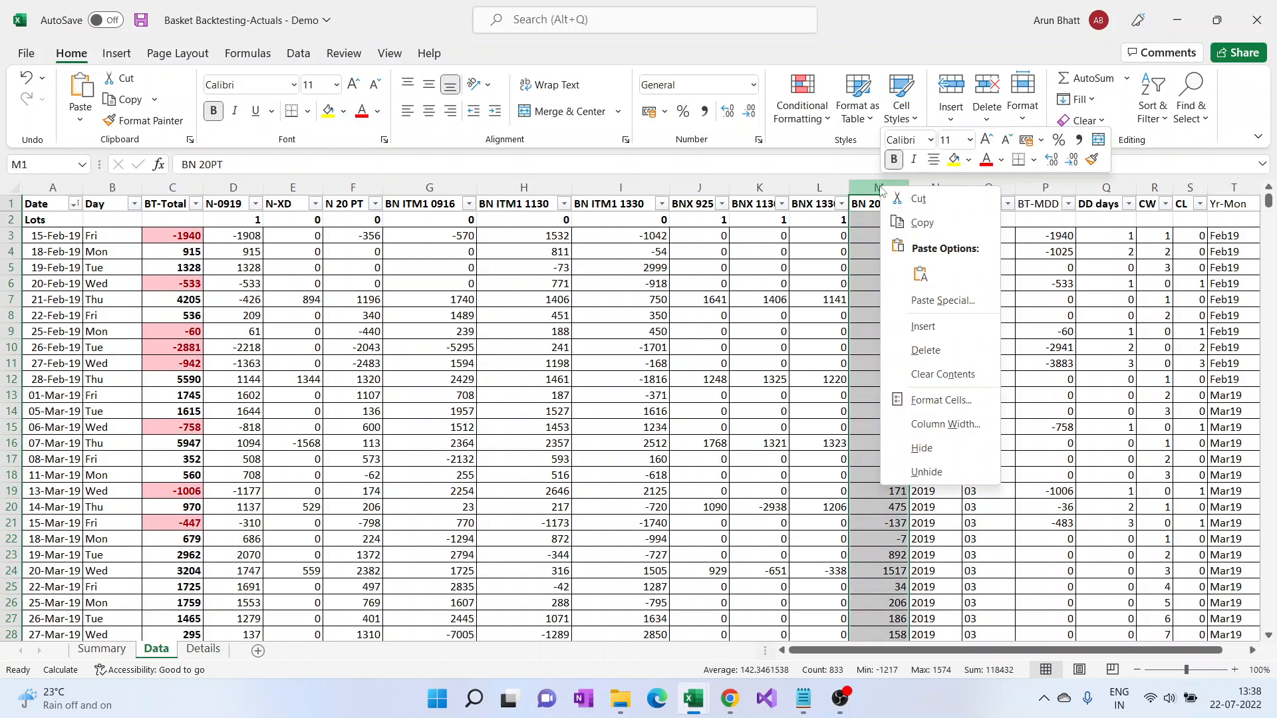
{"action": "left_click", "coordinate": [960, 333]}
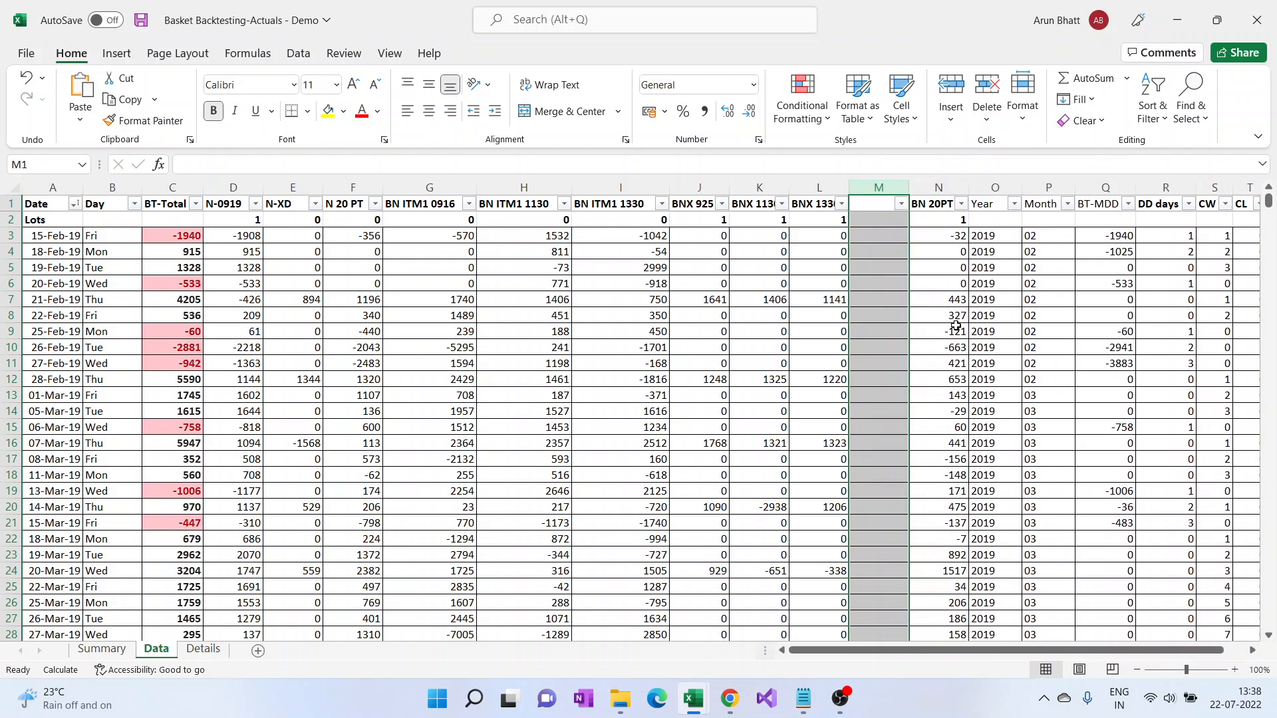
{"action": "left_click", "coordinate": [873, 235]}
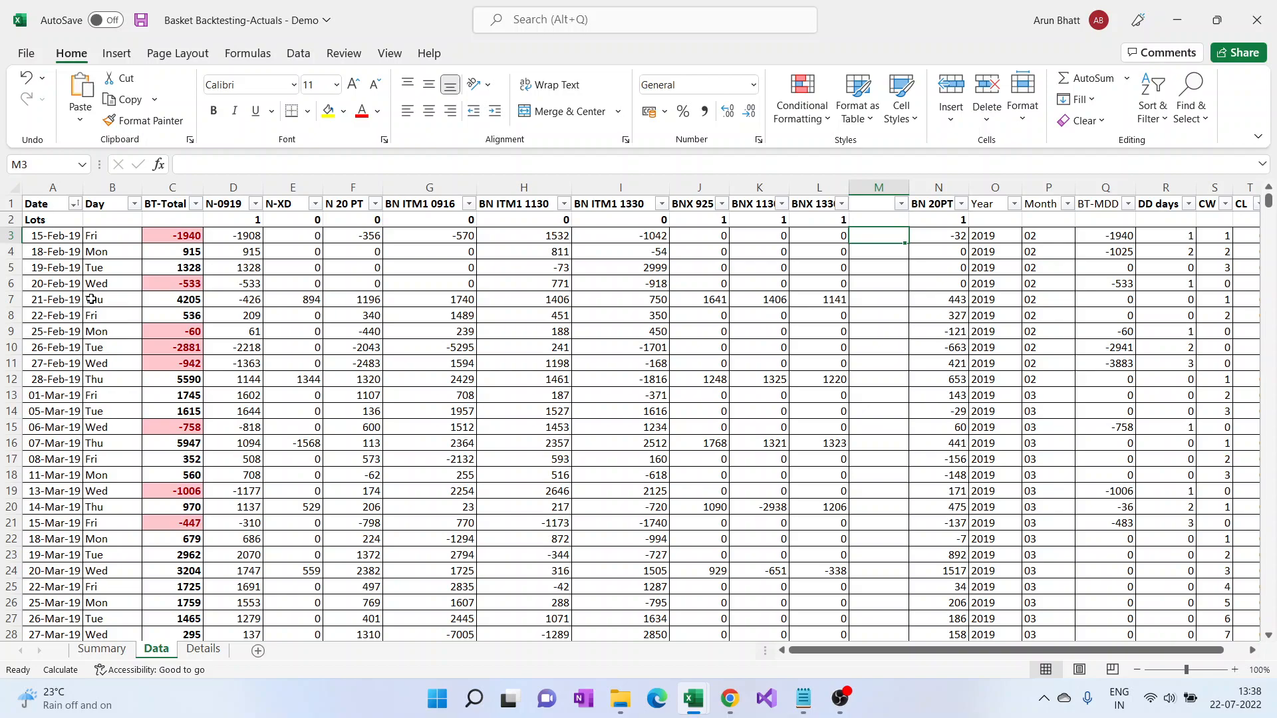
Step: Switch to the N Straddle 0919-1455 sL 50 ATC backtest workbook and go to the start of its sheet
{"action": "mouse_move", "coordinate": [698, 714]}
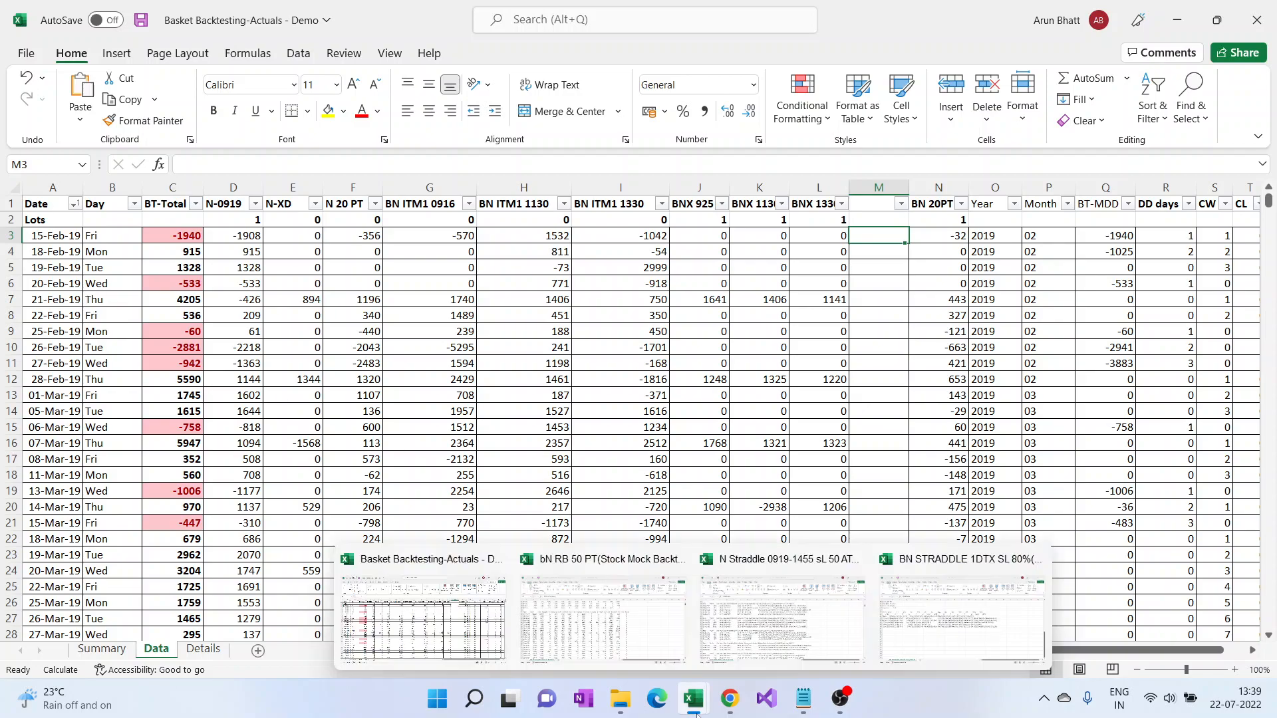
{"action": "left_click", "coordinate": [782, 619]}
{"action": "scroll", "coordinate": [139, 318], "scroll_direction": "up", "scroll_amount": 12}
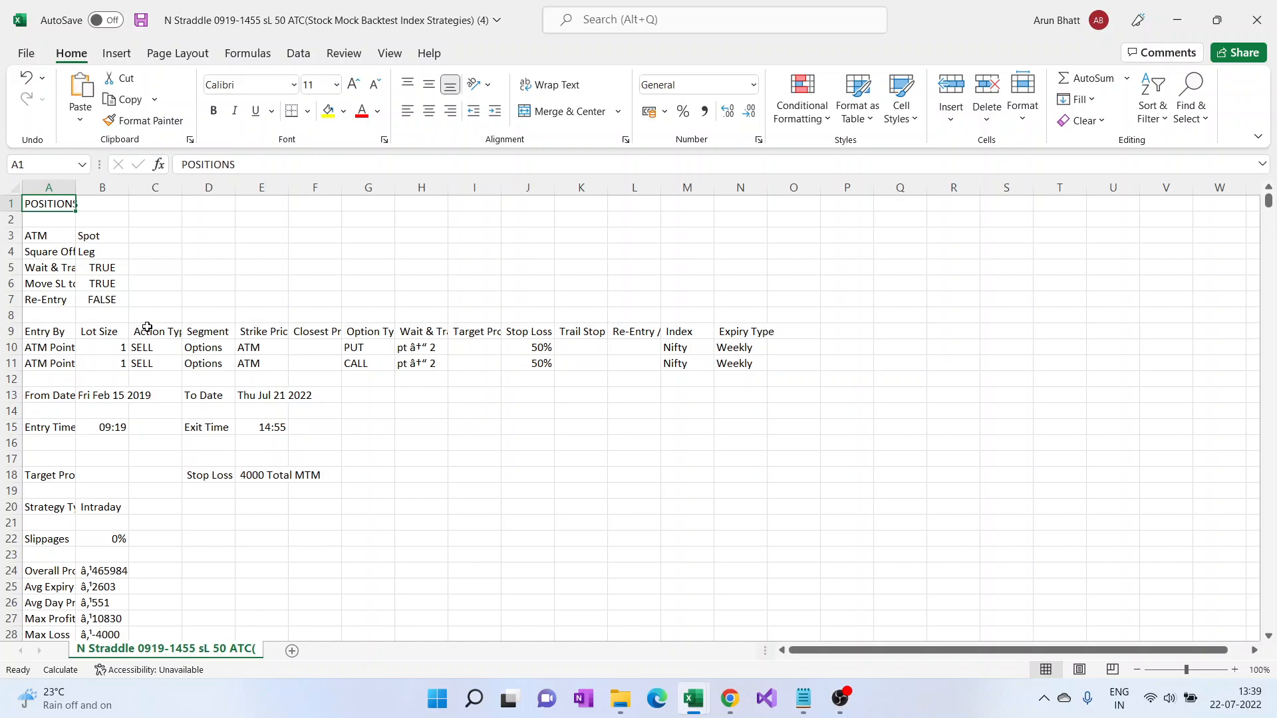
Step: Examine the date and profit of the first trading day in the backtest's daily results
{"action": "scroll", "coordinate": [147, 327], "scroll_direction": "down", "scroll_amount": 3}
{"action": "scroll", "coordinate": [147, 327], "scroll_direction": "down", "scroll_amount": 10}
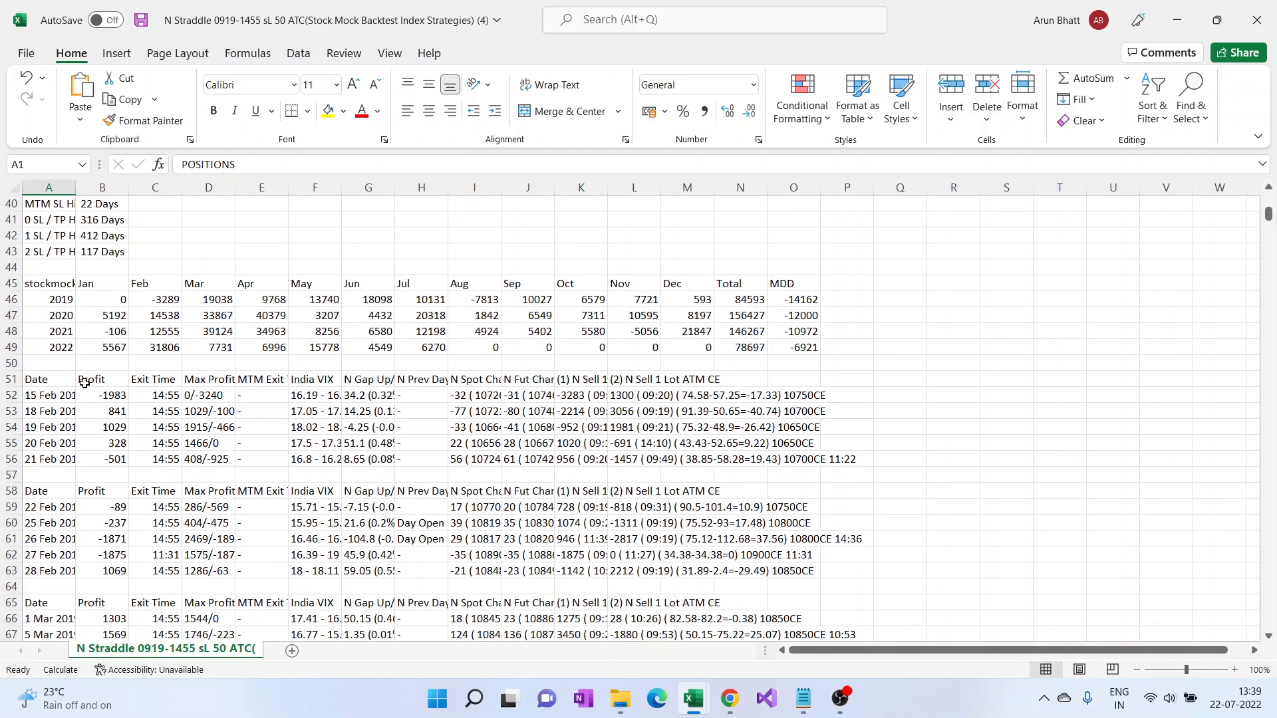
{"action": "left_click", "coordinate": [45, 399]}
{"action": "left_click", "coordinate": [103, 397]}
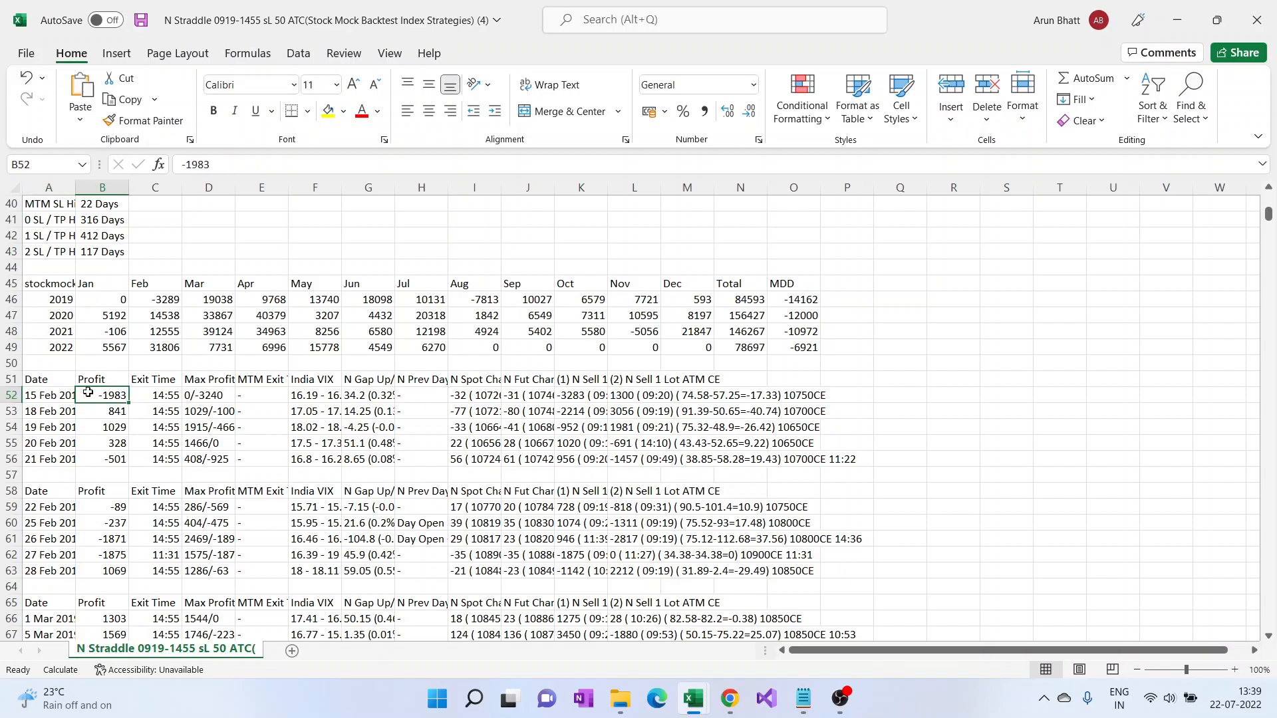
Step: Copy the daily results from header row 51 through the last row into a new sheet
{"action": "left_click", "coordinate": [11, 379]}
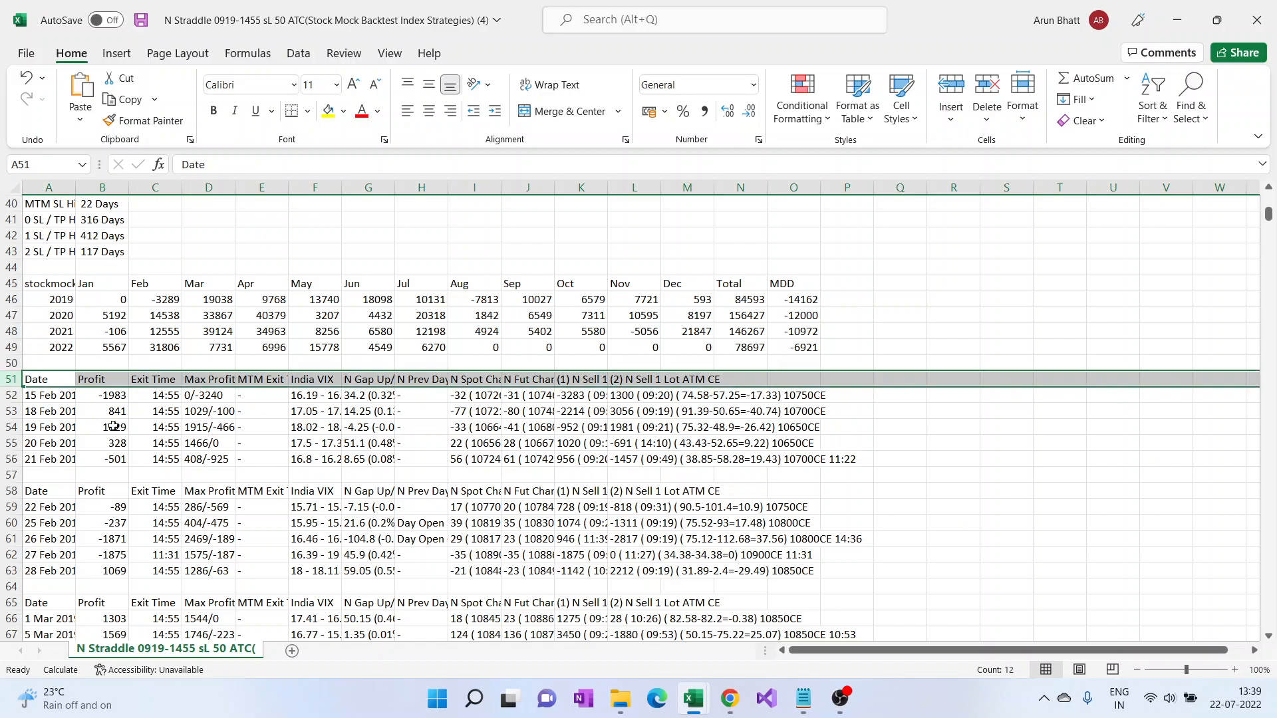
{"action": "scroll", "coordinate": [209, 439], "scroll_direction": "down", "scroll_amount": 1}
{"action": "scroll", "coordinate": [210, 439], "scroll_direction": "down", "scroll_amount": 3}
{"action": "scroll", "coordinate": [166, 406], "scroll_direction": "up", "scroll_amount": 3}
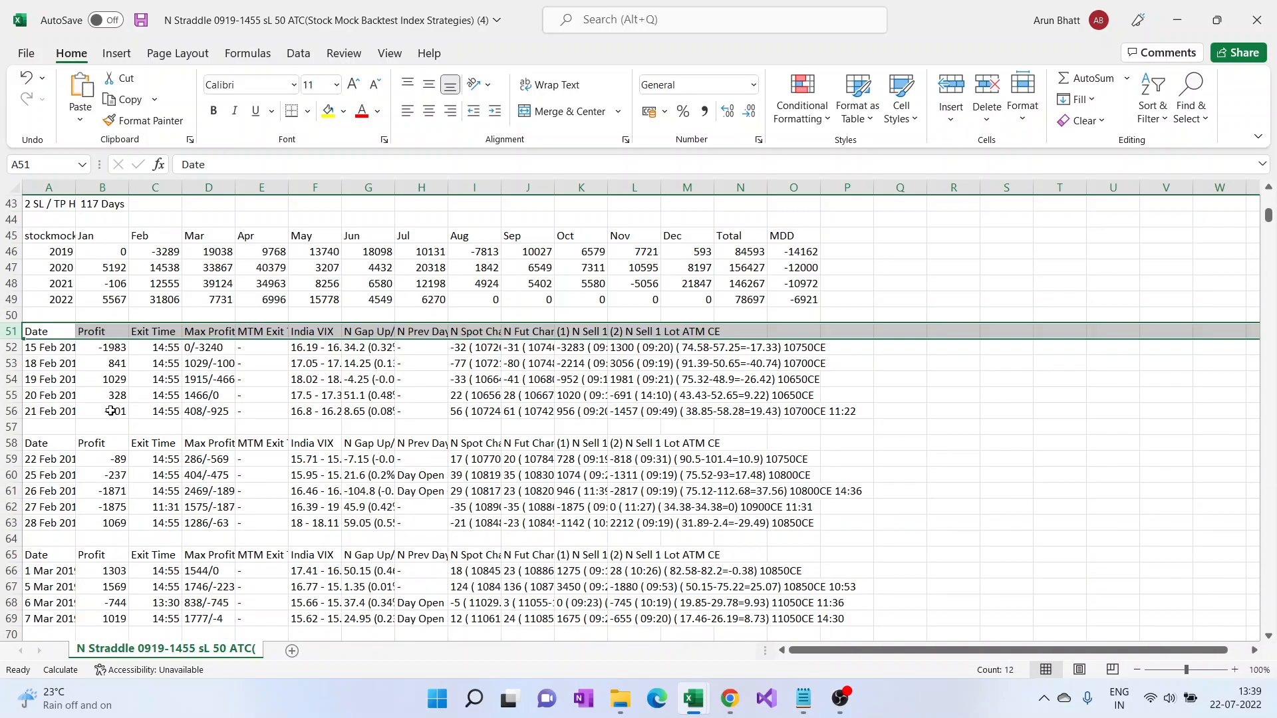
{"action": "scroll", "coordinate": [128, 430], "scroll_direction": "down", "scroll_amount": 6}
{"action": "key", "text": "ctrl+shift+End"}
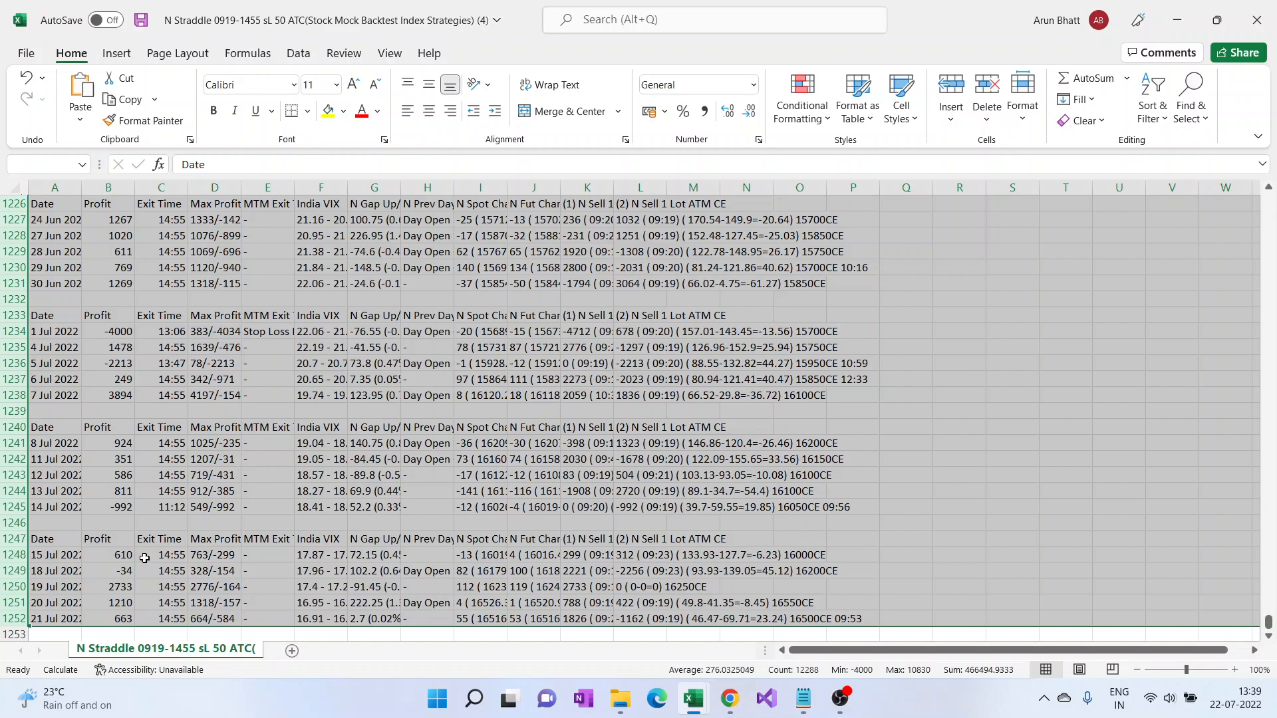
{"action": "key", "text": "ctrl+c"}
{"action": "left_click", "coordinate": [292, 651]}
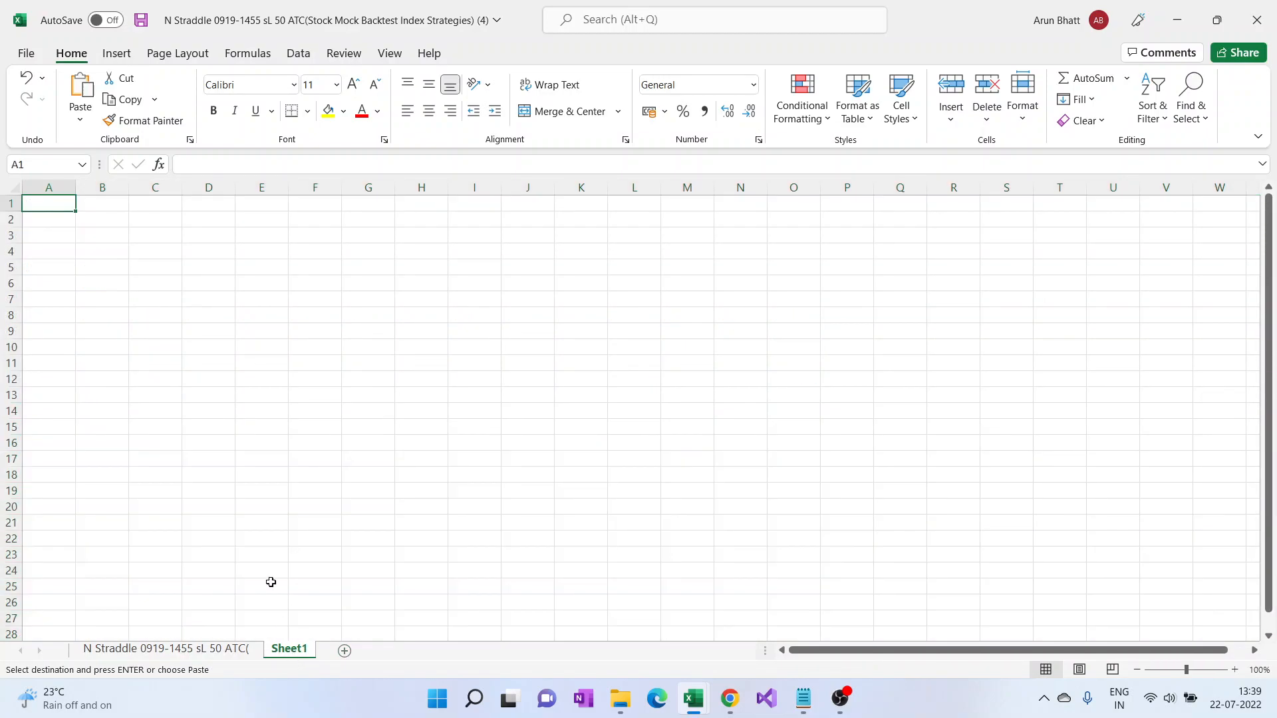
{"action": "key", "text": "Return"}
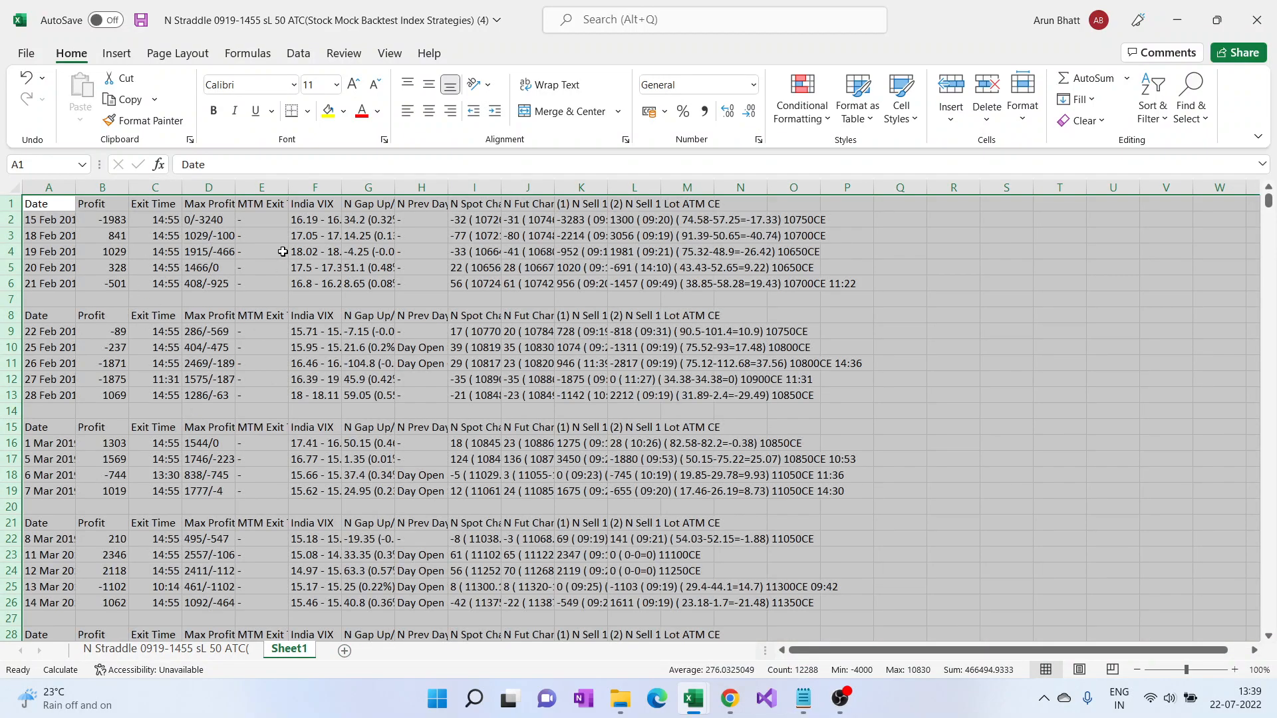
Step: Sort the pasted results in descending order by Date and delete the repeated header rows 2 to 179
{"action": "left_click", "coordinate": [311, 60]}
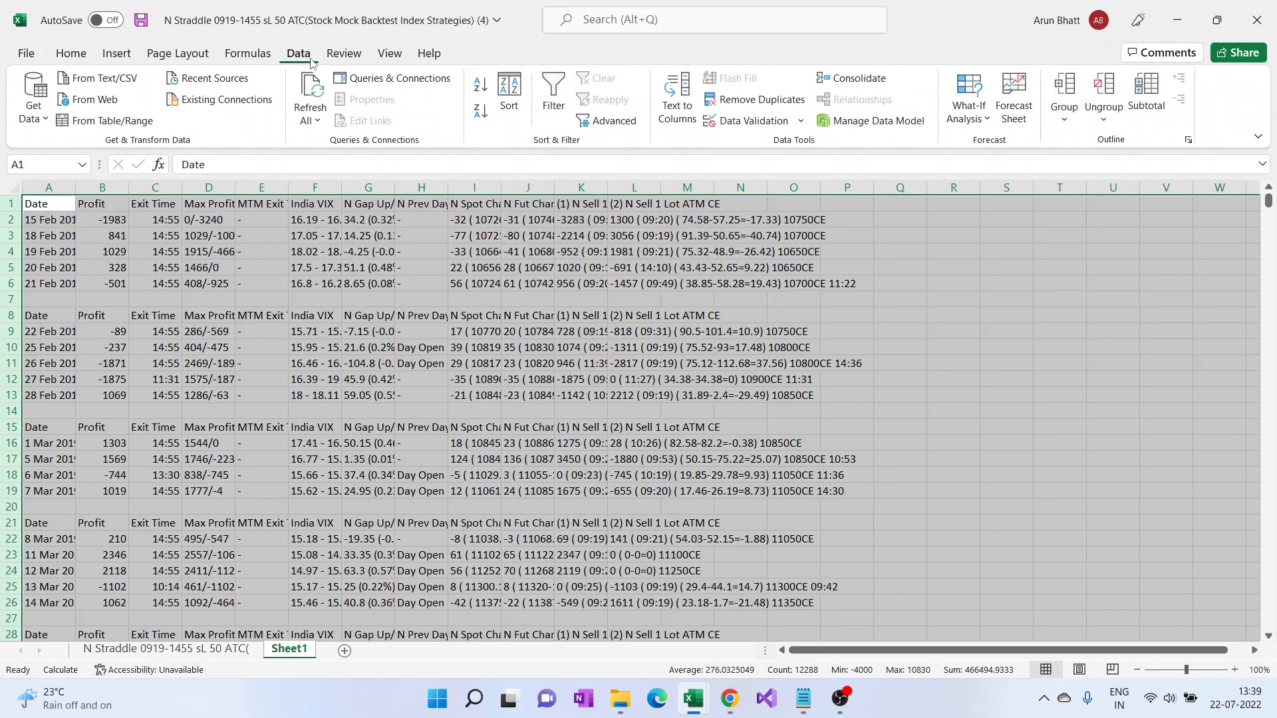
{"action": "left_click", "coordinate": [480, 111]}
{"action": "left_click", "coordinate": [11, 219]}
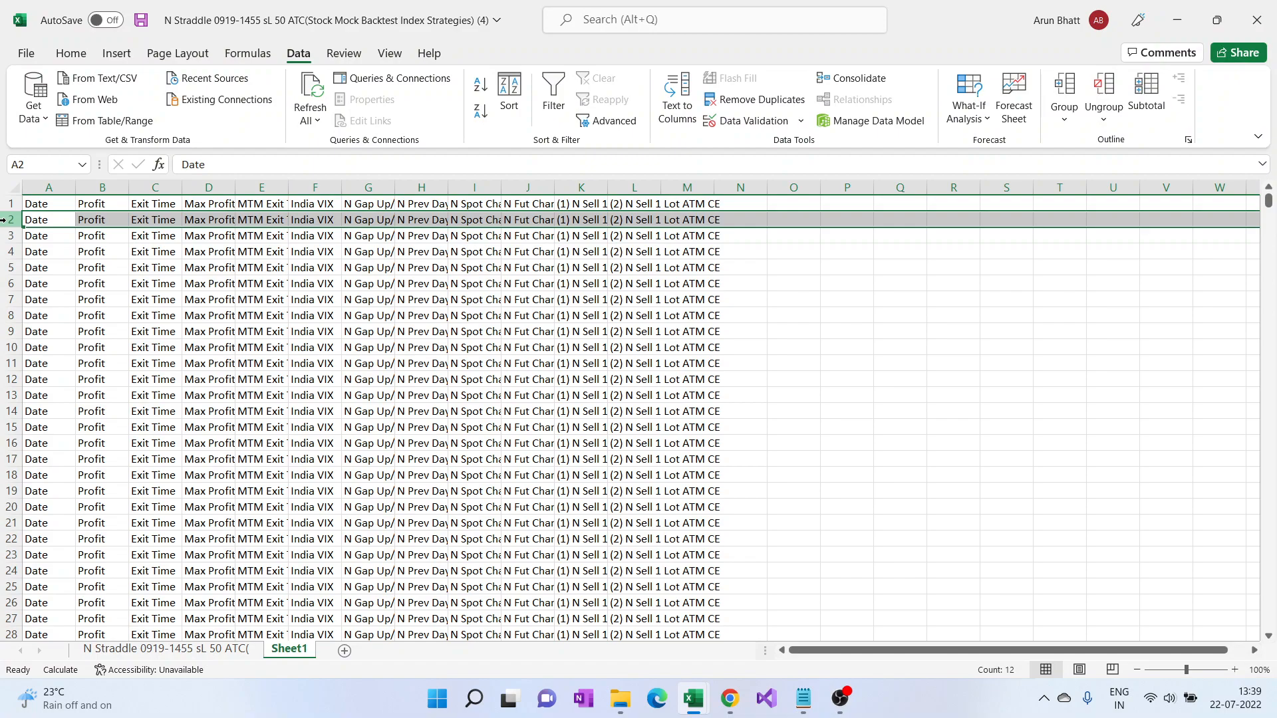
{"action": "left_click", "coordinate": [32, 204]}
{"action": "left_click", "coordinate": [8, 218]}
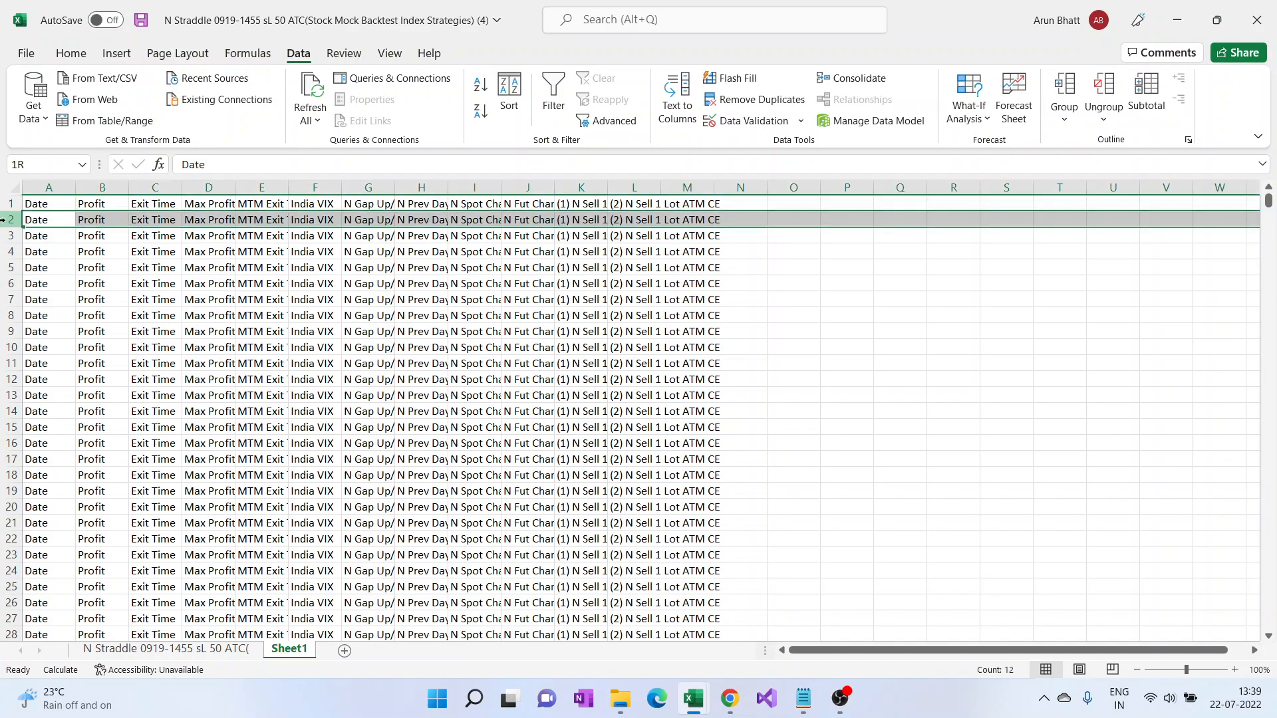
{"action": "scroll", "coordinate": [128, 373], "scroll_direction": "down", "scroll_amount": 20}
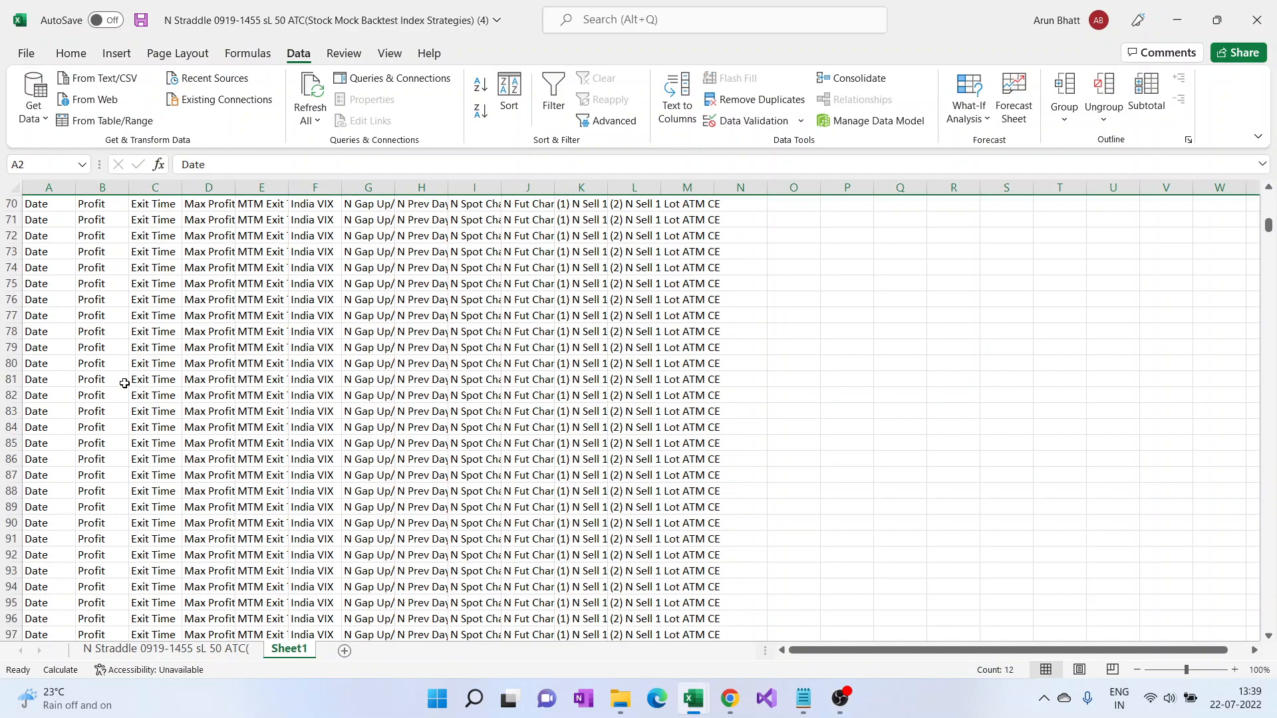
{"action": "scroll", "coordinate": [126, 385], "scroll_direction": "down", "scroll_amount": 20}
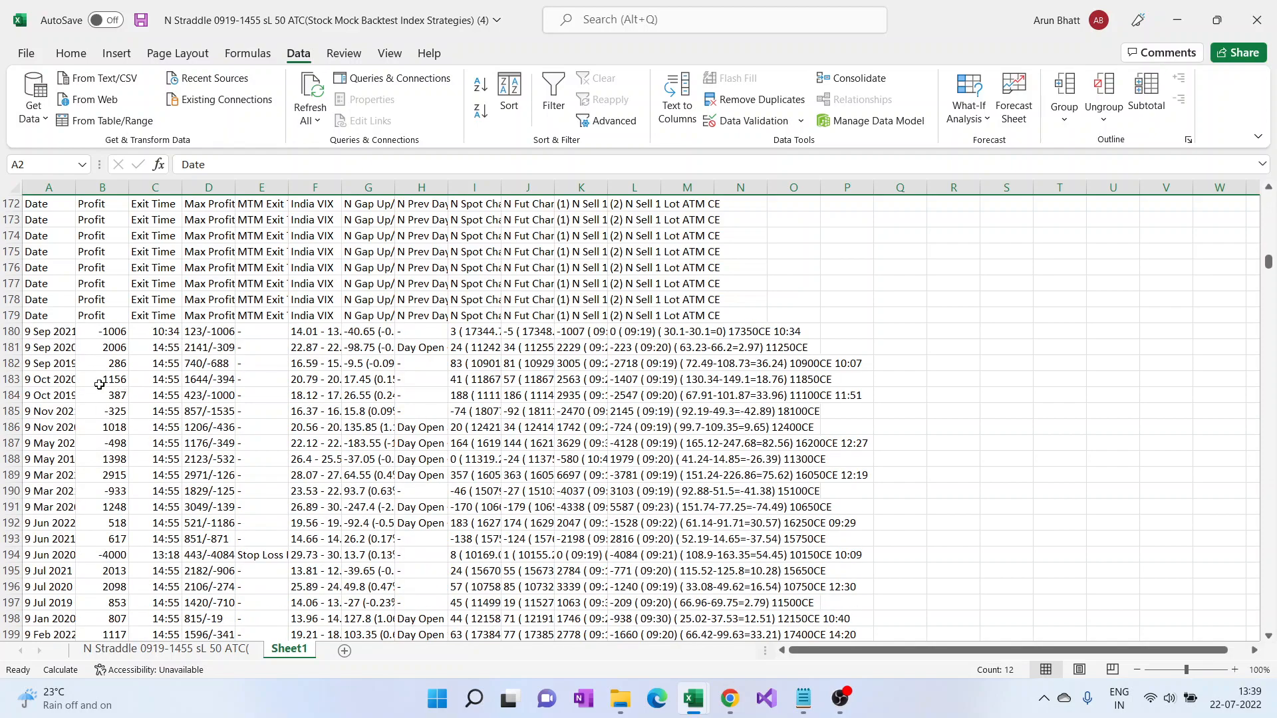
{"action": "left_click", "coordinate": [8, 316], "text": "shift"}
{"action": "right_click", "coordinate": [8, 317]}
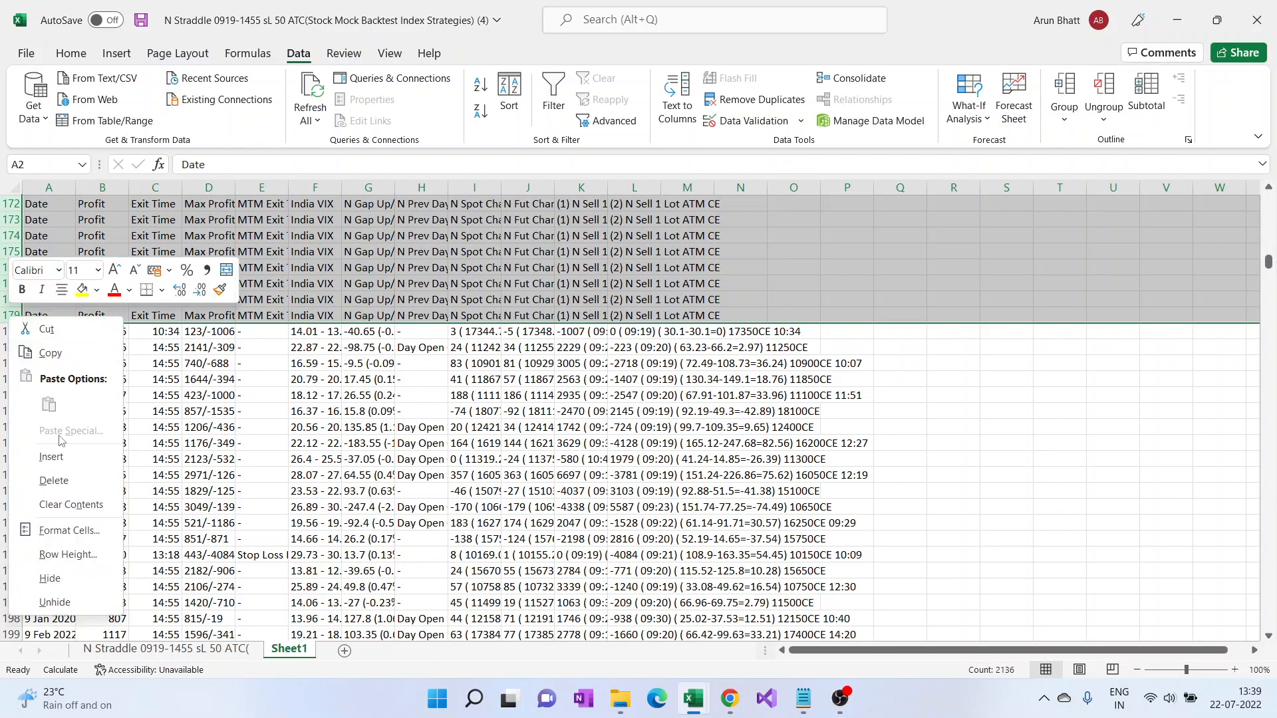
{"action": "left_click", "coordinate": [53, 481]}
Step: Fit the Date column's width to its contents and select the first date
{"action": "left_click", "coordinate": [110, 228]}
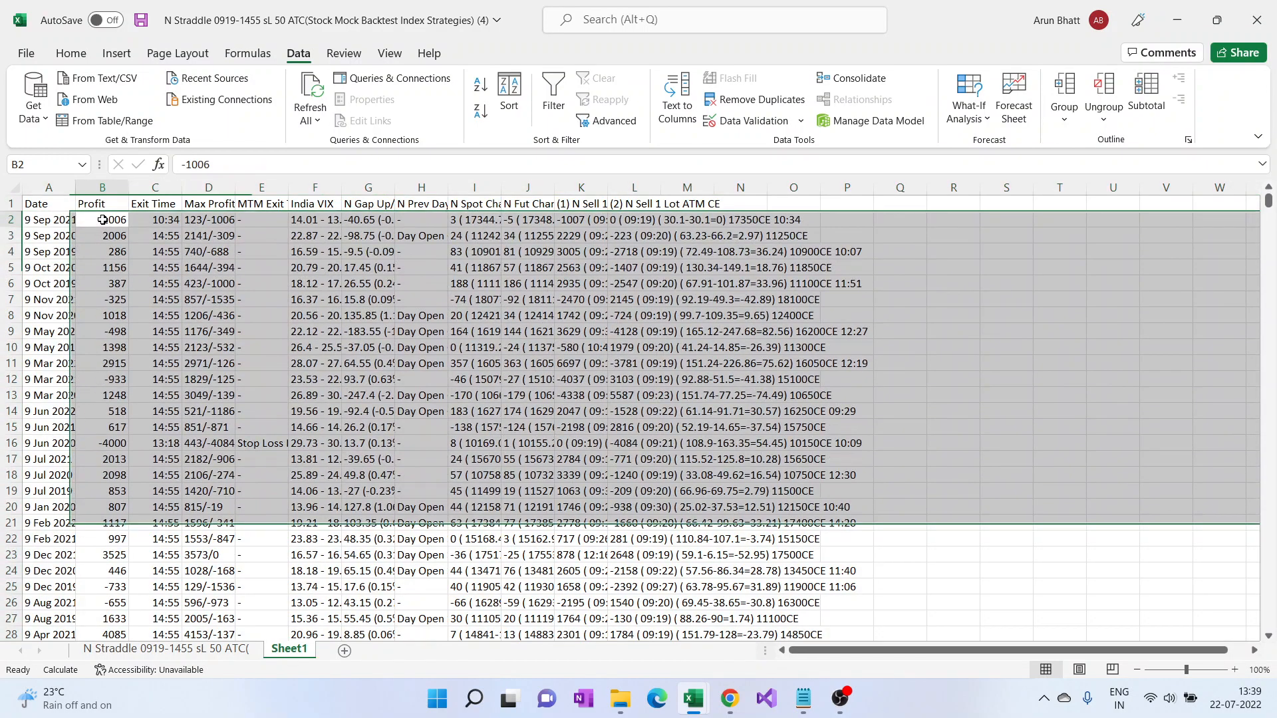
{"action": "double_click", "coordinate": [76, 188]}
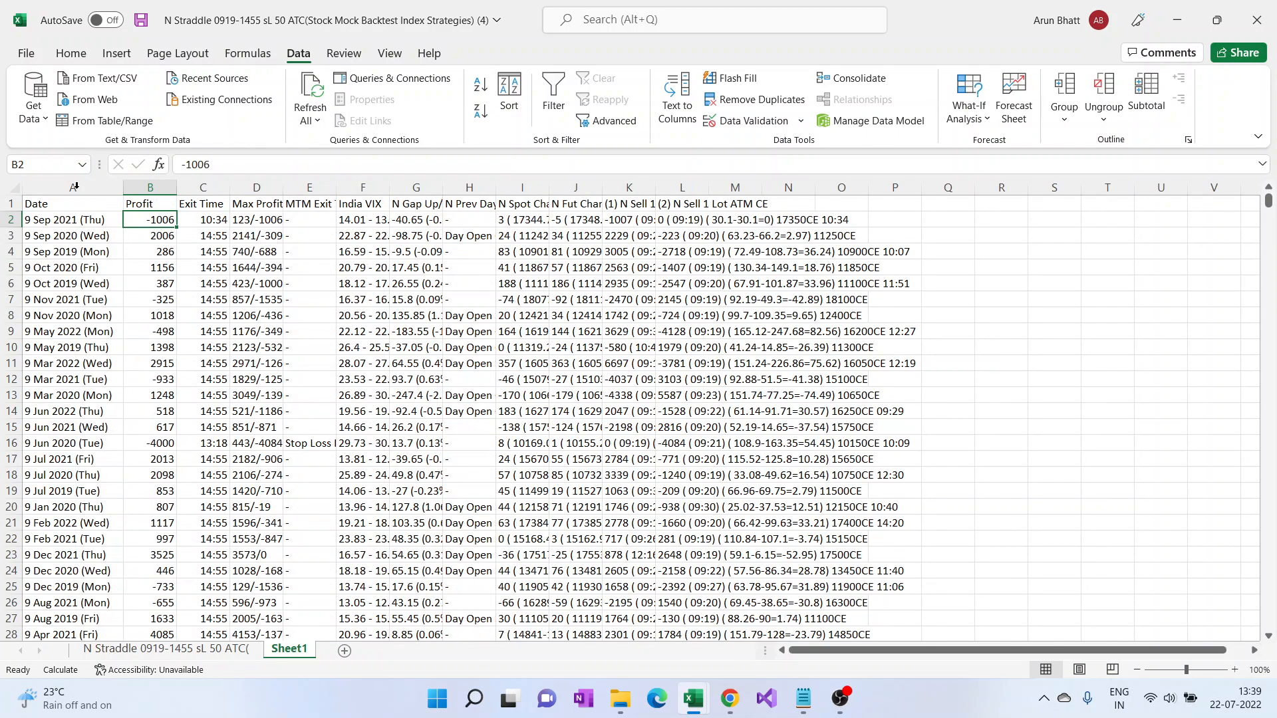
{"action": "left_click", "coordinate": [81, 219]}
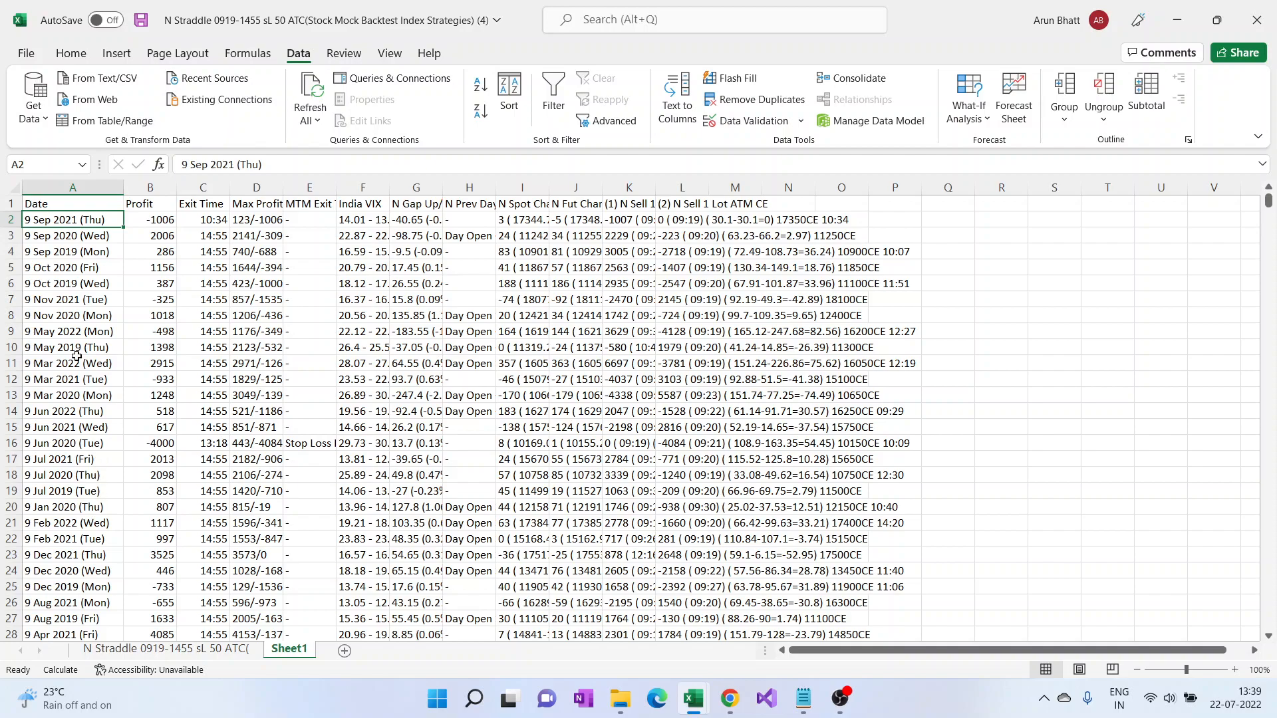
Step: Compare the date format with the first date on the Data sheet of Basket Backtesting-Actuals - Demo, and return to the backtest workbook
{"action": "key", "text": "alt+Tab"}
{"action": "left_click", "coordinate": [52, 238]}
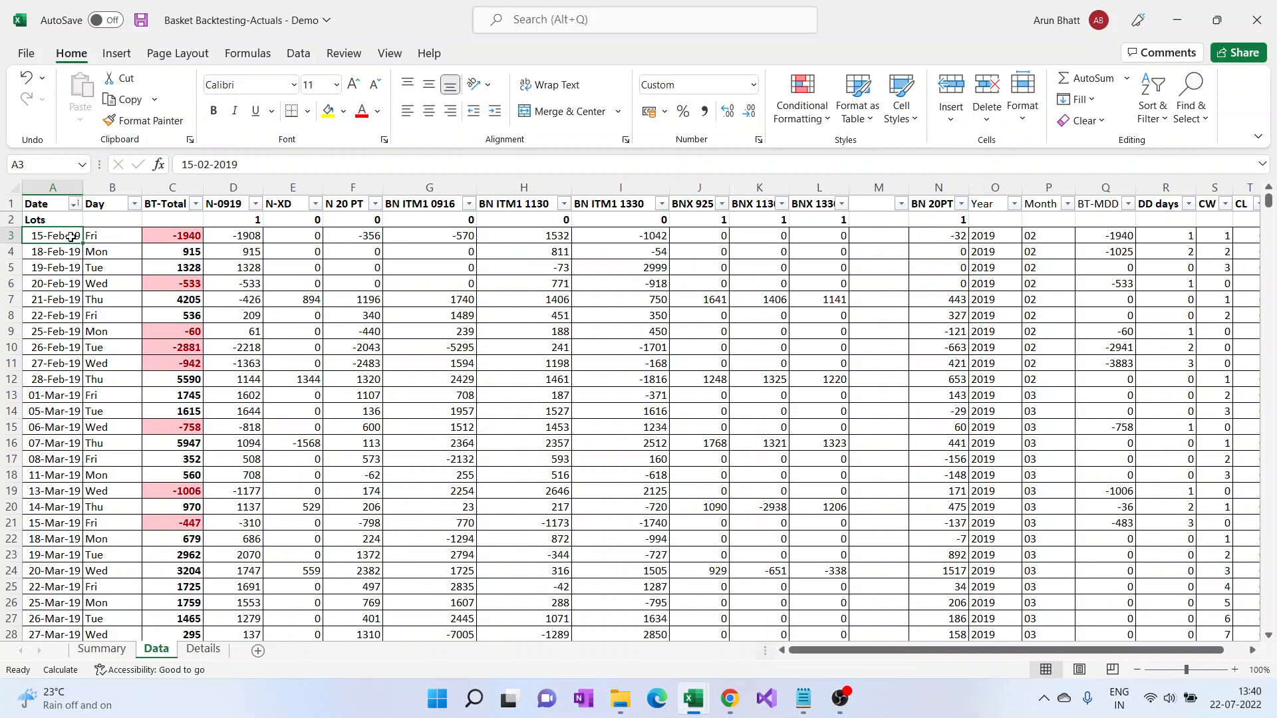
{"action": "key", "text": "alt+Tab"}
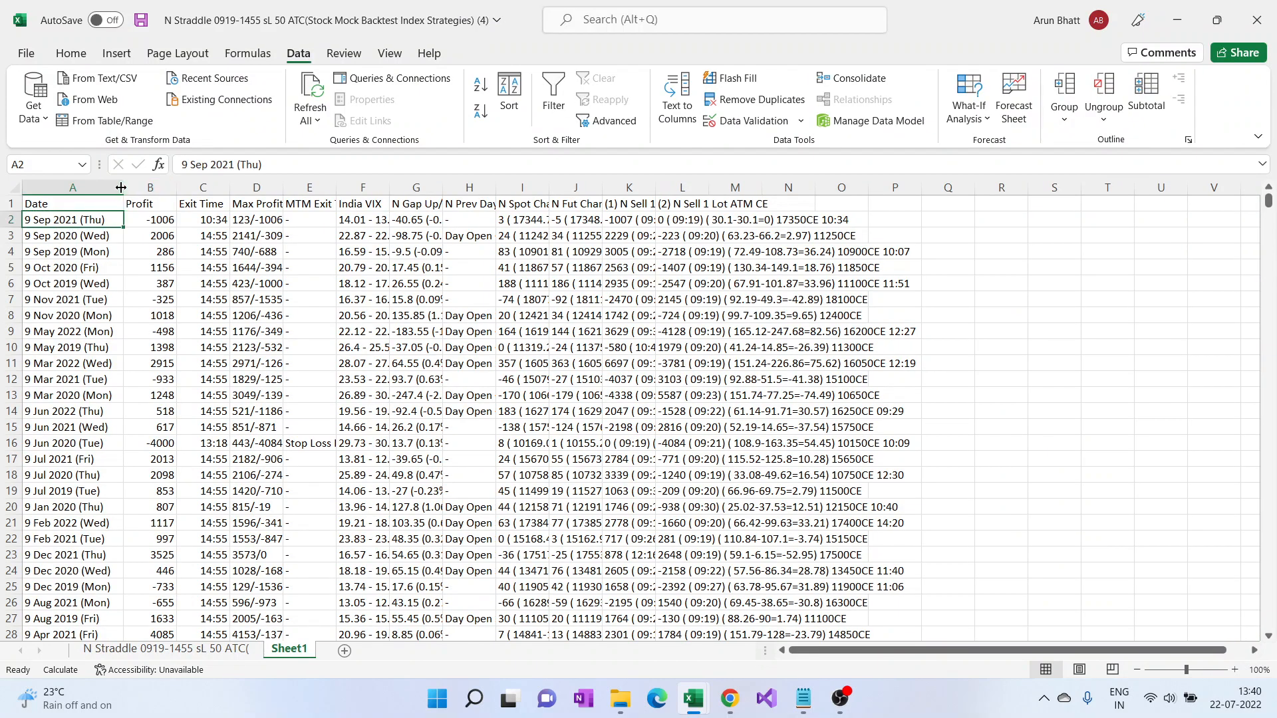
Step: Insert an empty column between the Date and Profit columns
{"action": "left_click", "coordinate": [155, 186]}
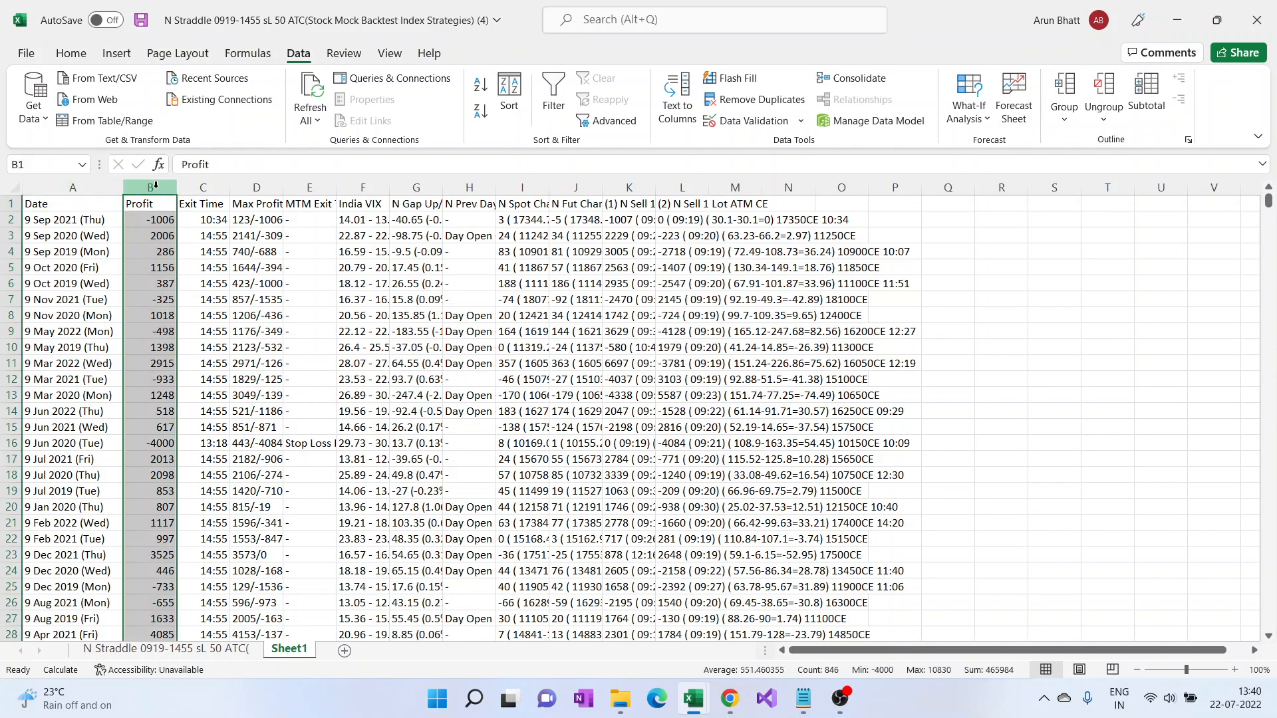
{"action": "right_click", "coordinate": [156, 189]}
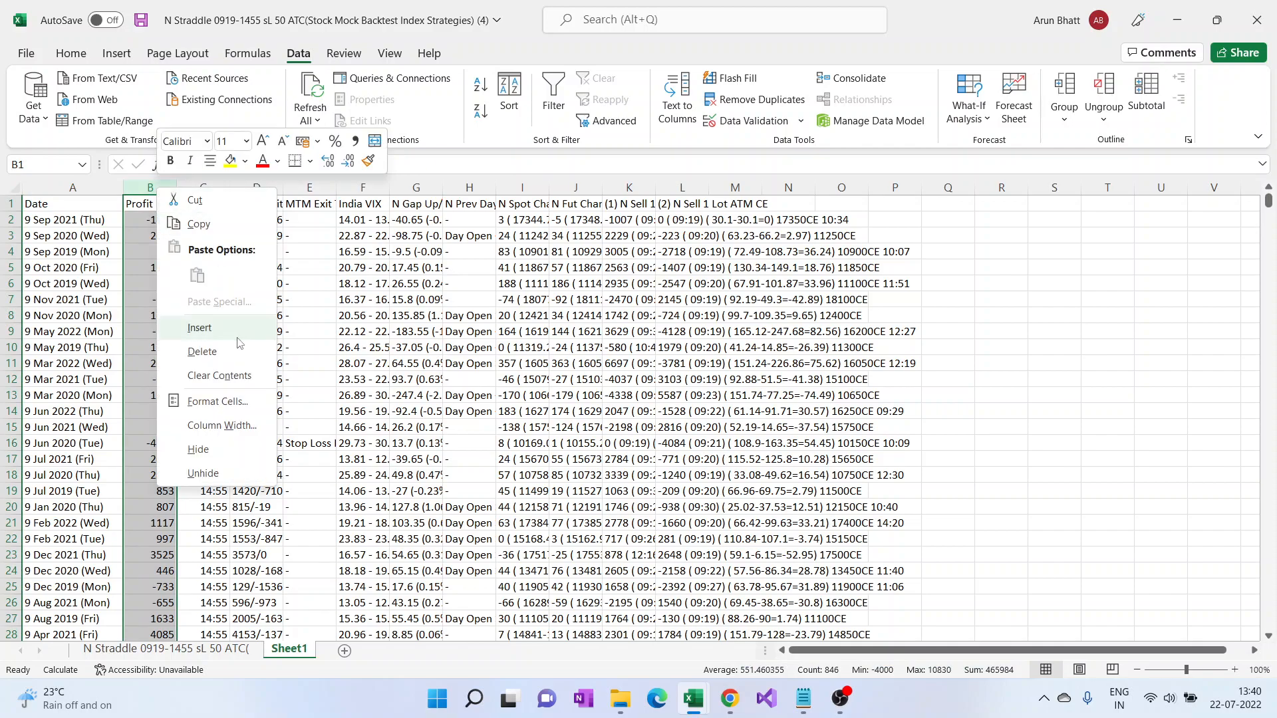
{"action": "left_click", "coordinate": [220, 328]}
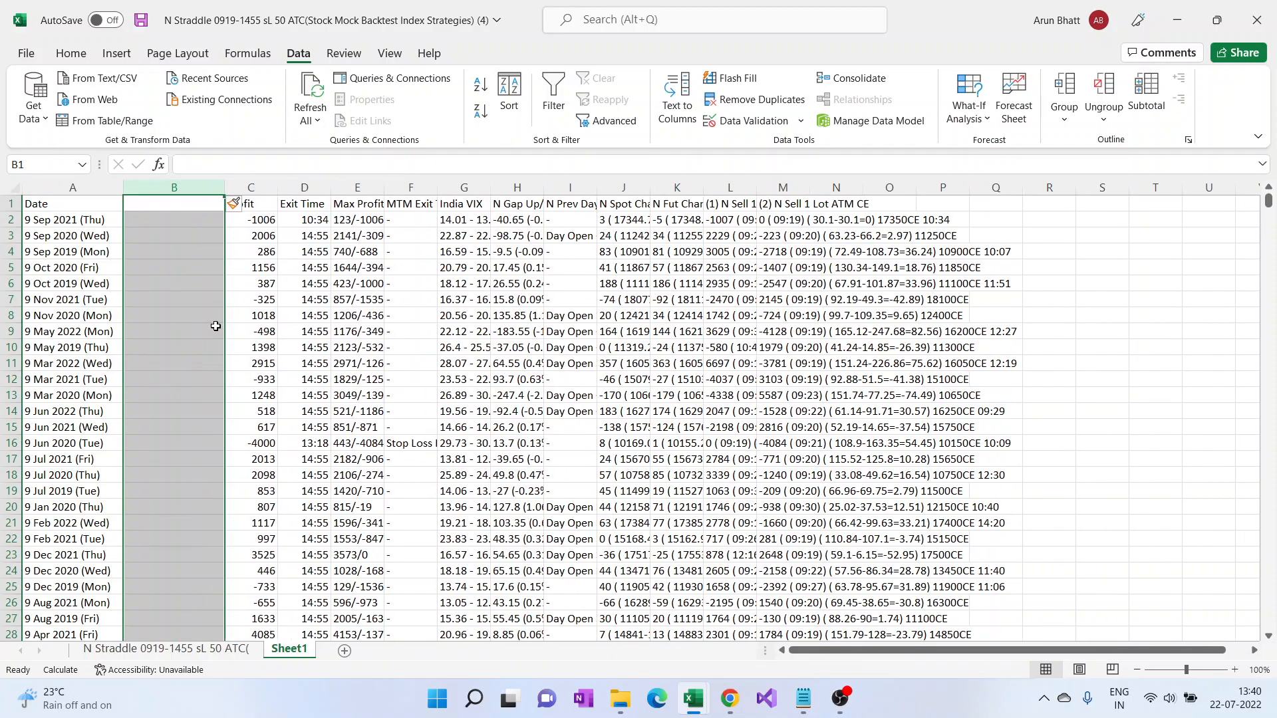
Step: Split the Date column with Text to Columns, using the delimited type, "(" as the other delimiter, and General format
{"action": "left_click", "coordinate": [91, 222]}
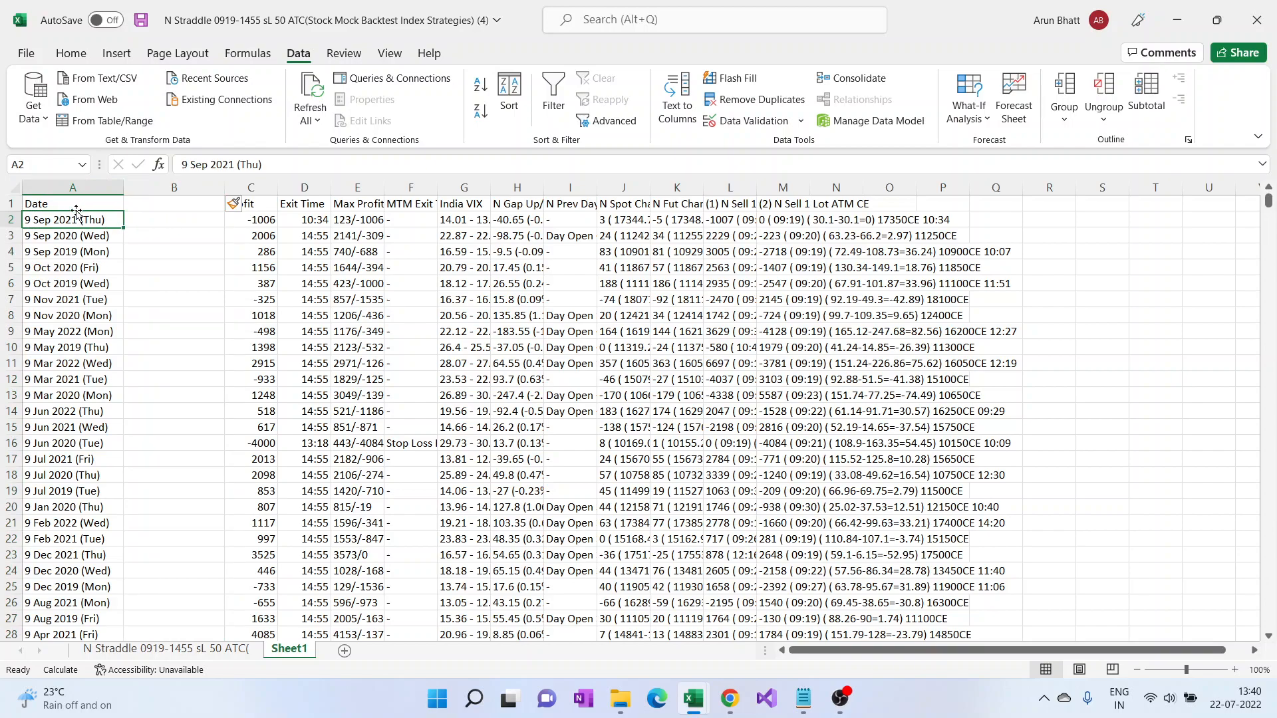
{"action": "left_click", "coordinate": [81, 187]}
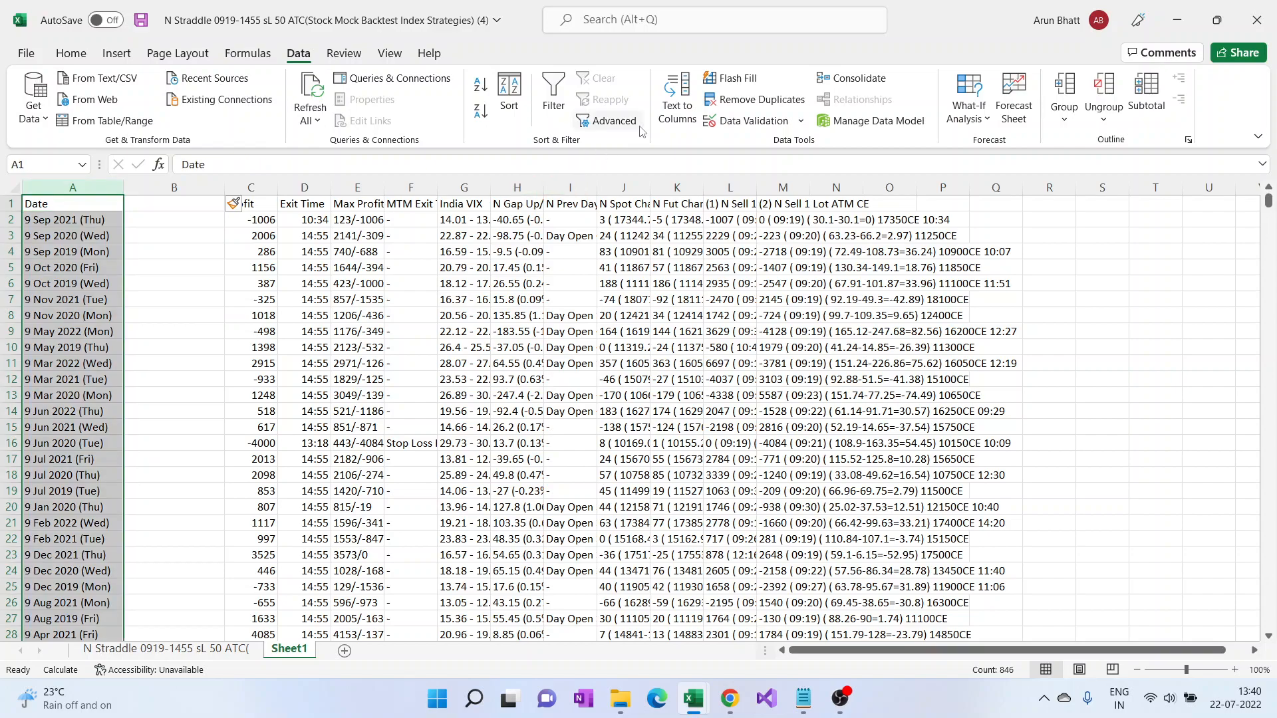
{"action": "left_click", "coordinate": [676, 106]}
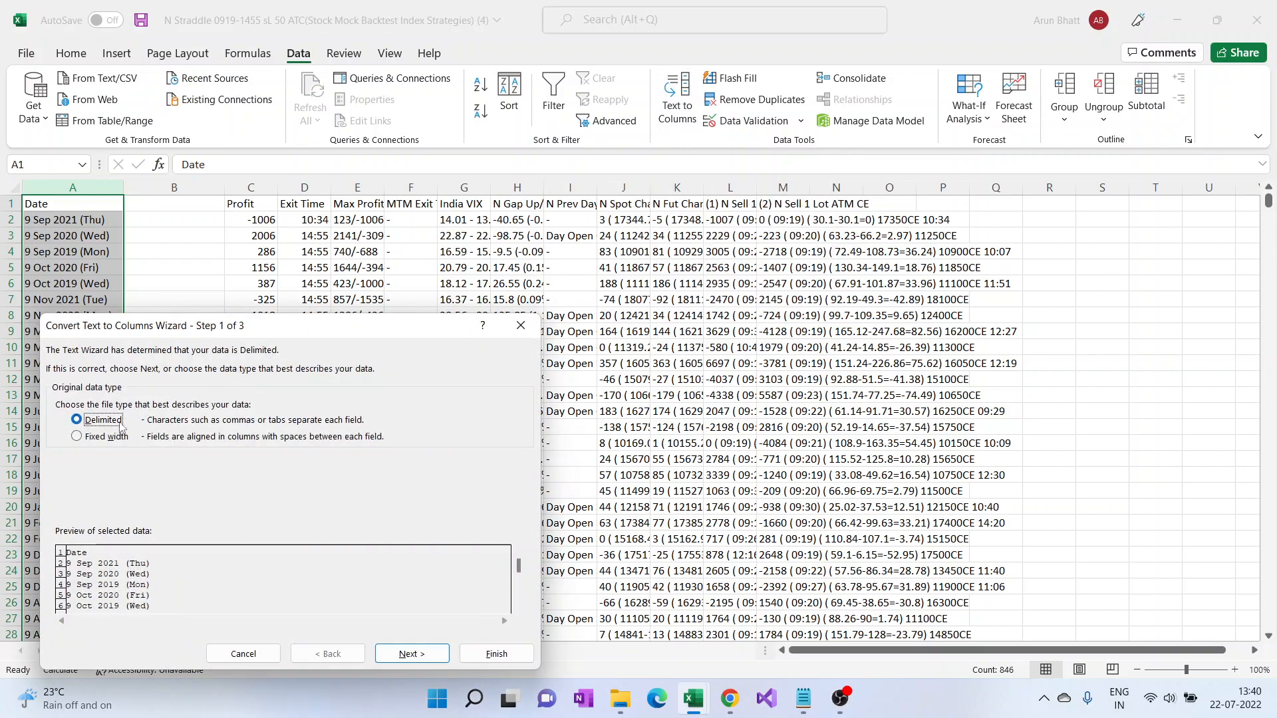
{"action": "left_click", "coordinate": [412, 655]}
{"action": "left_click", "coordinate": [120, 460]}
{"action": "type", "text": "("}
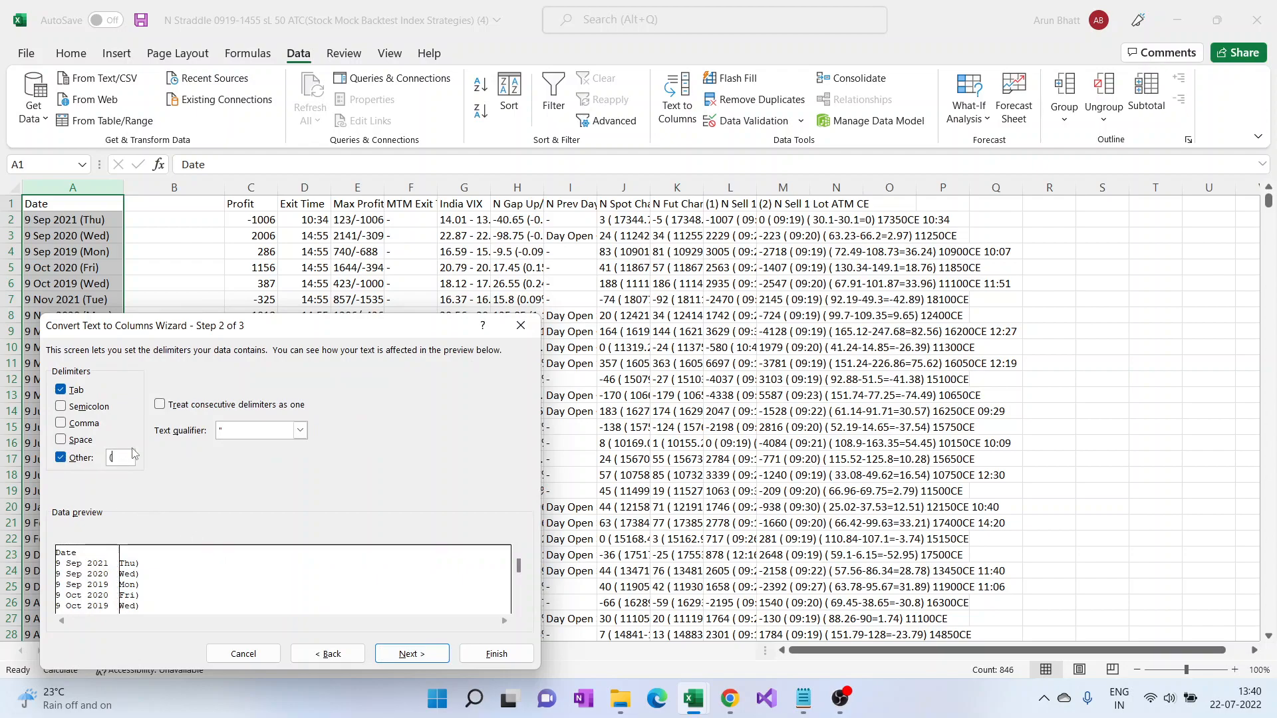
{"action": "left_click", "coordinate": [412, 653]}
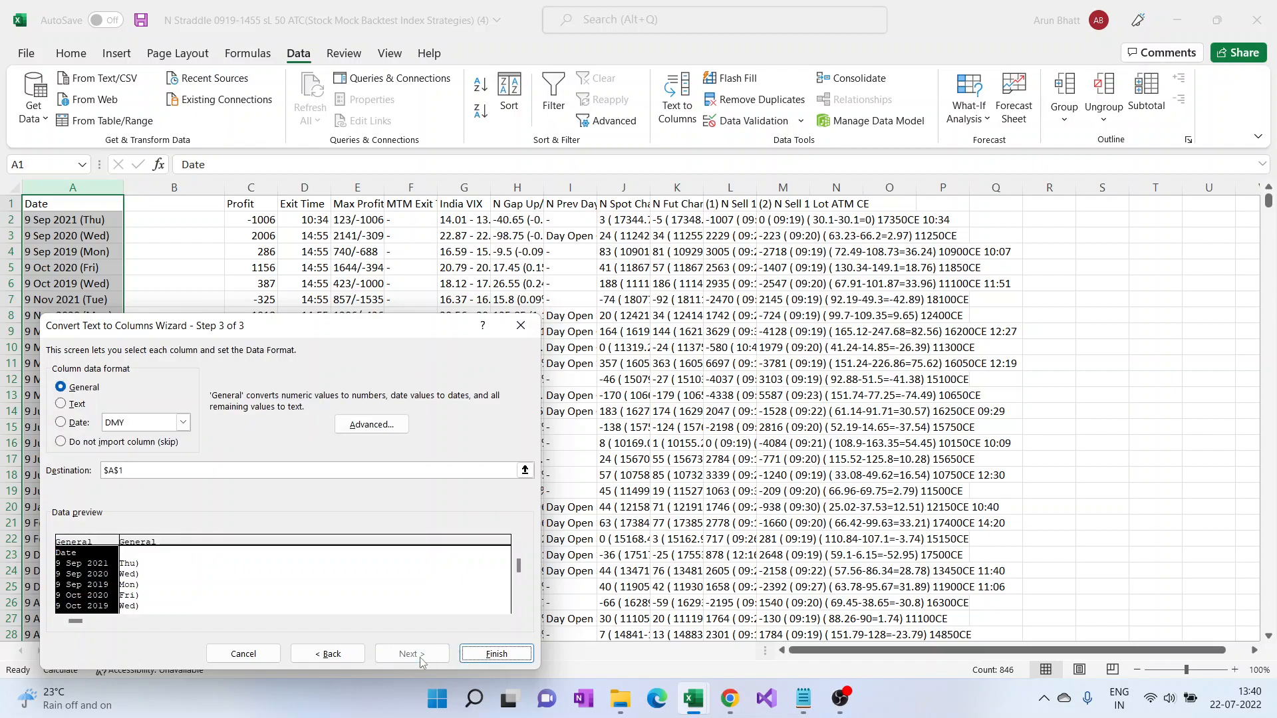
{"action": "left_click", "coordinate": [497, 654]}
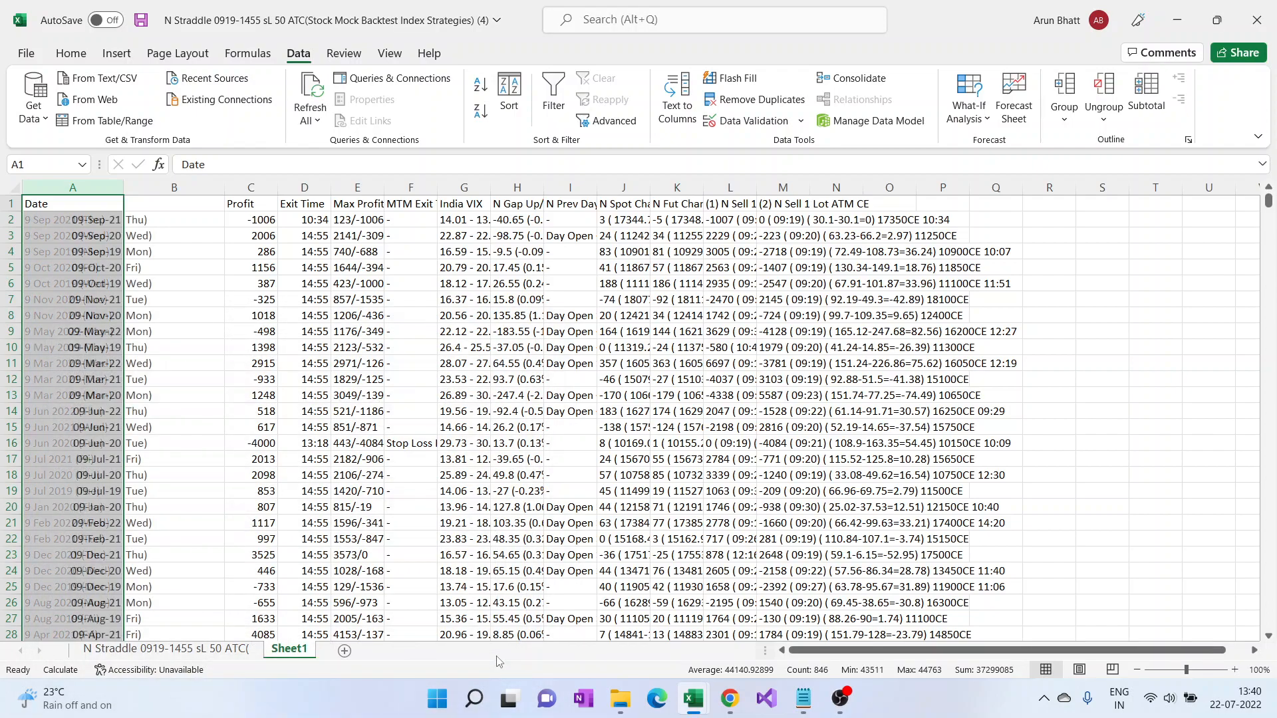
{"action": "left_click", "coordinate": [64, 229]}
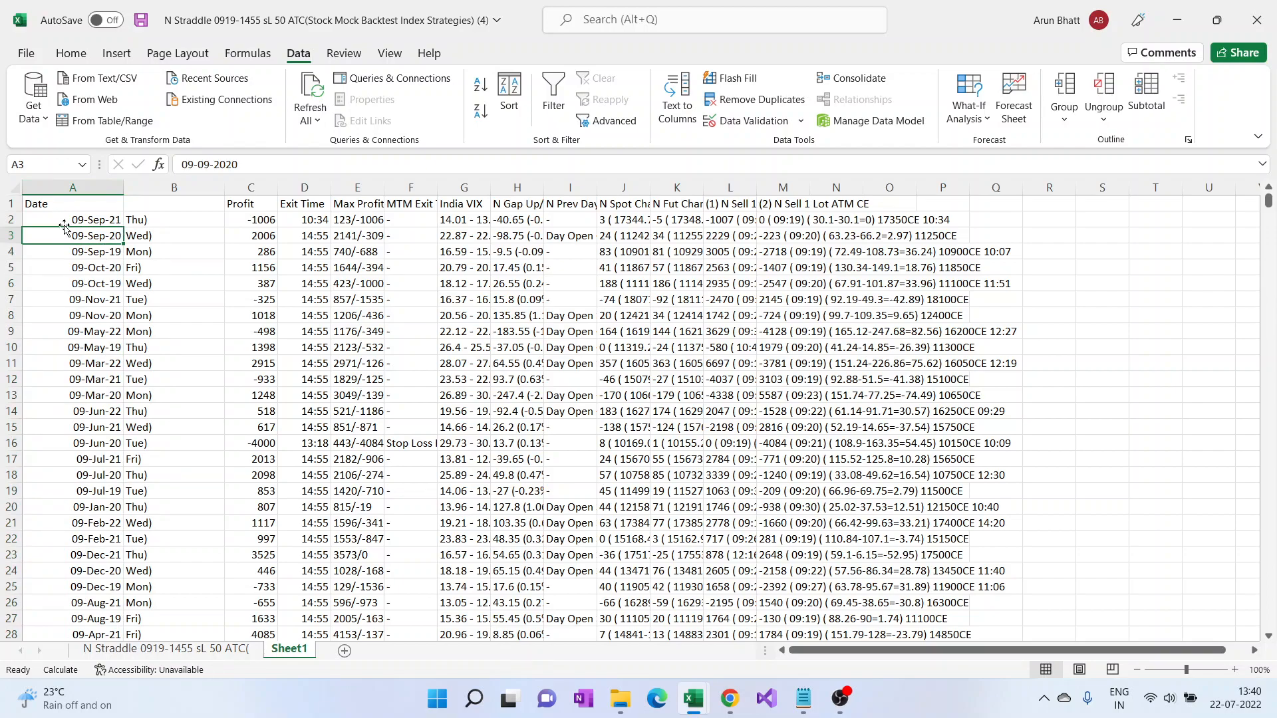
Step: Delete the split-off weekday column and fit the Date column's width to its dates
{"action": "left_click", "coordinate": [161, 188]}
{"action": "right_click", "coordinate": [161, 188]}
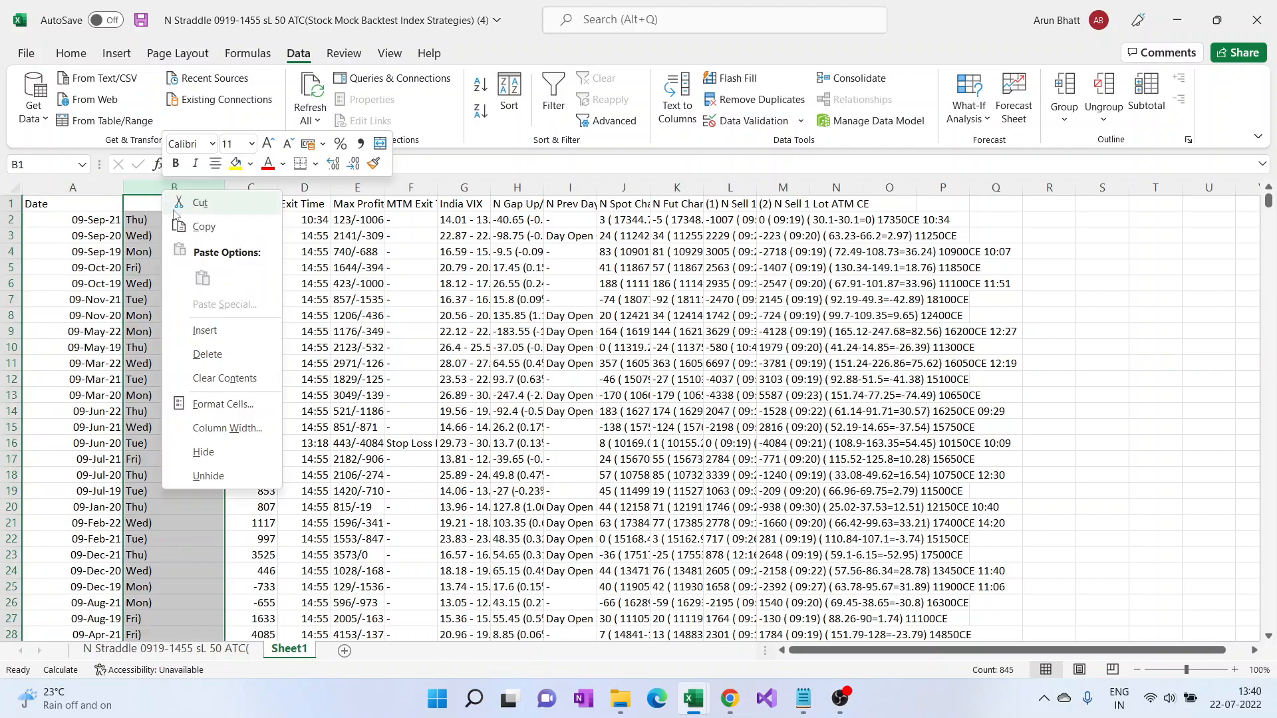
{"action": "left_click", "coordinate": [219, 354]}
{"action": "left_click", "coordinate": [64, 224]}
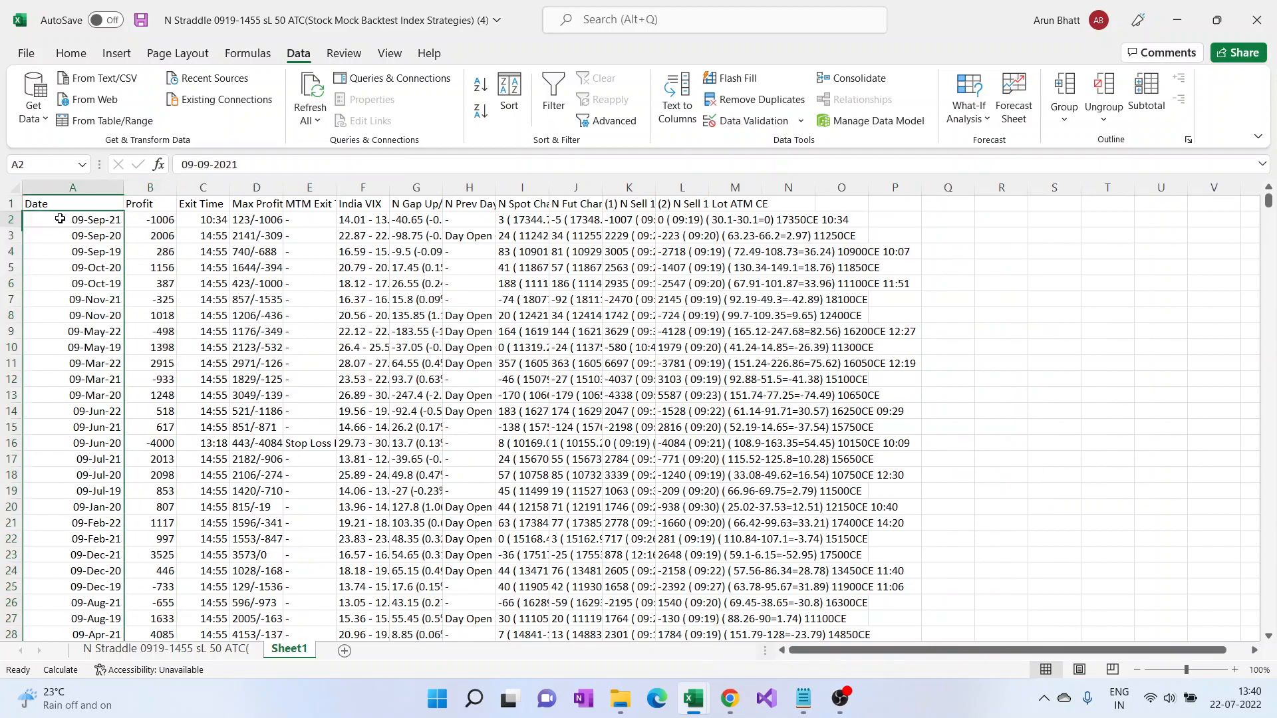
{"action": "double_click", "coordinate": [123, 182]}
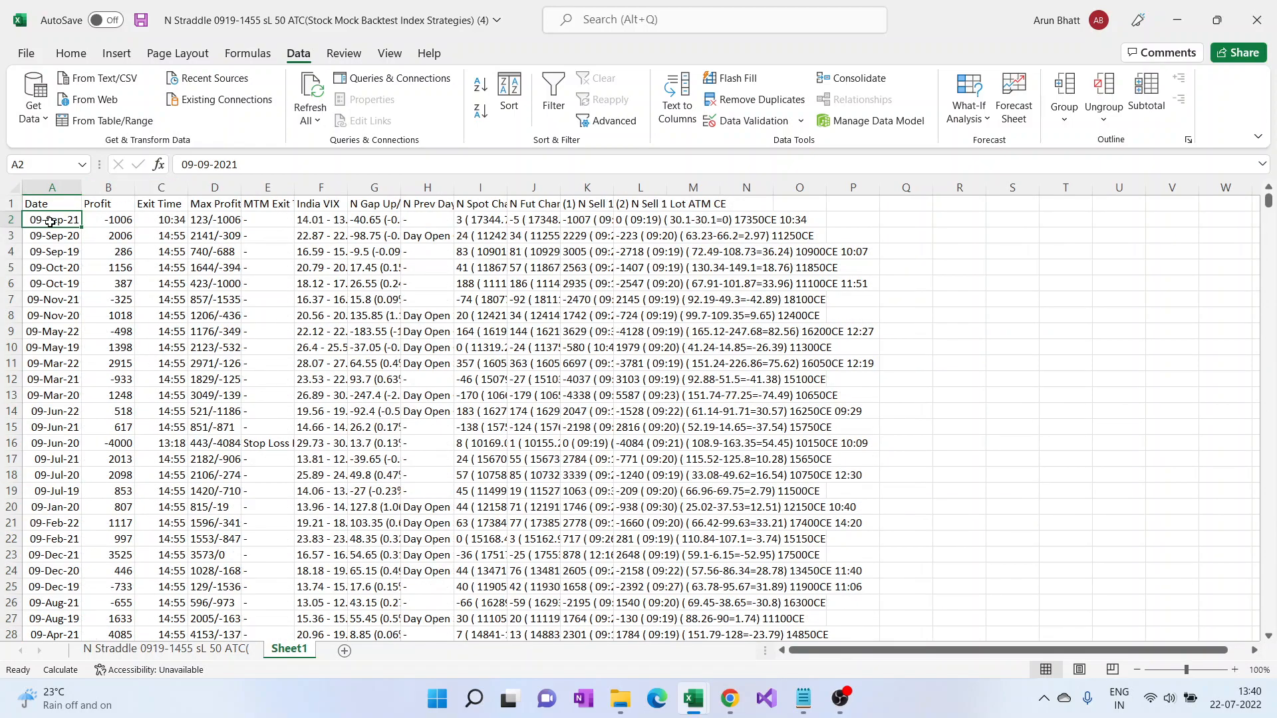
Step: Copy the entire Date and Profit columns of the cleaned-up backtest sheet
{"action": "left_click", "coordinate": [114, 221]}
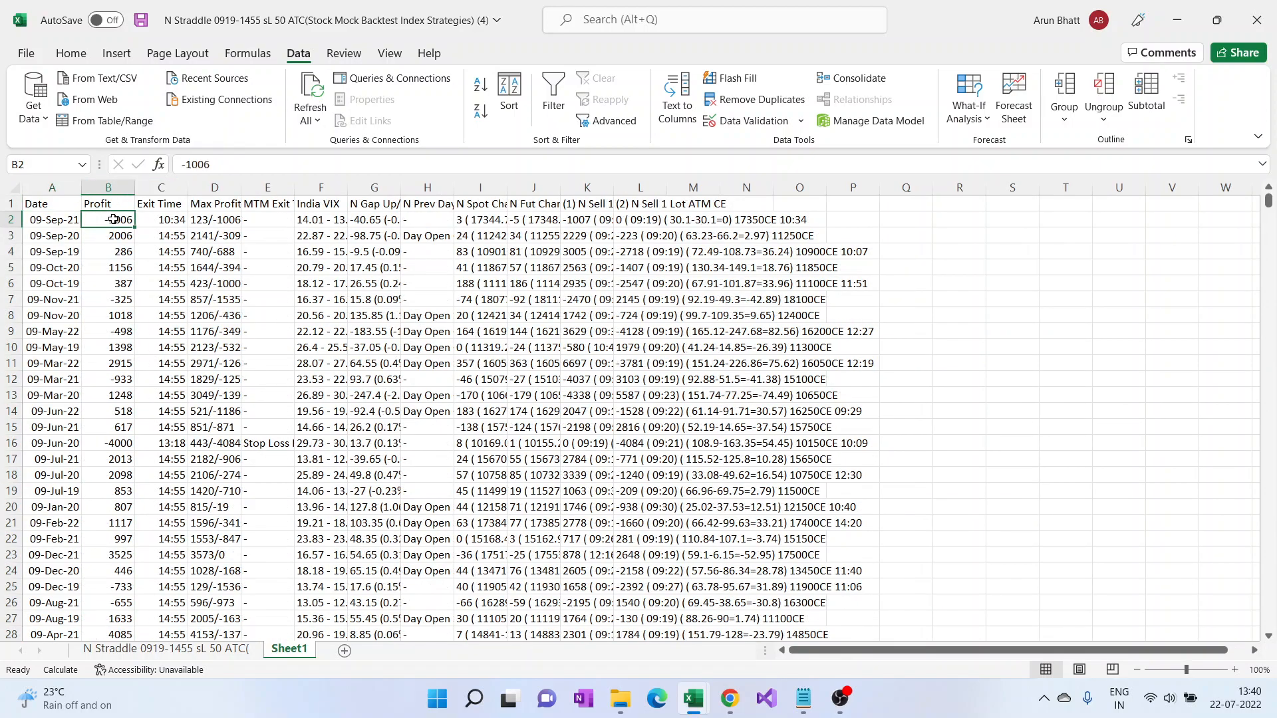
{"action": "left_click", "coordinate": [48, 203]}
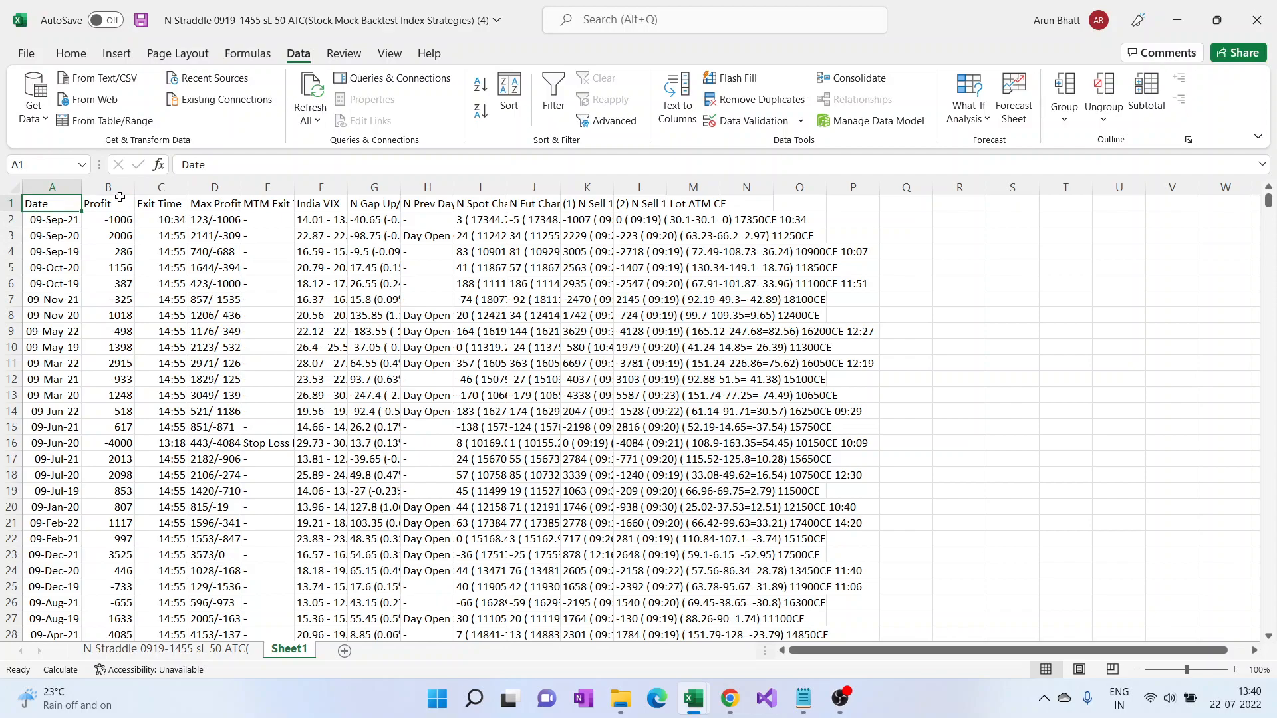
{"action": "left_click", "coordinate": [120, 197], "text": "shift"}
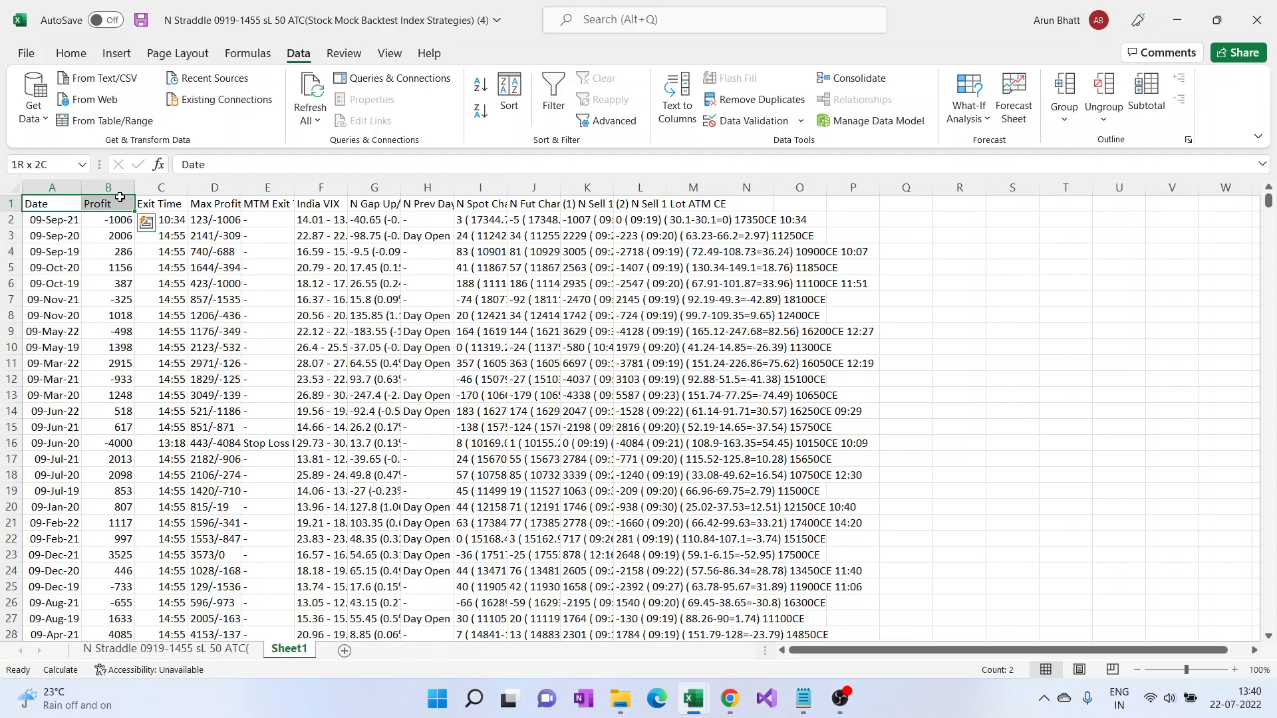
{"action": "key", "text": "ctrl+q"}
{"action": "key", "text": "Escape"}
{"action": "left_click_drag", "start_coordinate": [60, 187], "coordinate": [108, 185]}
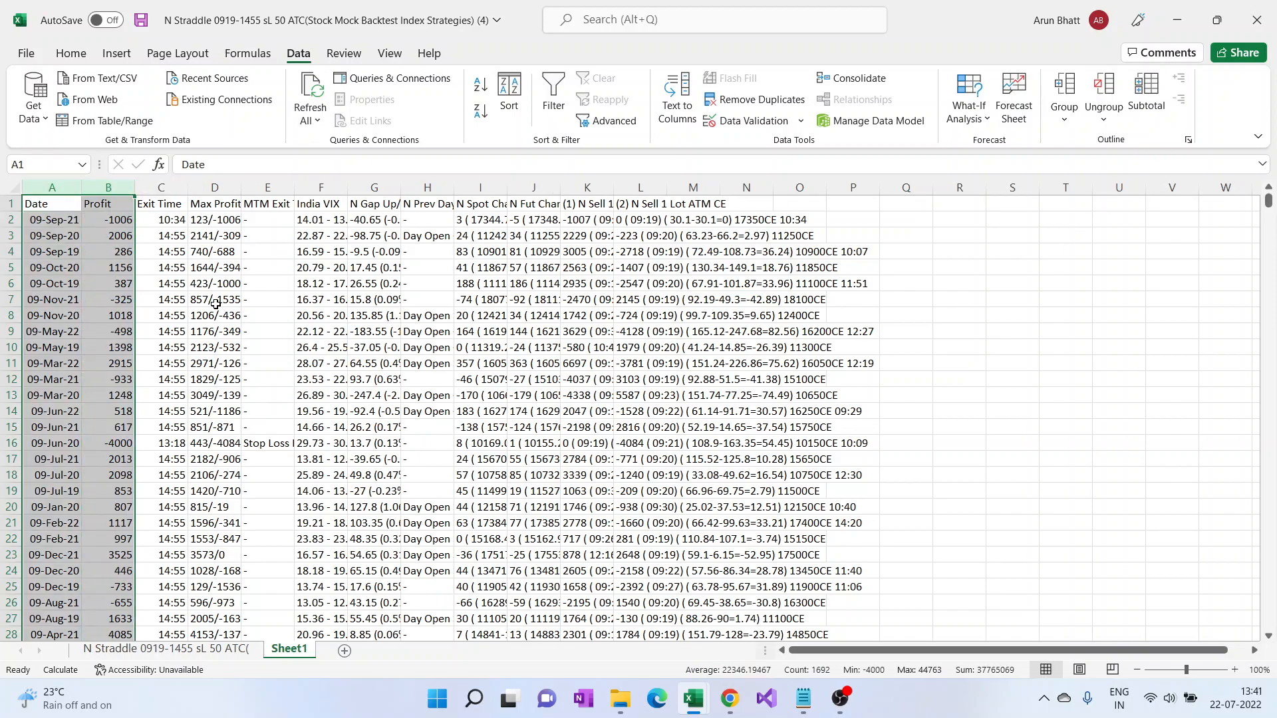
{"action": "key", "text": "ctrl+c"}
Step: Paste the copied columns into a new sheet after Data in Basket Backtesting-Actuals - Demo, and fit the column widths
{"action": "key", "text": "alt+Tab"}
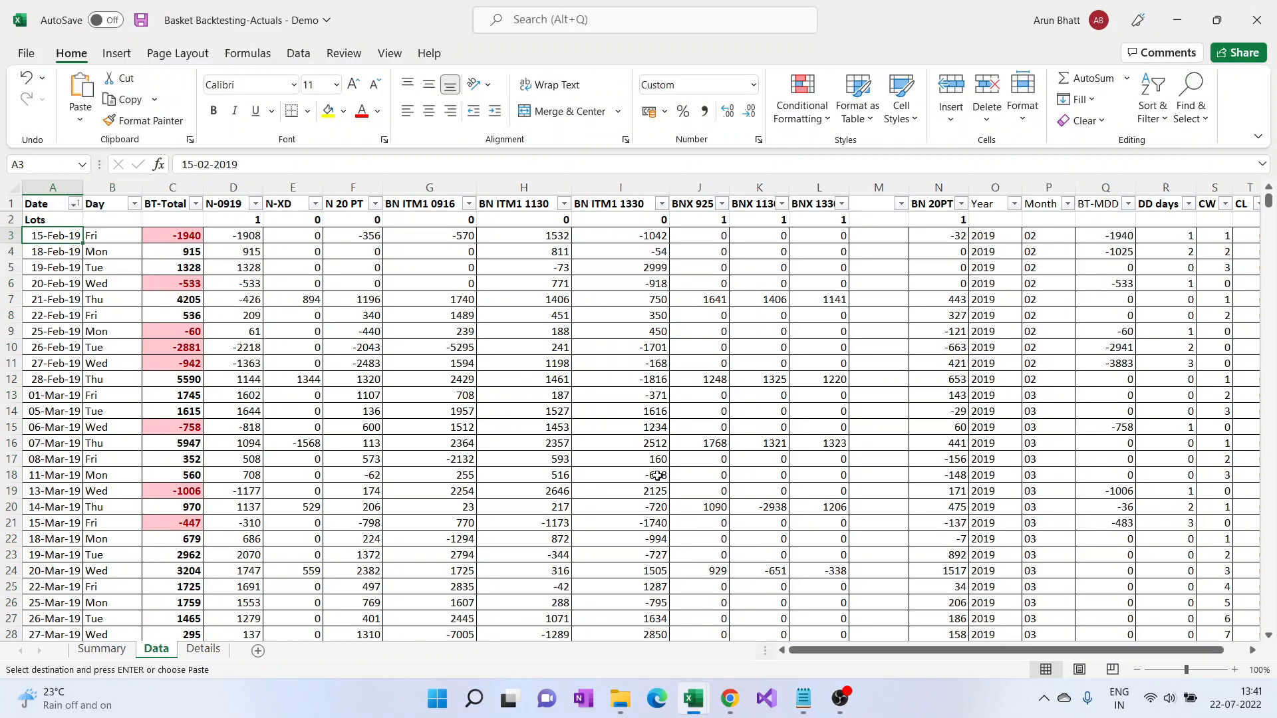
{"action": "left_click", "coordinate": [260, 653]}
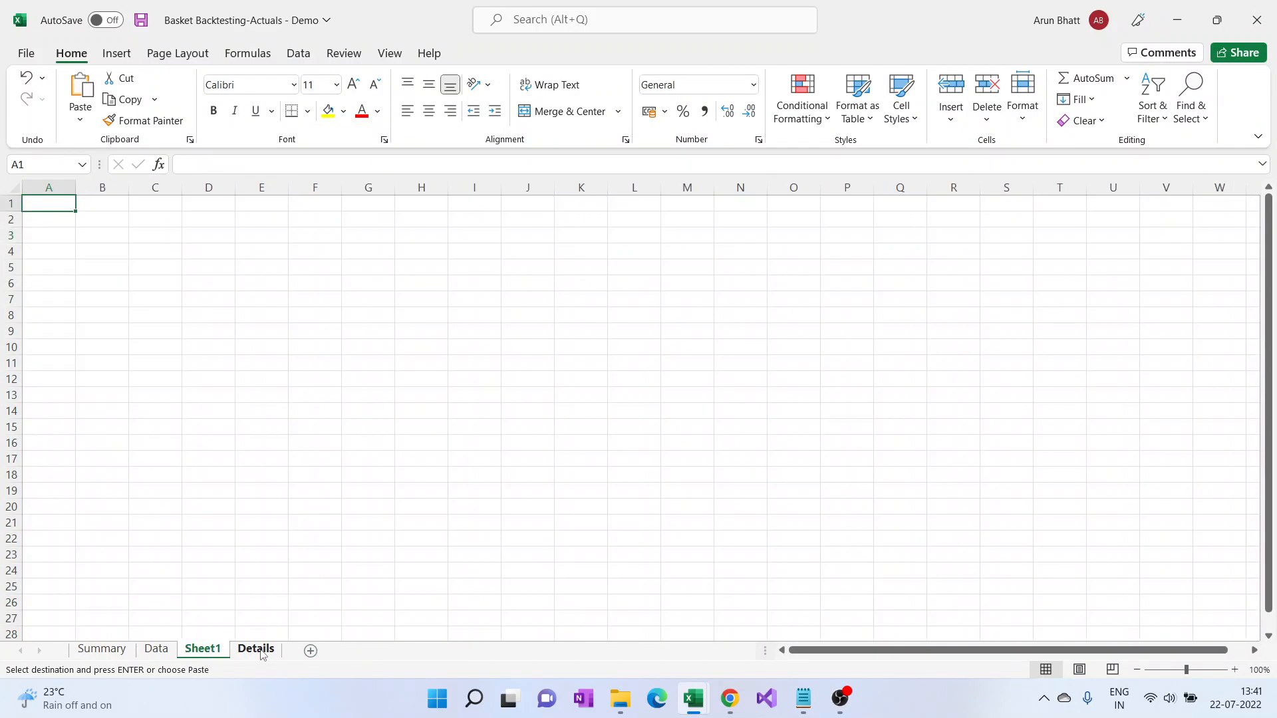
{"action": "key", "text": "Return"}
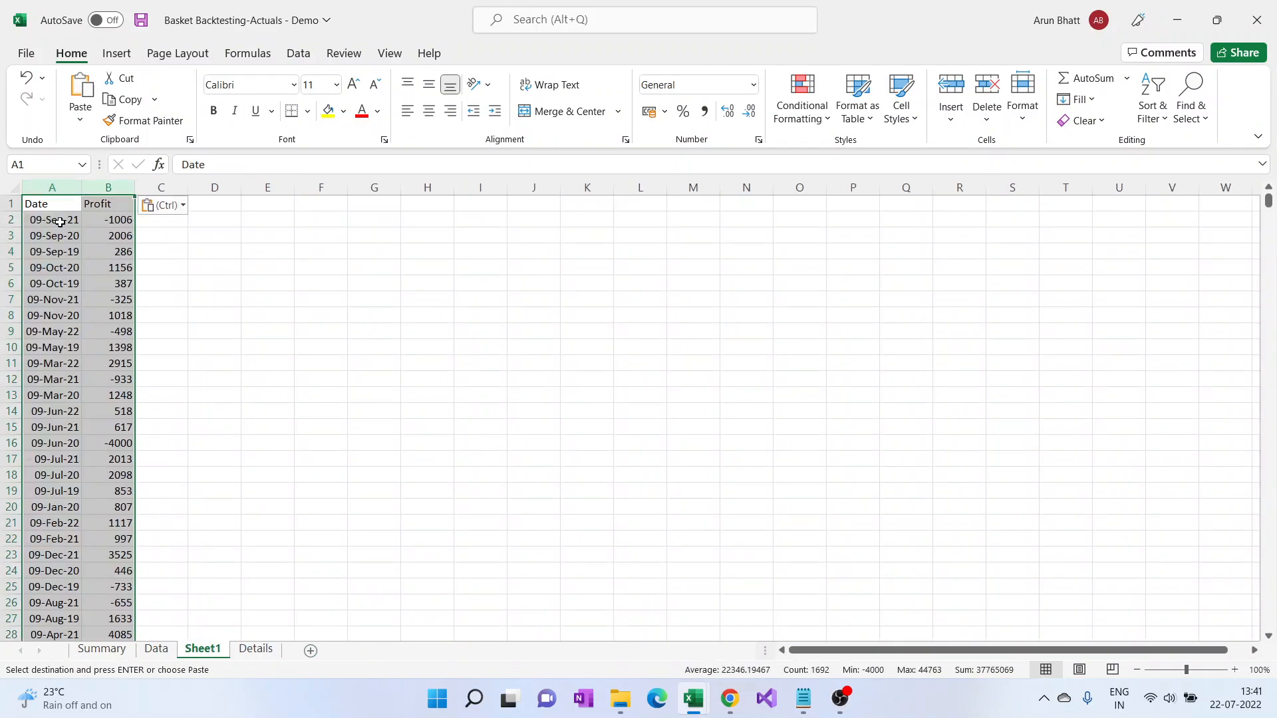
{"action": "left_click", "coordinate": [59, 221]}
{"action": "left_click_drag", "start_coordinate": [80, 187], "coordinate": [80, 187]}
{"action": "double_click", "coordinate": [135, 187]}
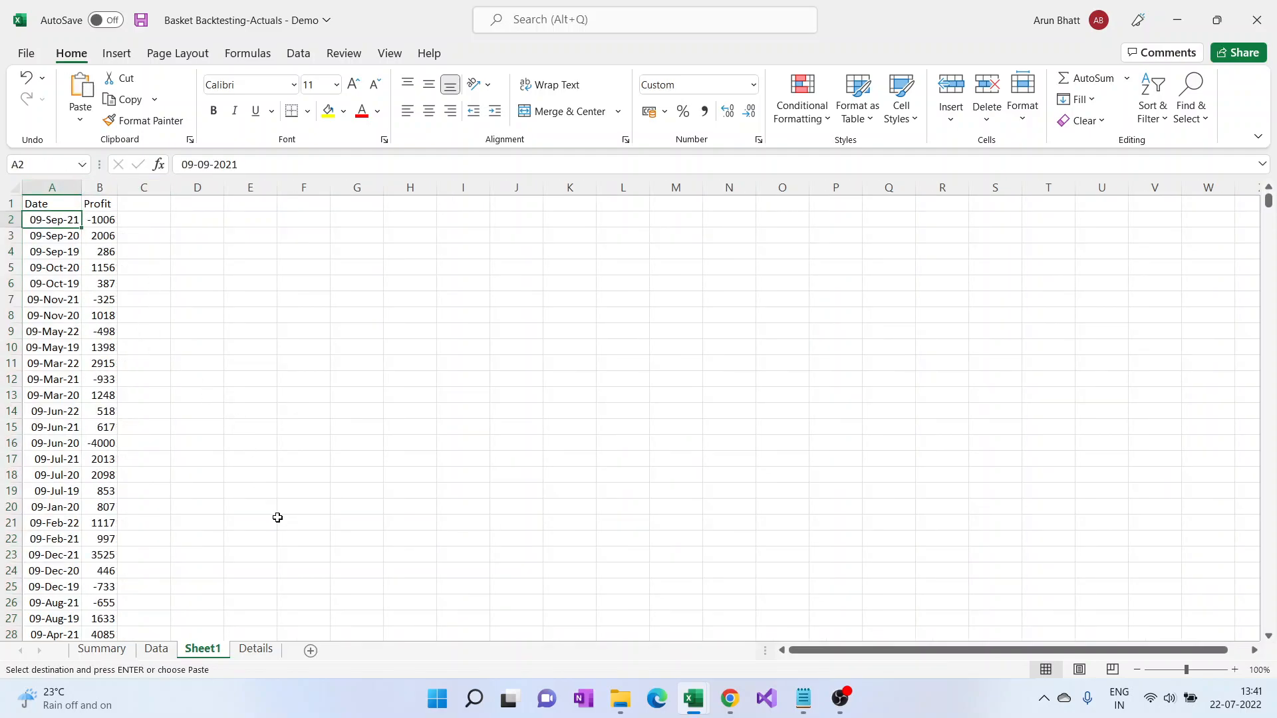
Step: Begin a VLOOKUP formula in cell M3 of the Data sheet with the date in A3 as the lookup value
{"action": "left_click", "coordinate": [157, 649]}
{"action": "left_click", "coordinate": [871, 234]}
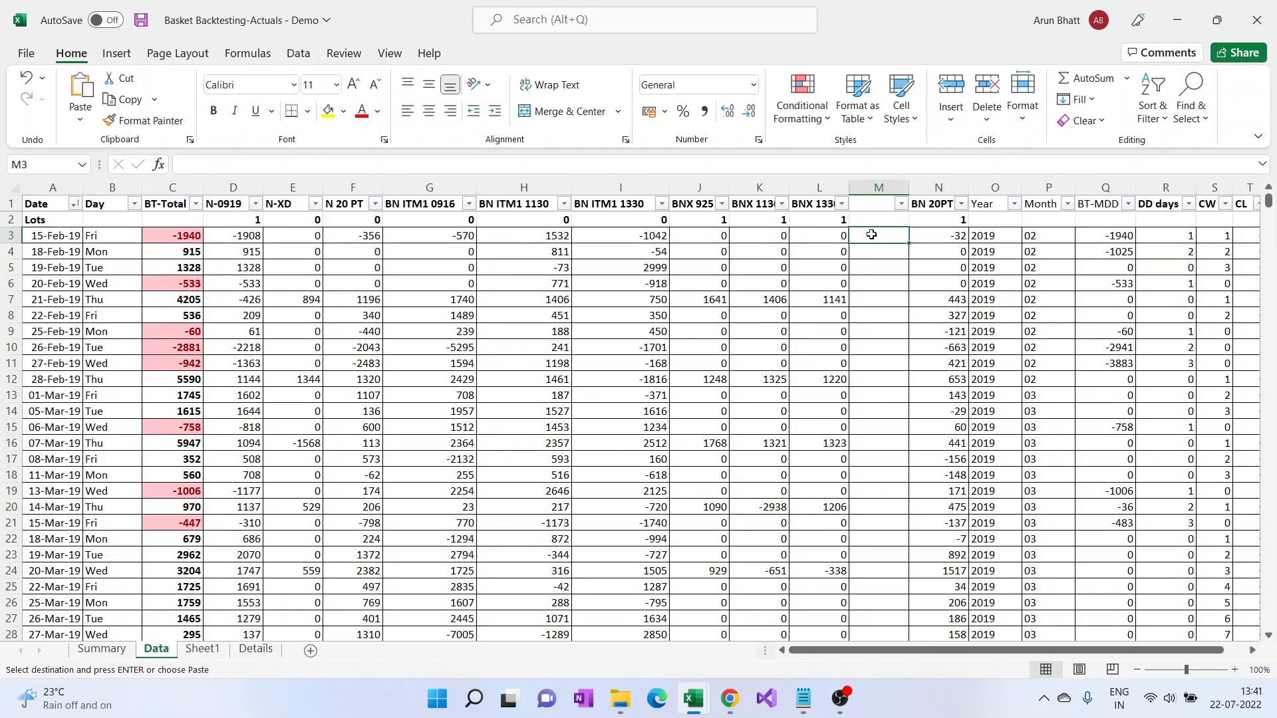
{"action": "type", "text": "="}
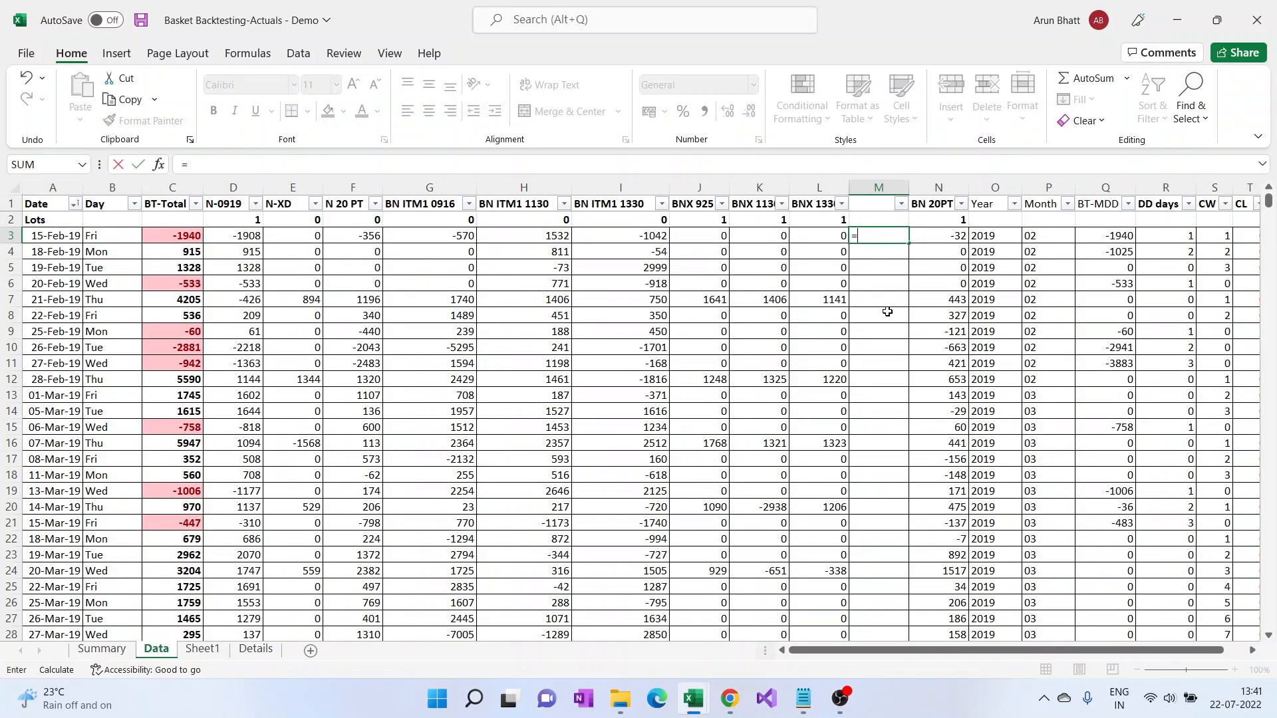
{"action": "type", "text": "VL"}
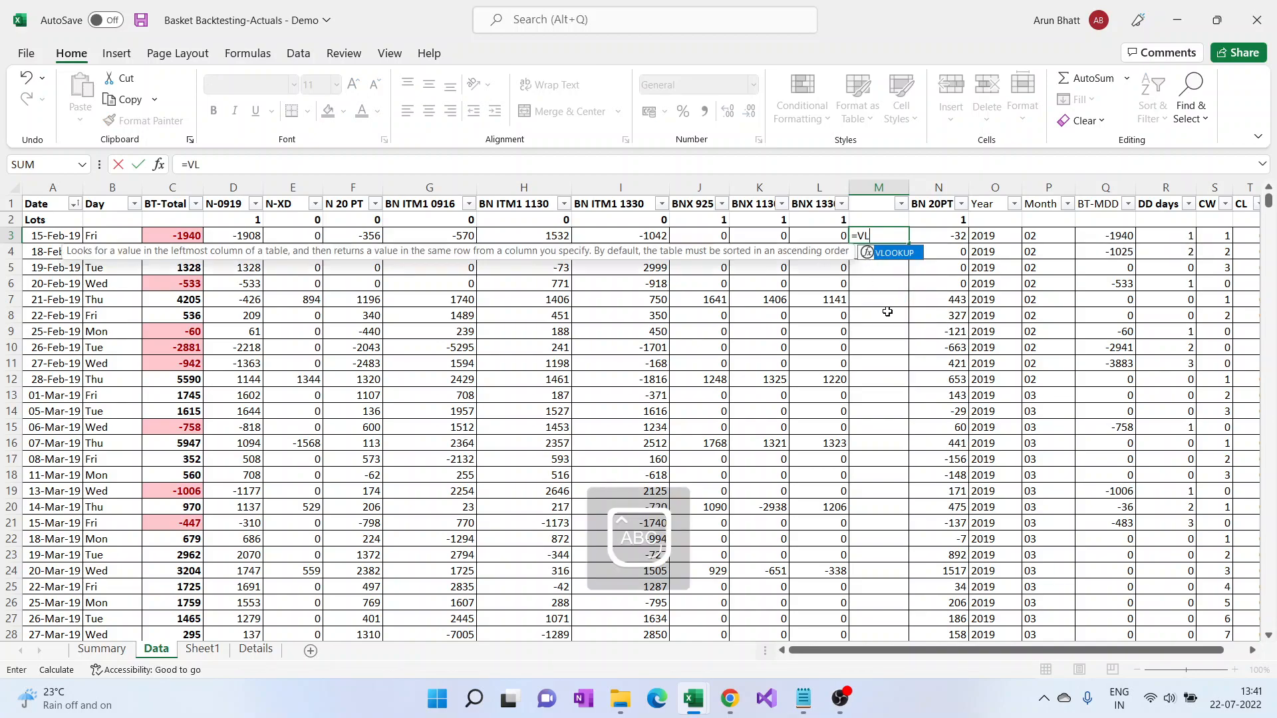
{"action": "type", "text": "OOKUP("}
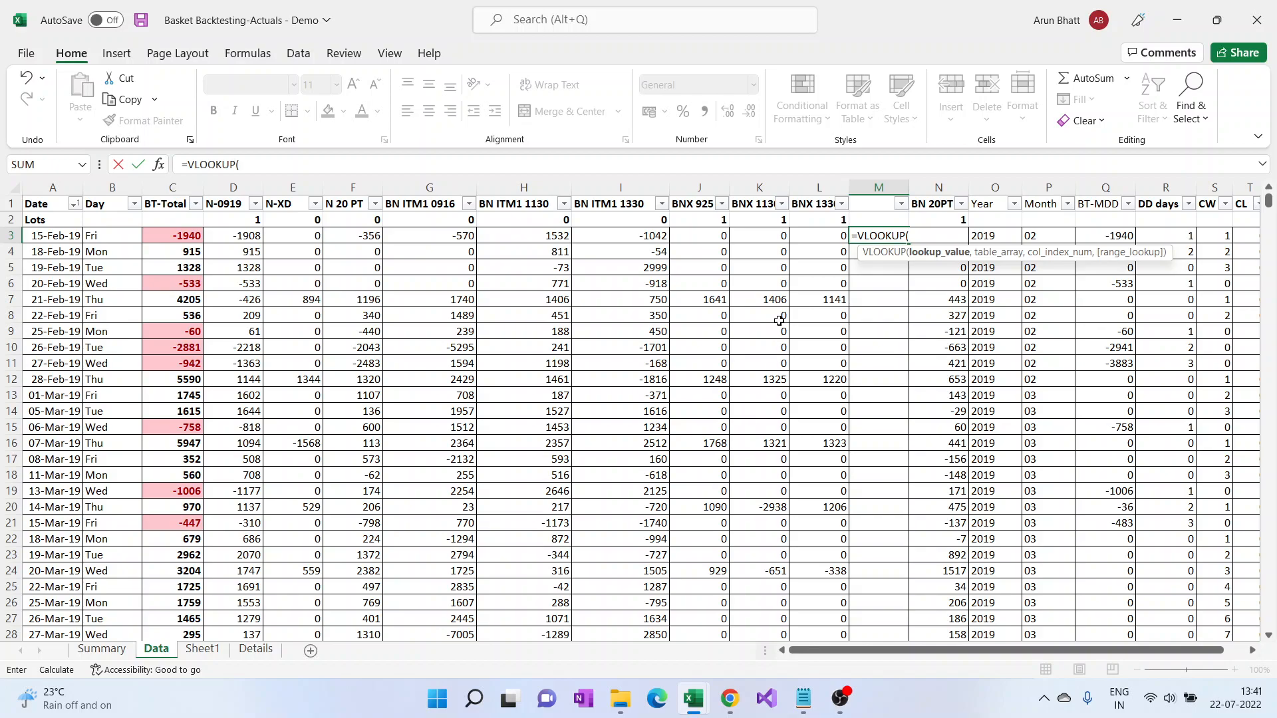
{"action": "left_click", "coordinate": [49, 236]}
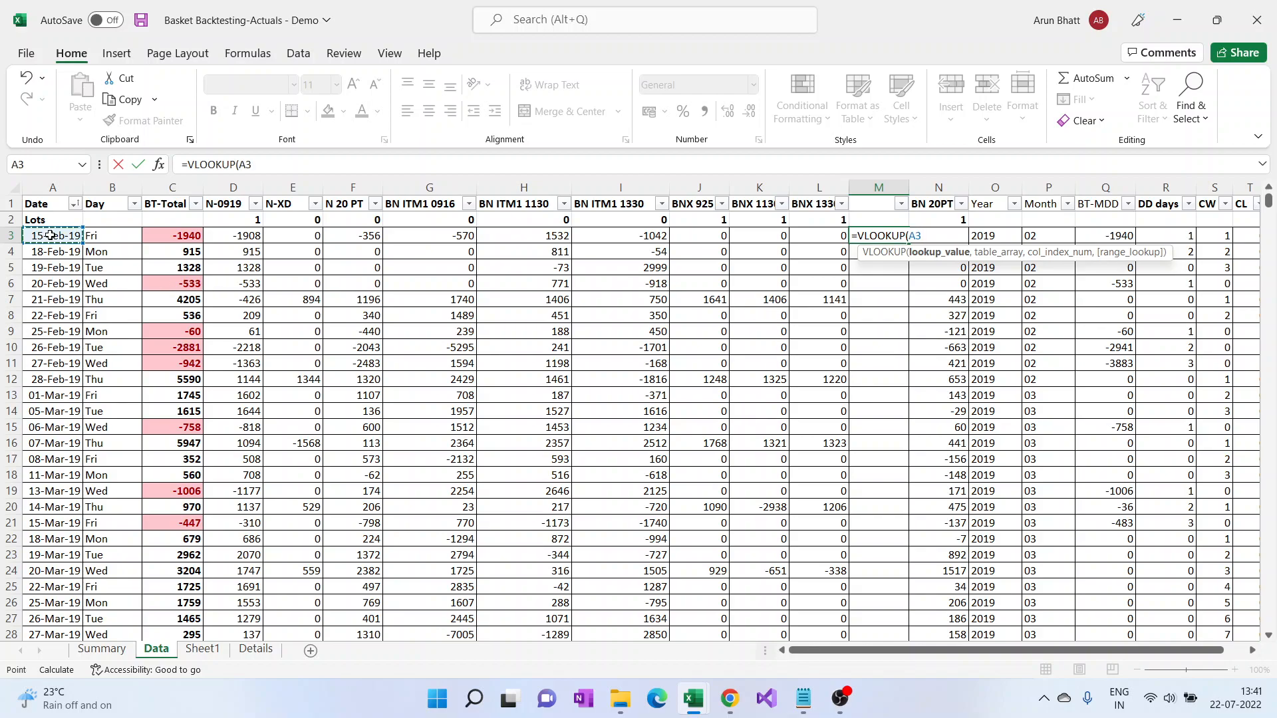
{"action": "type", "text": ","}
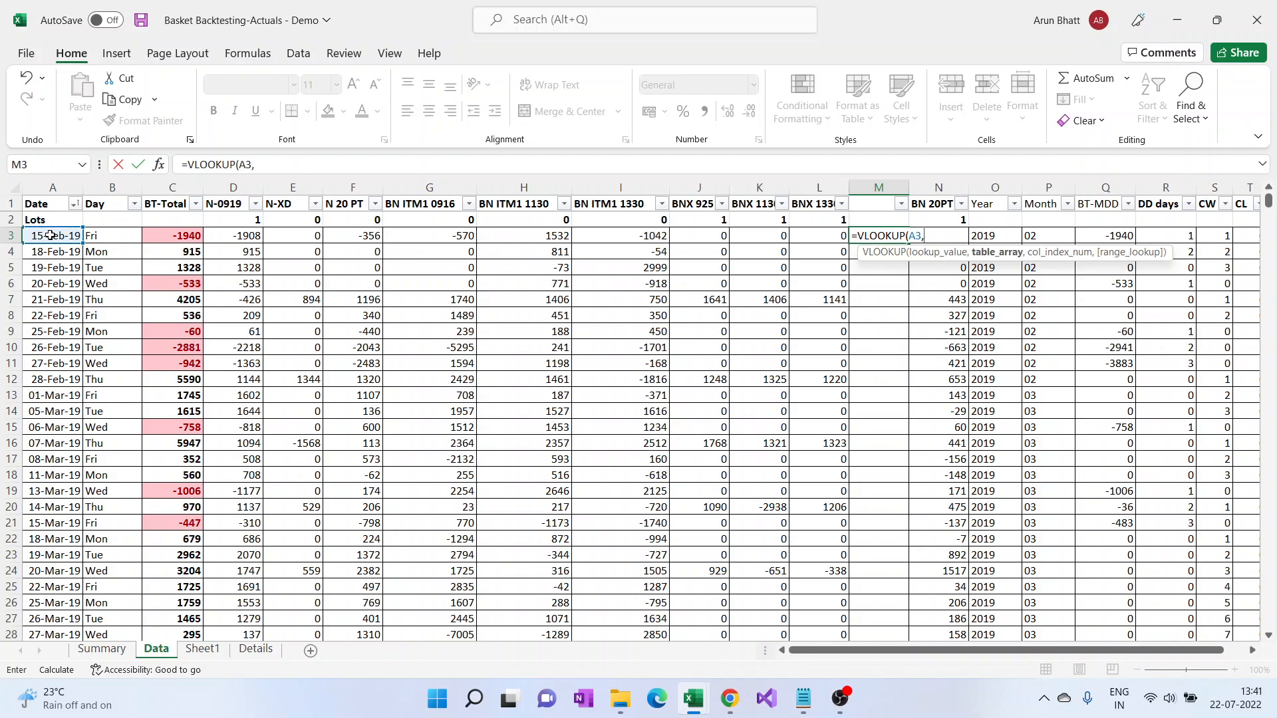
Step: Complete the VLOOKUP with Sheet1!A:B as the table array, column index 2 and FALSE for an exact match
{"action": "left_click", "coordinate": [203, 649]}
{"action": "left_click", "coordinate": [67, 189]}
{"action": "left_click_drag", "start_coordinate": [66, 189], "coordinate": [100, 189]}
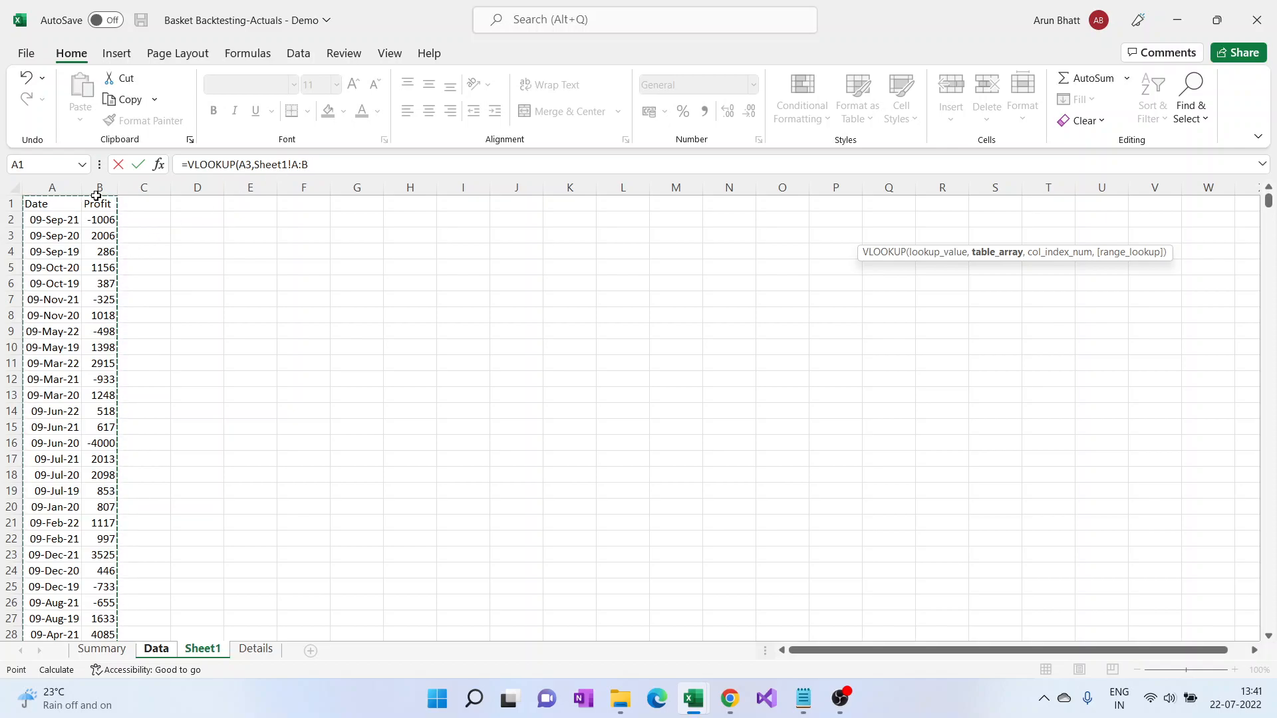
{"action": "left_click", "coordinate": [320, 163]}
{"action": "type", "text": ",2"}
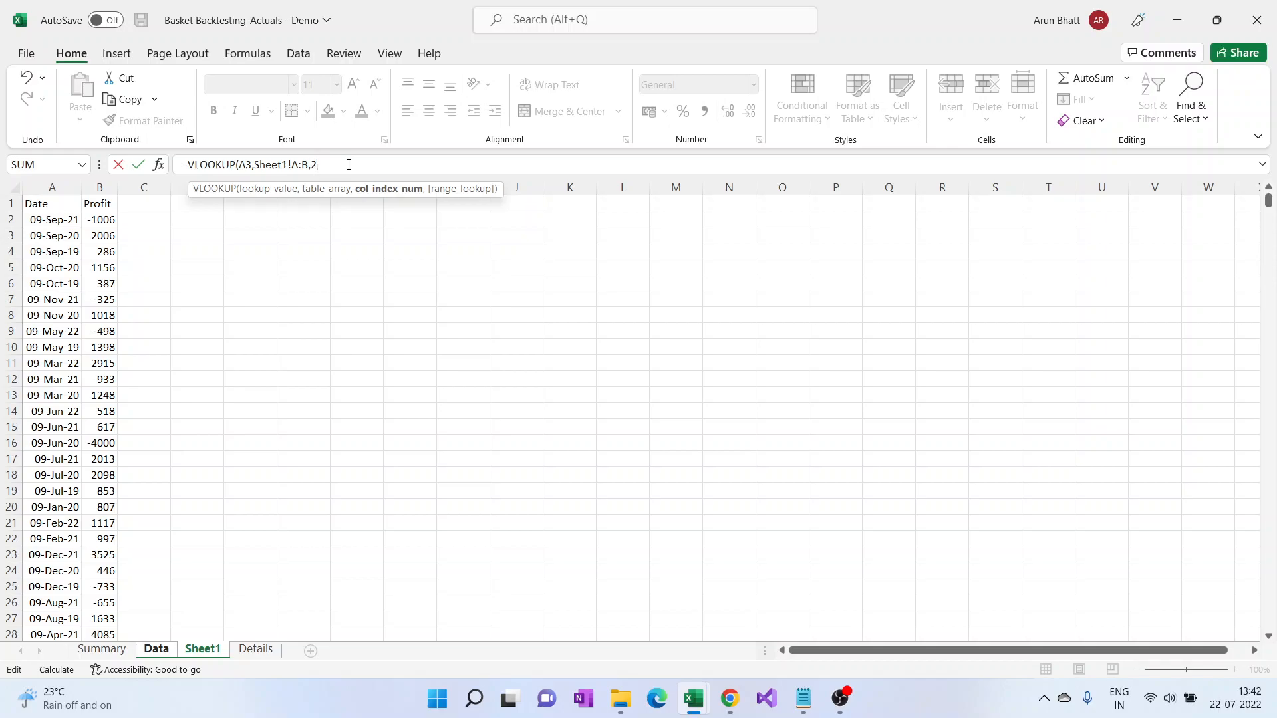
{"action": "type", "text": ","}
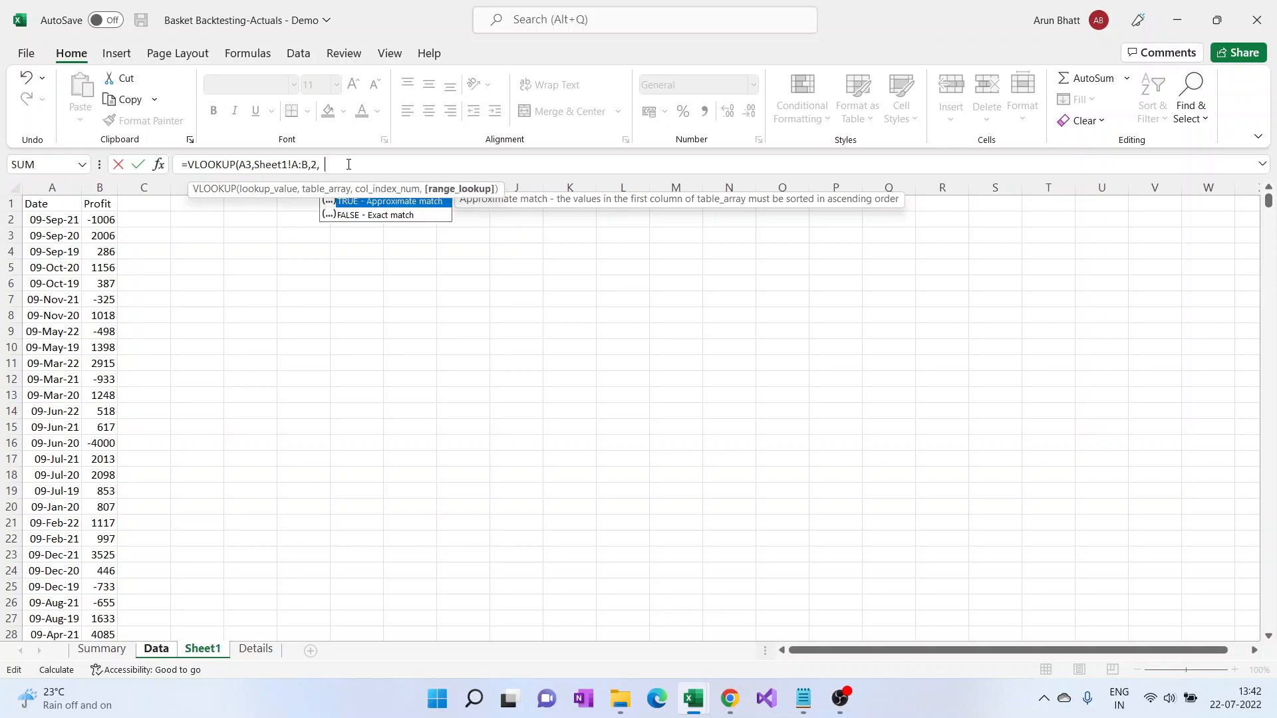
{"action": "type", "text": "FALSE)"}
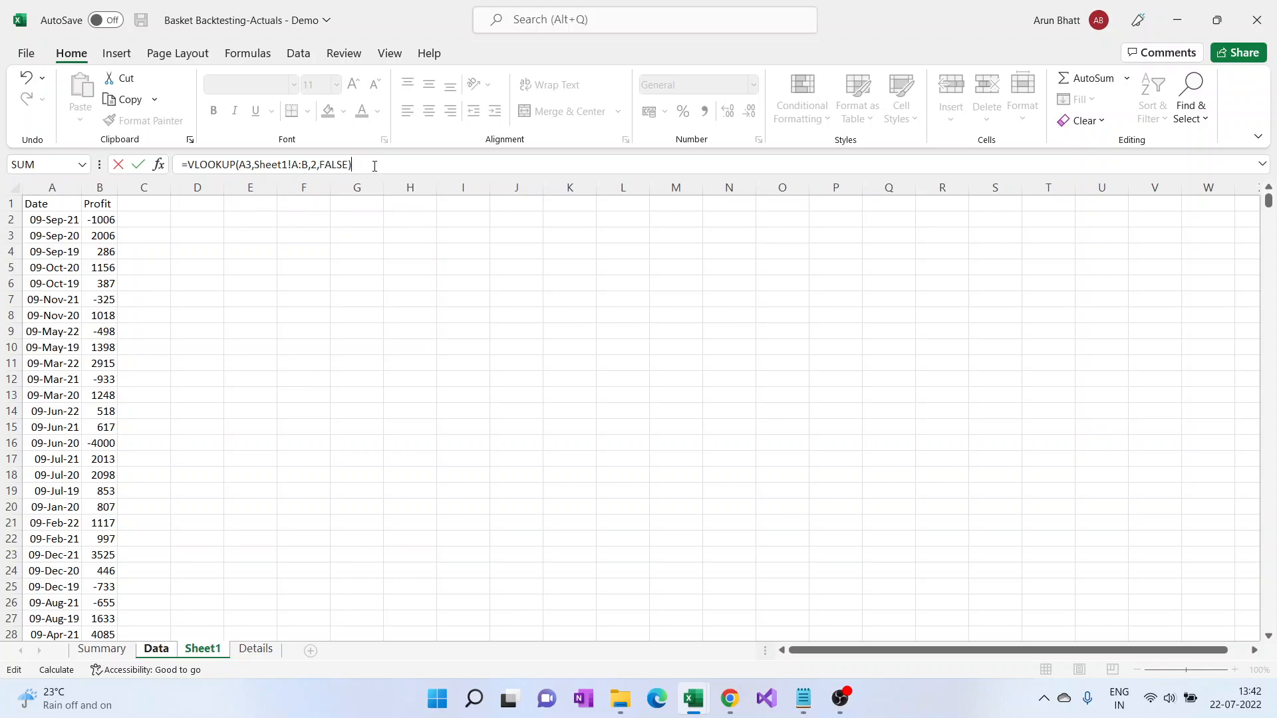
{"action": "left_click_drag", "start_coordinate": [374, 165], "coordinate": [165, 156]}
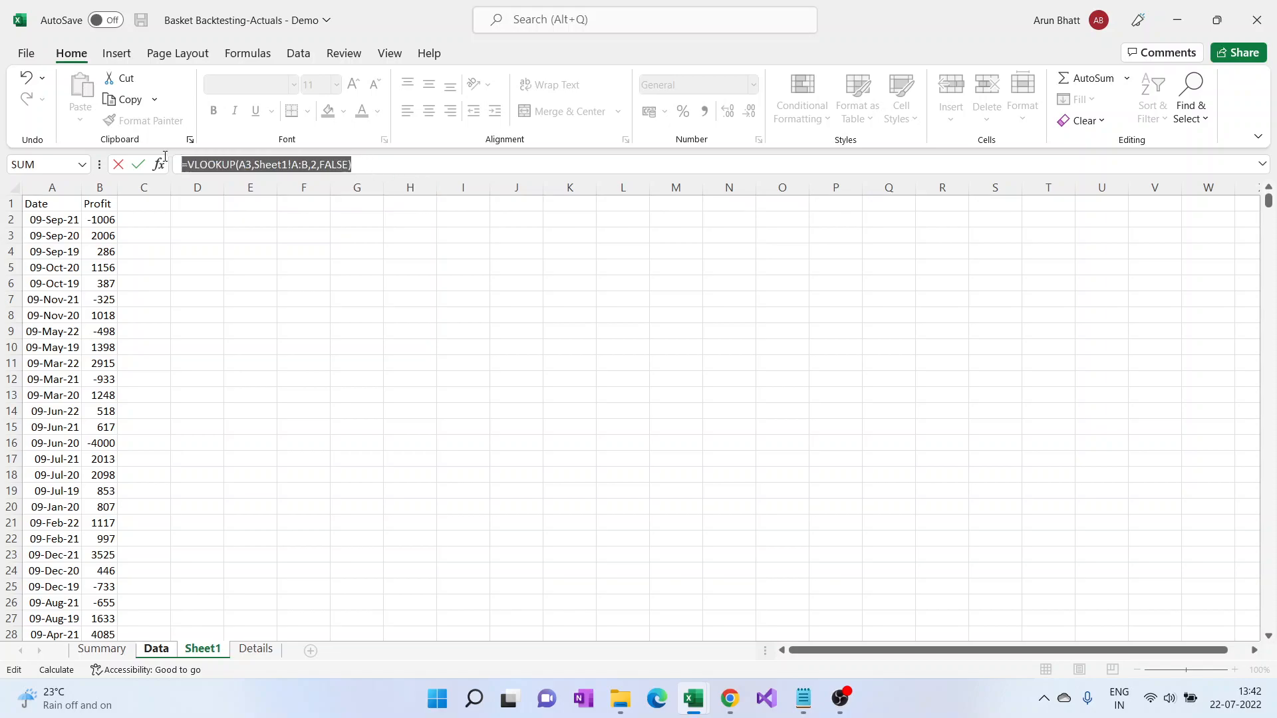
{"action": "left_click", "coordinate": [422, 162]}
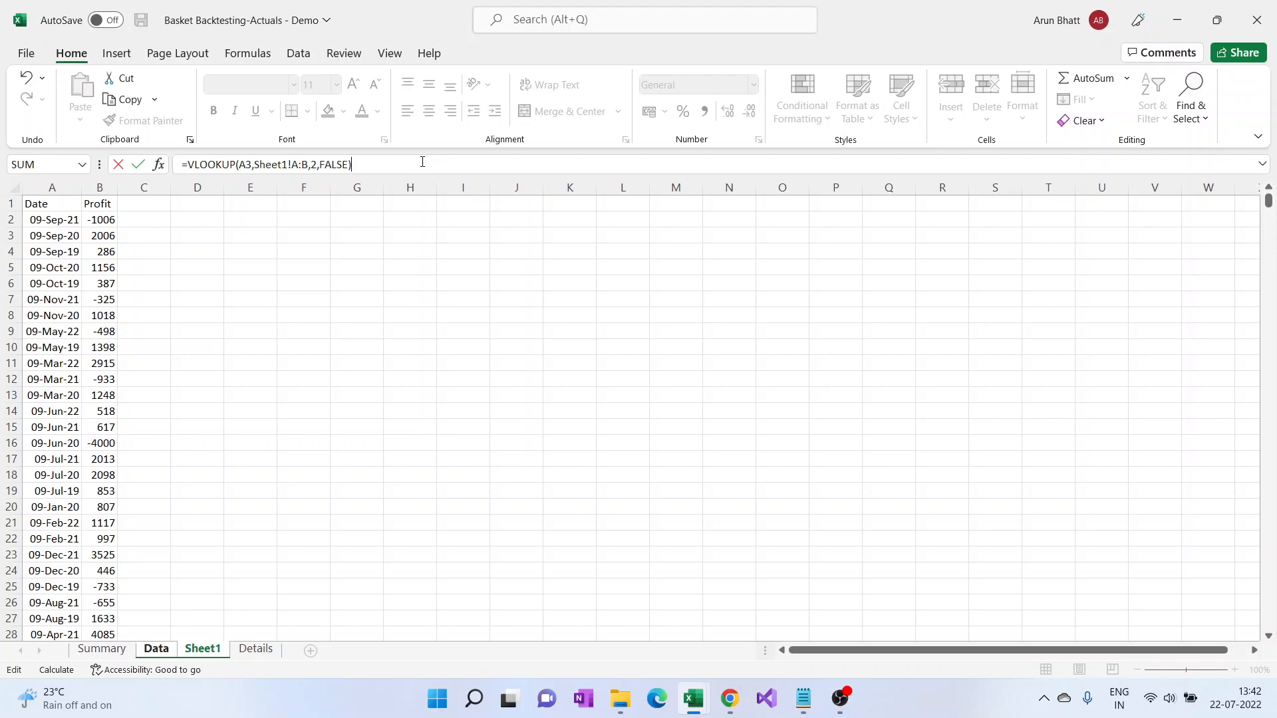
{"action": "key", "text": "Return"}
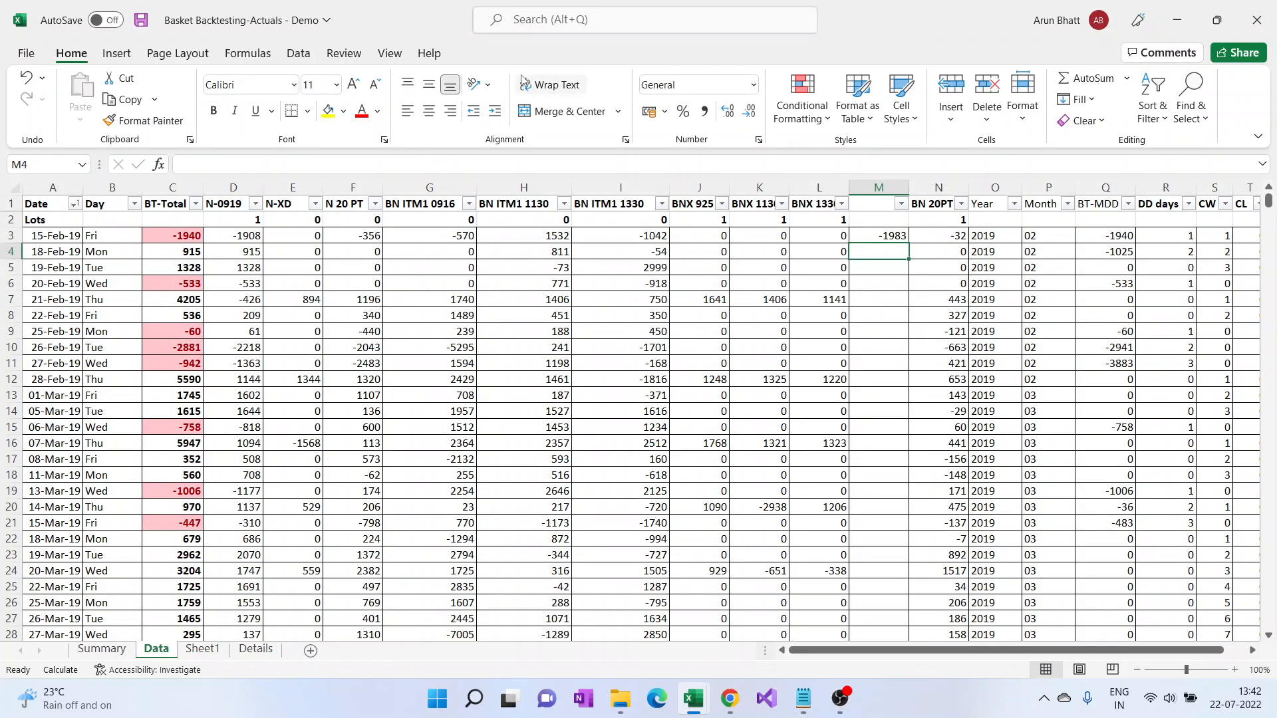
Step: Check the M3 formula against the source data by searching Sheet1 for 15
{"action": "left_click", "coordinate": [898, 234]}
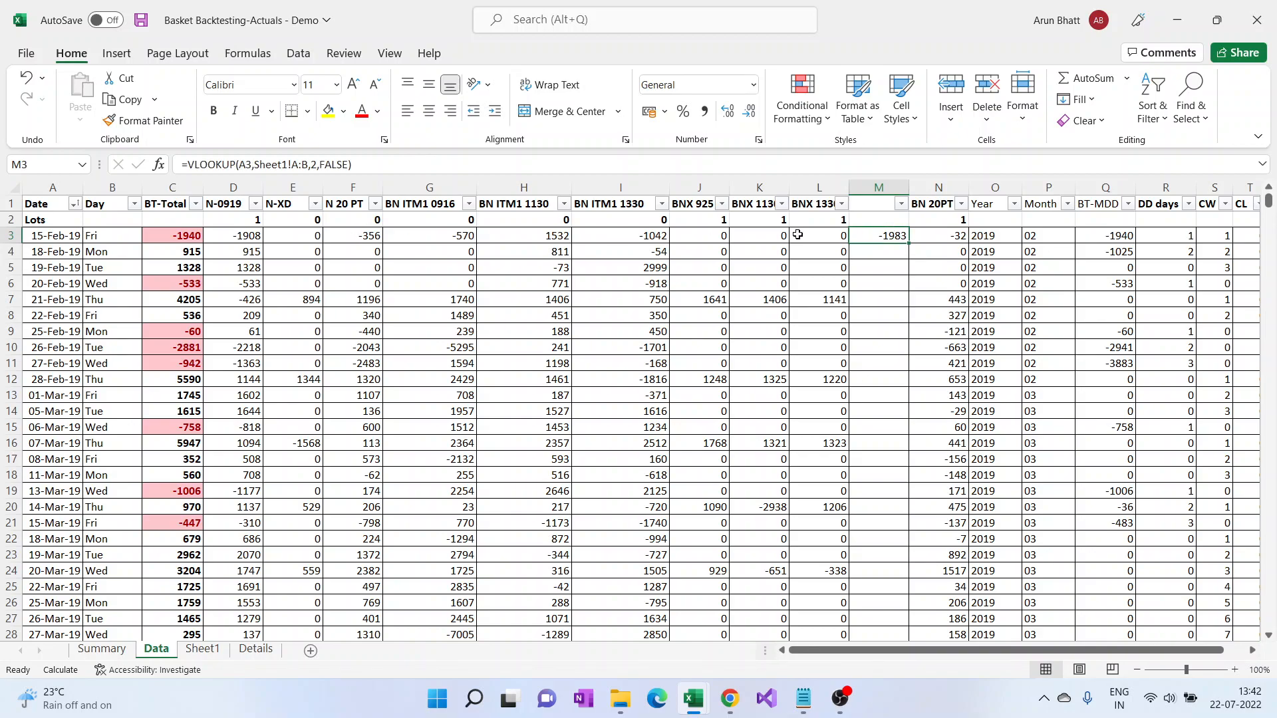
{"action": "left_click", "coordinate": [202, 648]}
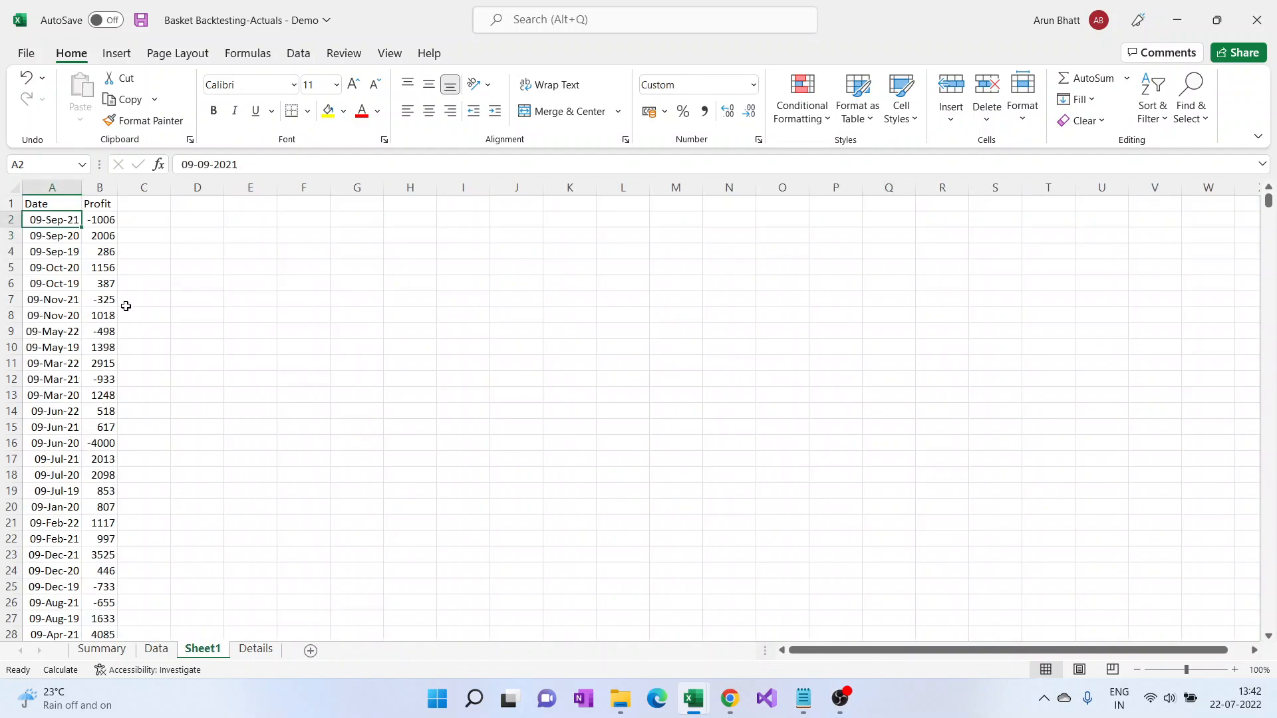
{"action": "key", "text": "ctrl+f"}
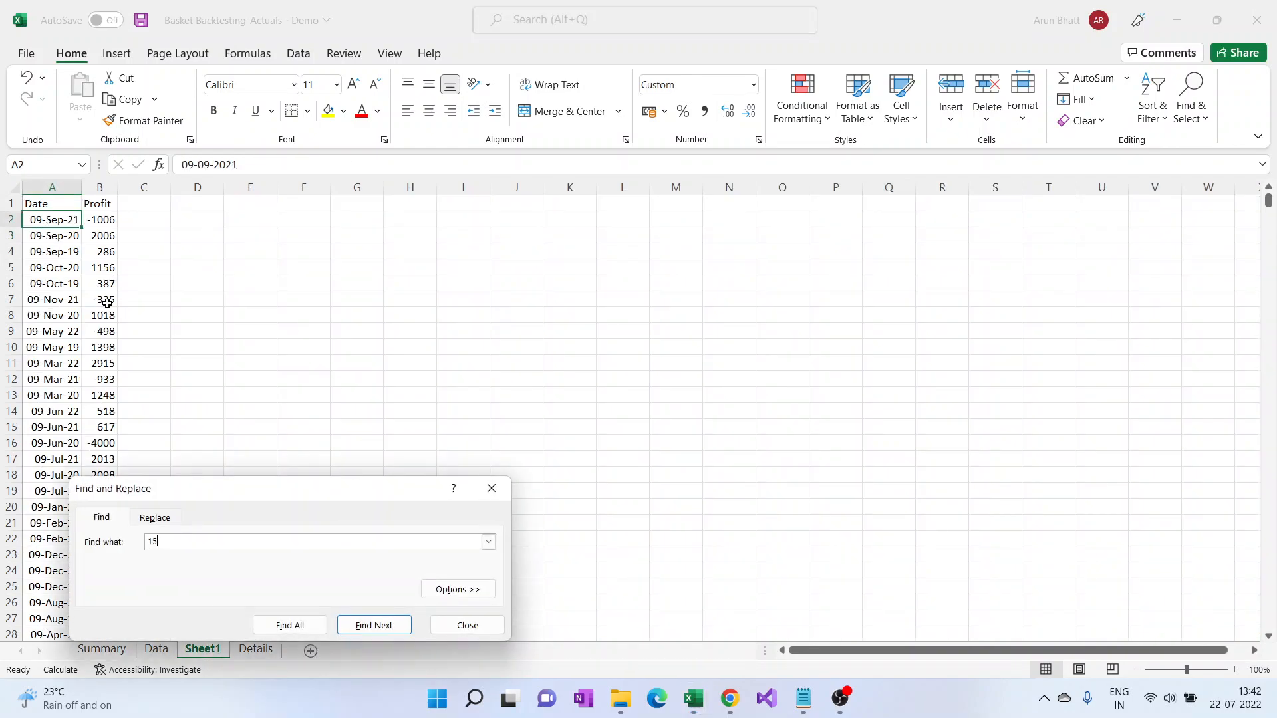
{"action": "key", "text": "Return"}
{"action": "key", "text": "Return"}
{"action": "key", "text": "Escape"}
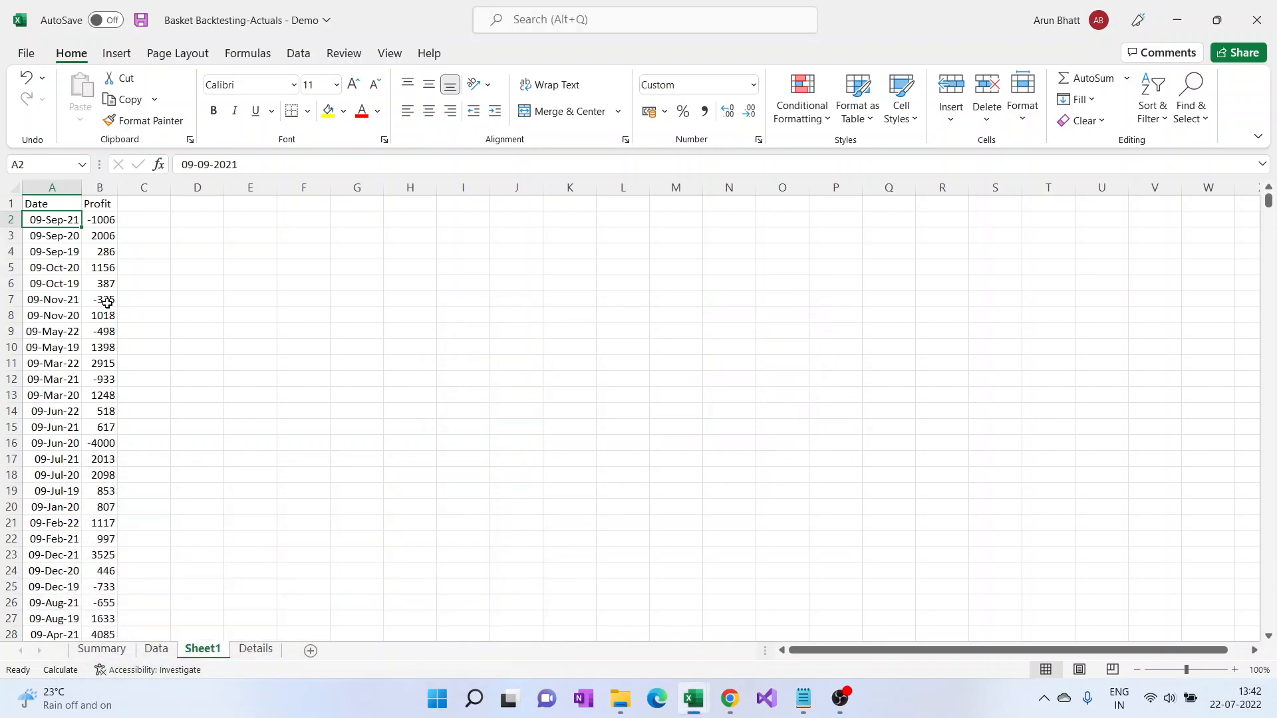
{"action": "scroll", "coordinate": [52, 432], "scroll_direction": "down", "scroll_amount": 10}
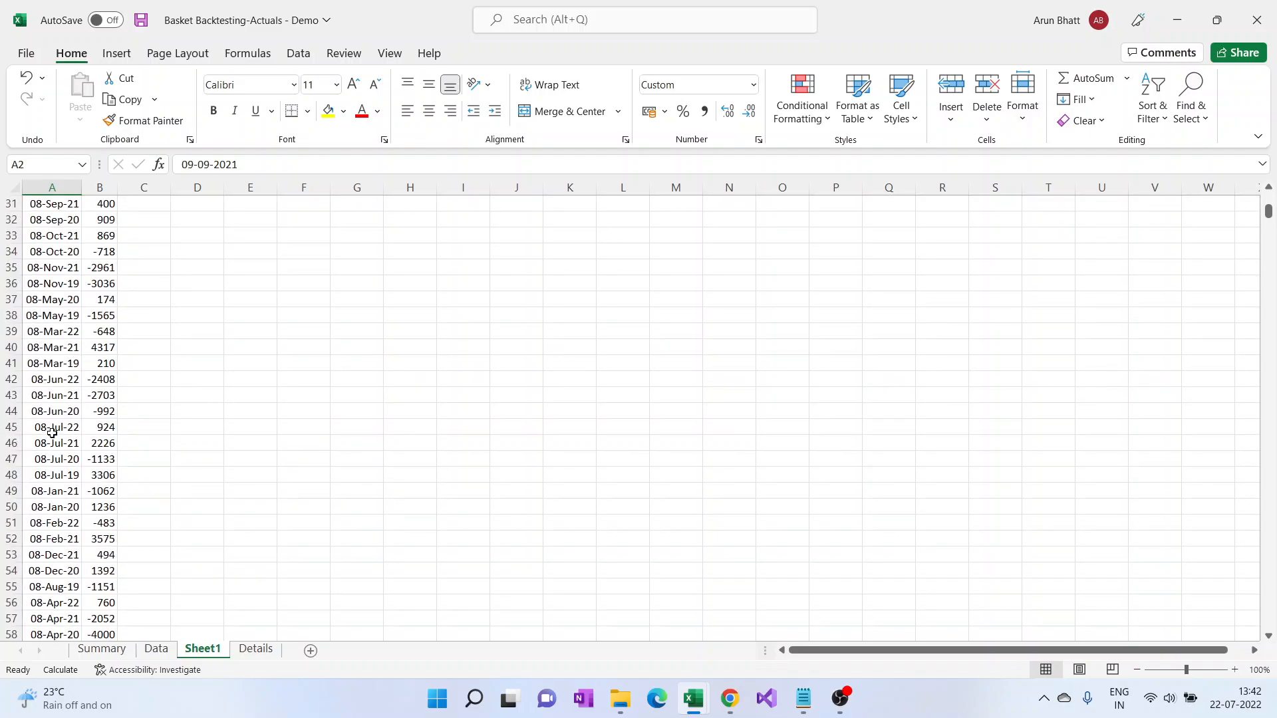
{"action": "key", "text": "ctrl+f"}
{"action": "type", "text": "15"}
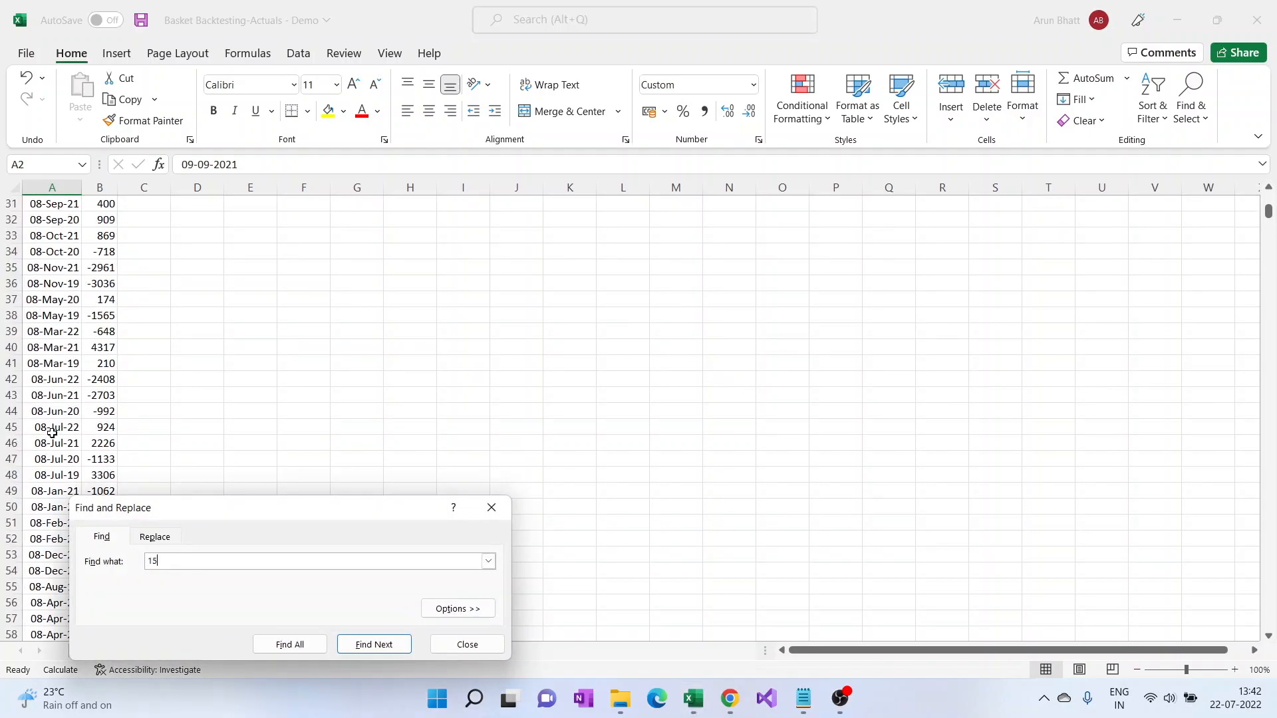
{"action": "key", "text": "Return"}
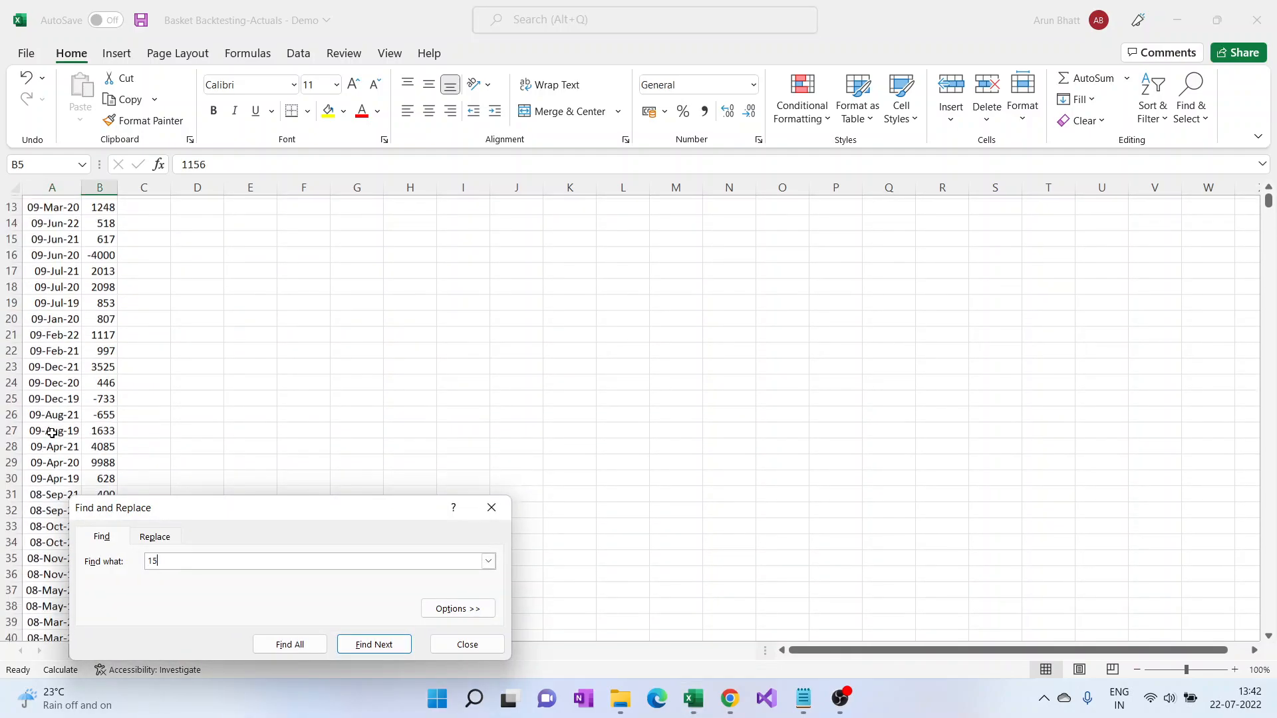
{"action": "key", "text": "Escape"}
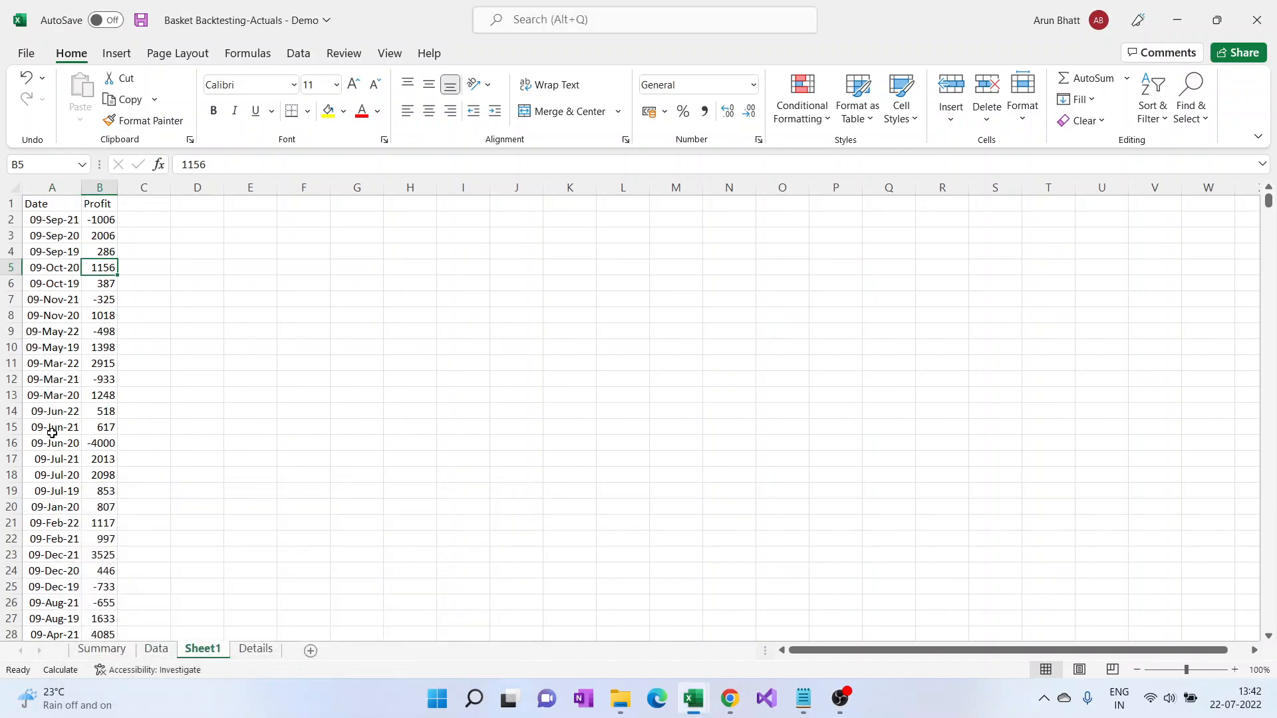
Step: Limit the search to Sheet1's Date column and find dates containing 15
{"action": "left_click", "coordinate": [48, 181]}
{"action": "key", "text": "ctrl+f"}
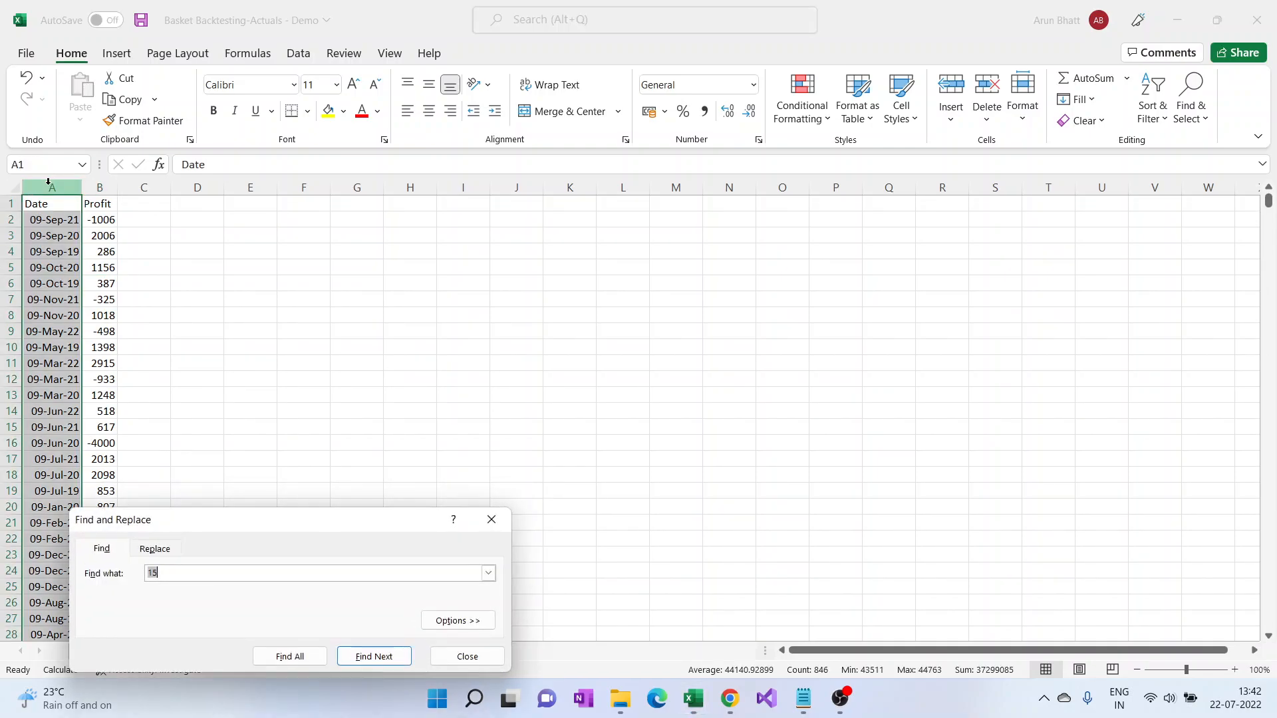
{"action": "key", "text": "Return"}
{"action": "key", "text": "Return"}
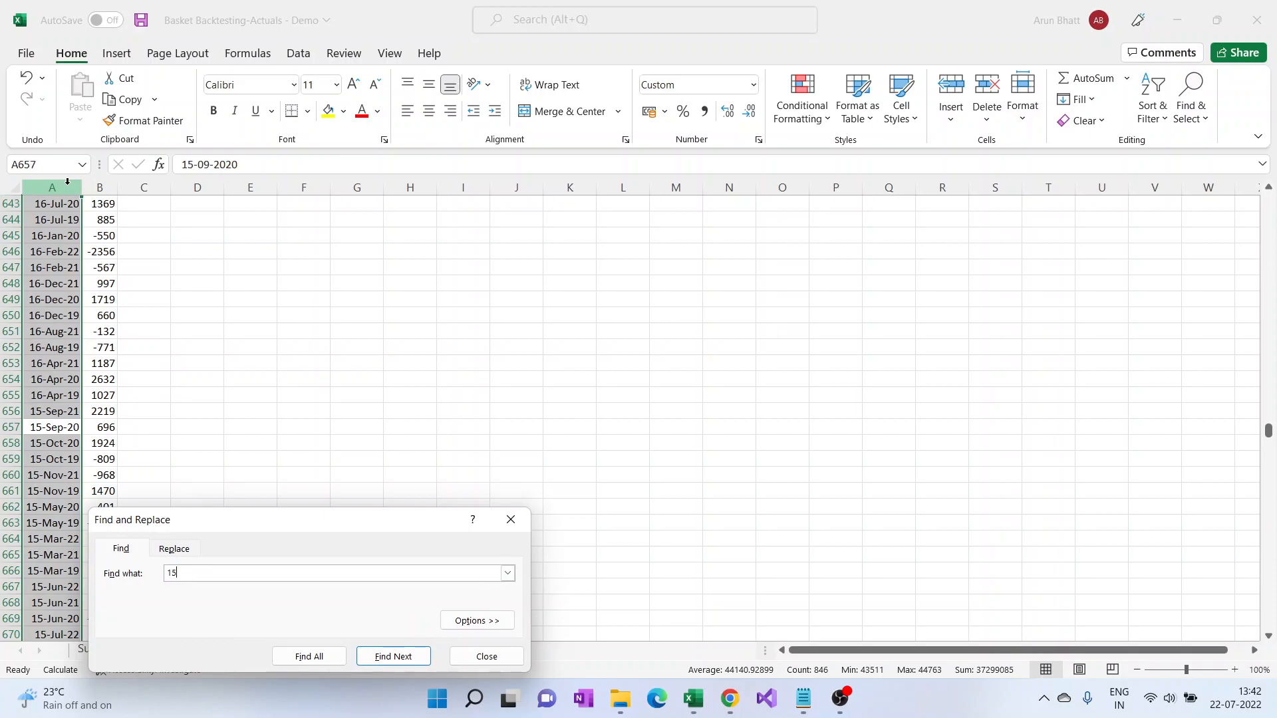
{"action": "key", "text": "Return"}
Step: Search the Date column for 15-Feb, and retry with Feb
{"action": "type", "text": "-Feb"}
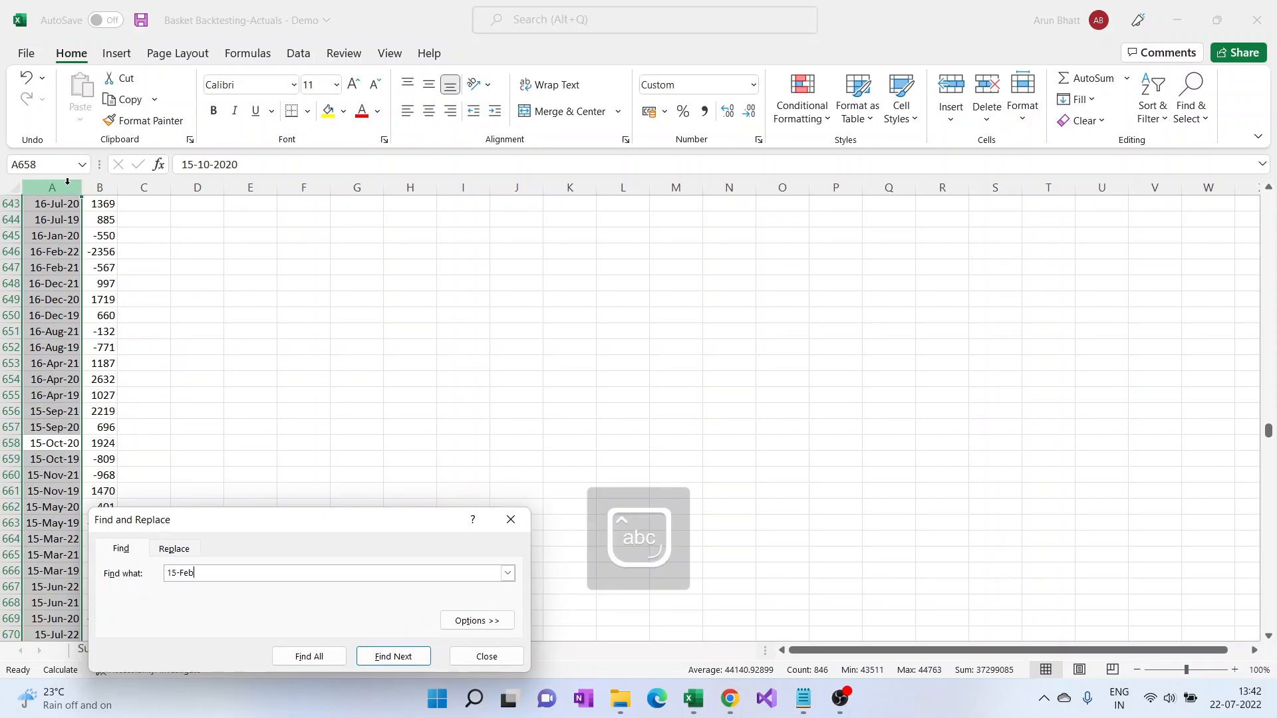
{"action": "key", "text": "Return"}
{"action": "key", "text": "Return"}
{"action": "key", "text": "BackSpace"}
{"action": "key", "text": "BackSpace"}
{"action": "key", "text": "BackSpace"}
{"action": "key", "text": "BackSpace"}
{"action": "type", "text": "Feb"}
{"action": "key", "text": "Return"}
{"action": "key", "text": "Return"}
Step: Search Sheet1's Date column for 15, stepping through the matches to the February entries, and check the profit for 15-Feb-19
{"action": "type", "text": "15"}
{"action": "key", "text": "Return"}
{"action": "key", "text": "Return"}
{"action": "key", "text": "Return"}
{"action": "key", "text": "Return"}
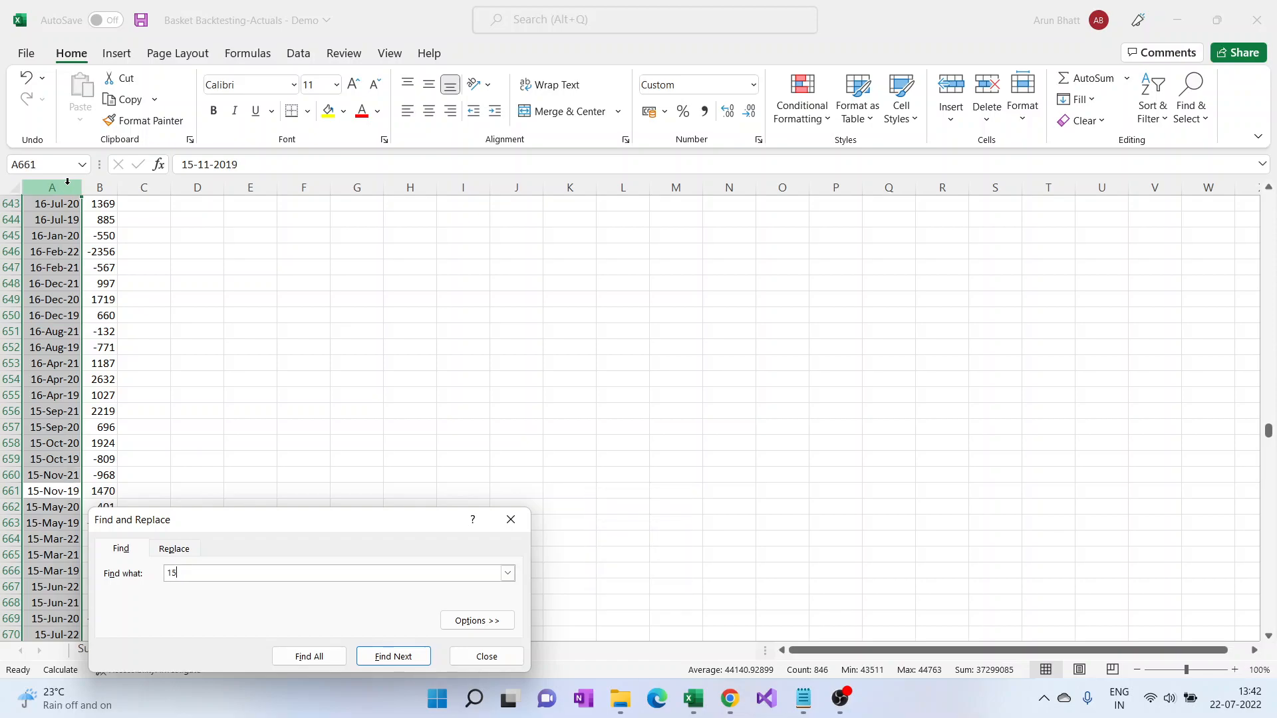
{"action": "key", "text": "Return"}
{"action": "key", "text": "Return"}
{"action": "key", "text": "Return"}
{"action": "key", "text": "Return"}
{"action": "key", "text": "Return"}
{"action": "key", "text": "Return"}
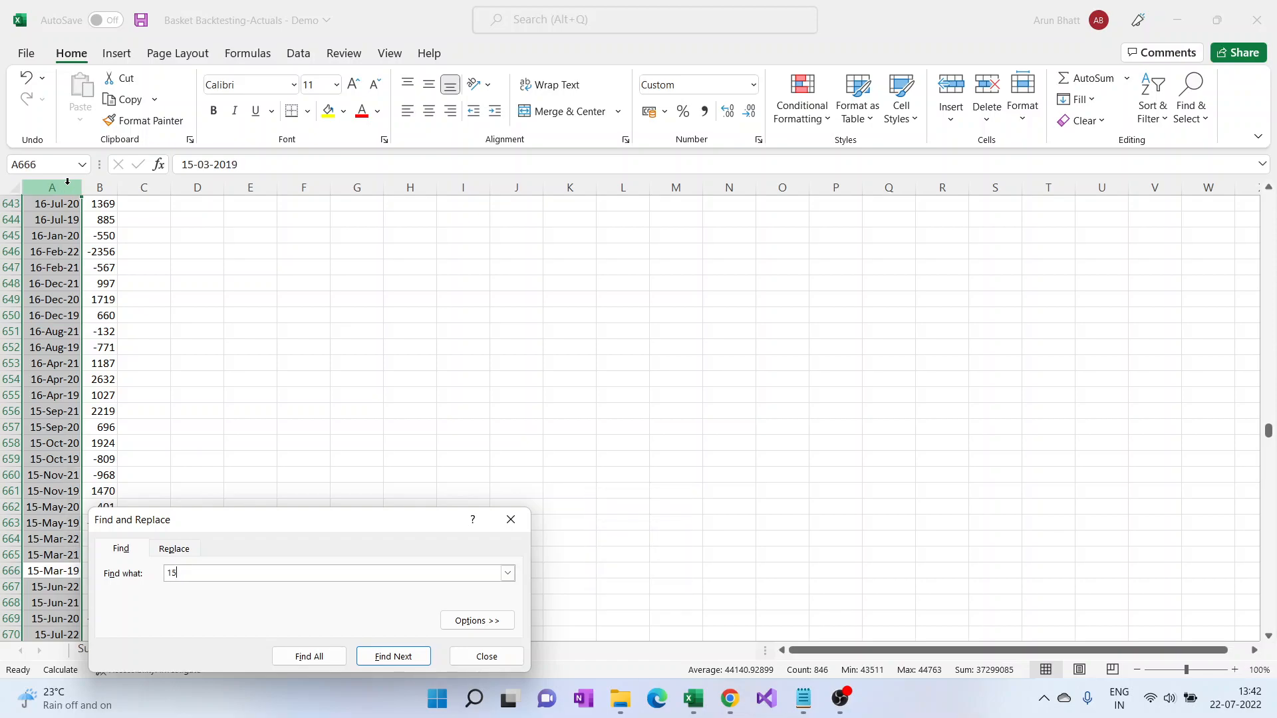
{"action": "key", "text": "Return"}
{"action": "key", "text": "Return"}
{"action": "key", "text": "Return"}
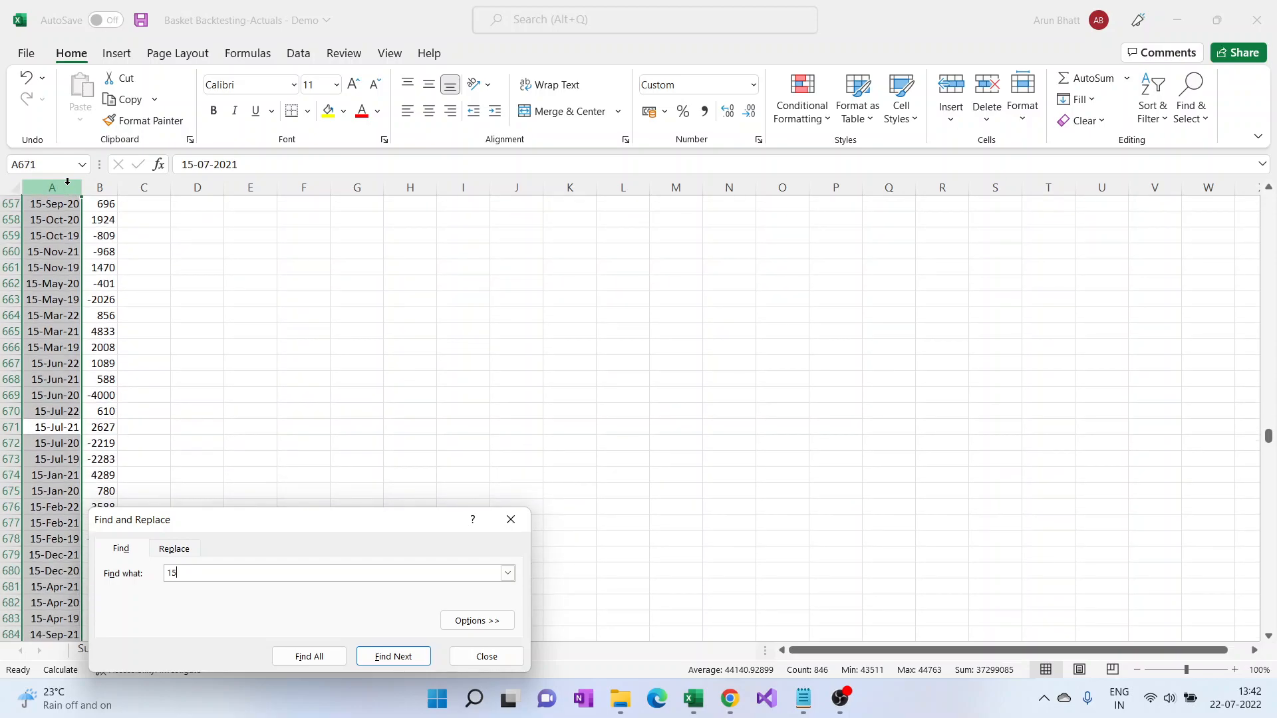
{"action": "key", "text": "Return"}
{"action": "key", "text": "Return"}
{"action": "key", "text": "Return"}
{"action": "key", "text": "Return"}
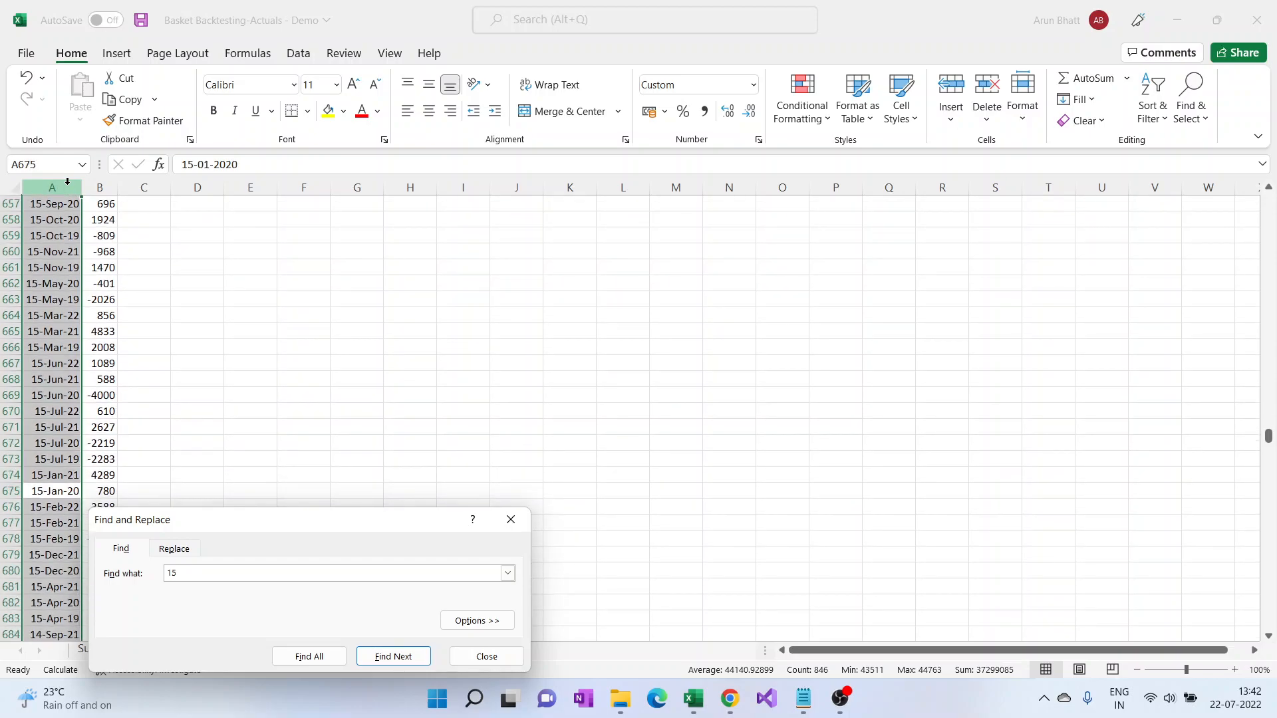
{"action": "key", "text": "Return"}
{"action": "key", "text": "Escape"}
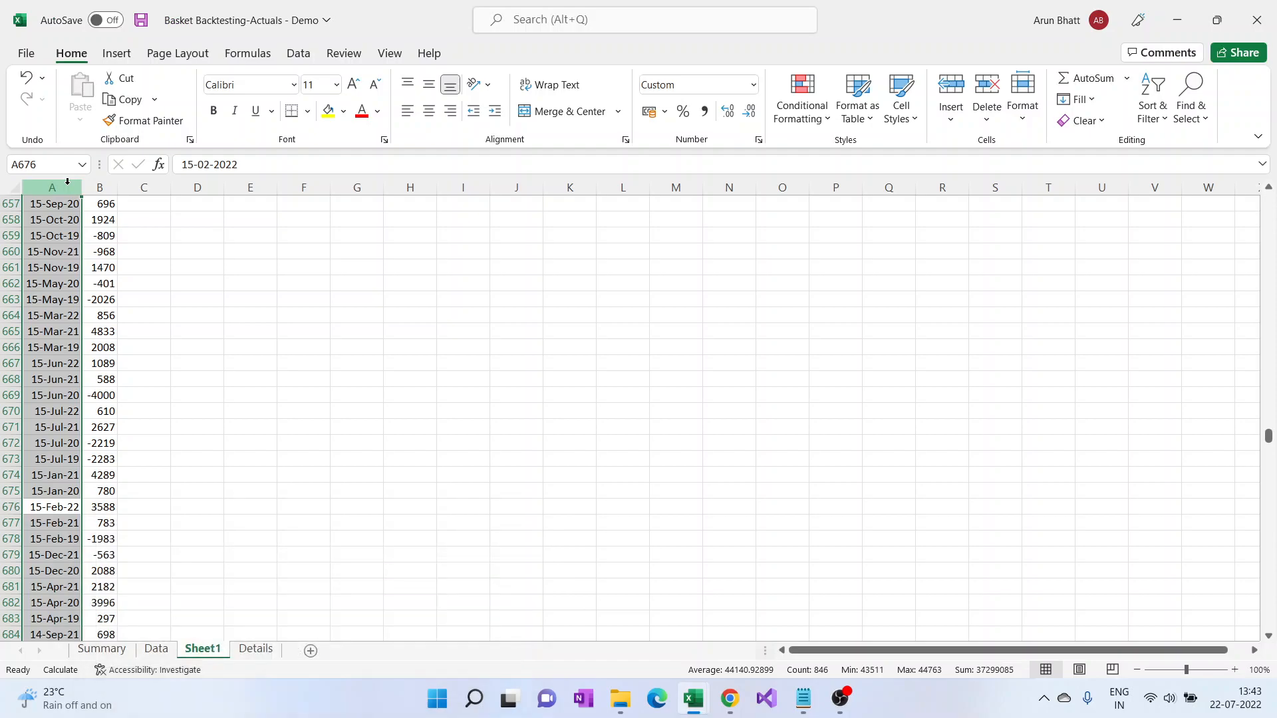
{"action": "left_click", "coordinate": [100, 540]}
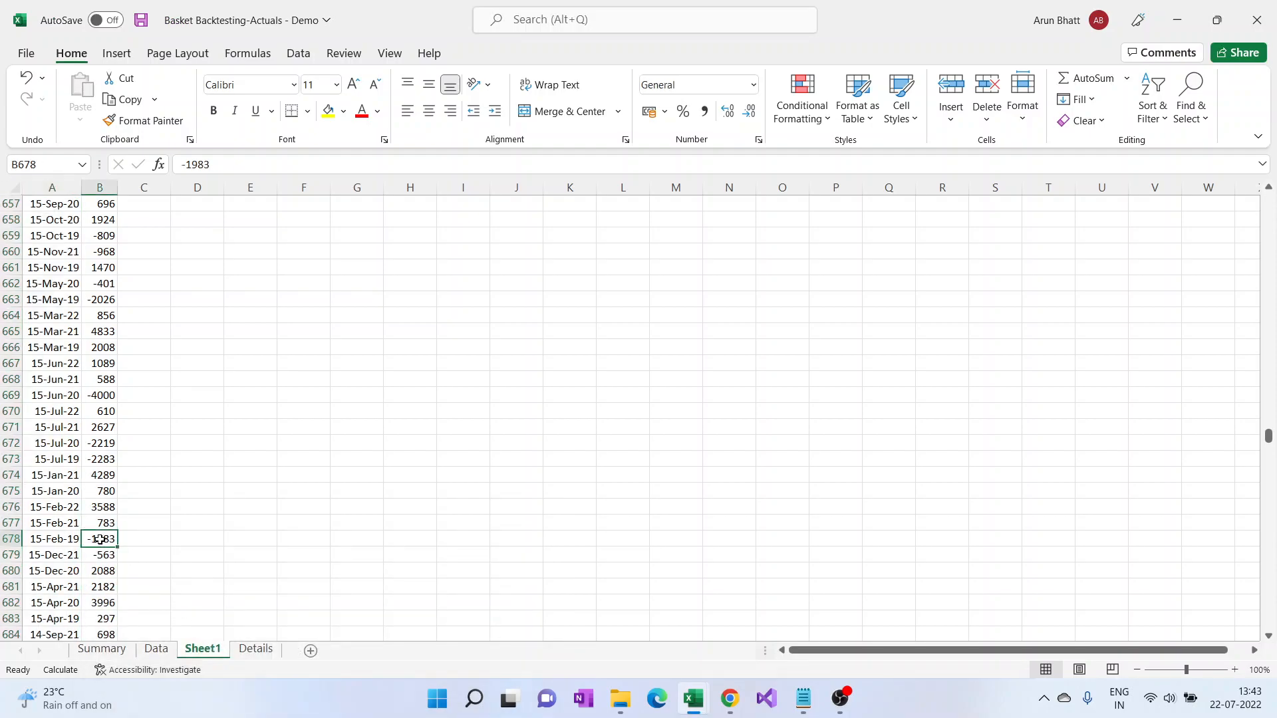
Step: Copy the VLOOKUP formula from M3 on the Data sheet down through M4:M833
{"action": "left_click", "coordinate": [157, 649]}
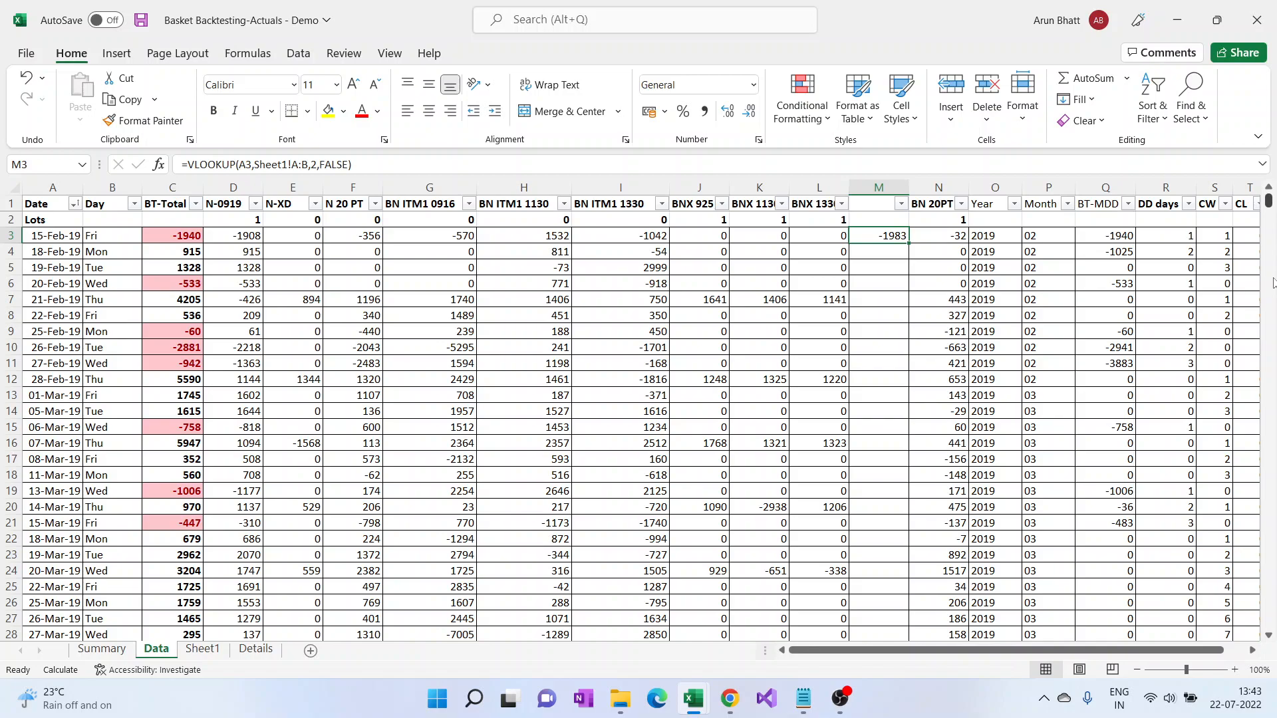
{"action": "key", "text": "ctrl+c"}
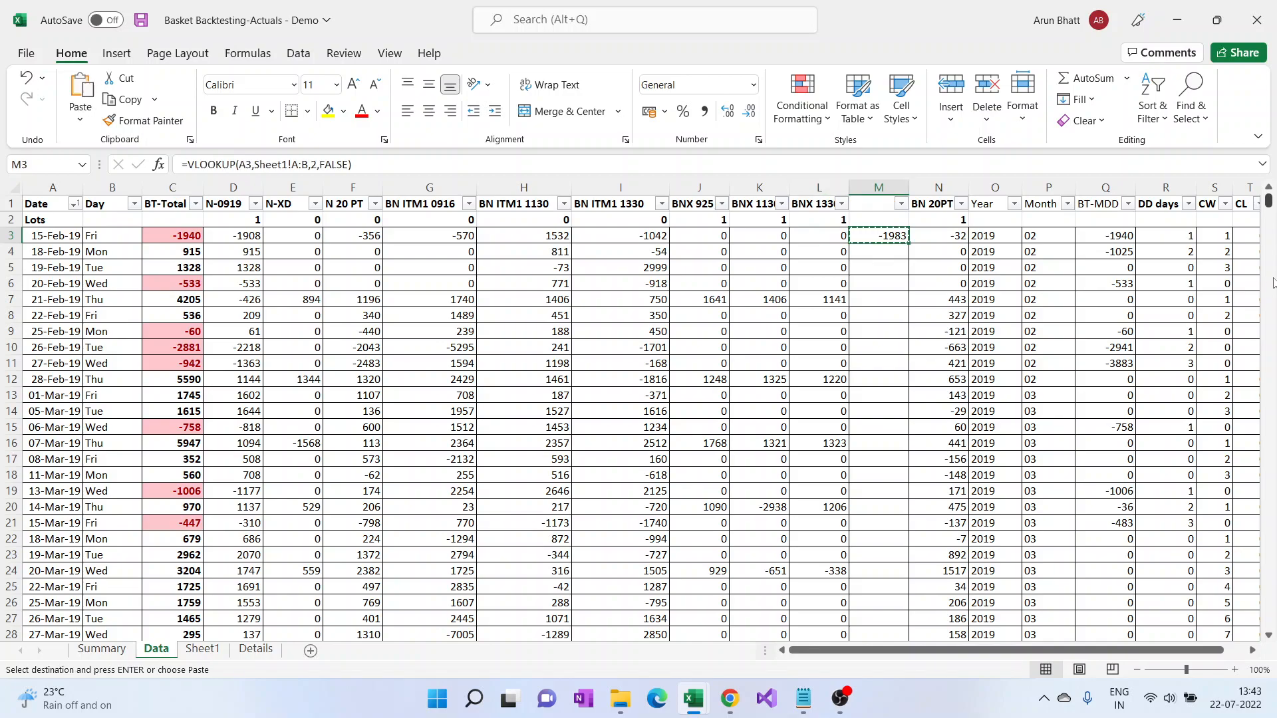
{"action": "key", "text": "Down"}
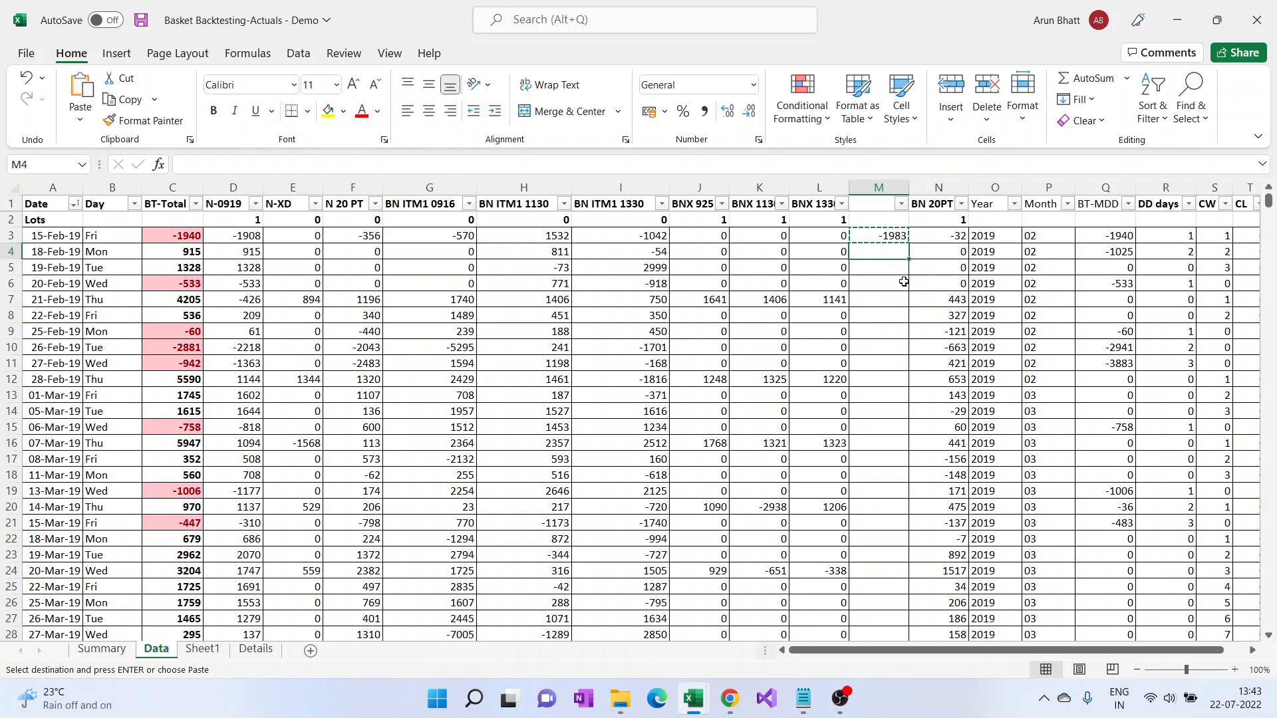
{"action": "key", "text": "ctrl+shift+Down"}
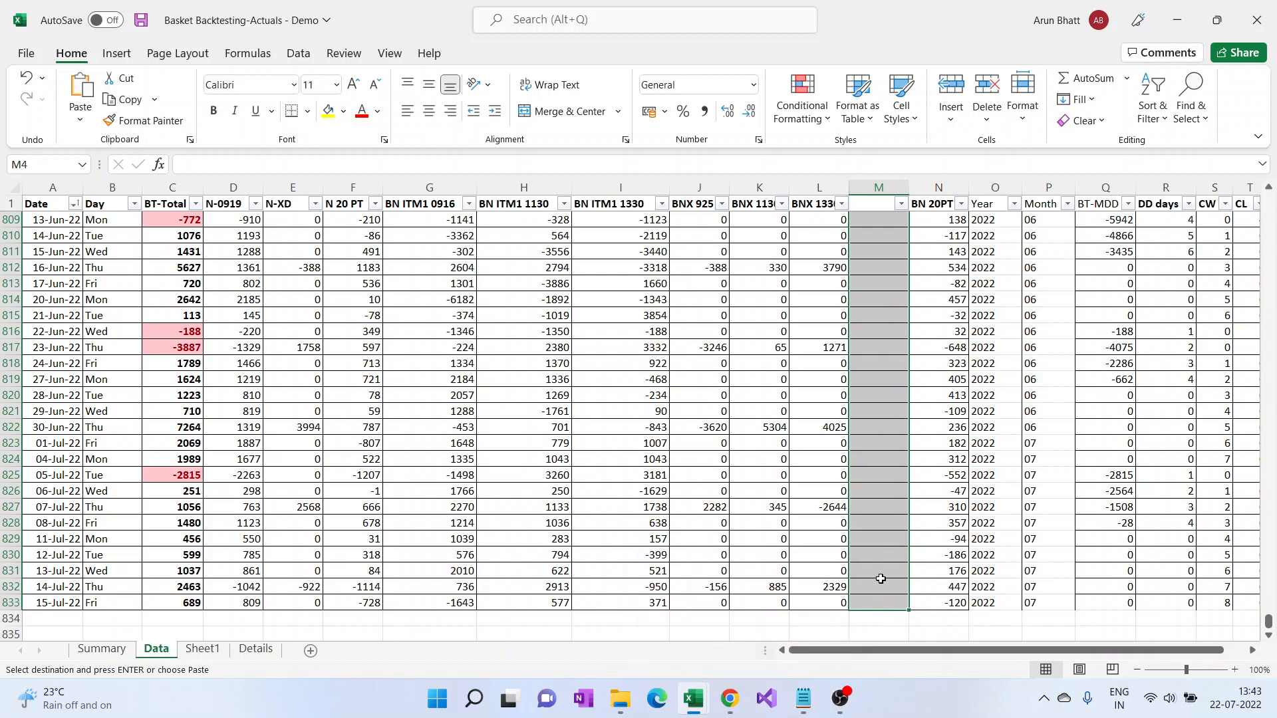
{"action": "key", "text": "ctrl+v"}
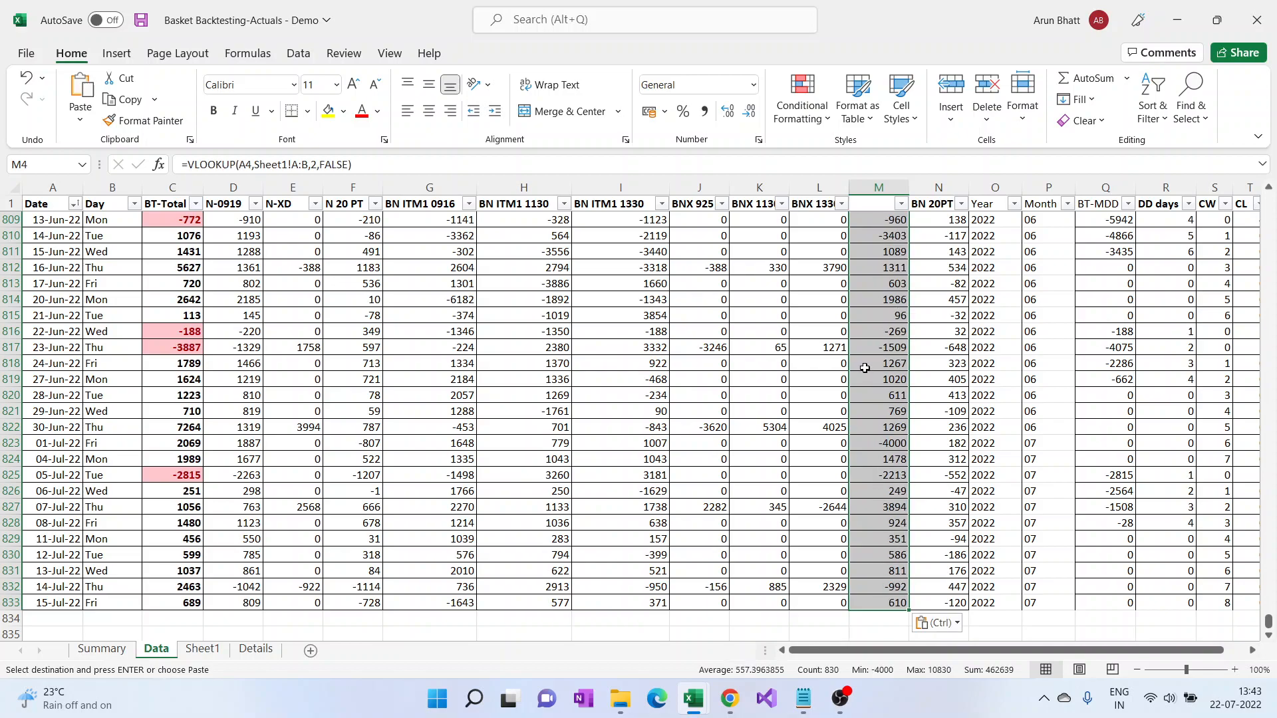
Step: Replace the lookup formulas in M3:M833 with their plain values
{"action": "left_click_drag", "start_coordinate": [1268, 621], "coordinate": [1268, 200]}
{"action": "left_click", "coordinate": [878, 236]}
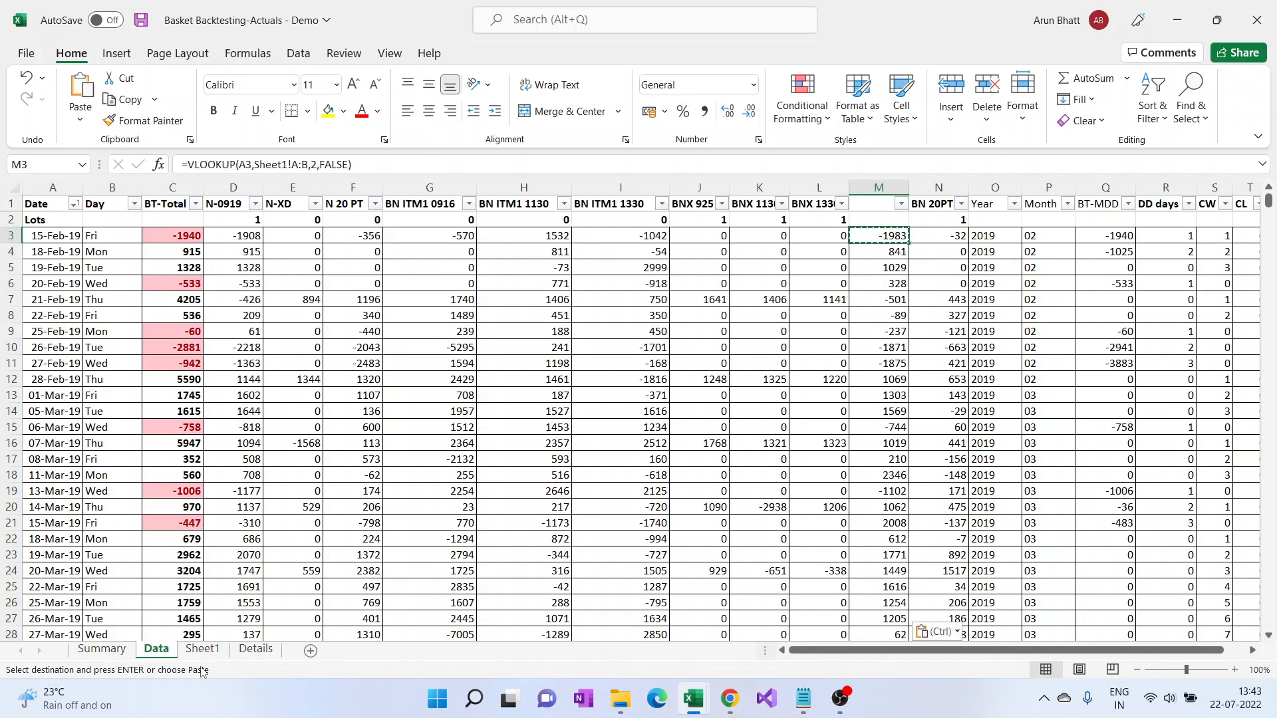
{"action": "scroll", "coordinate": [865, 391], "scroll_direction": "down", "scroll_amount": 18}
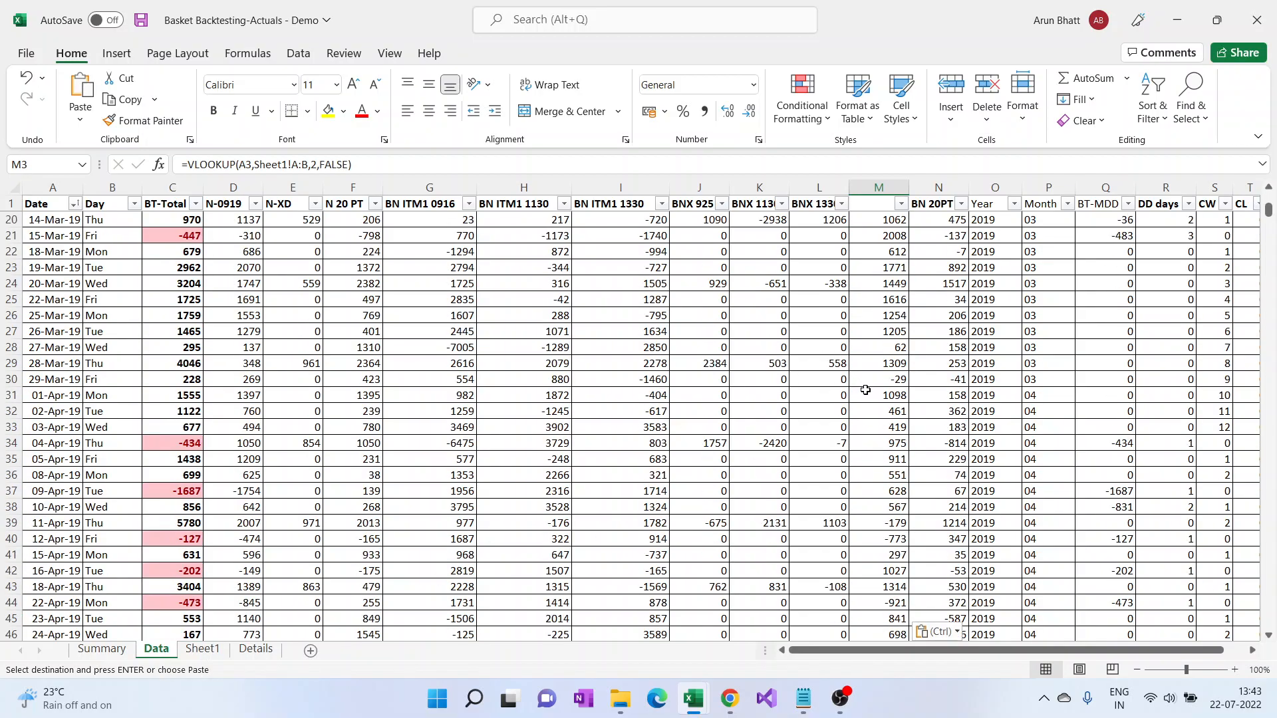
{"action": "scroll", "coordinate": [865, 391], "scroll_direction": "down", "scroll_amount": 11}
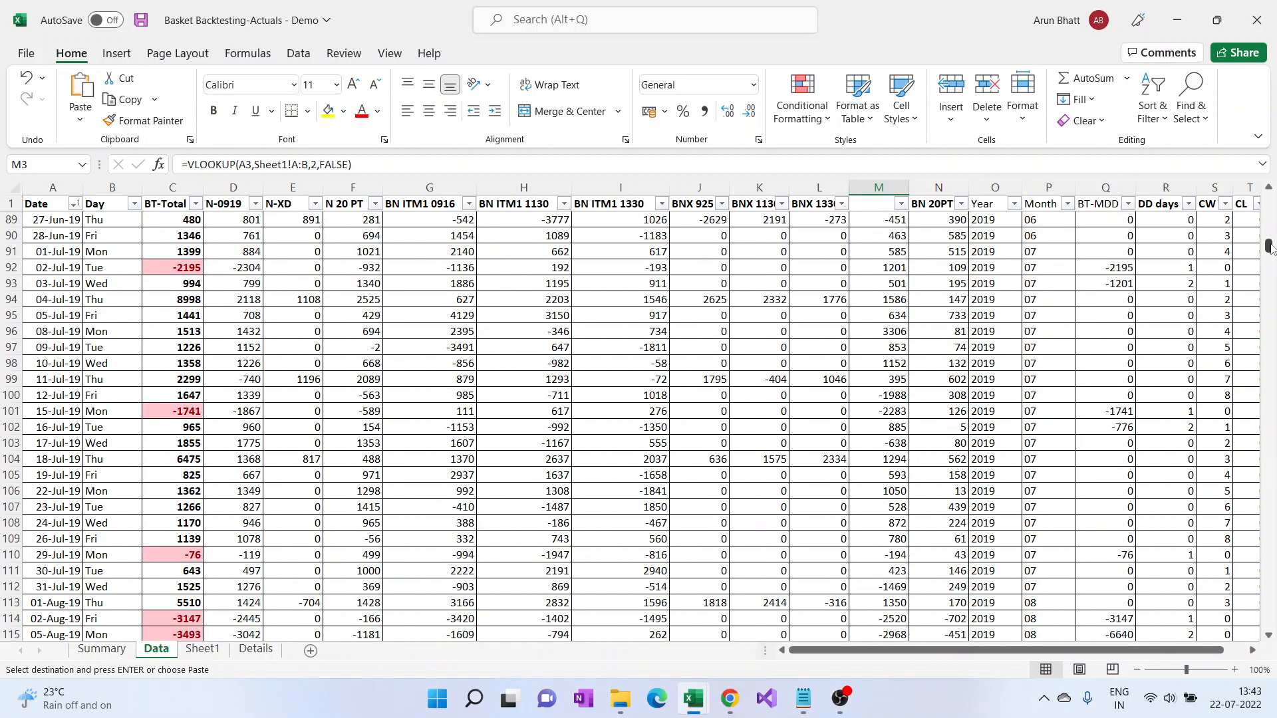
{"action": "key", "text": "ctrl+shift+Down"}
{"action": "right_click", "coordinate": [881, 365]}
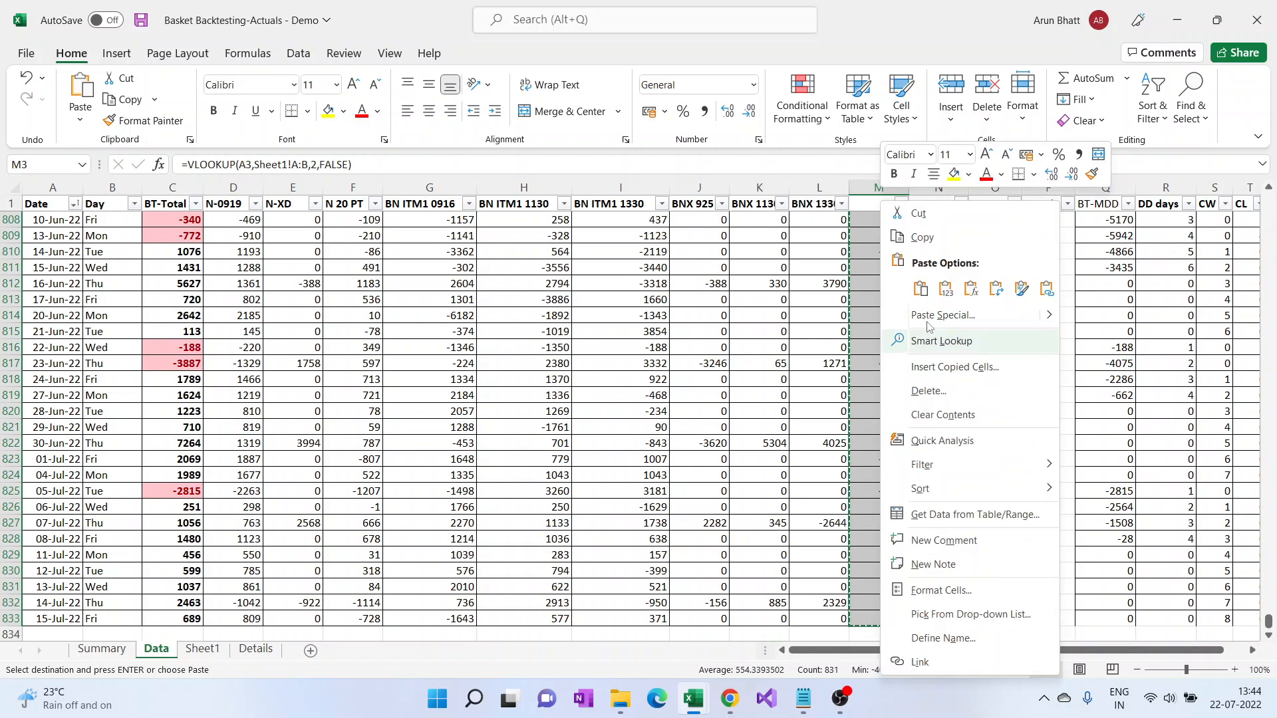
{"action": "left_click", "coordinate": [945, 289]}
{"action": "left_click", "coordinate": [876, 316]}
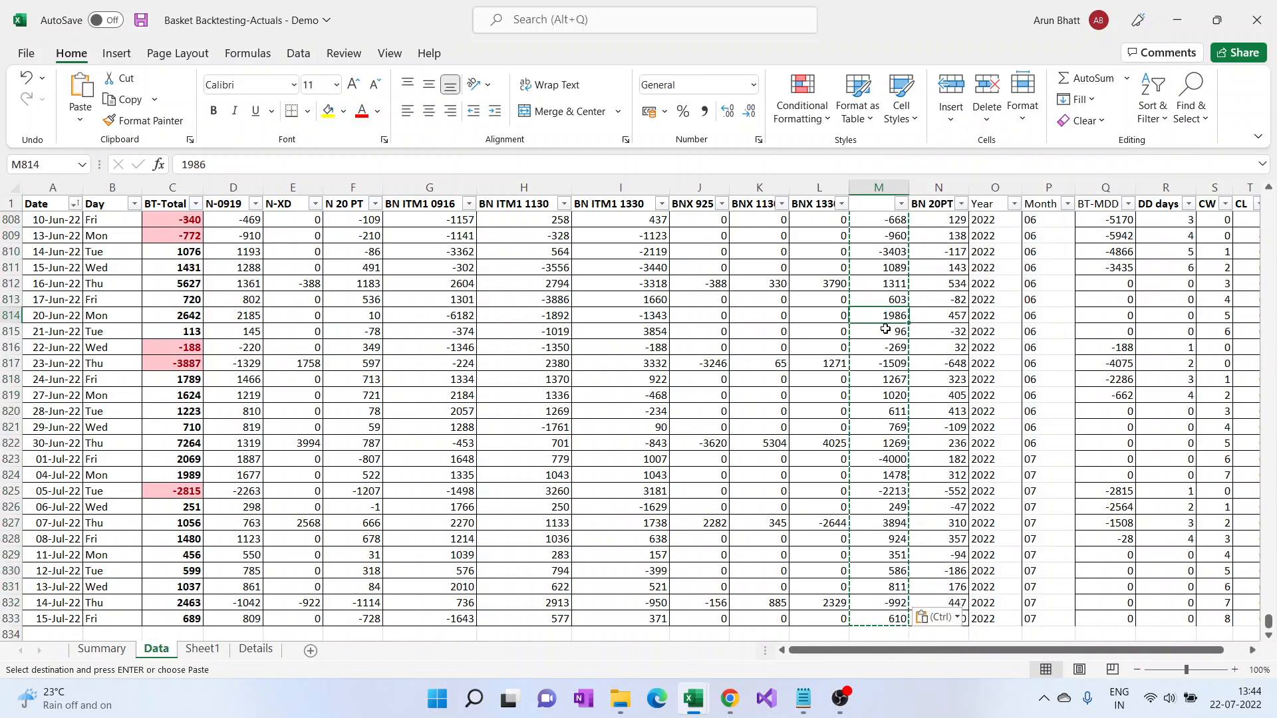
Step: Enter n 091 W&T as the header of the new strategy column in M1
{"action": "scroll", "coordinate": [881, 366], "scroll_direction": "up", "scroll_amount": 10}
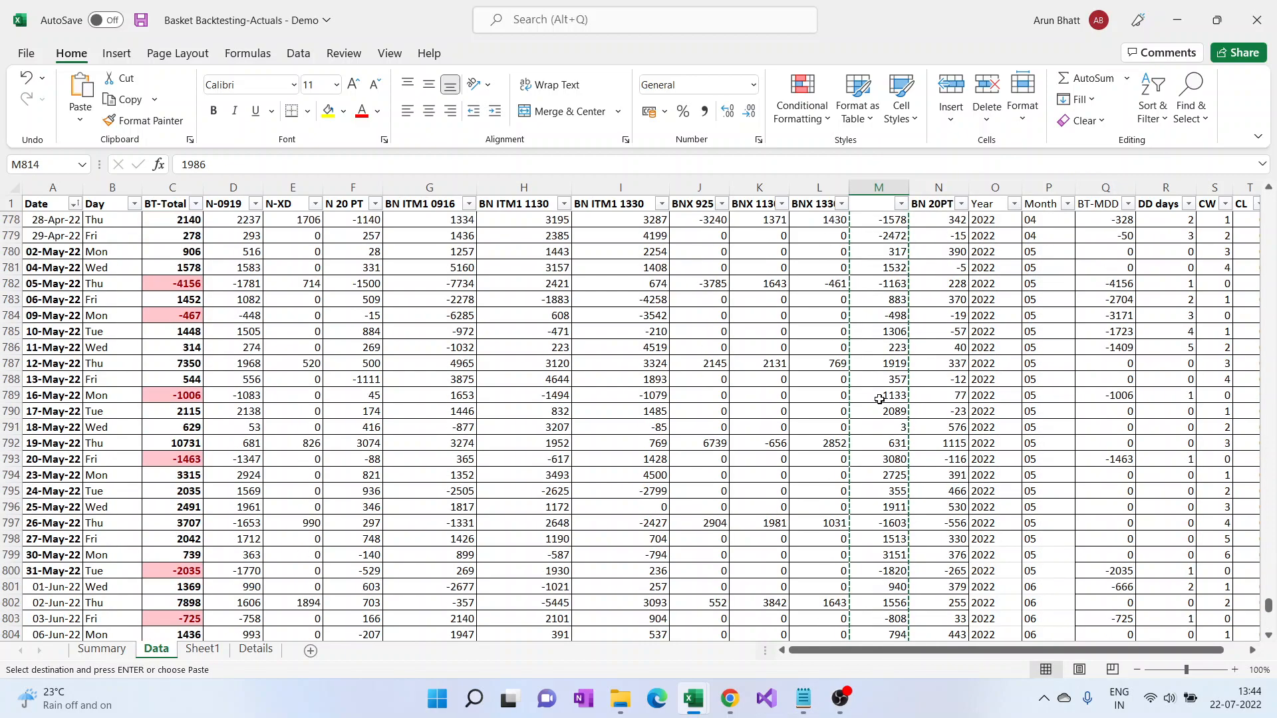
{"action": "key", "text": "ctrl+Up"}
{"action": "key", "text": "ctrl+Up"}
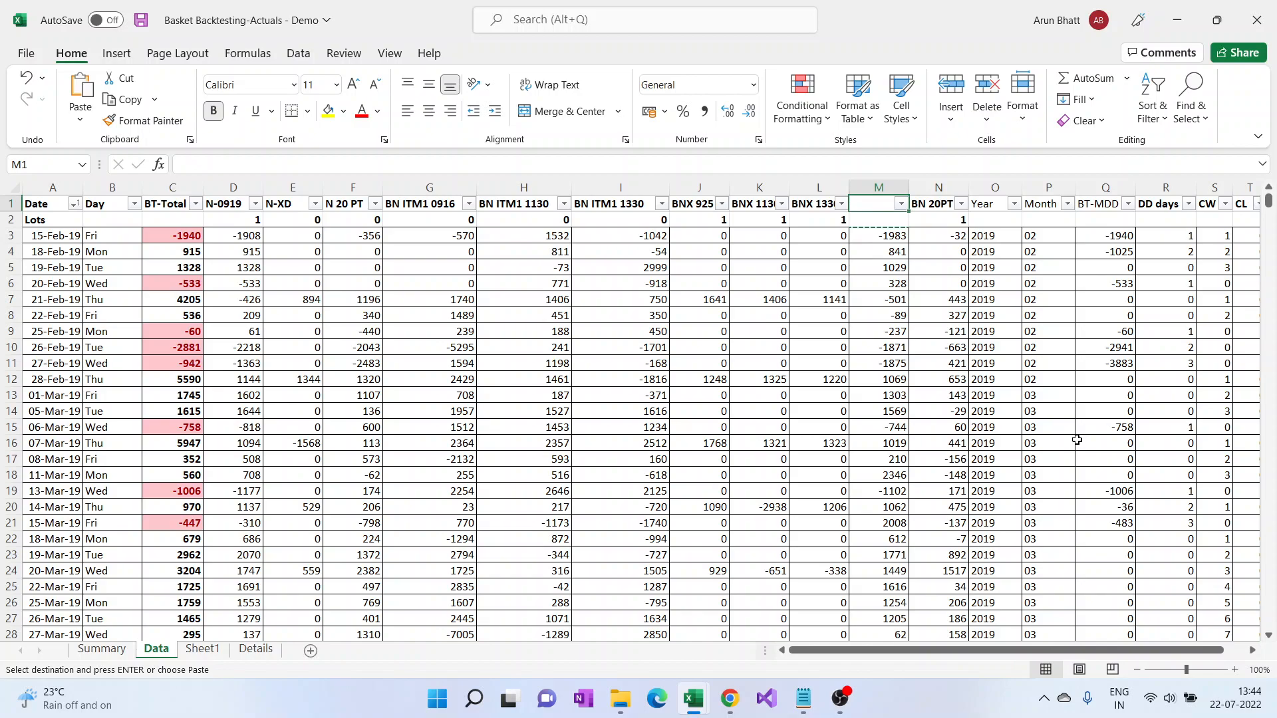
{"action": "type", "text": "n"}
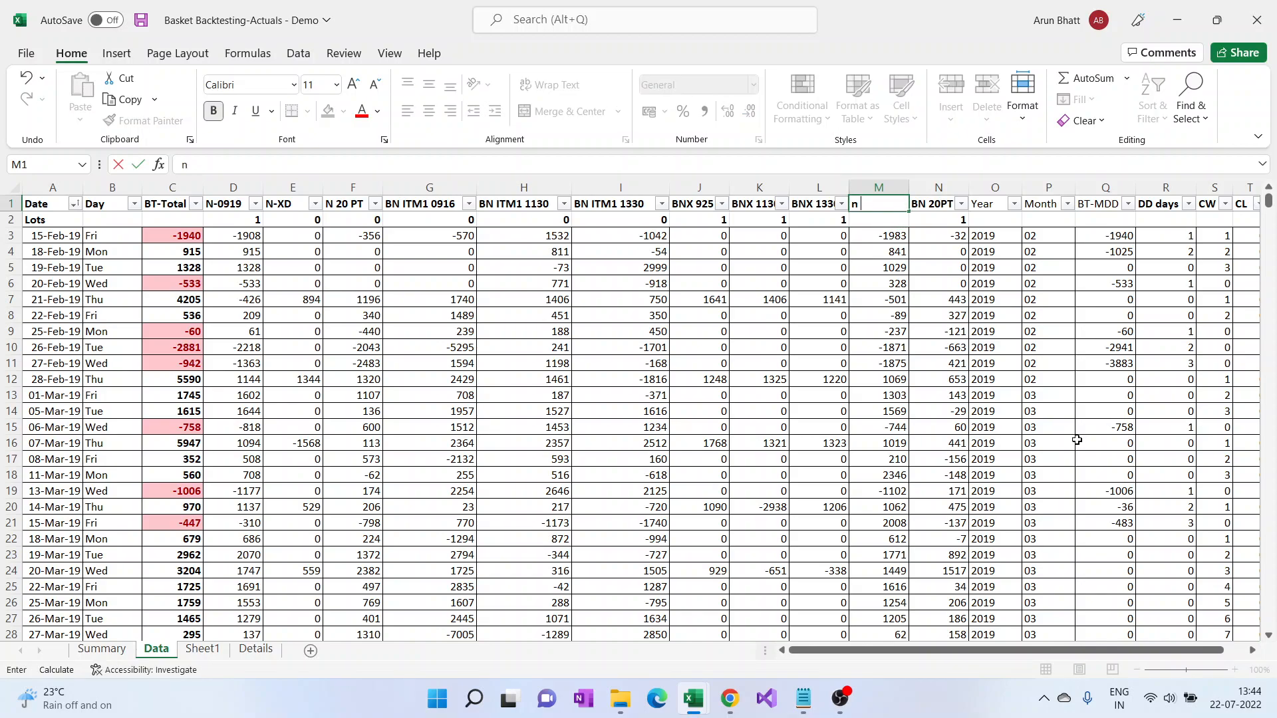
{"action": "type", "text": " 091"}
{"action": "key", "text": "Caps_Lock"}
{"action": "type", "text": "W&T"}
{"action": "key", "text": "Return"}
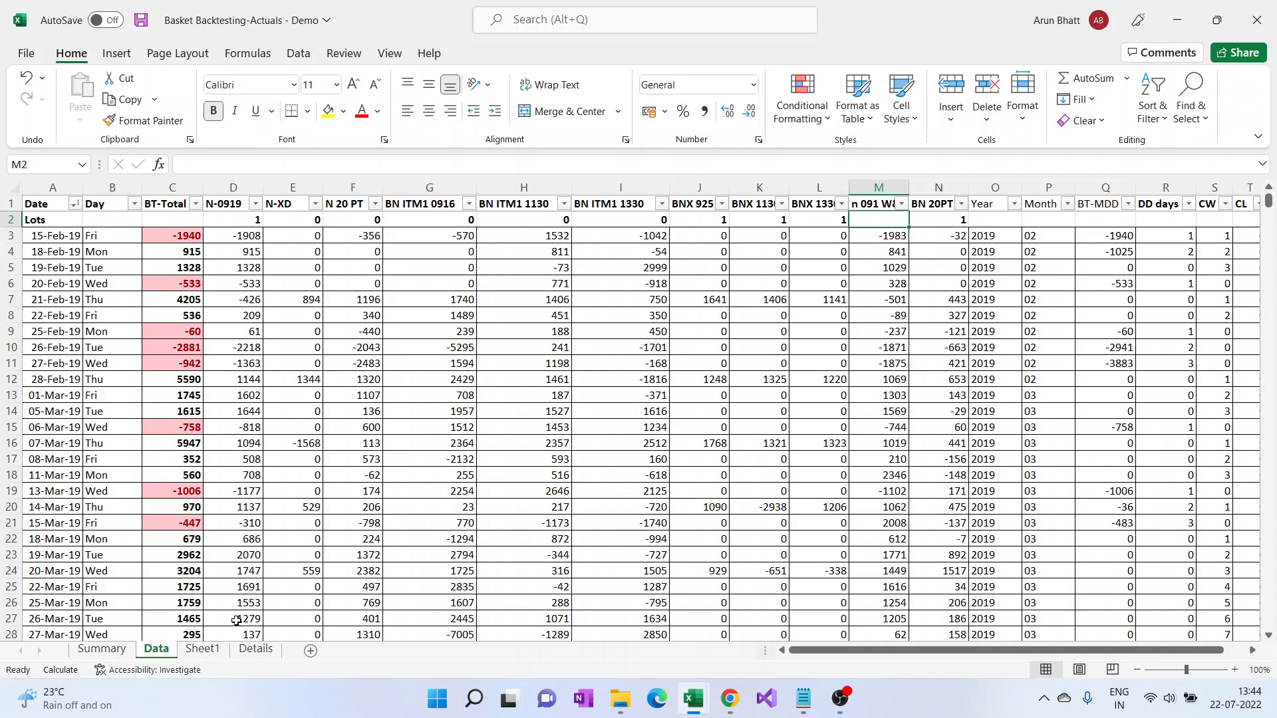
Step: Insert a blank row above BN 20 PT in the Summary sheet's strategy table
{"action": "left_click", "coordinate": [117, 650]}
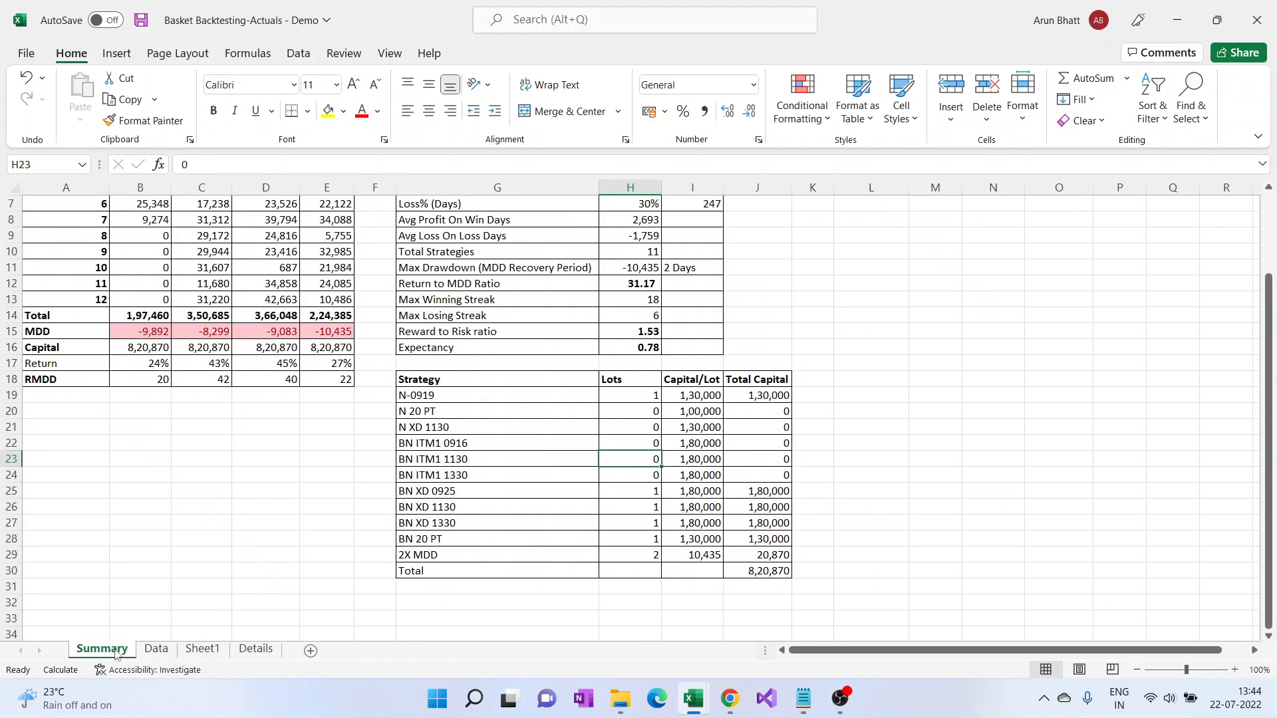
{"action": "left_click", "coordinate": [434, 538]}
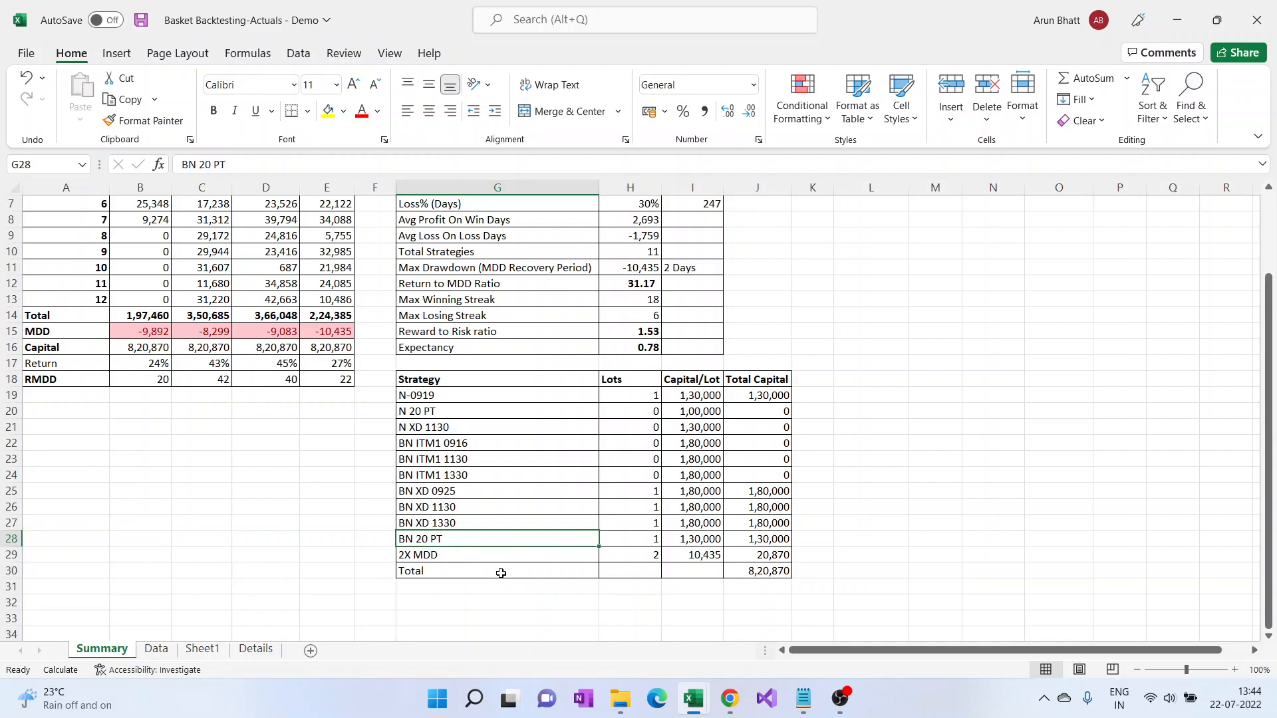
{"action": "right_click", "coordinate": [7, 538]}
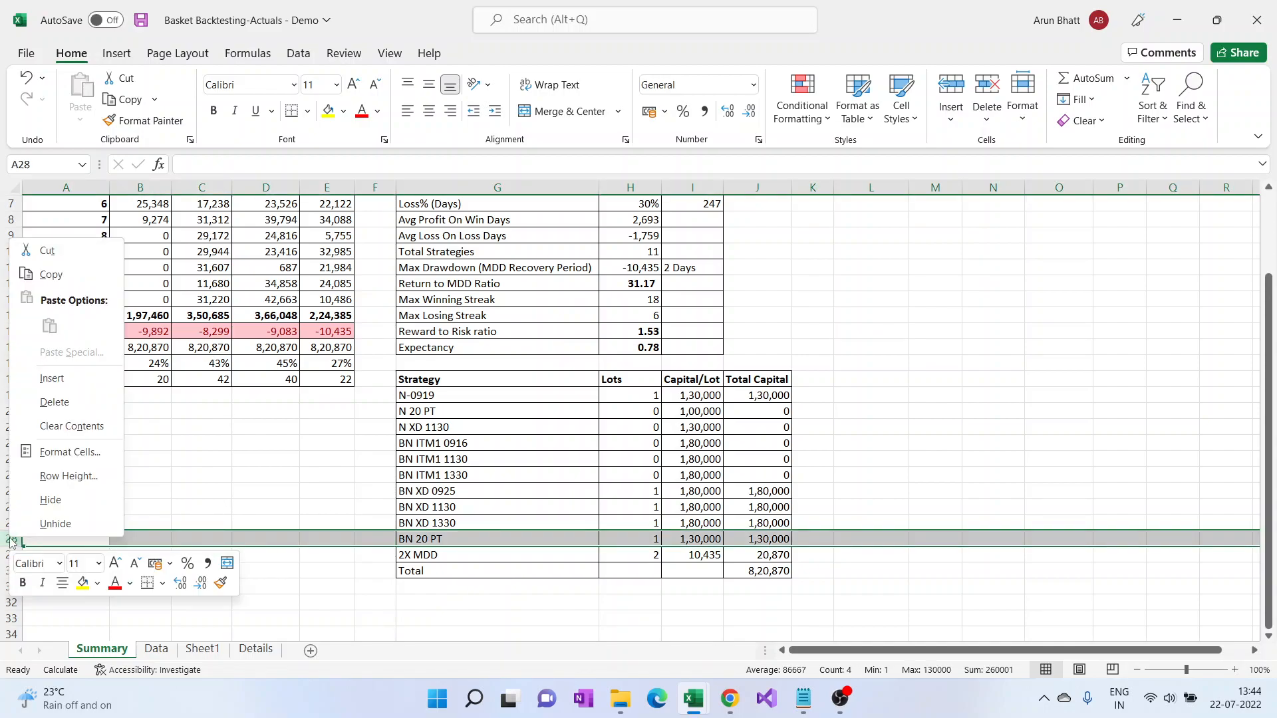
{"action": "left_click", "coordinate": [52, 378]}
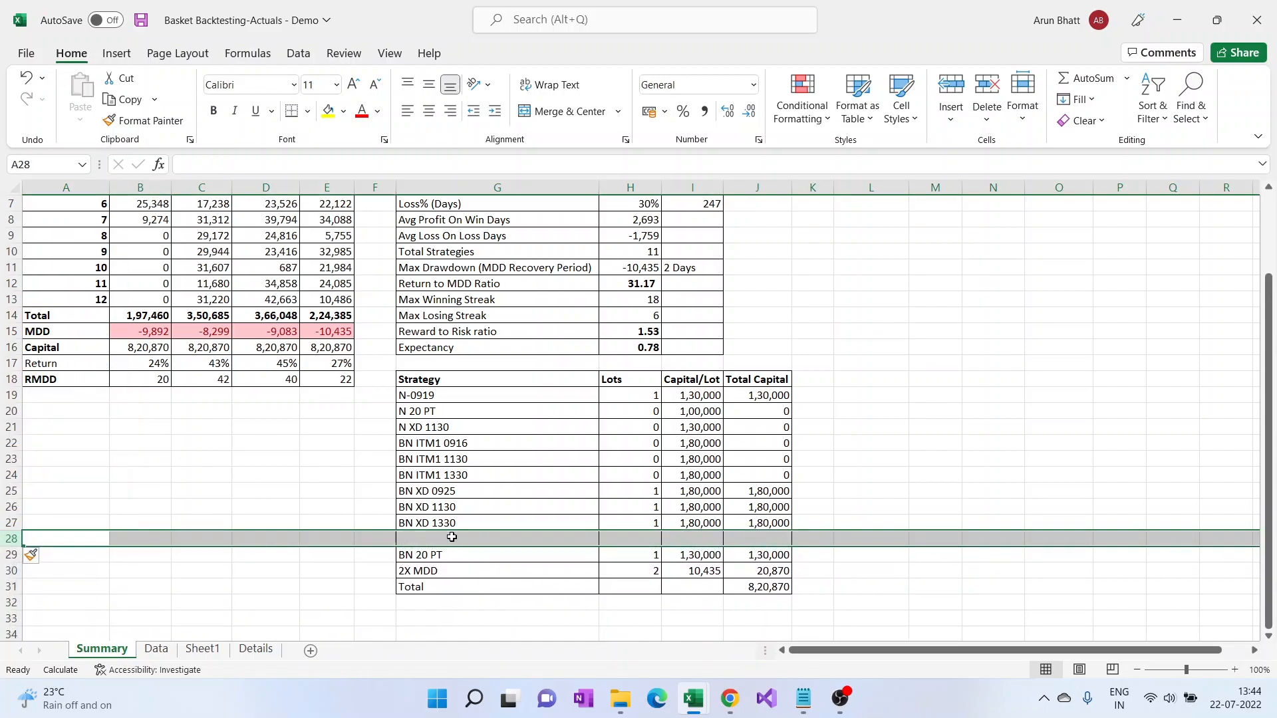
Step: Fill the new row with the strategy name Nifty 0919 W&T 2 PT and 1 lot
{"action": "left_click", "coordinate": [452, 537]}
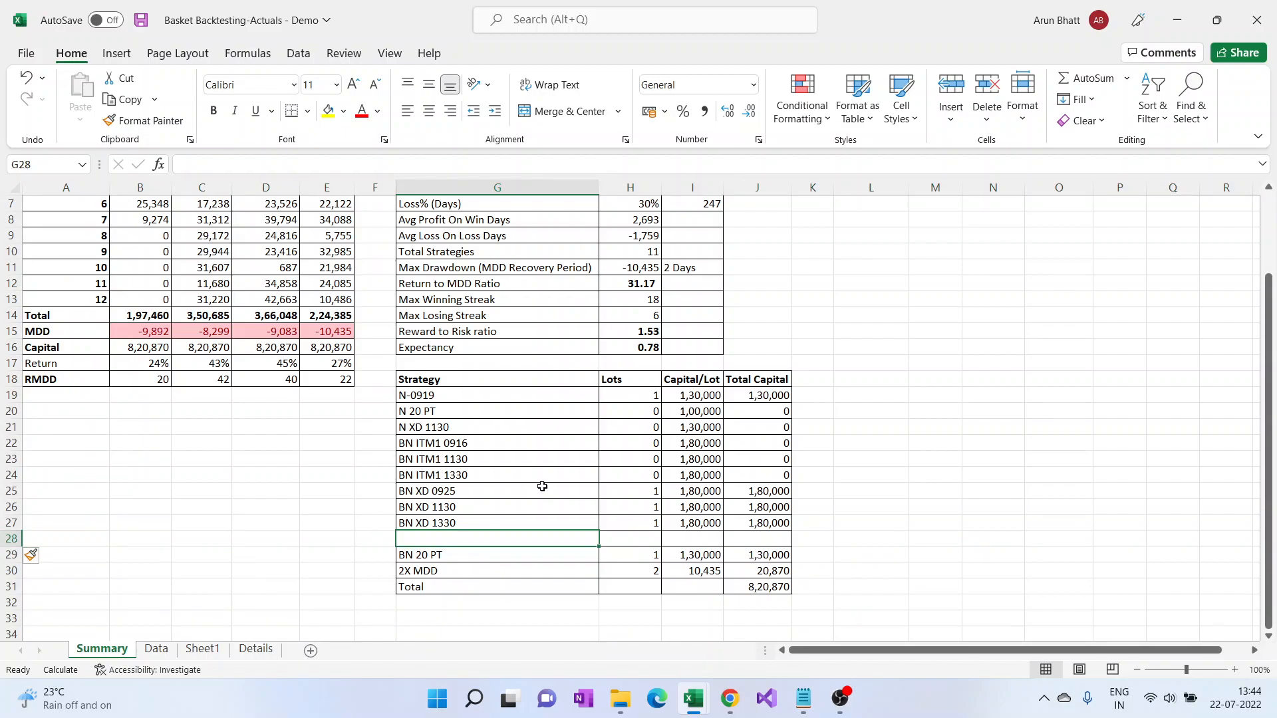
{"action": "type", "text": "Nift"}
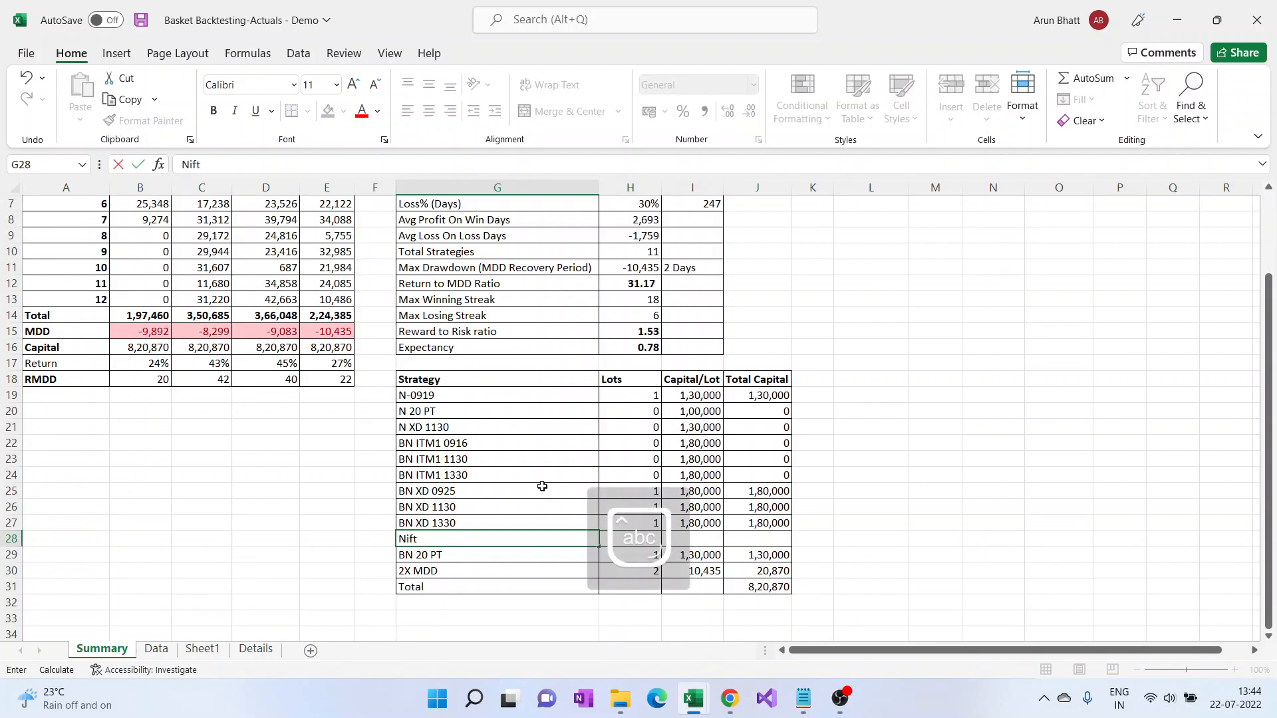
{"action": "type", "text": "y 0919 W&"}
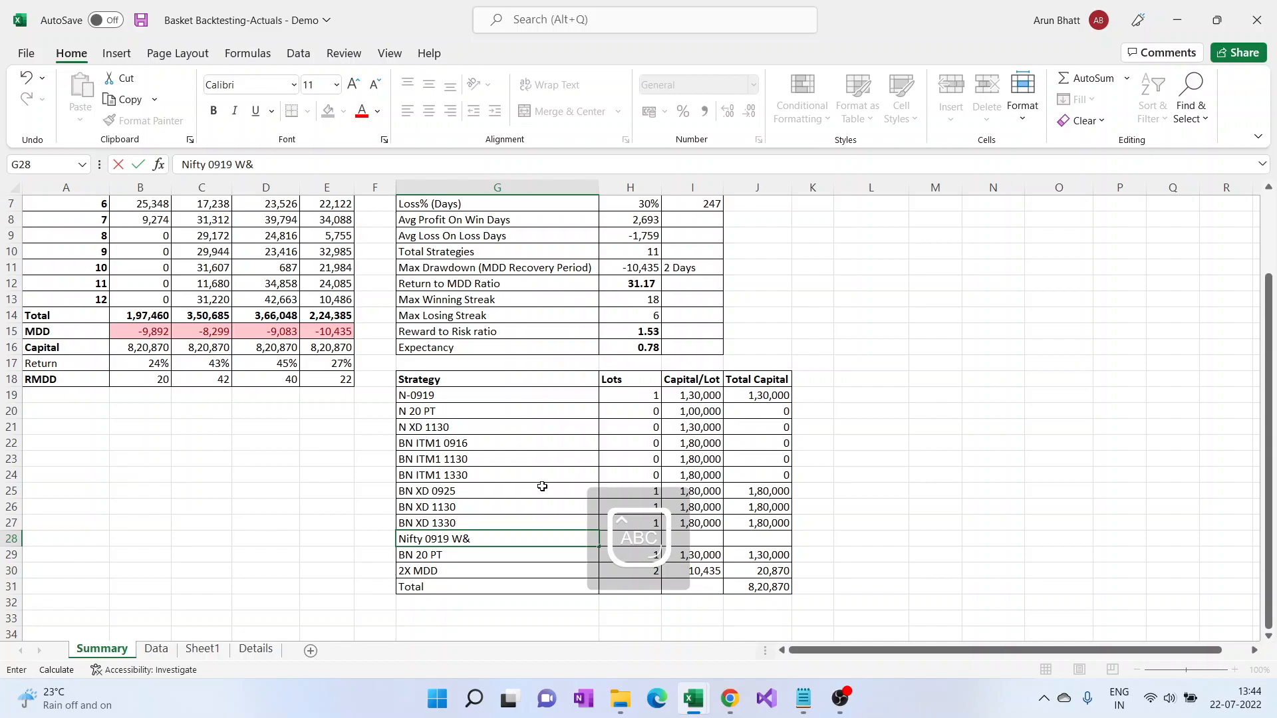
{"action": "type", "text": "T 2 PT"}
{"action": "key", "text": "Tab"}
{"action": "type", "text": "1"}
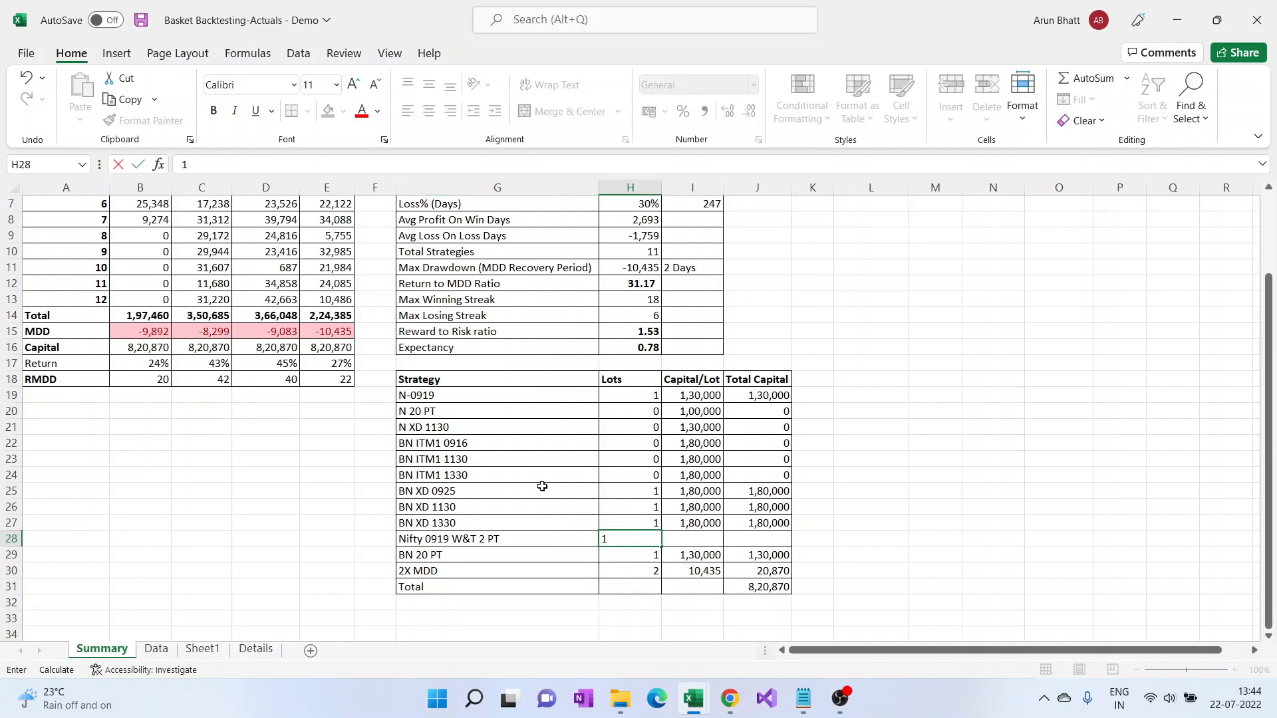
{"action": "key", "text": "Tab"}
Step: Copy the 1,80,000 Capital/Lot value from the BN XD 1330 row into the new strategy's row
{"action": "key", "text": "ctrl+c"}
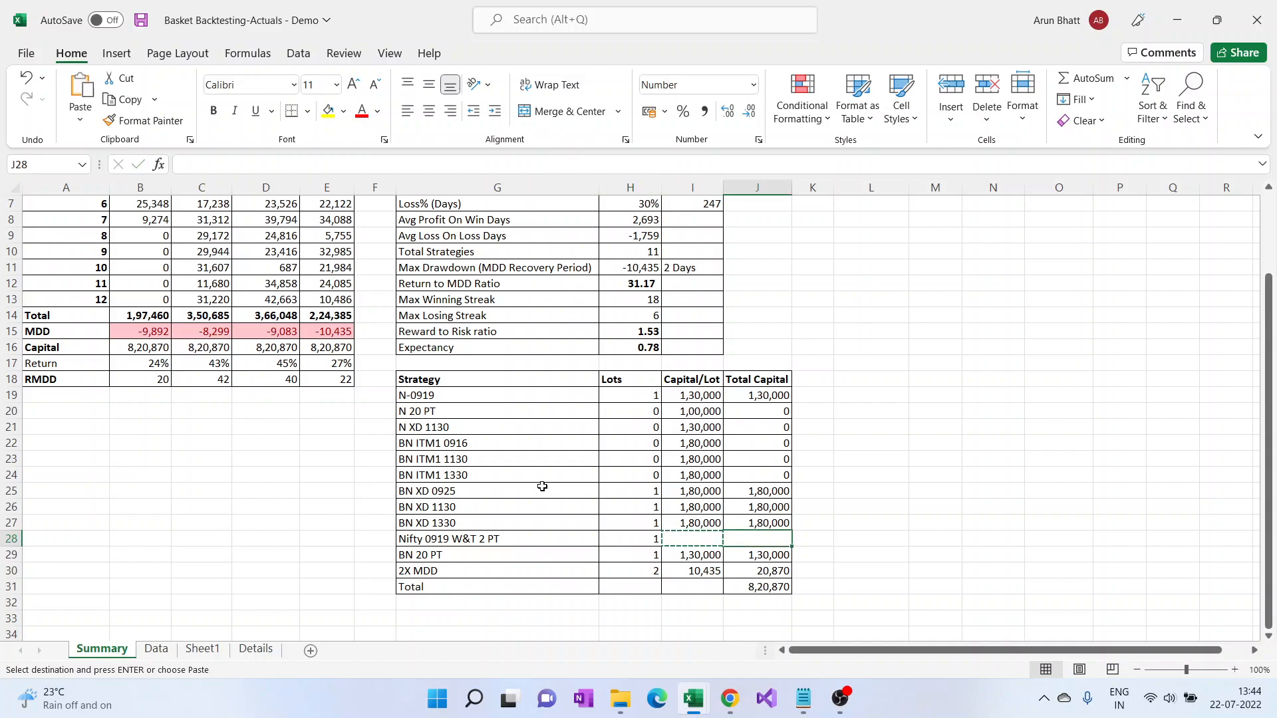
{"action": "key", "text": "ctrl+v"}
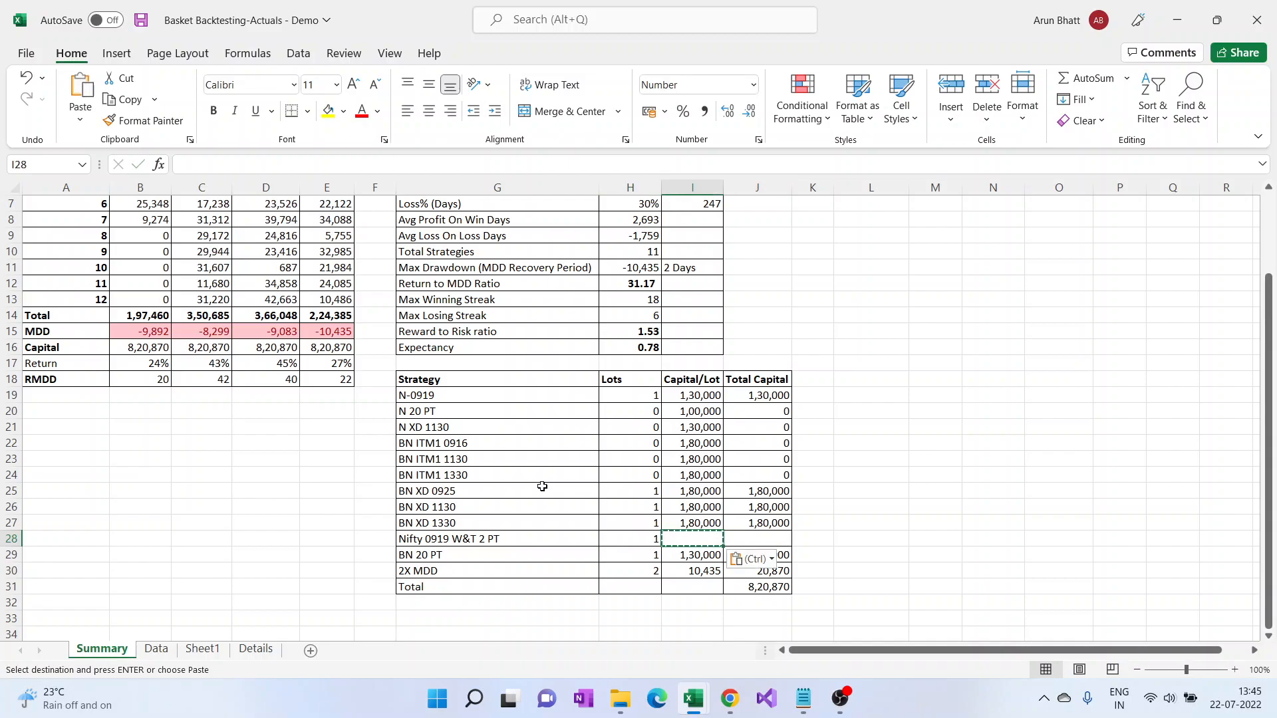
{"action": "key", "text": "Up"}
{"action": "key", "text": "ctrl+c"}
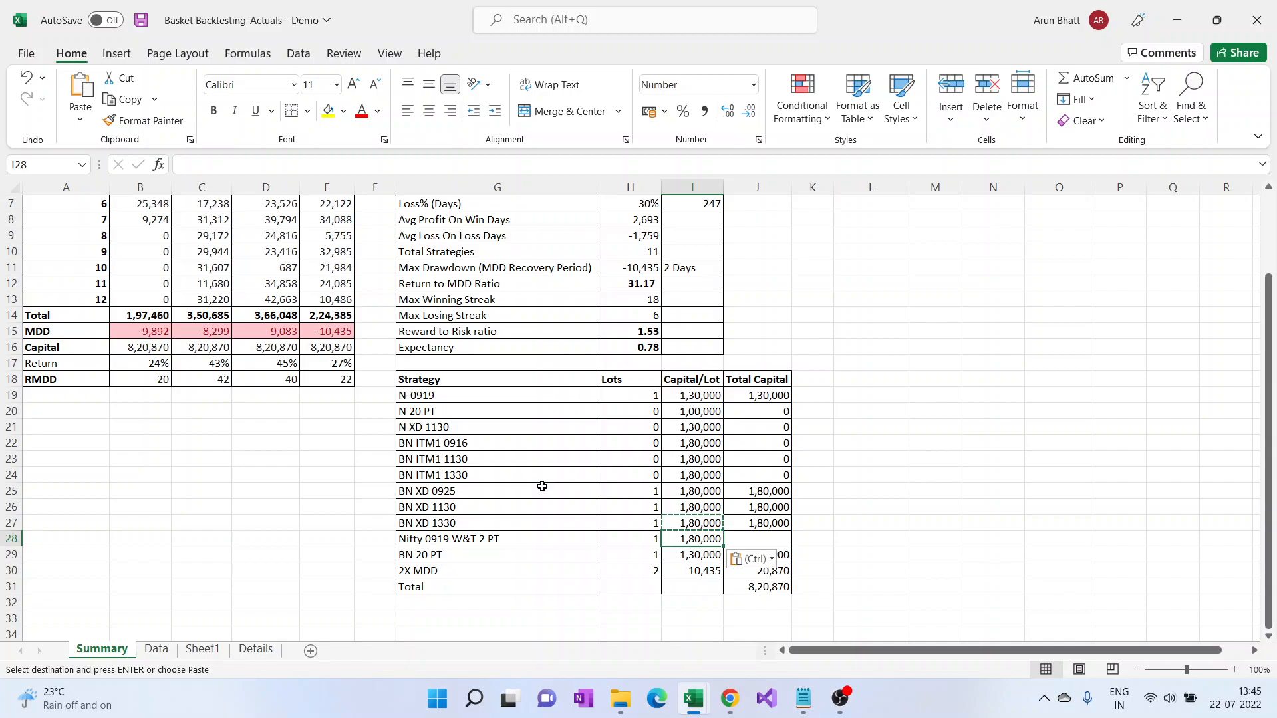
Step: Calculate the new strategy's Total Capital in J28 with the formula =I28*H28
{"action": "key", "text": "Right"}
{"action": "key", "text": "Down"}
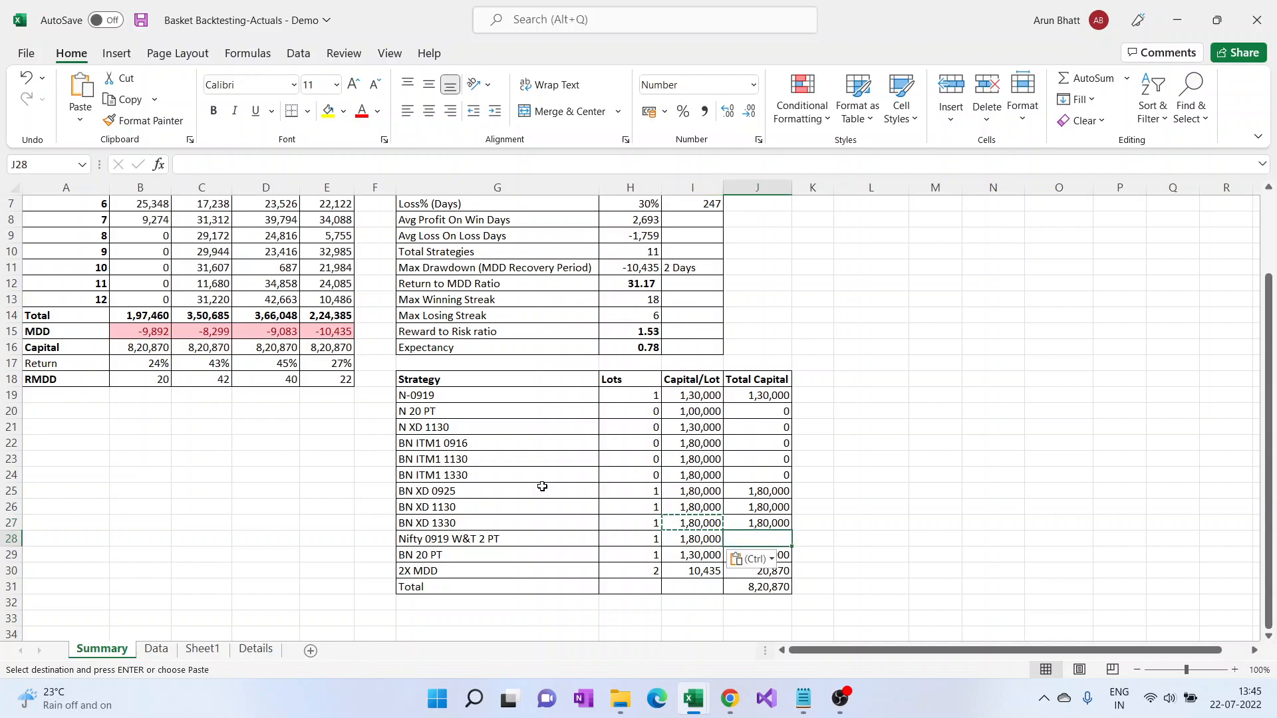
{"action": "type", "text": "="}
{"action": "key", "text": "Left"}
{"action": "type", "text": "*"}
{"action": "key", "text": "Left"}
{"action": "key", "text": "Return"}
{"action": "key", "text": "Up"}
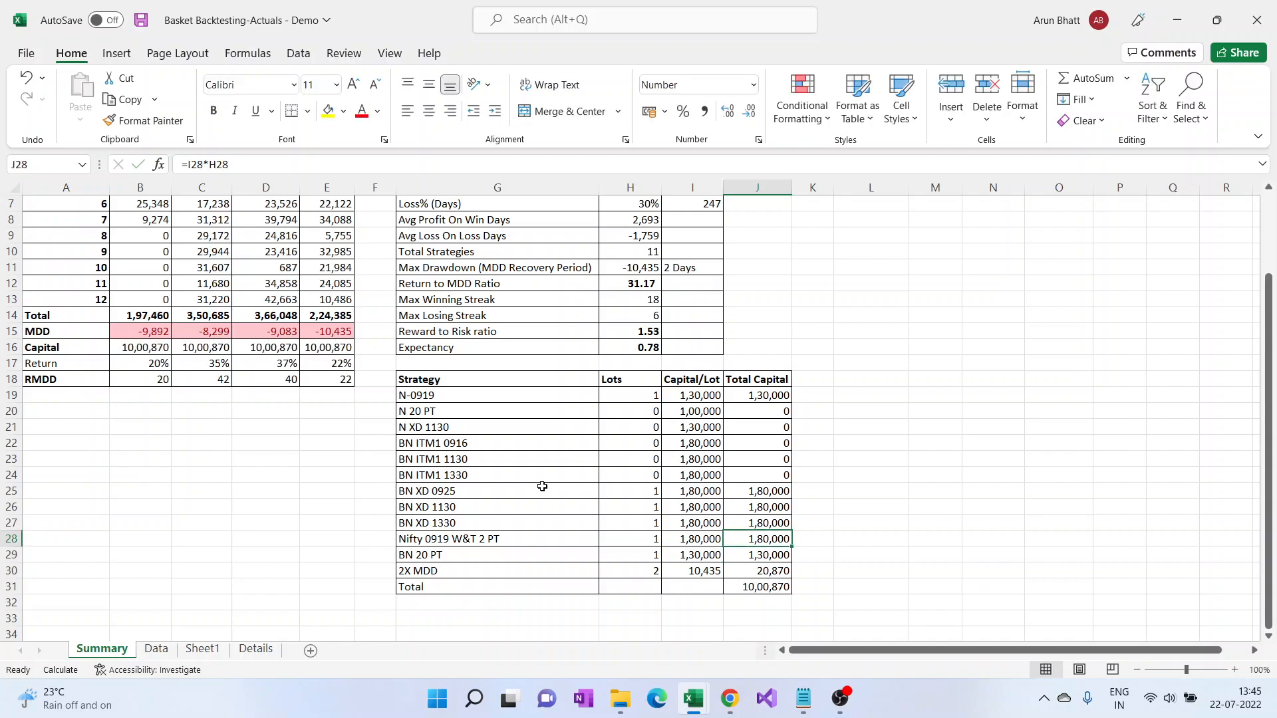
{"action": "key", "text": "Left"}
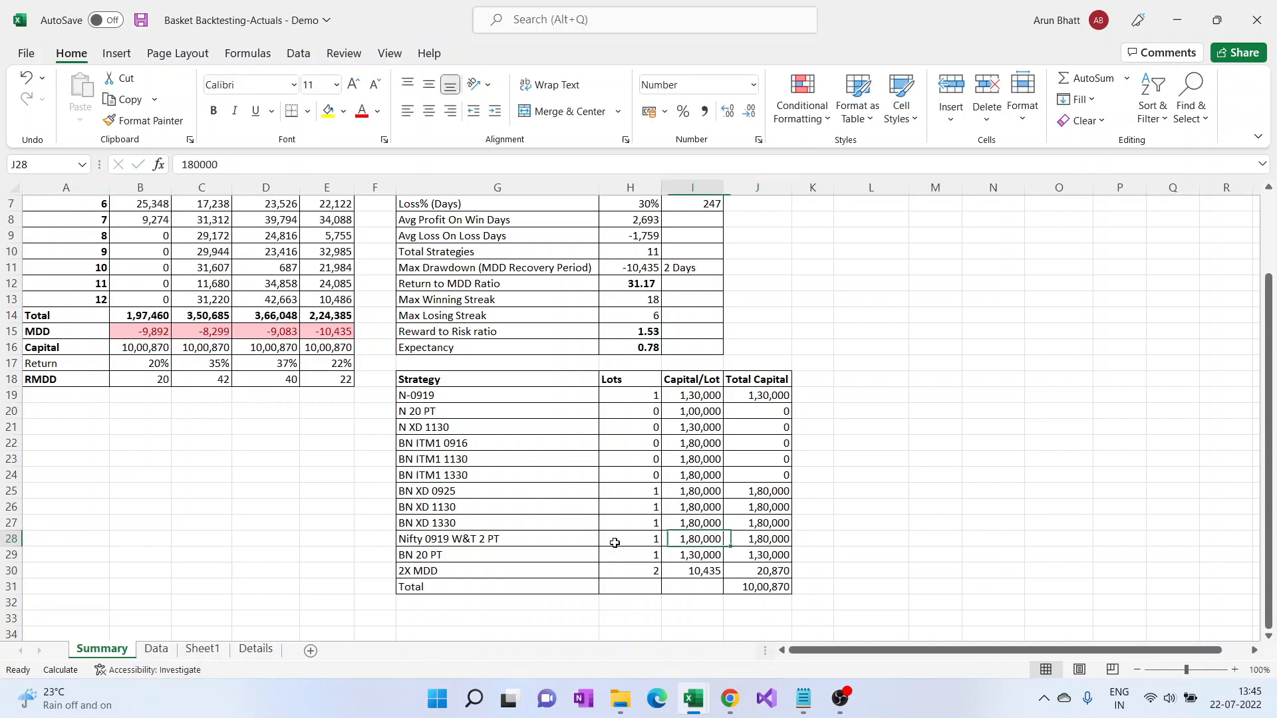
{"action": "key", "text": "Left"}
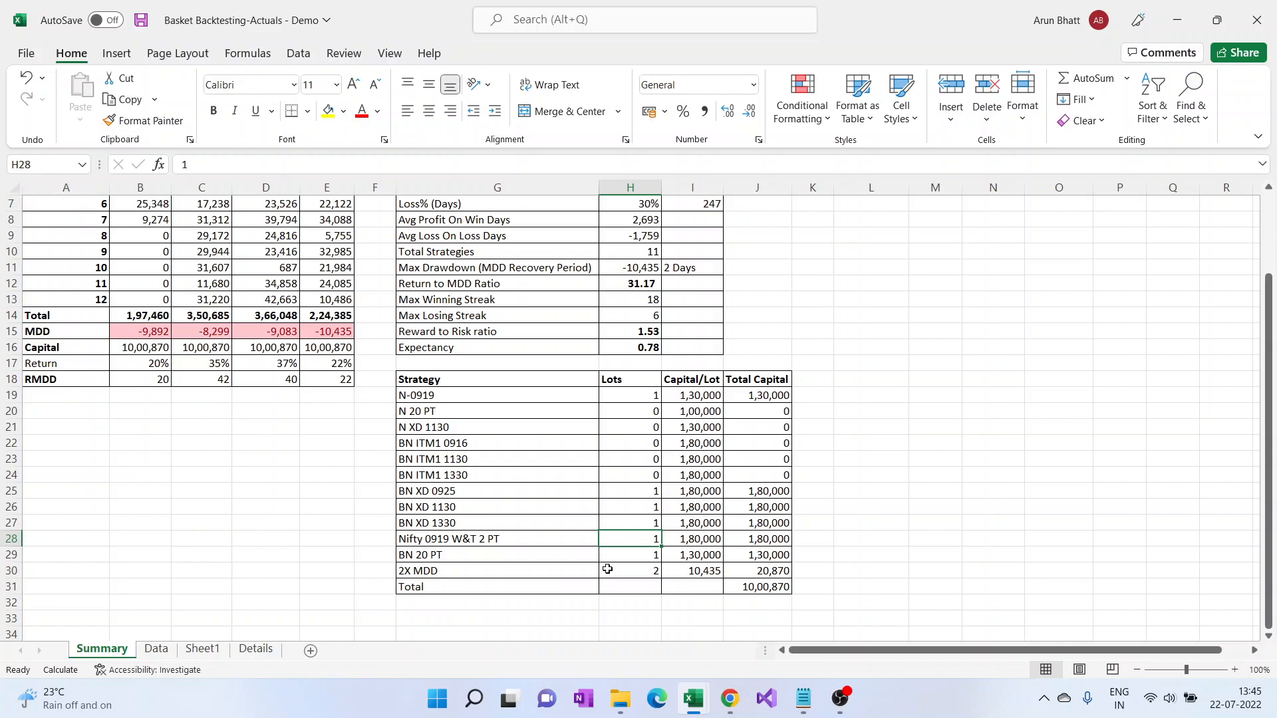
{"action": "left_click", "coordinate": [160, 650]}
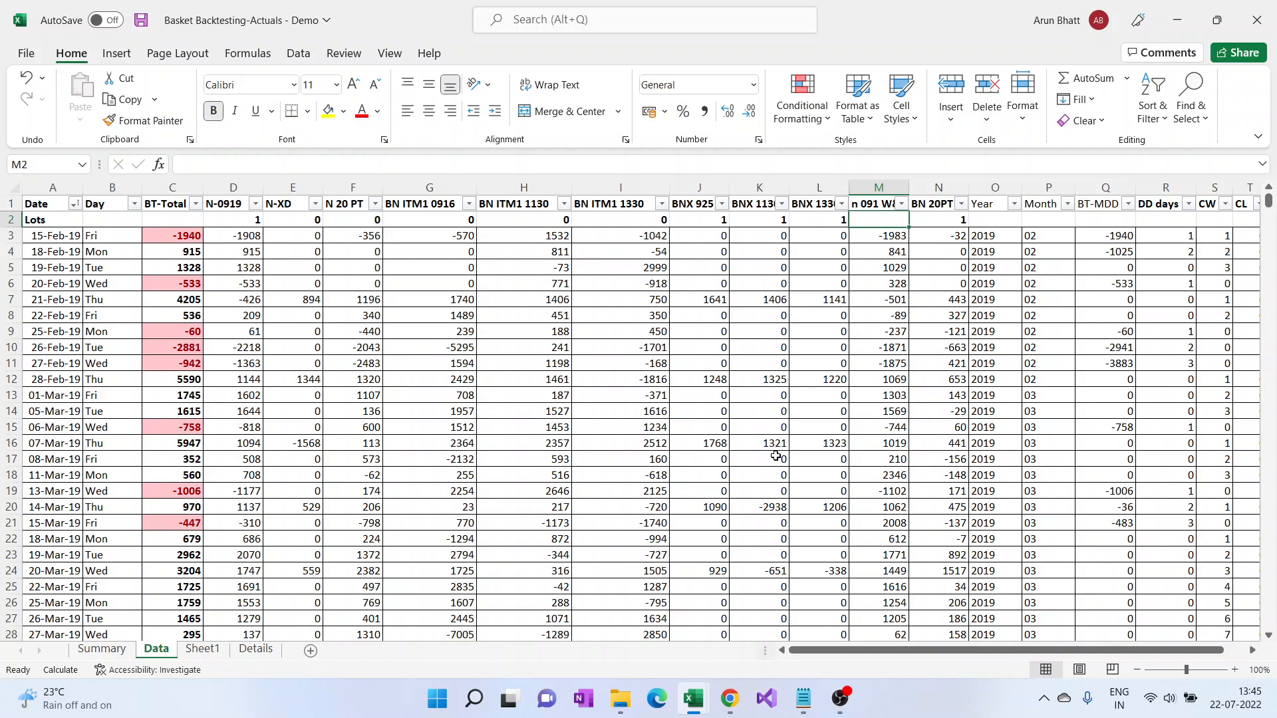
{"action": "type", "text": "="}
{"action": "key", "text": "Left"}
{"action": "key", "text": "Left"}
{"action": "key", "text": "Left"}
{"action": "key", "text": "Left"}
{"action": "key", "text": "Left"}
{"action": "key", "text": "Down"}
{"action": "key", "text": "Down"}
{"action": "key", "text": "Down"}
{"action": "key", "text": "Down"}
{"action": "key", "text": "Down"}
{"action": "key", "text": "Down"}
{"action": "key", "text": "Down"}
{"action": "key", "text": "Down"}
{"action": "key", "text": "Down"}
{"action": "key", "text": "Down"}
{"action": "key", "text": "Down"}
{"action": "key", "text": "Down"}
{"action": "key", "text": "Down"}
{"action": "key", "text": "Down"}
{"action": "key", "text": "Down"}
{"action": "key", "text": "Down"}
{"action": "key", "text": "Down"}
{"action": "key", "text": "Down"}
{"action": "key", "text": "Down"}
{"action": "key", "text": "Down"}
{"action": "key", "text": "Return"}
{"action": "key", "text": "Up"}
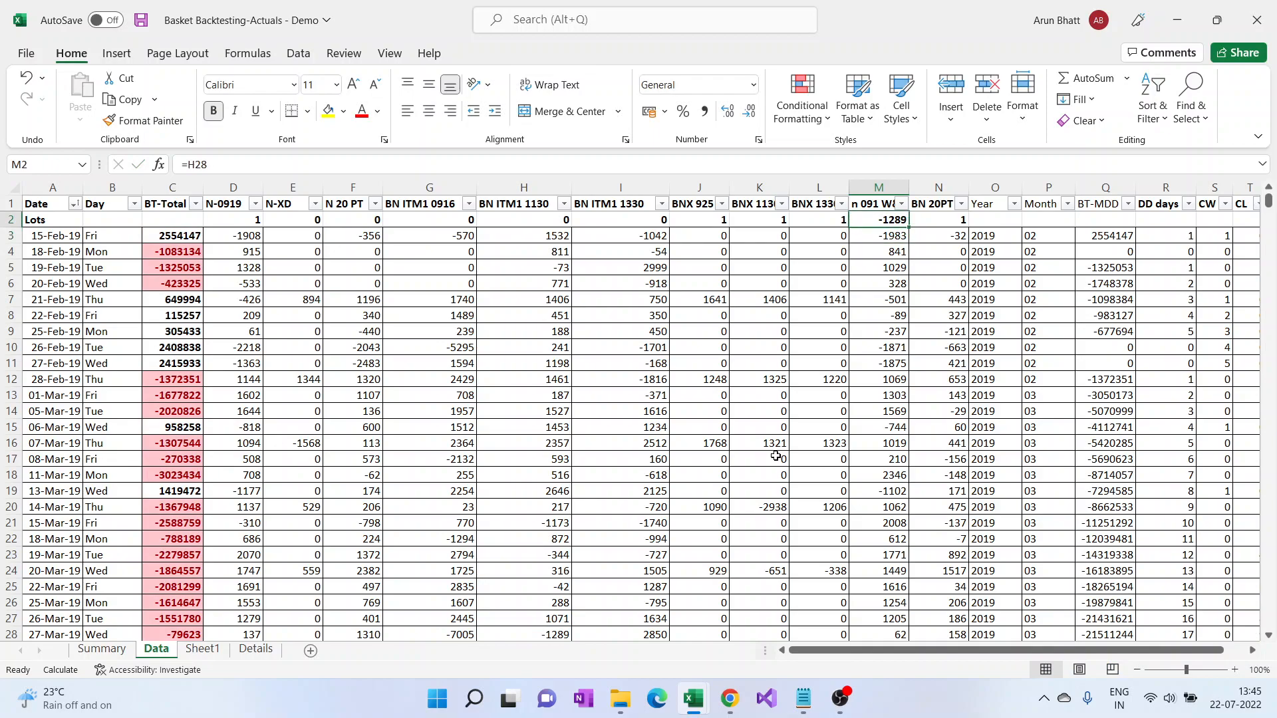
{"action": "key", "text": "Delete"}
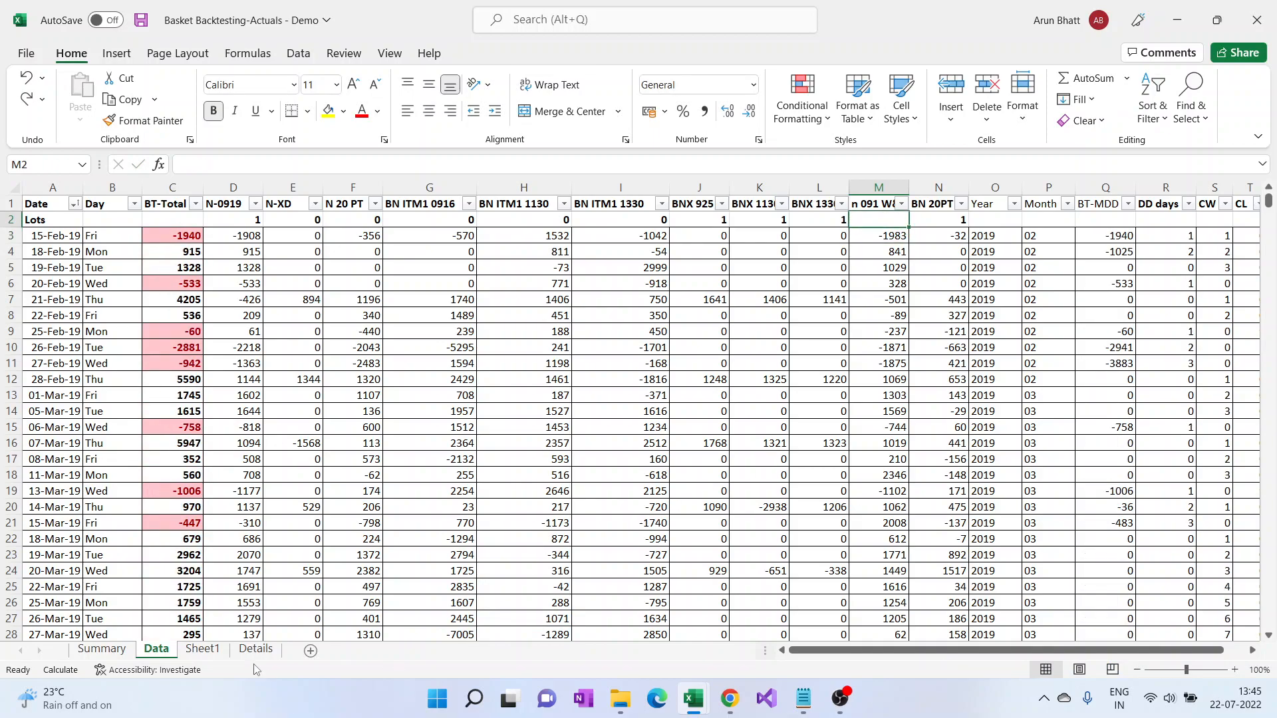
{"action": "left_click", "coordinate": [103, 648]}
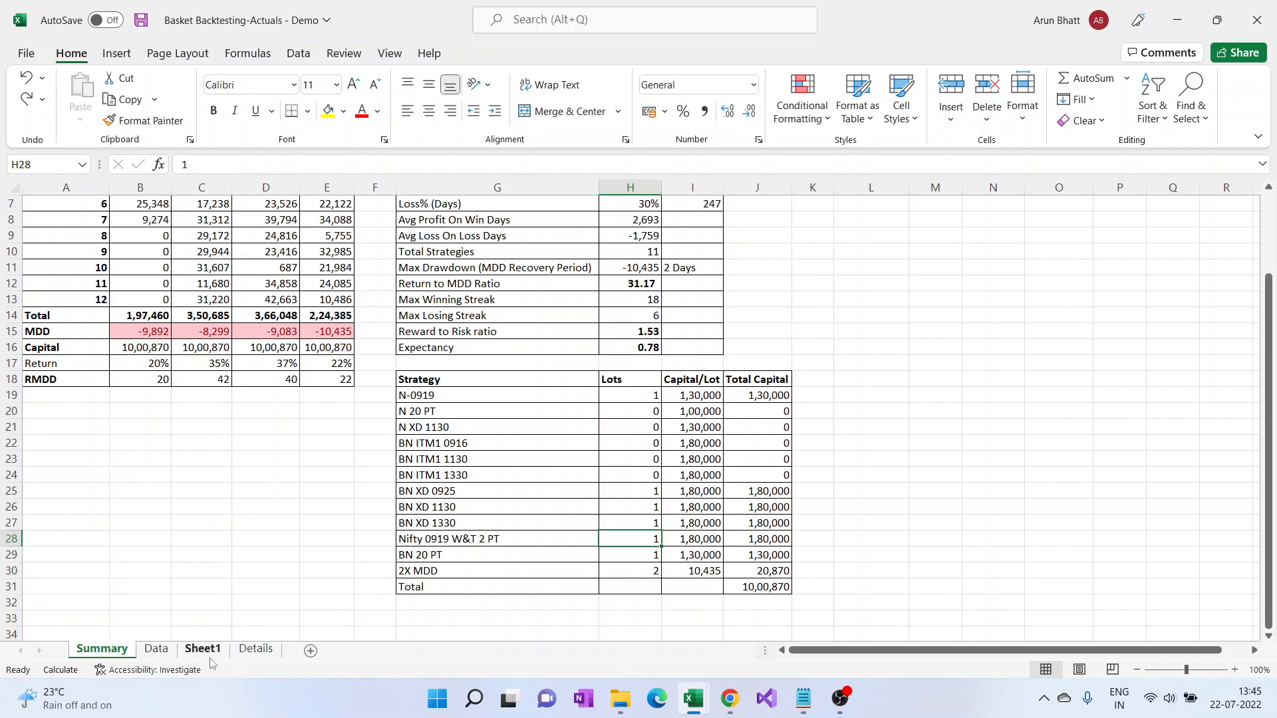
Step: Link the new strategy's Lots cell M2 on the Data sheet to its Summary lots with =Summary!H28, and check the BT-Total formula
{"action": "left_click", "coordinate": [156, 649]}
{"action": "type", "text": "="}
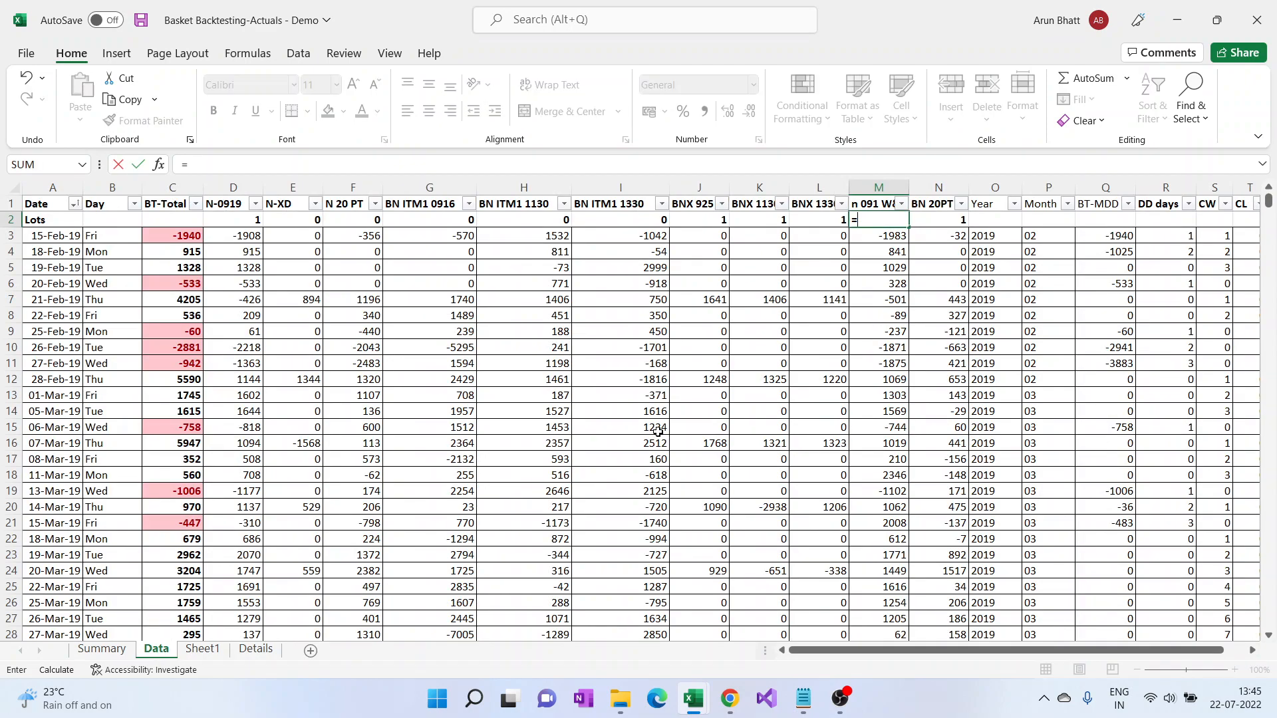
{"action": "left_click", "coordinate": [106, 650]}
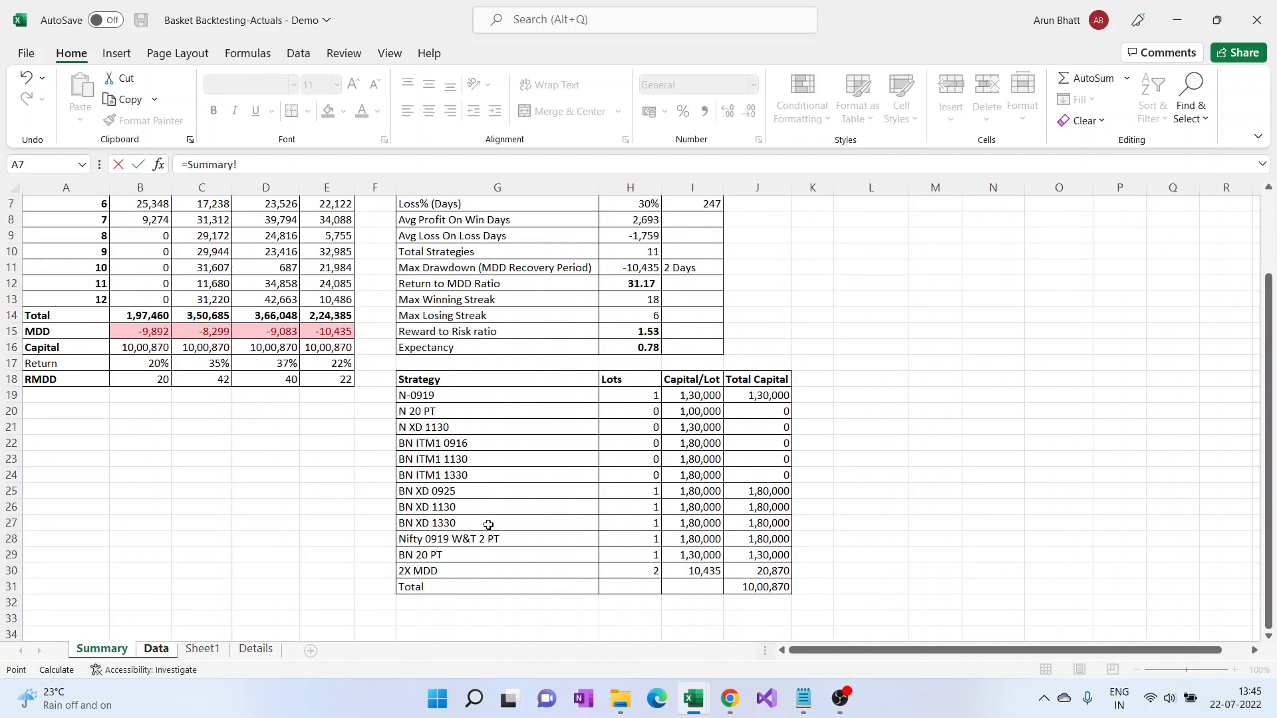
{"action": "left_click", "coordinate": [623, 541]}
{"action": "key", "text": "Return"}
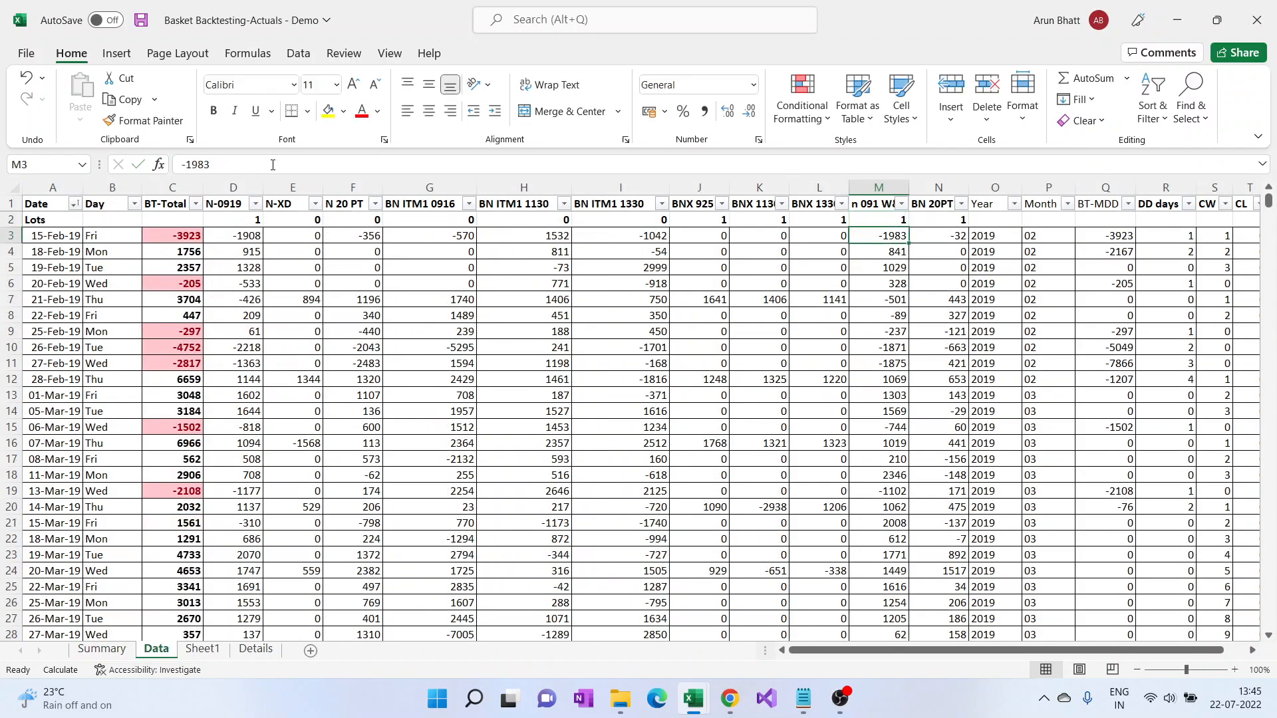
{"action": "key", "text": "Up"}
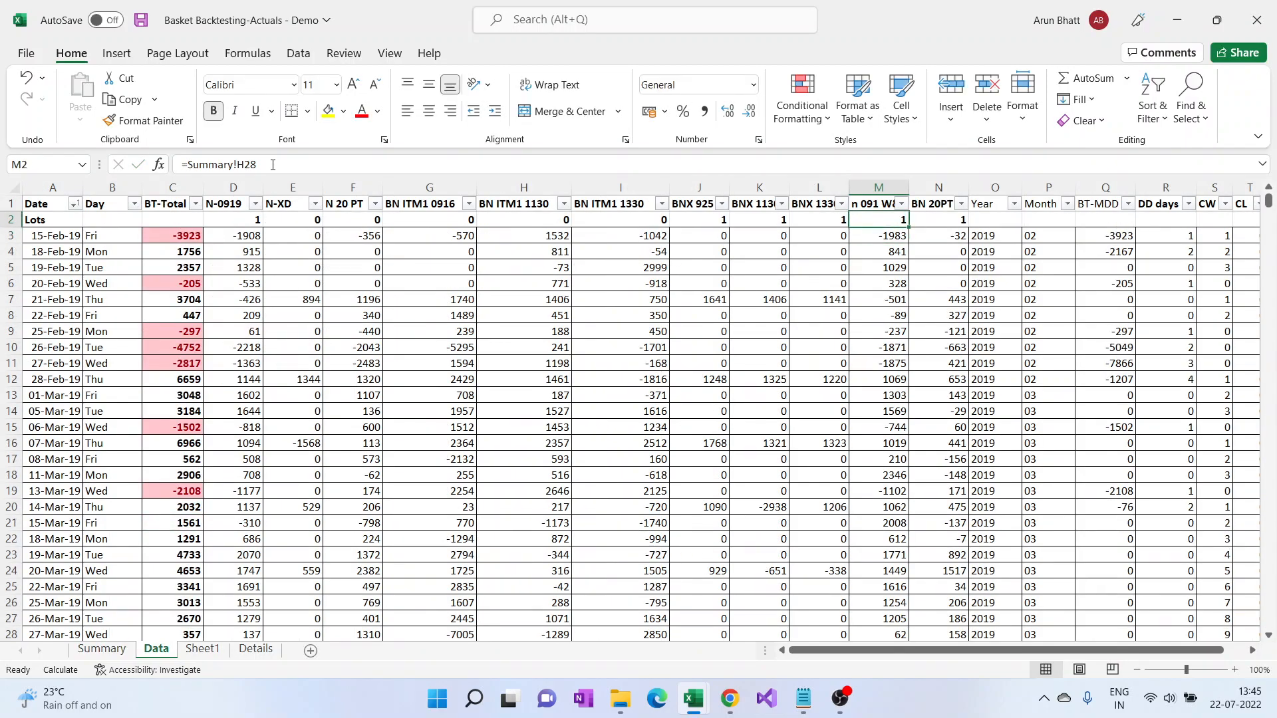
{"action": "key", "text": "Down"}
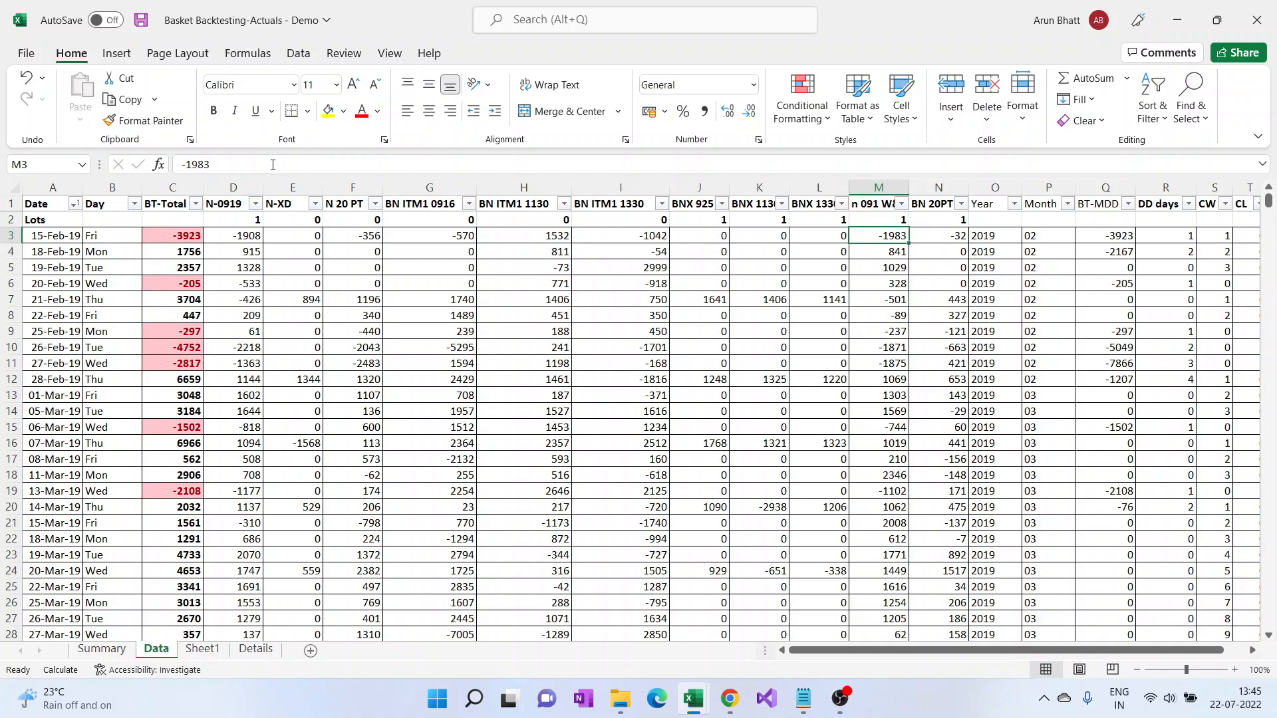
{"action": "left_click", "coordinate": [166, 237]}
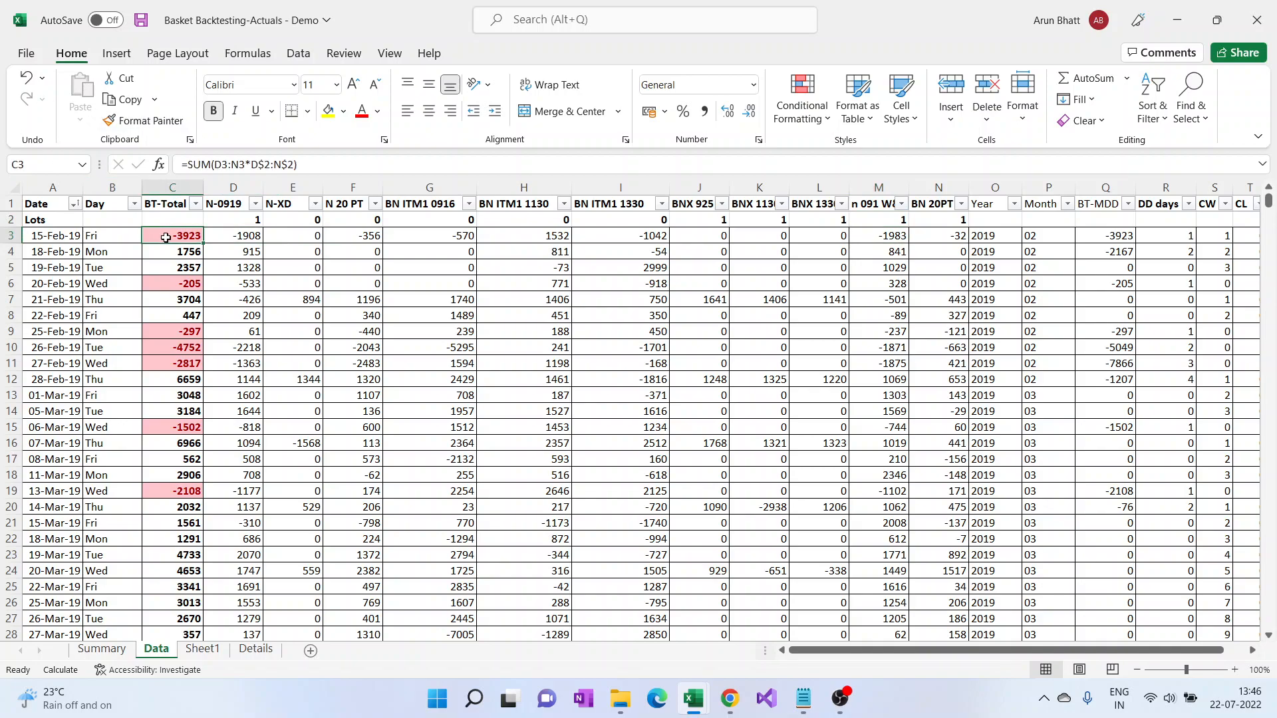
Step: Compare the Summary statistics with the Nifty 0919 W&T 2 PT strategy at 0 lots and at 1 lot
{"action": "left_click", "coordinate": [115, 649]}
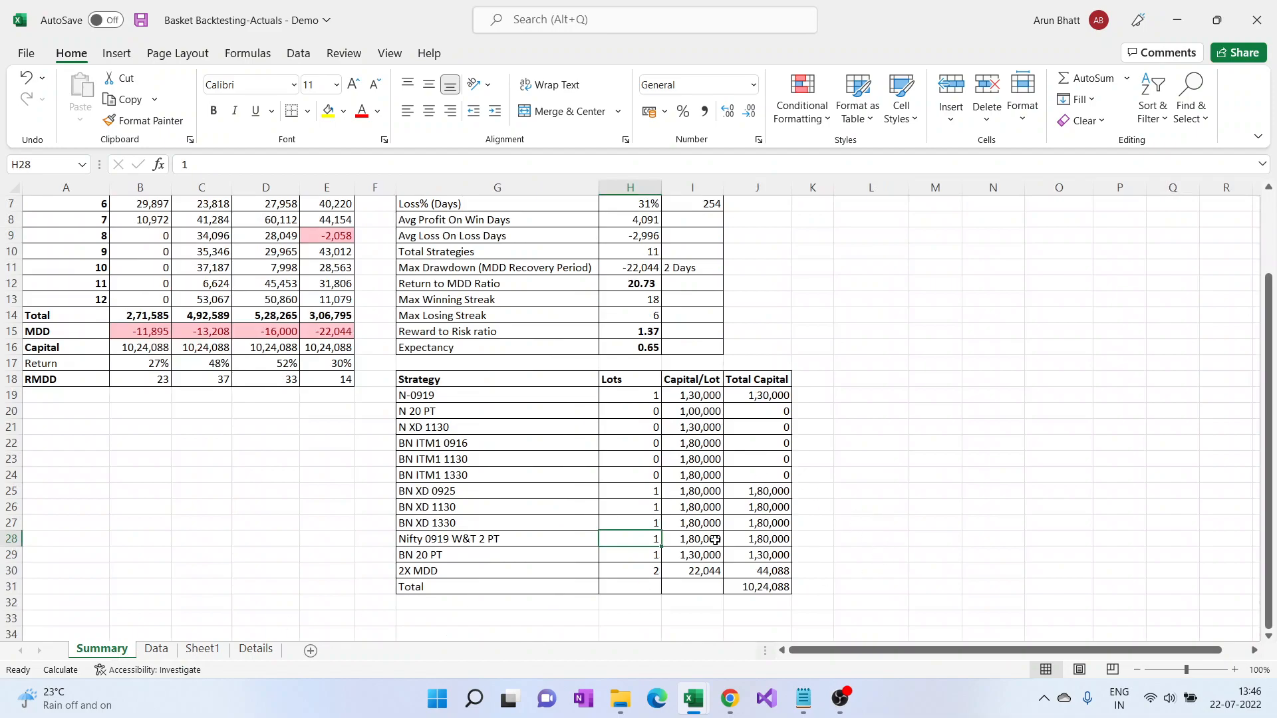
{"action": "scroll", "coordinate": [608, 480], "scroll_direction": "up", "scroll_amount": 2}
{"action": "scroll", "coordinate": [765, 456], "scroll_direction": "down", "scroll_amount": 2}
{"action": "type", "text": "0"}
{"action": "key", "text": "Tab"}
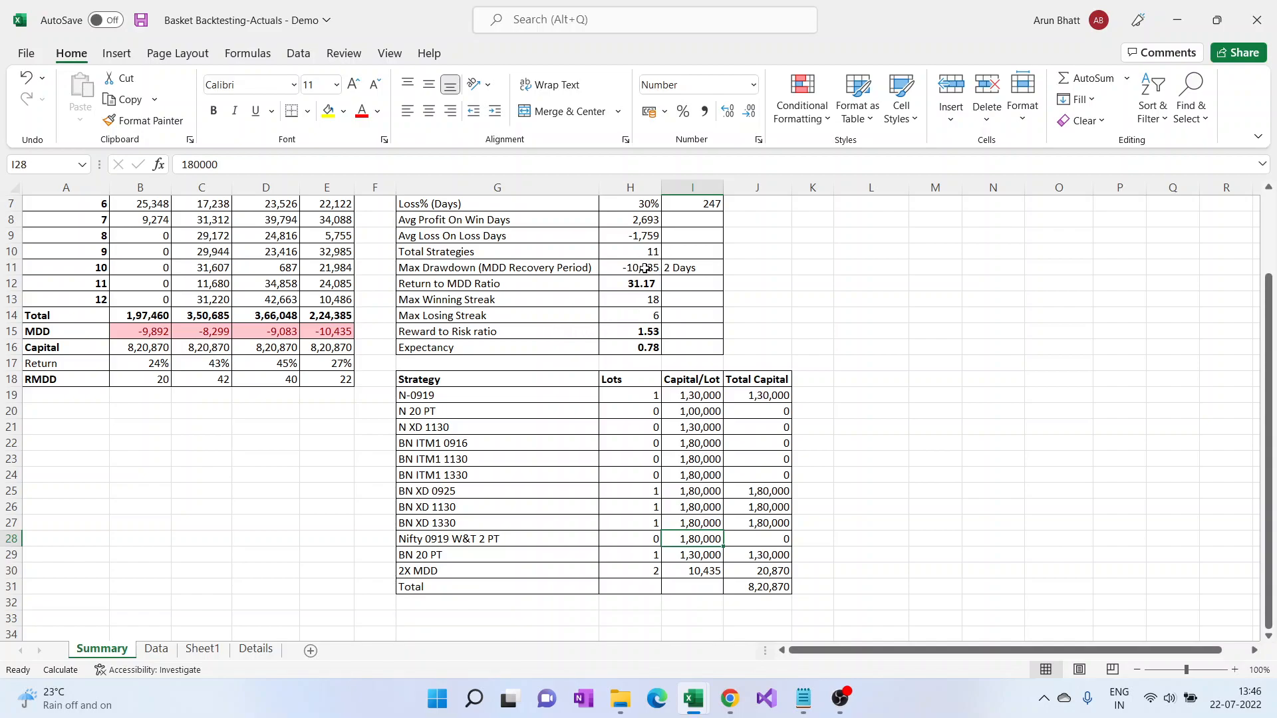
{"action": "left_click", "coordinate": [653, 535]}
{"action": "type", "text": "1"}
{"action": "key", "text": "Tab"}
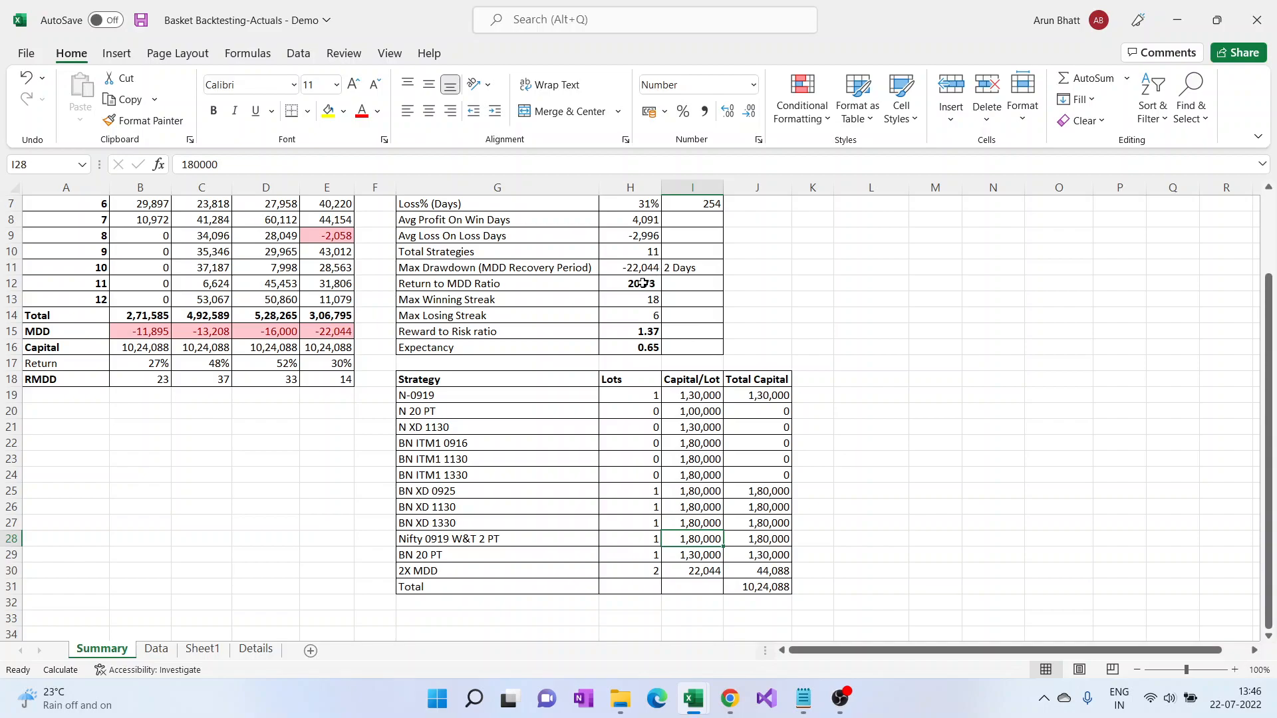
{"action": "key", "text": "Left"}
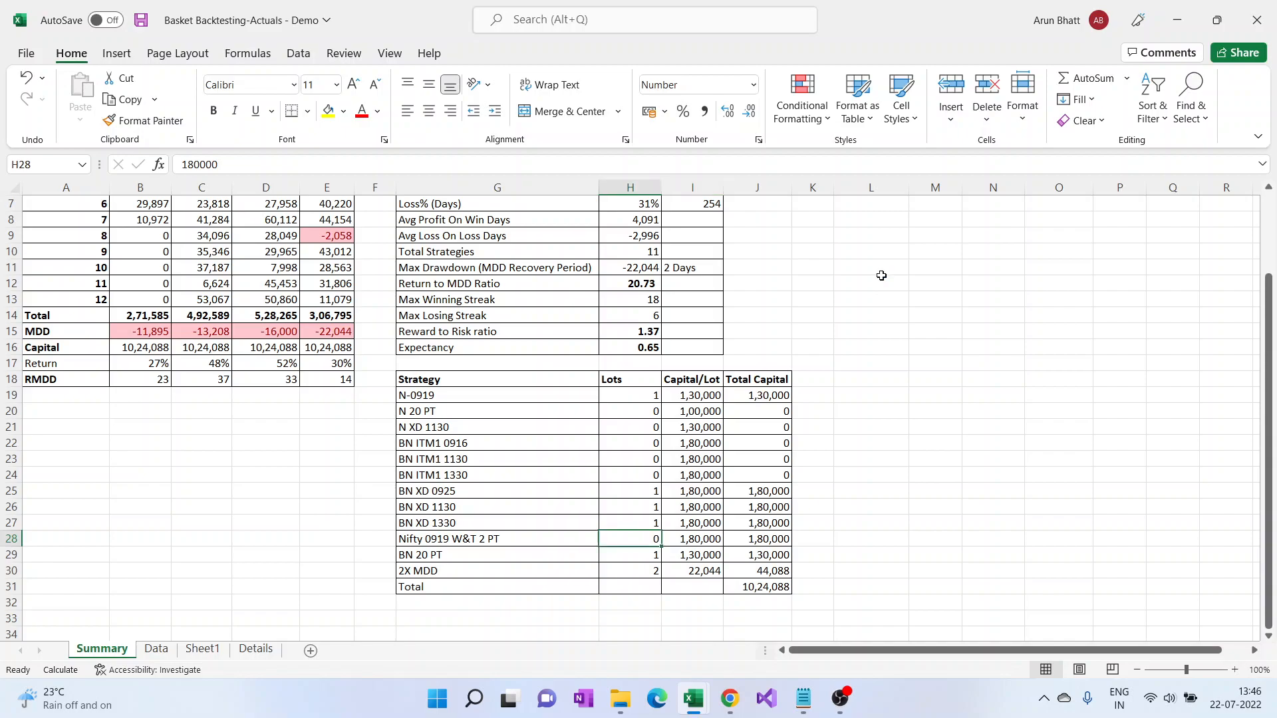
Step: Set the Nifty 0919 W&T 2 PT strategy's lots to 0 in the Summary sheet and save the workbook
{"action": "type", "text": "0"}
{"action": "key", "text": "ctrl+Return"}
{"action": "type", "text": "1"}
{"action": "key", "text": "ctrl+Return"}
{"action": "key", "text": "ctrl+z"}
{"action": "key", "text": "ctrl+y"}
{"action": "key", "text": "ctrl+z"}
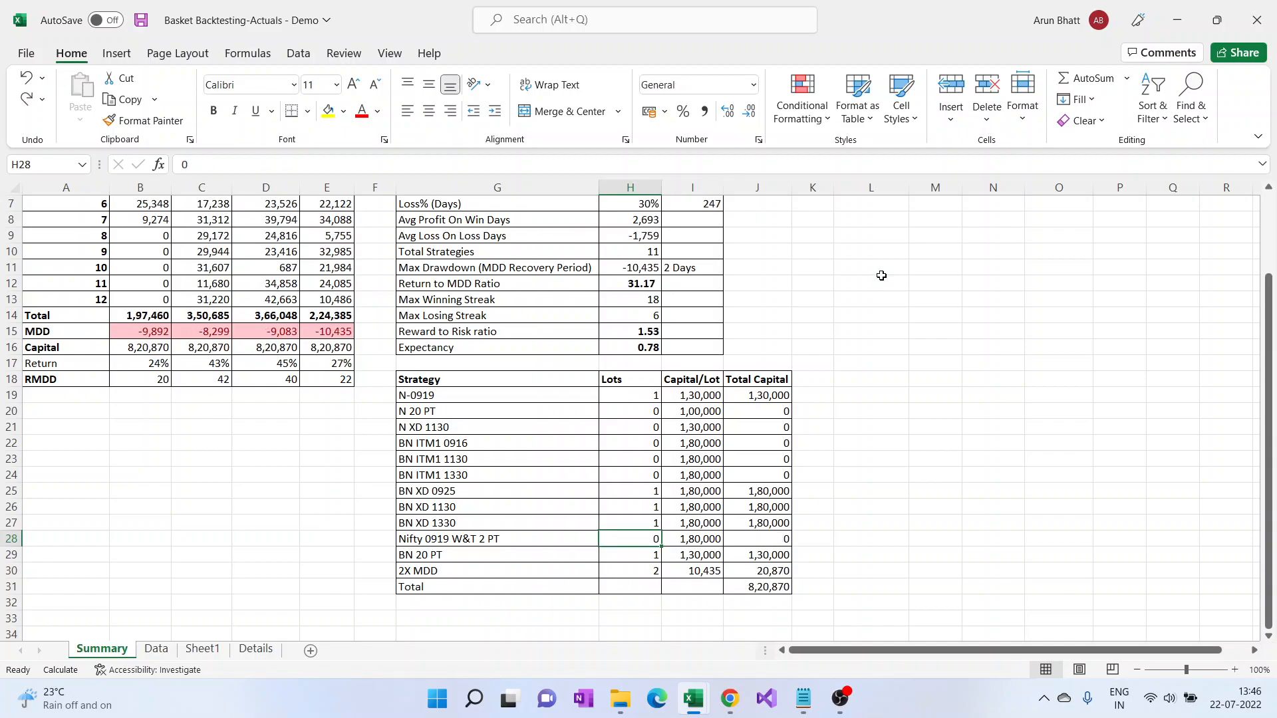
{"action": "key", "text": "ctrl+s"}
Step: Examine the new strategy and BN 20PT columns on the Data sheet and the statistics and strategy table on Summary
{"action": "left_click", "coordinate": [156, 650]}
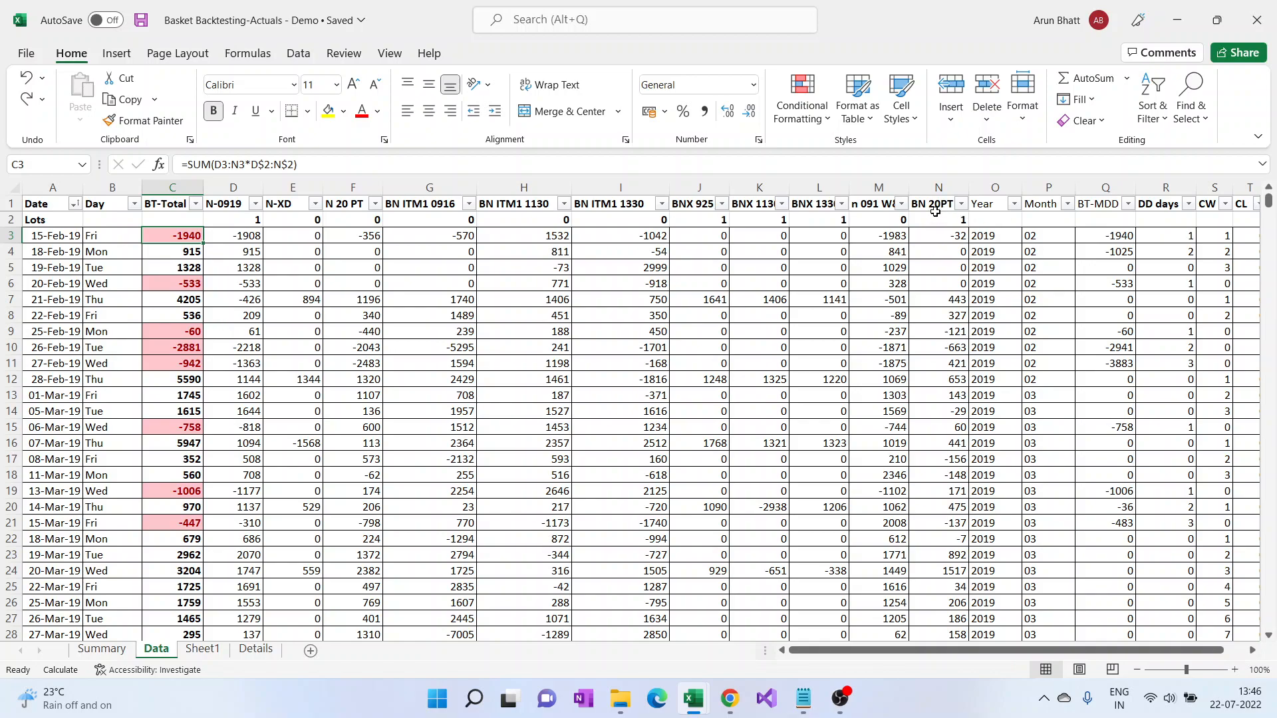
{"action": "left_click", "coordinate": [939, 188]}
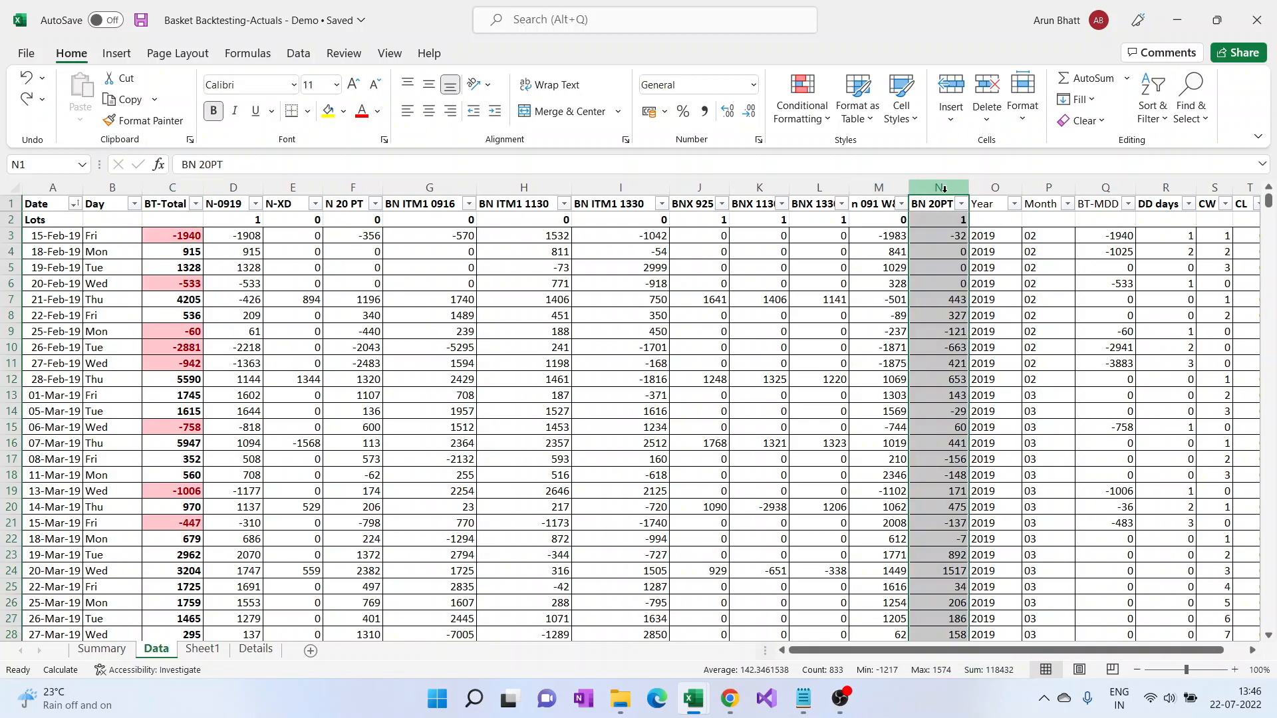
{"action": "left_click", "coordinate": [934, 202]}
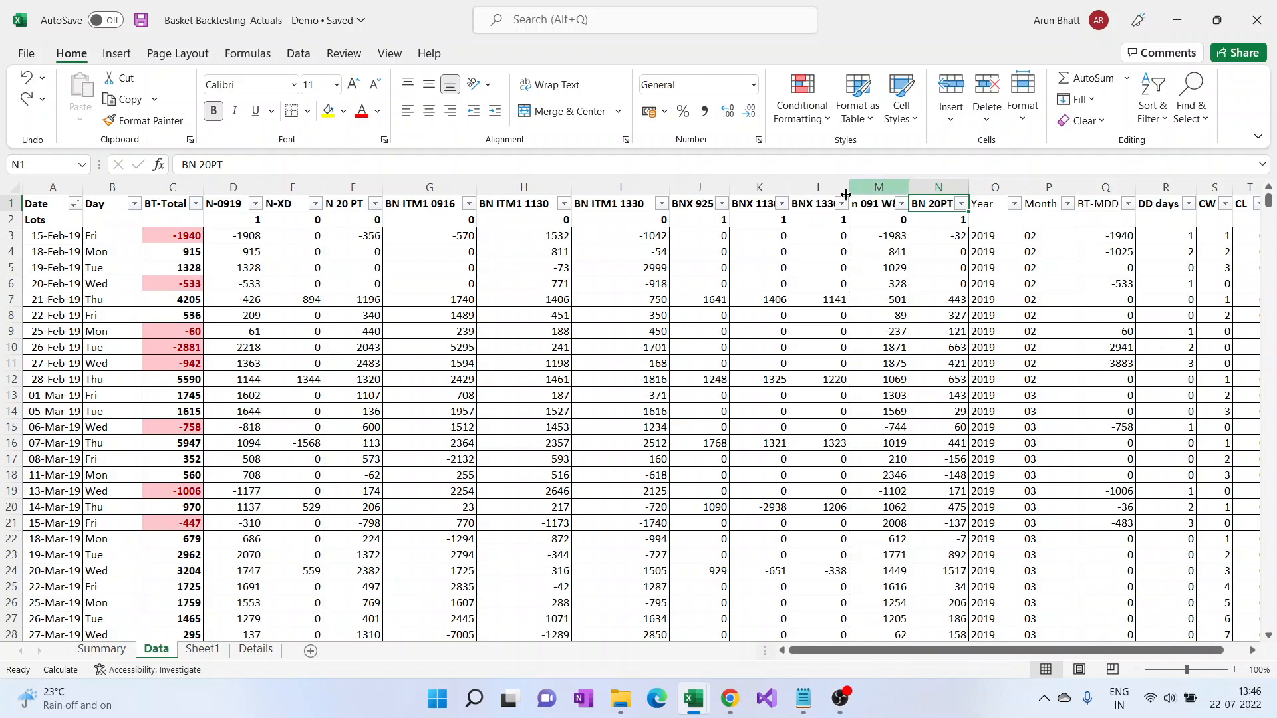
{"action": "left_click", "coordinate": [934, 186]}
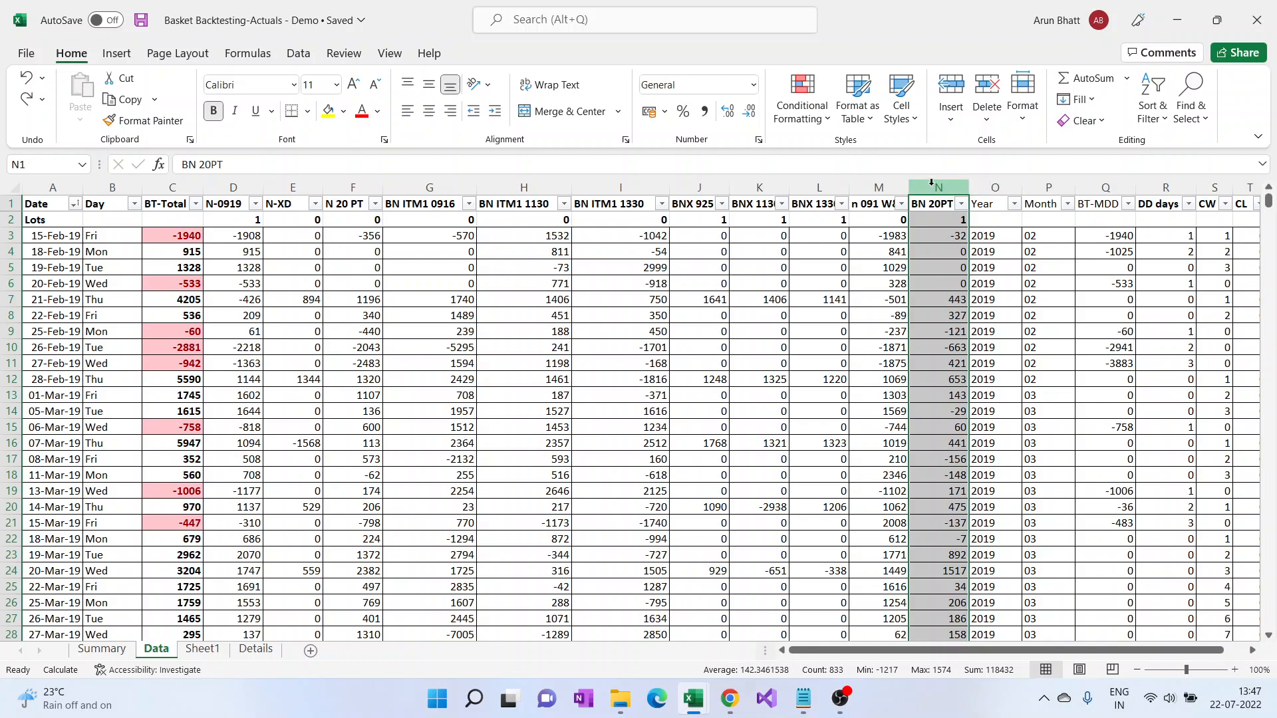
{"action": "left_click", "coordinate": [859, 285]}
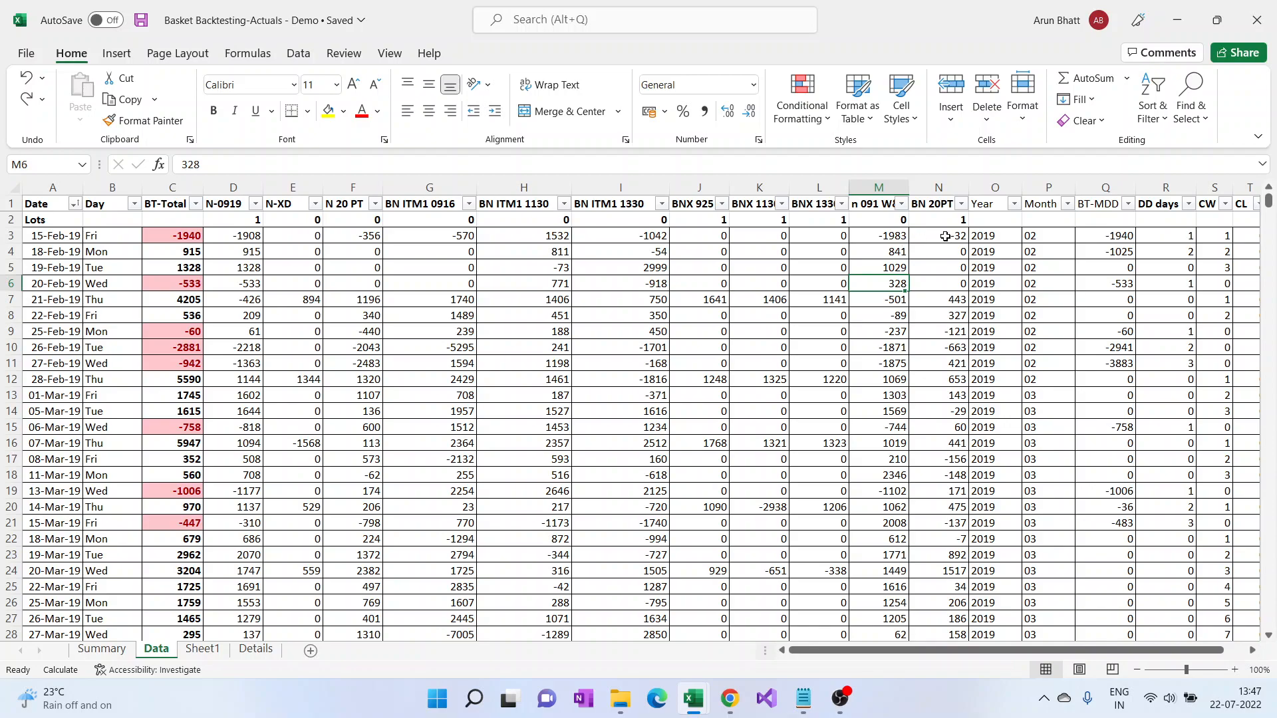
{"action": "left_click", "coordinate": [97, 650]}
{"action": "scroll", "coordinate": [95, 420], "scroll_direction": "up", "scroll_amount": 2}
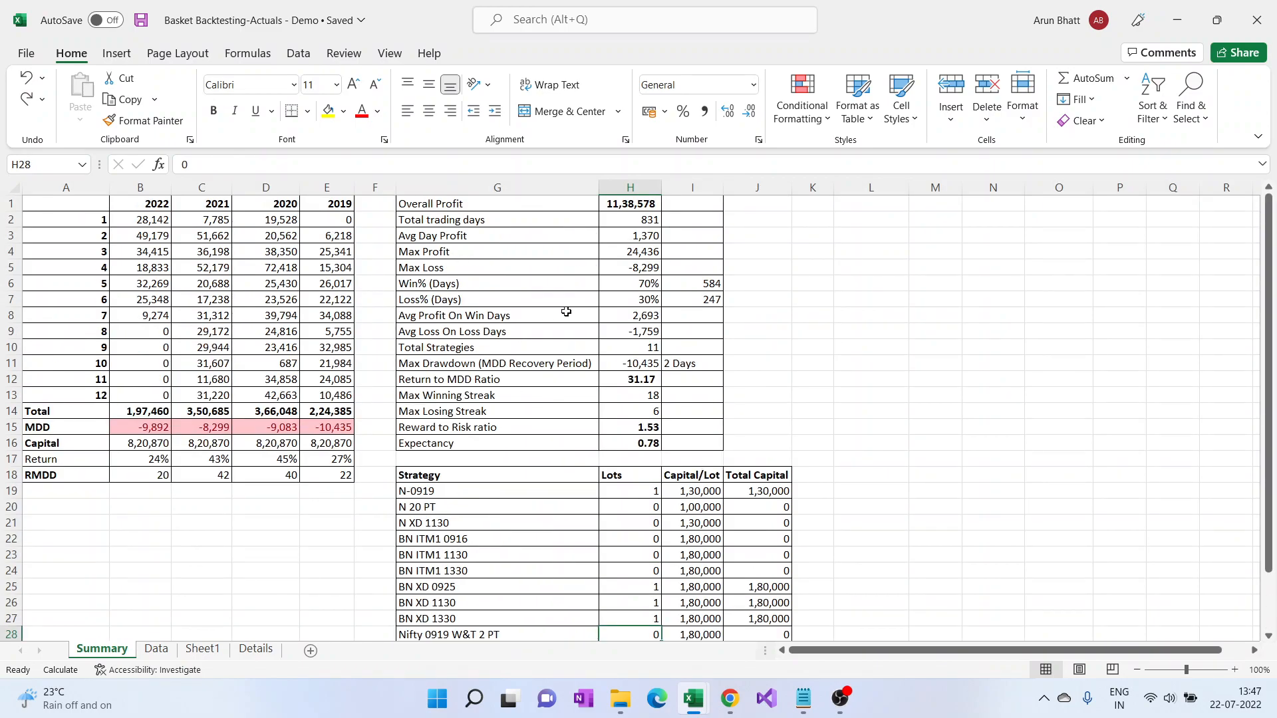
{"action": "scroll", "coordinate": [567, 312], "scroll_direction": "down", "scroll_amount": 2}
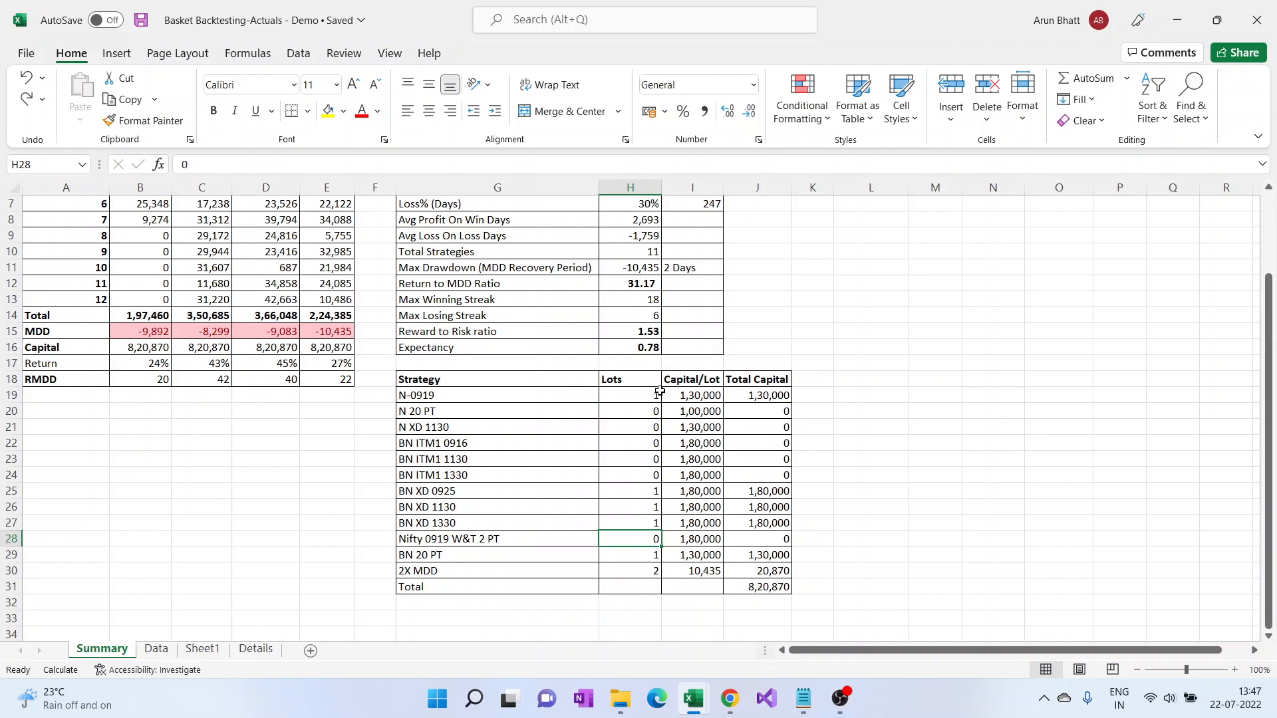
Step: Switch to the bN RB 50 PT StockMock backtest workbook and locate the start of its daily profit table
{"action": "key", "text": "alt+Tab"}
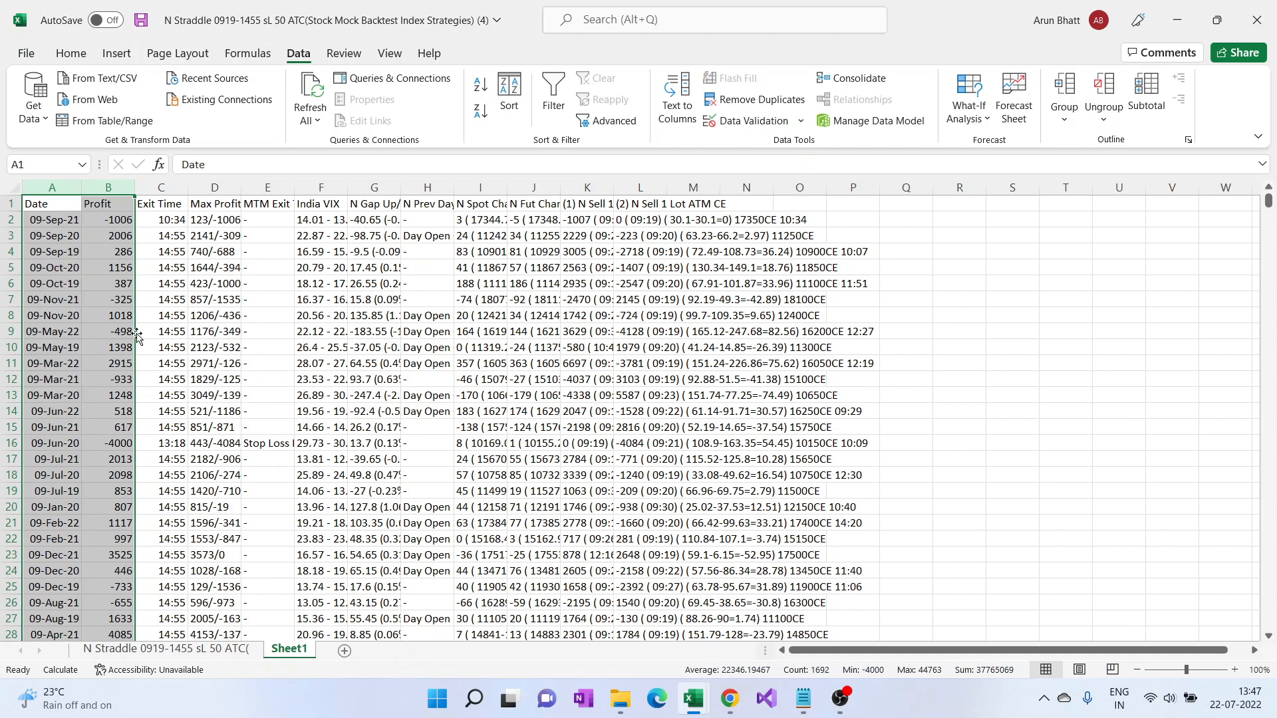
{"action": "key", "text": "alt+Tab"}
{"action": "key", "text": "alt+Tab"}
{"action": "key", "text": "alt+Tab"}
{"action": "key", "text": "Tab"}
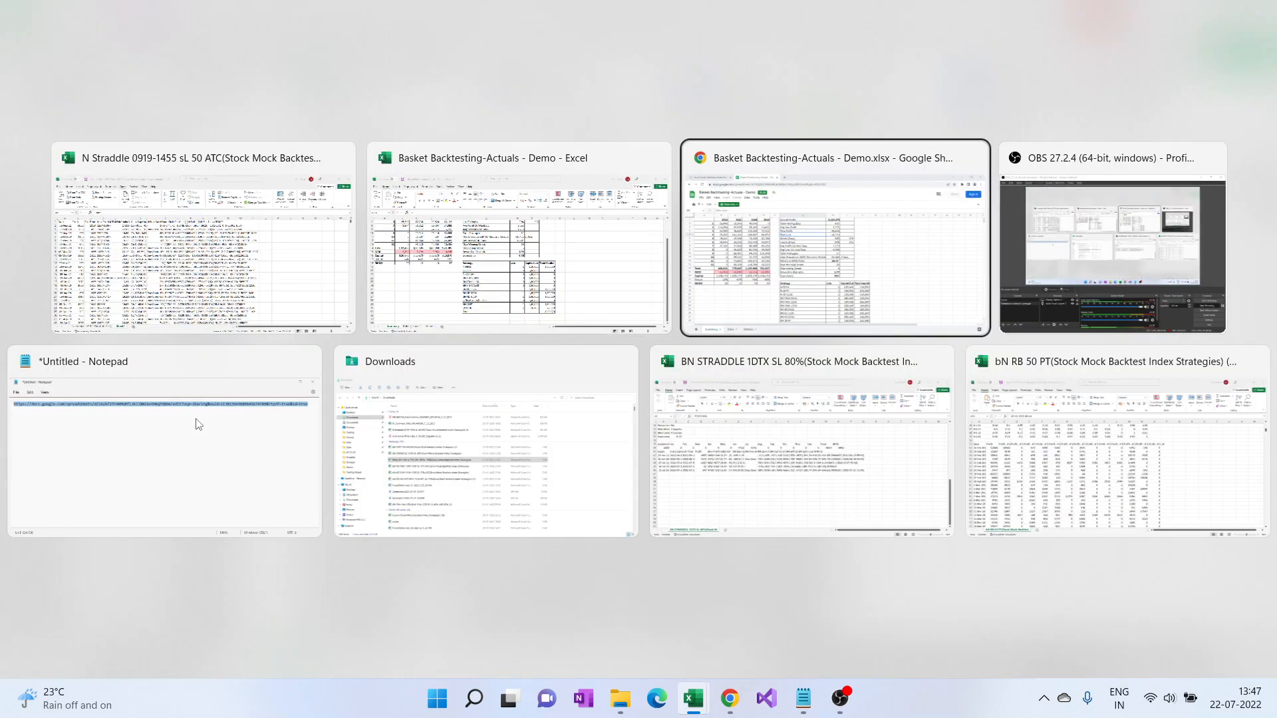
{"action": "key", "text": "alt+Tab"}
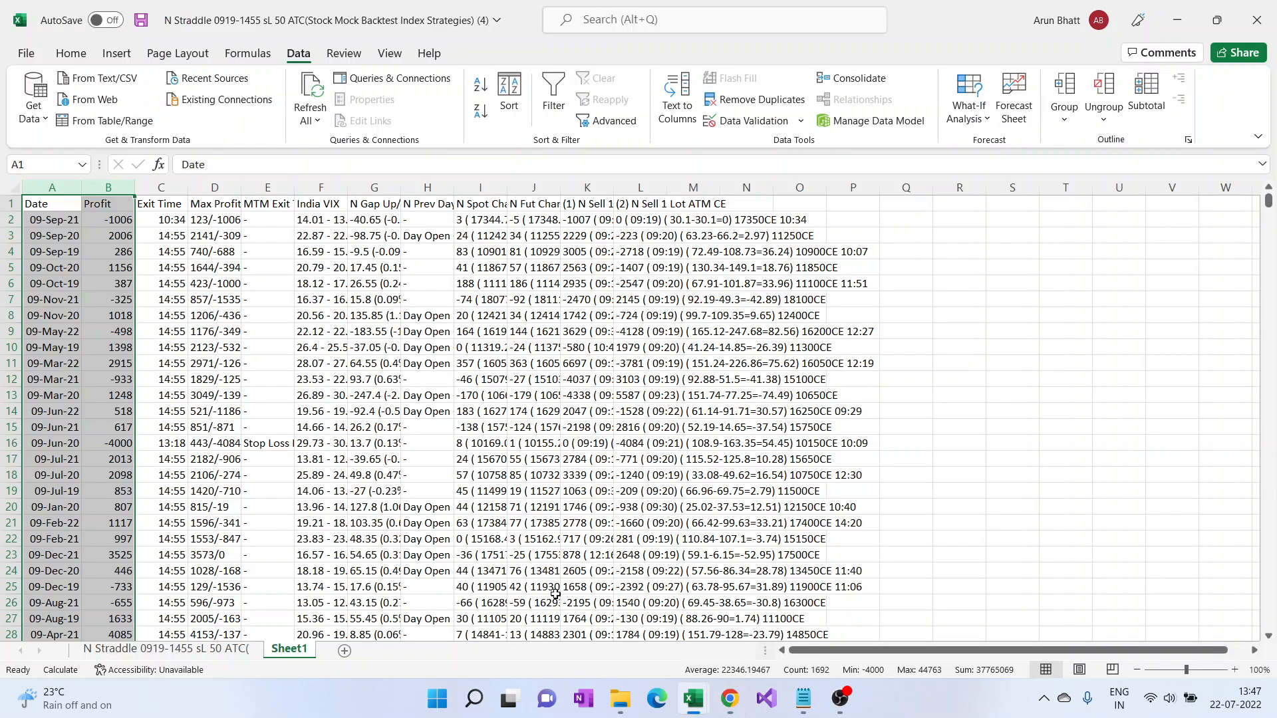
{"action": "left_click", "coordinate": [692, 701]}
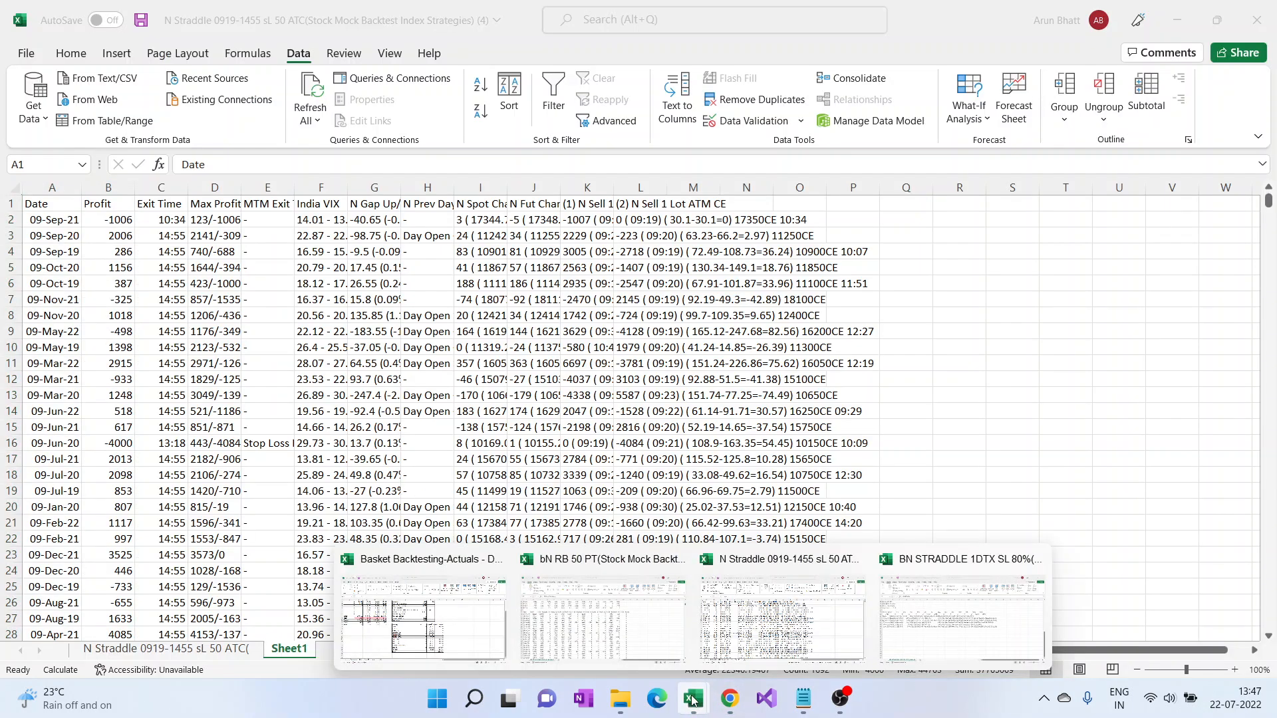
{"action": "left_click", "coordinate": [603, 618]}
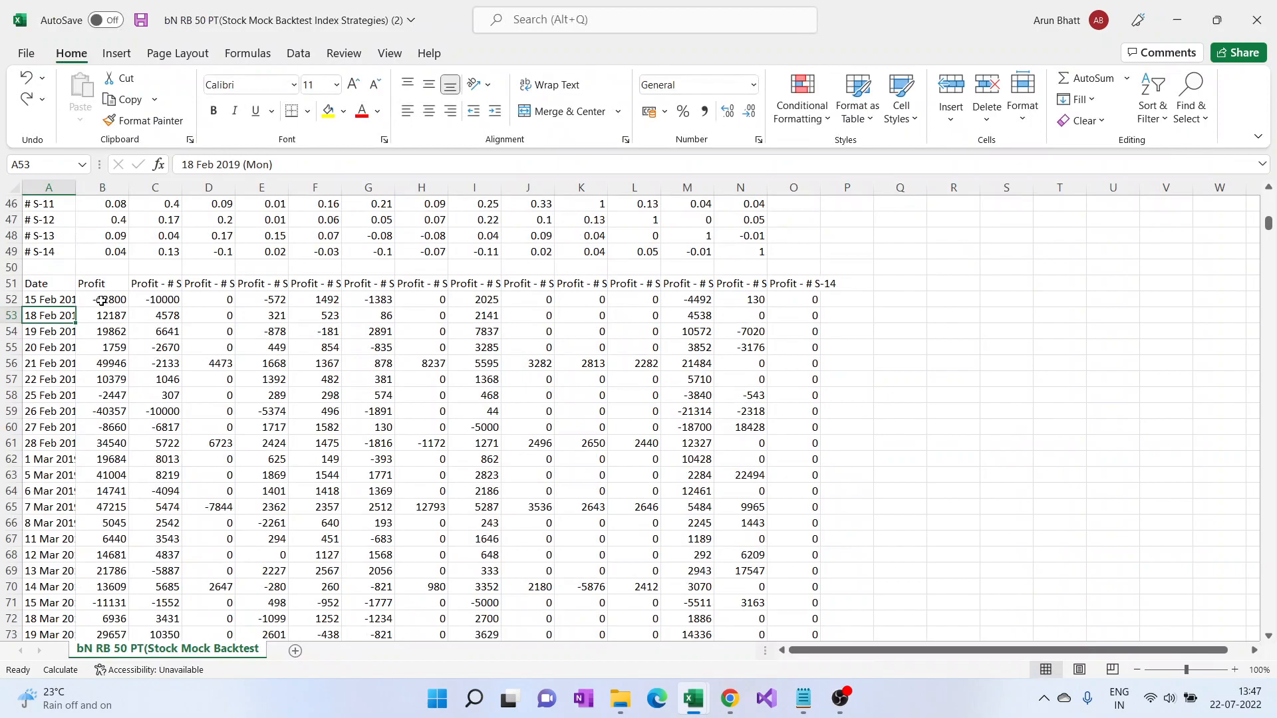
{"action": "left_click", "coordinate": [44, 302]}
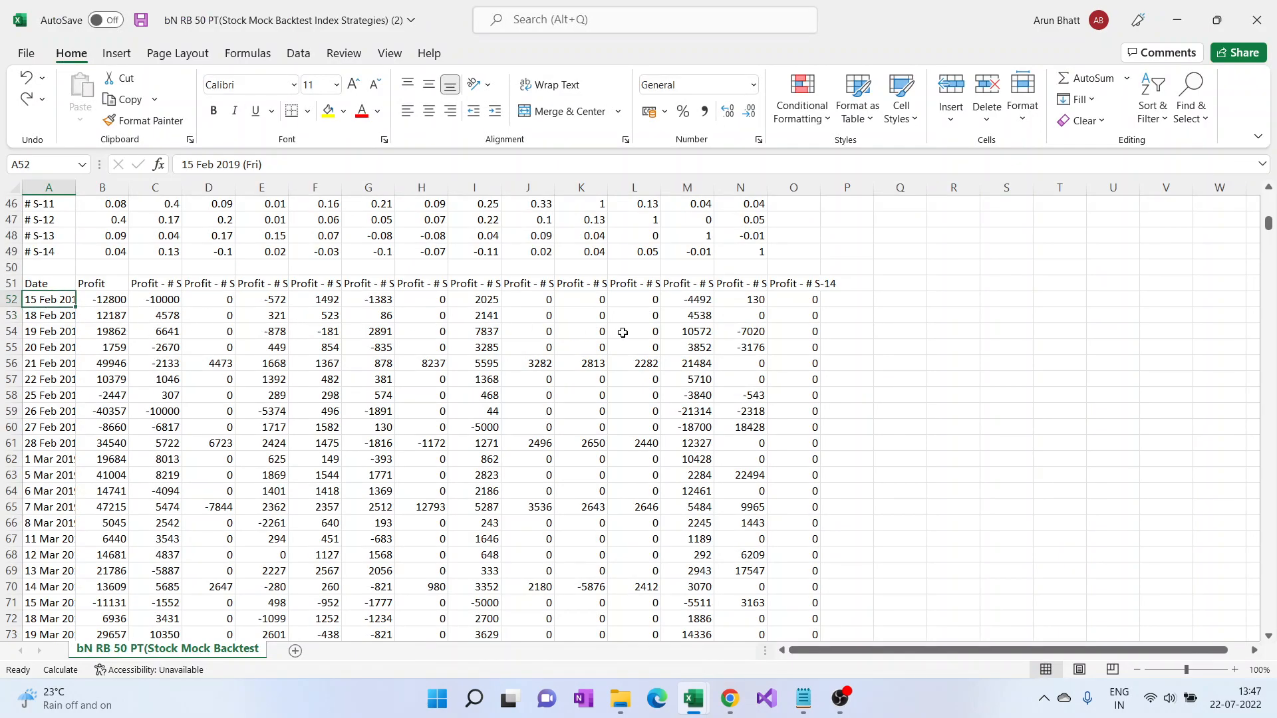
Step: Copy the daily profit table, from the Date header in row 51 to the last row, into a new sheet
{"action": "left_click", "coordinate": [6, 288]}
{"action": "key", "text": "ctrl+shift+Down"}
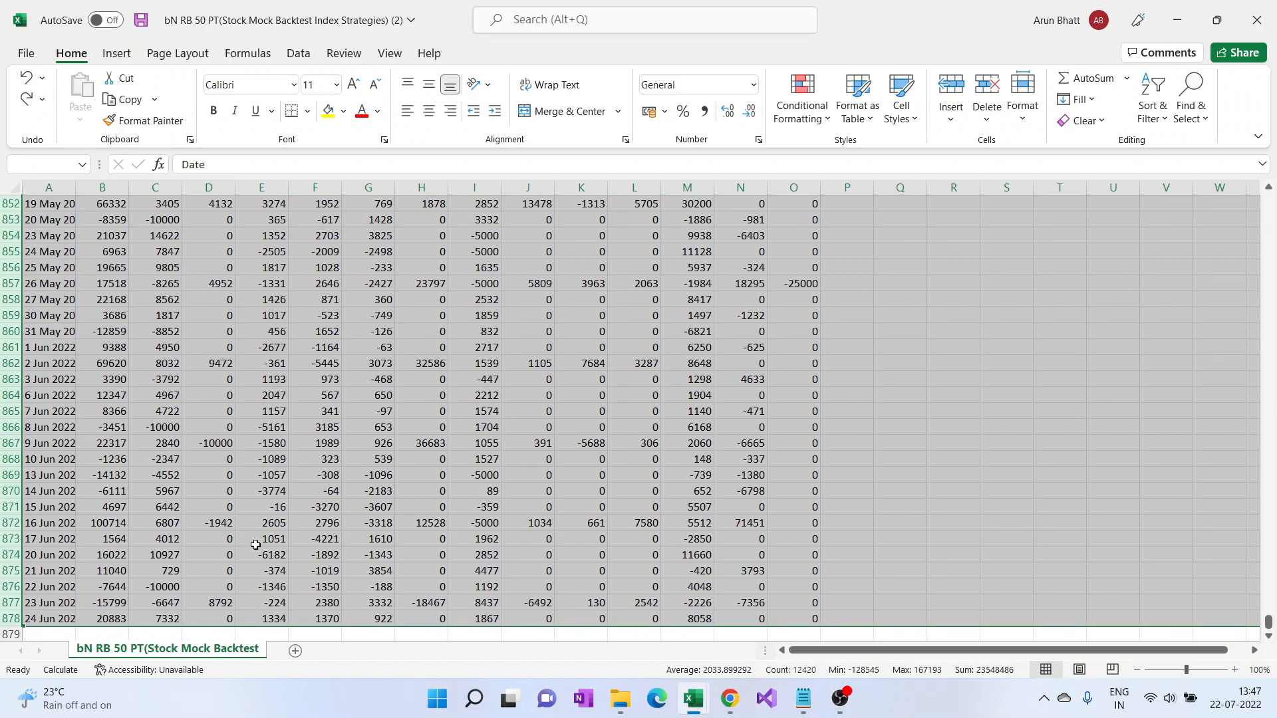
{"action": "key", "text": "ctrl+c"}
{"action": "key", "text": "ctrl+BackSpace"}
{"action": "left_click", "coordinate": [296, 652]}
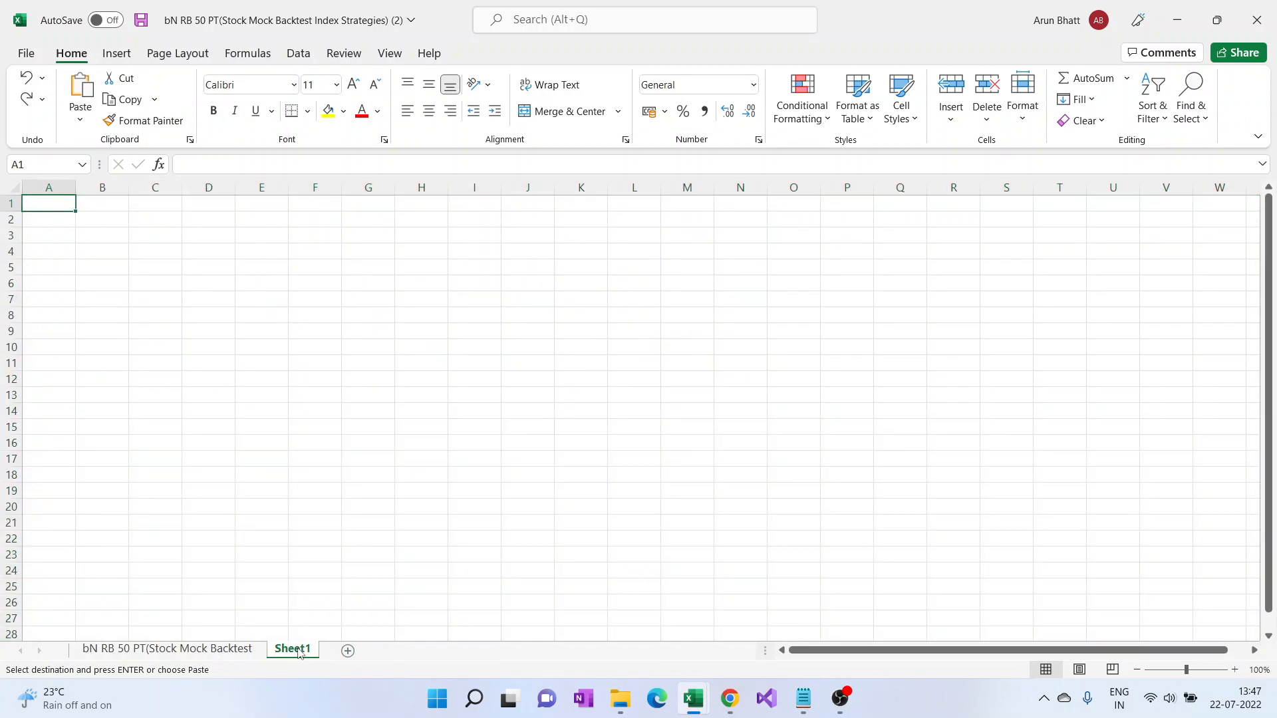
{"action": "key", "text": "Return"}
Step: Fit the Date column's width to its contents and insert a blank column between Date and Profit
{"action": "left_click", "coordinate": [98, 222]}
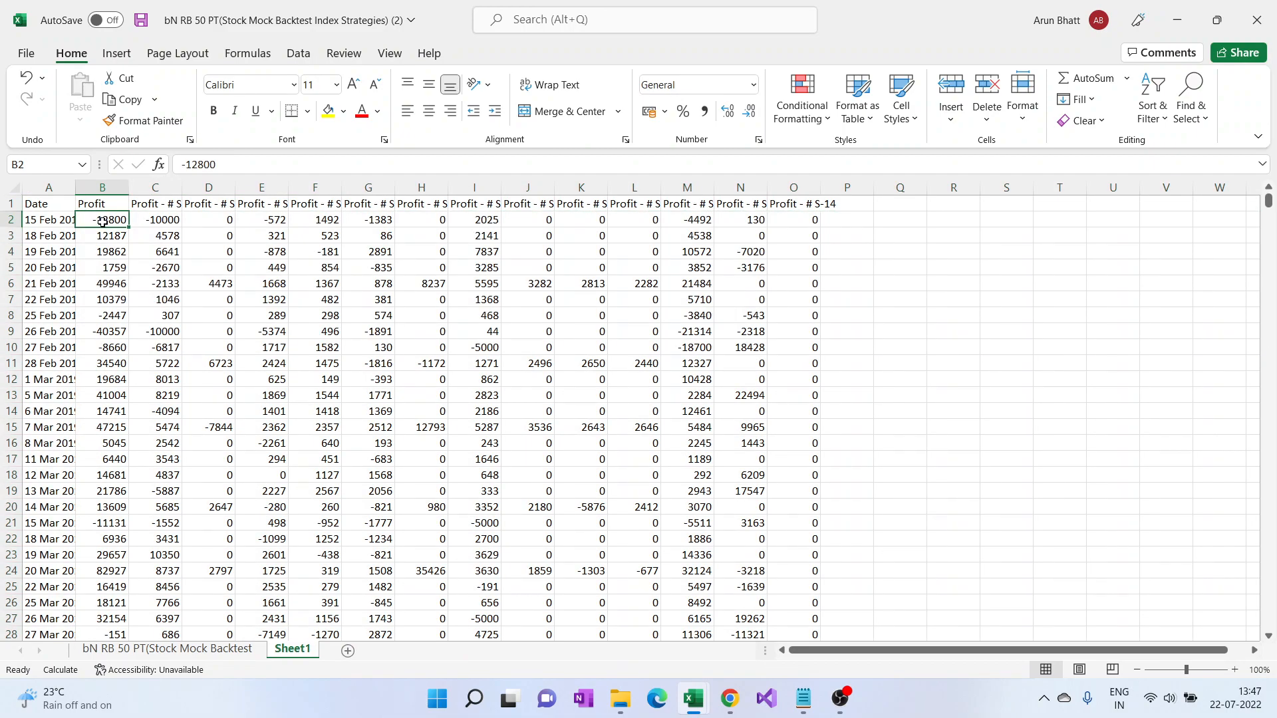
{"action": "double_click", "coordinate": [73, 192]}
{"action": "left_click", "coordinate": [93, 219]}
{"action": "right_click", "coordinate": [87, 187]}
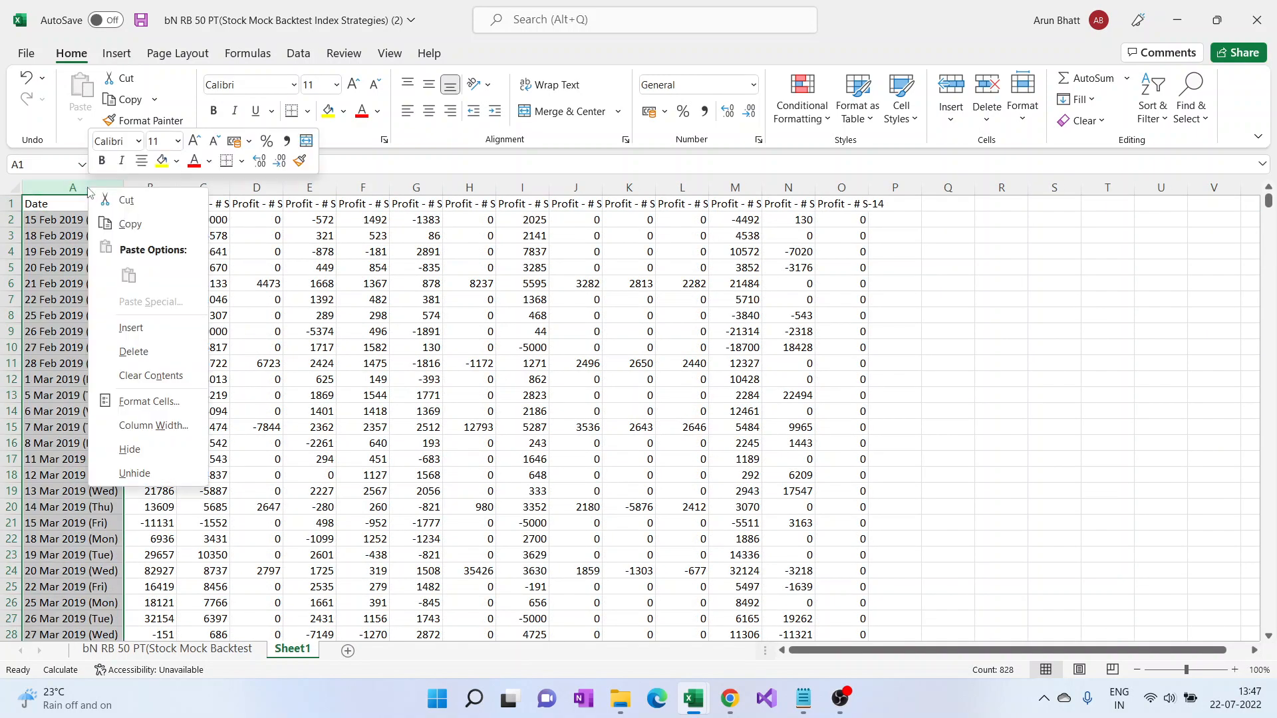
{"action": "left_click", "coordinate": [295, 203]}
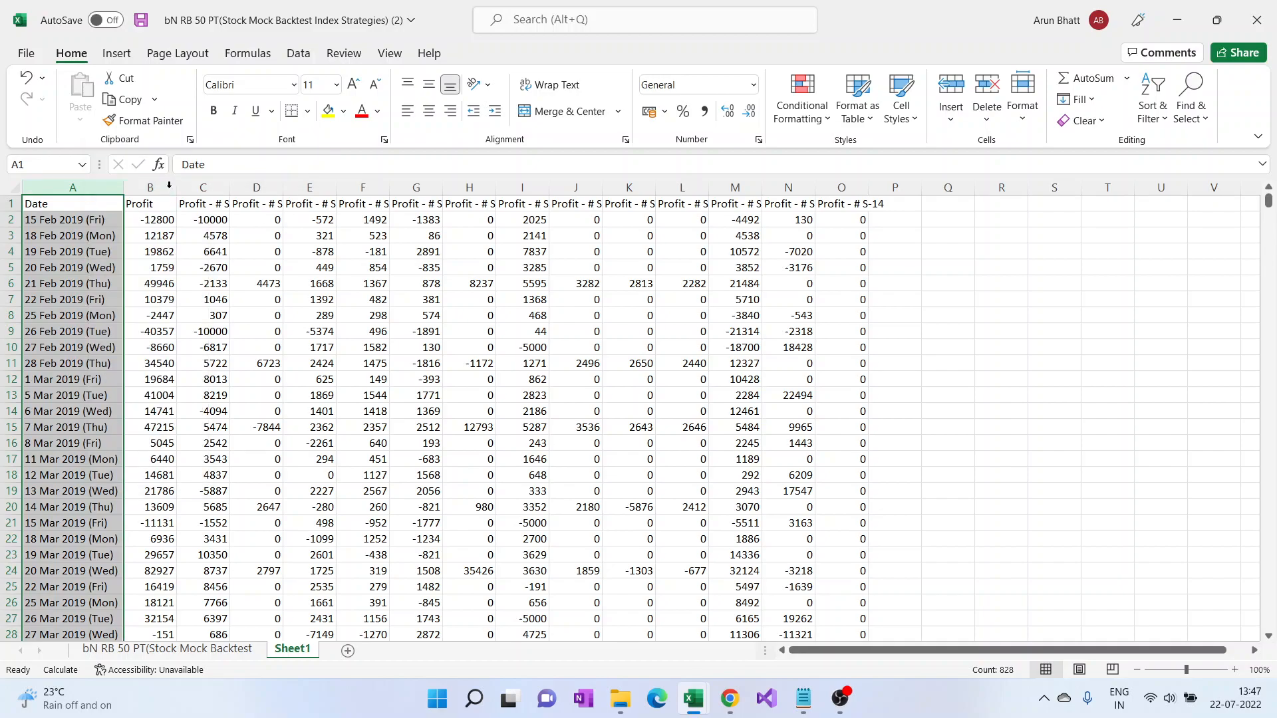
{"action": "right_click", "coordinate": [161, 186]}
{"action": "left_click", "coordinate": [216, 316]}
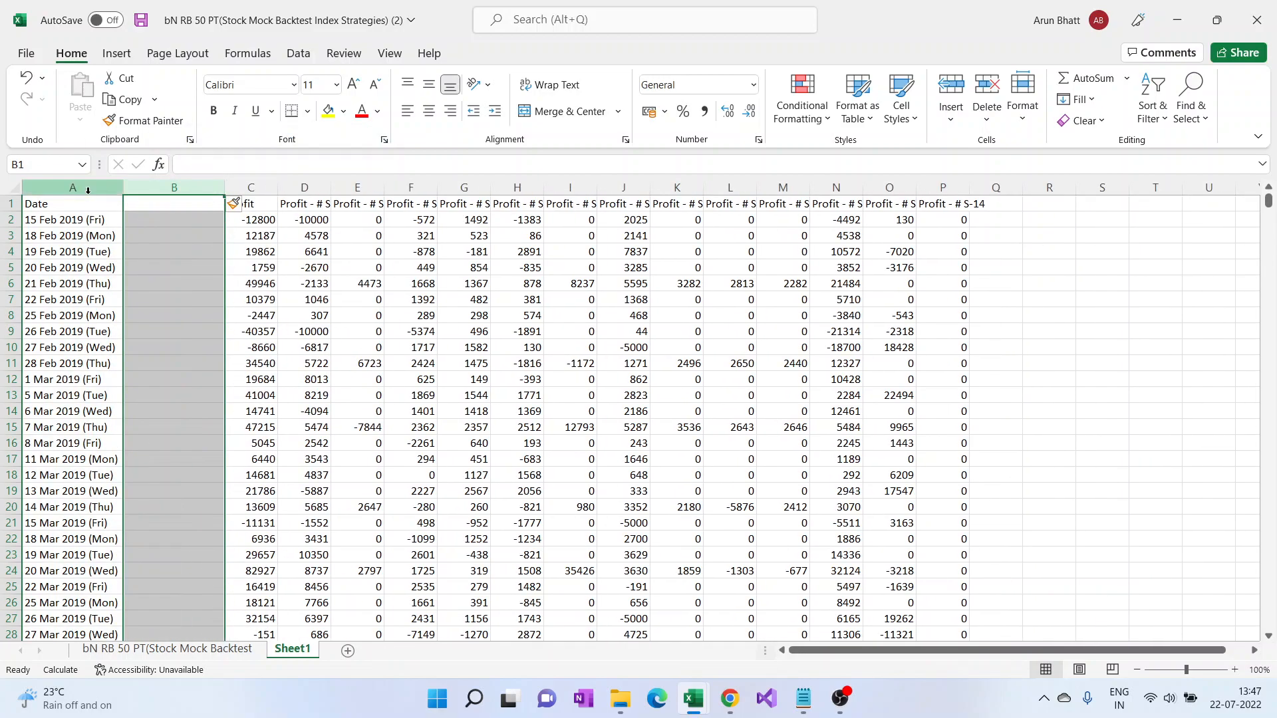
Step: Split the Date column into date and weekday with Text to Columns, using tab and "(" as delimiters
{"action": "left_click", "coordinate": [73, 187]}
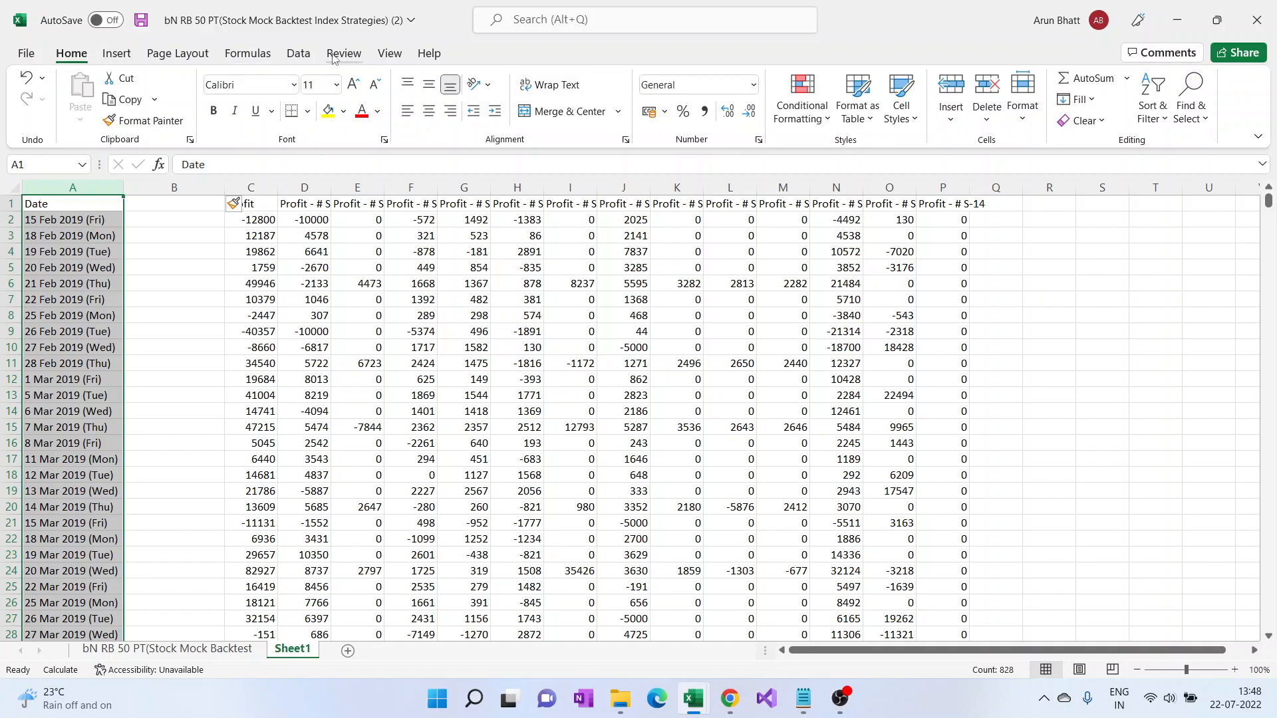
{"action": "left_click", "coordinate": [298, 53]}
{"action": "left_click", "coordinate": [676, 123]}
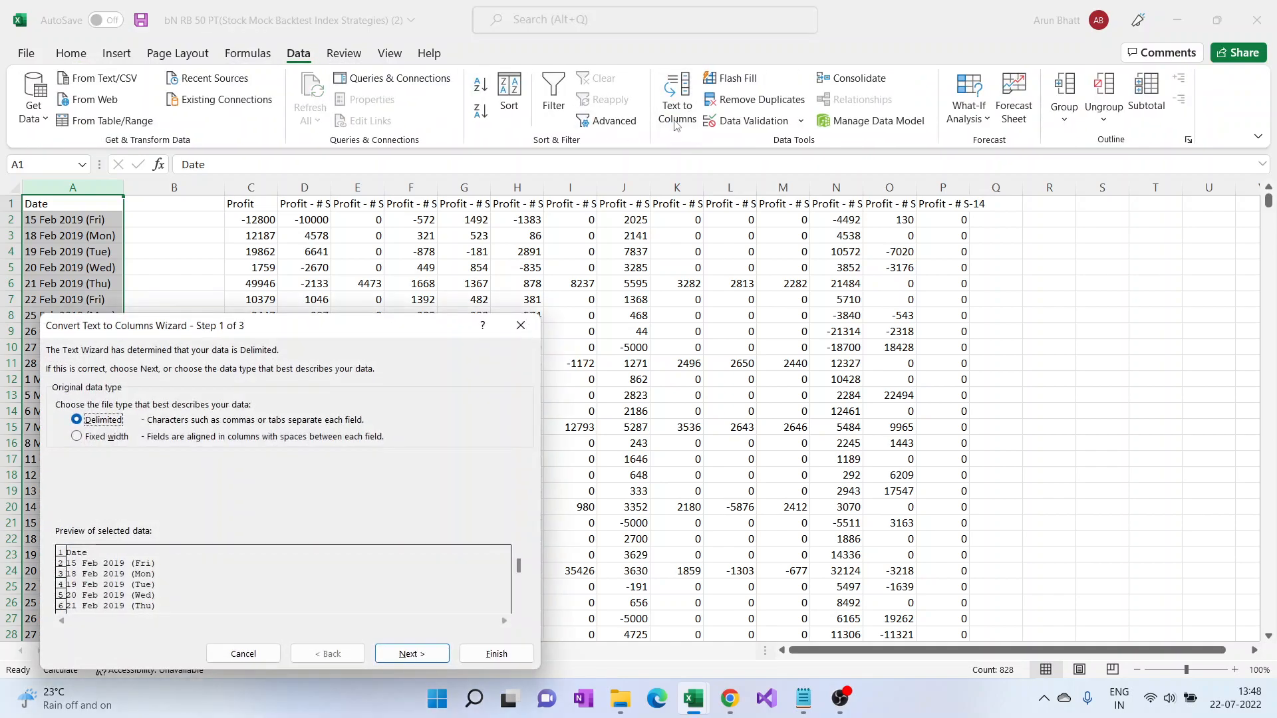
{"action": "left_click", "coordinate": [411, 653]}
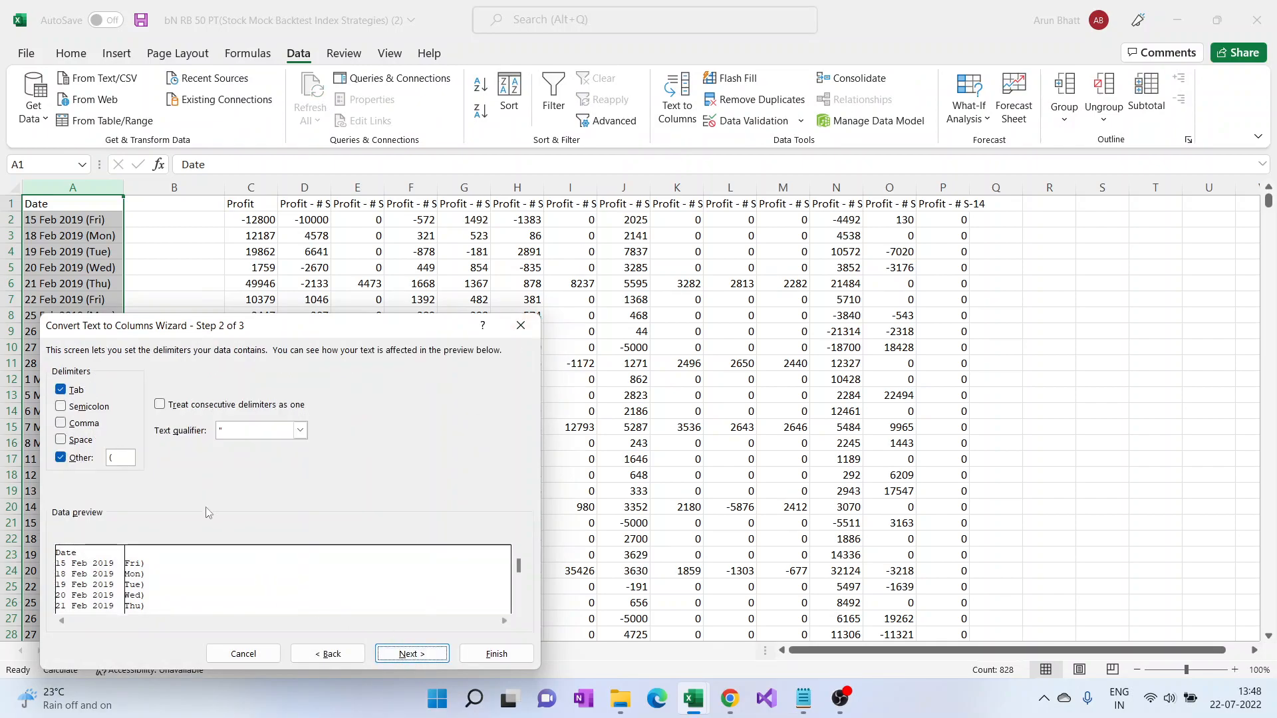
{"action": "left_click", "coordinate": [496, 654]}
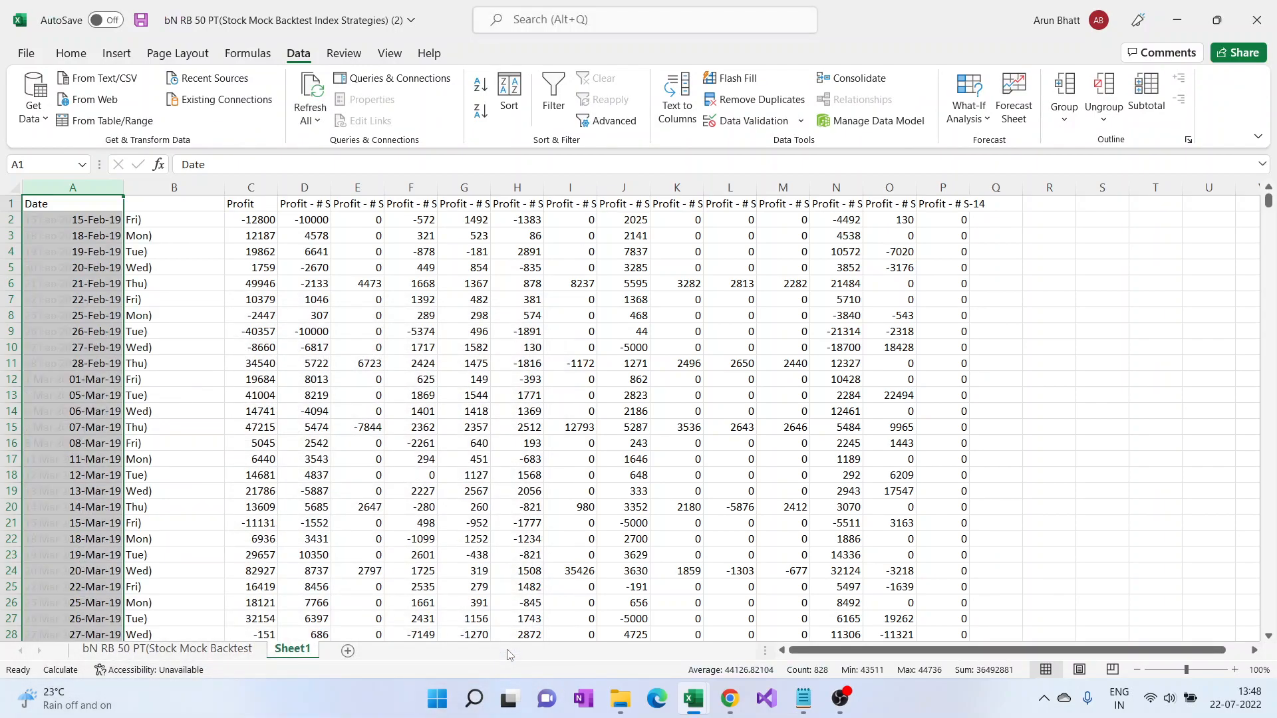
{"action": "left_click", "coordinate": [95, 233]}
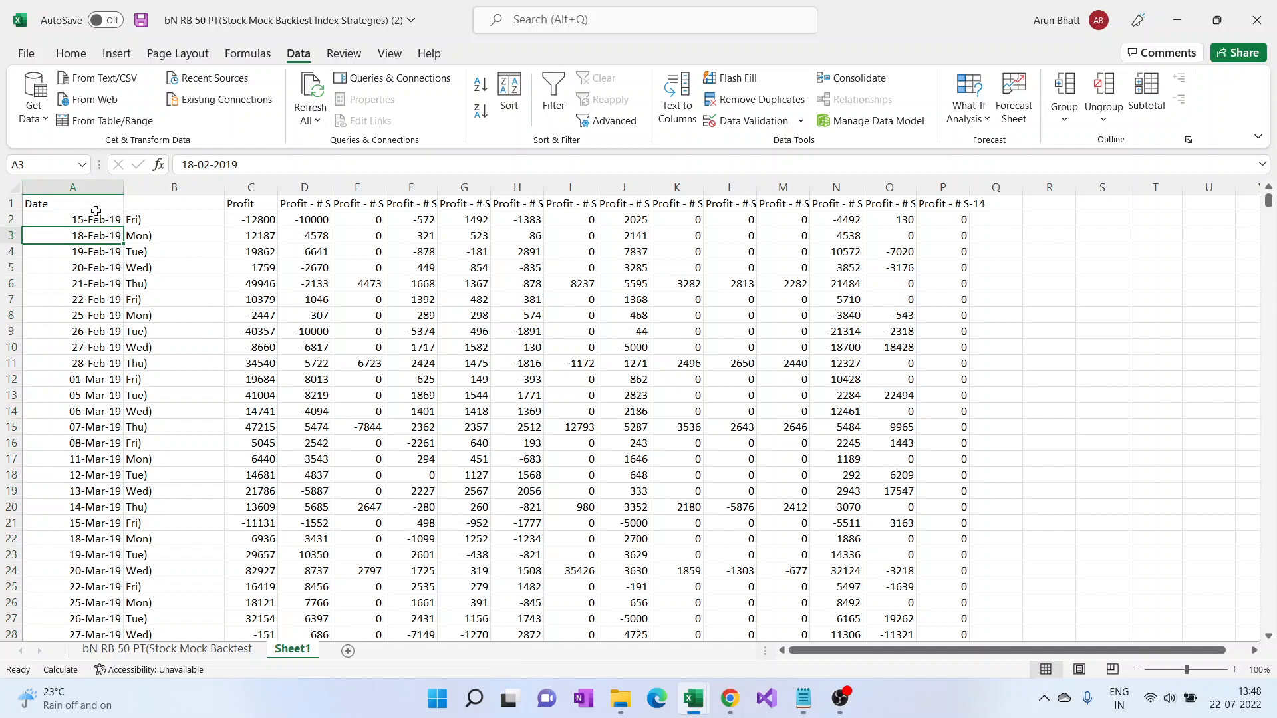
Step: Delete the split-off weekday column between Date and Profit
{"action": "left_click", "coordinate": [167, 187]}
{"action": "right_click", "coordinate": [166, 187]}
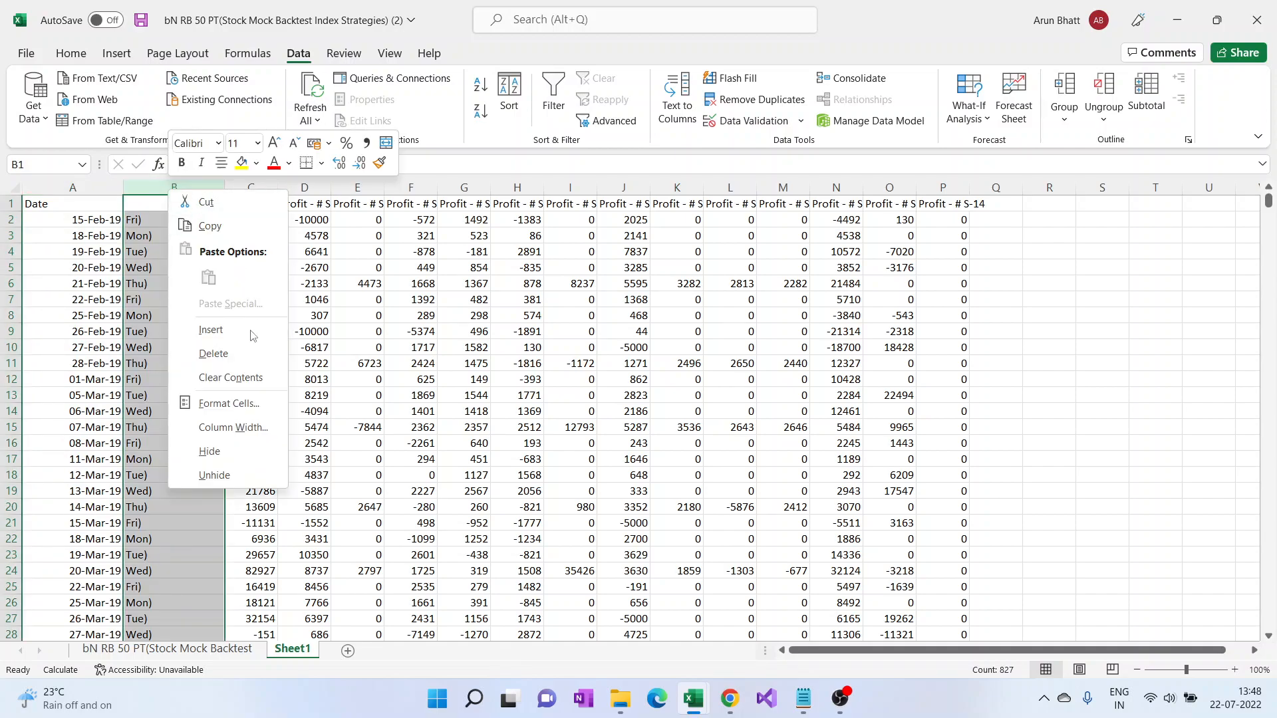
{"action": "left_click", "coordinate": [199, 351]}
{"action": "left_click", "coordinate": [93, 244]}
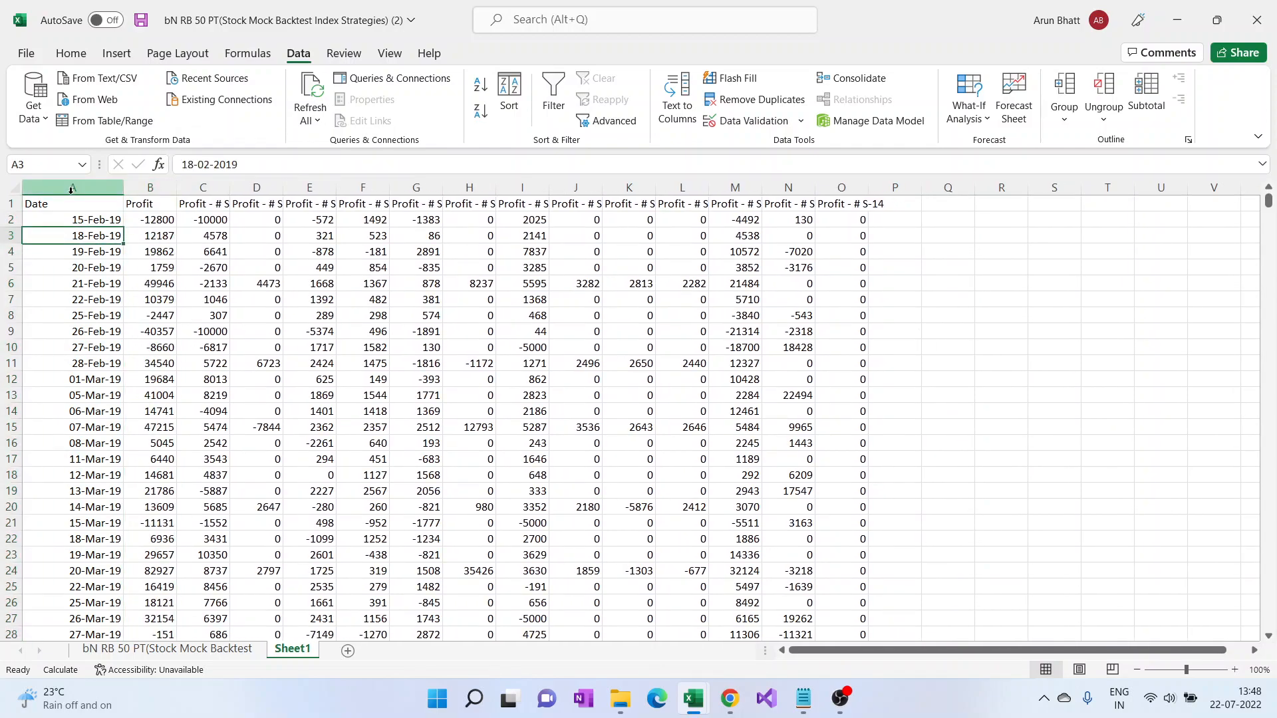
Step: Copy the full columns A to O, from Date through Profit - # S-14
{"action": "left_click", "coordinate": [108, 201]}
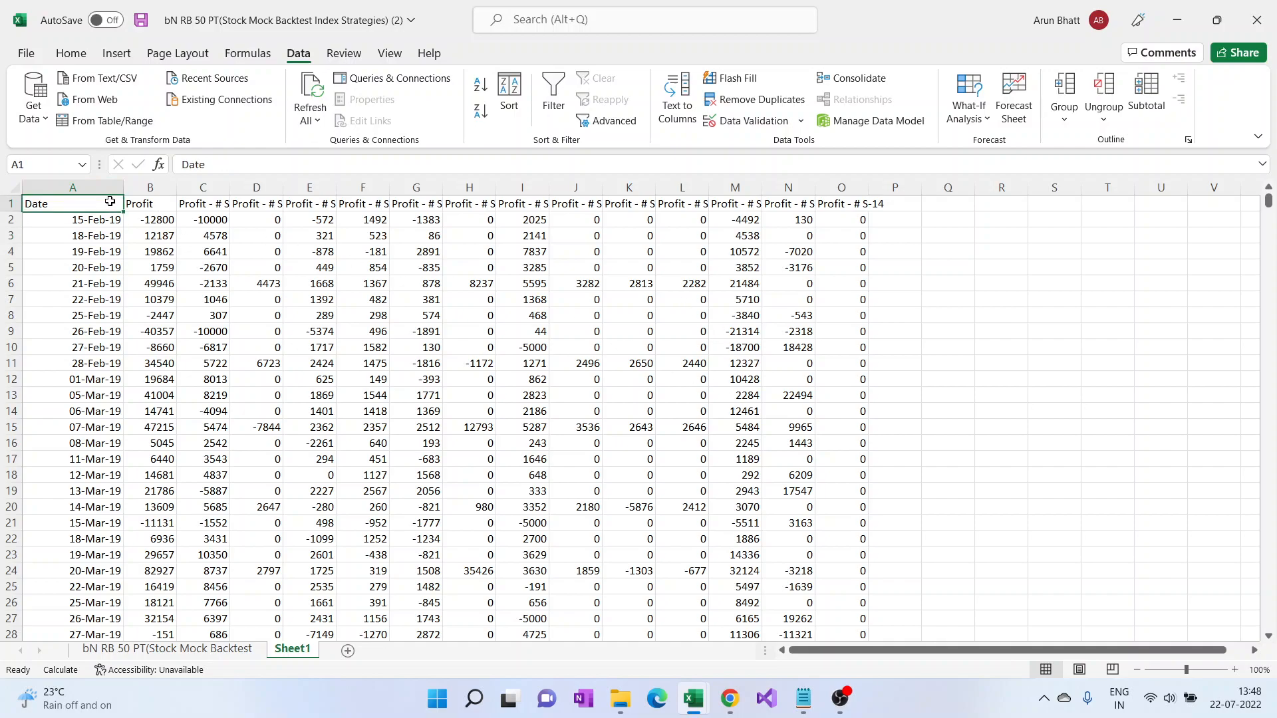
{"action": "scroll", "coordinate": [744, 489], "scroll_direction": "down", "scroll_amount": 6}
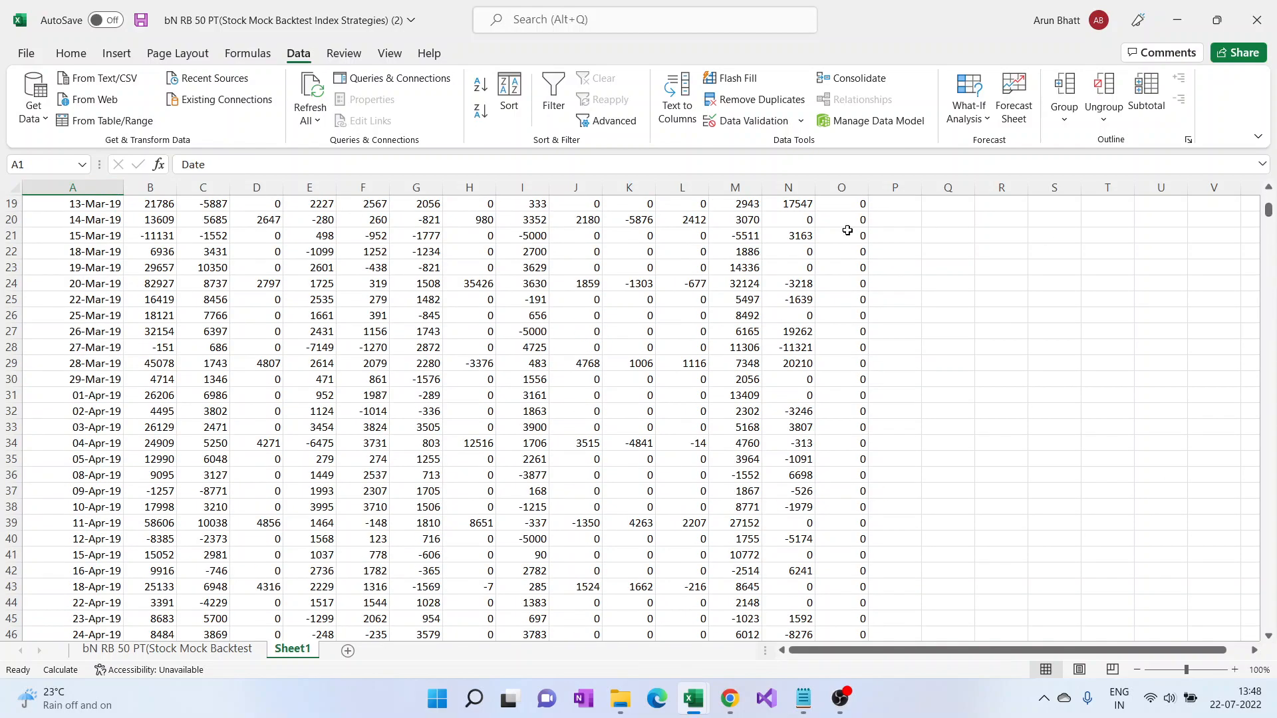
{"action": "scroll", "coordinate": [102, 196], "scroll_direction": "up", "scroll_amount": 6}
{"action": "left_click_drag", "start_coordinate": [73, 188], "coordinate": [859, 194]}
{"action": "key", "text": "ctrl+c"}
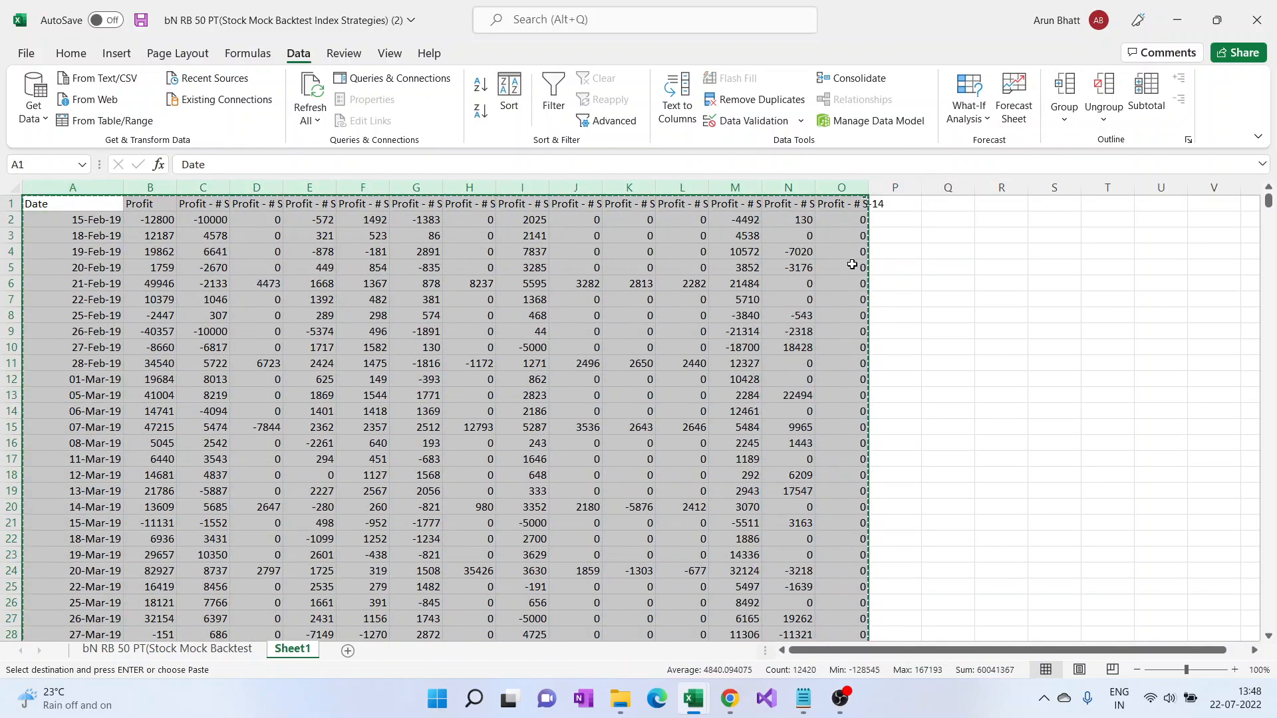
Step: Switch to the Basket Backtesting-Actuals - Demo workbook in Excel and open its Sheet1
{"action": "key", "text": "alt+Tab"}
{"action": "left_click", "coordinate": [222, 484]}
{"action": "key", "text": "alt+Tab"}
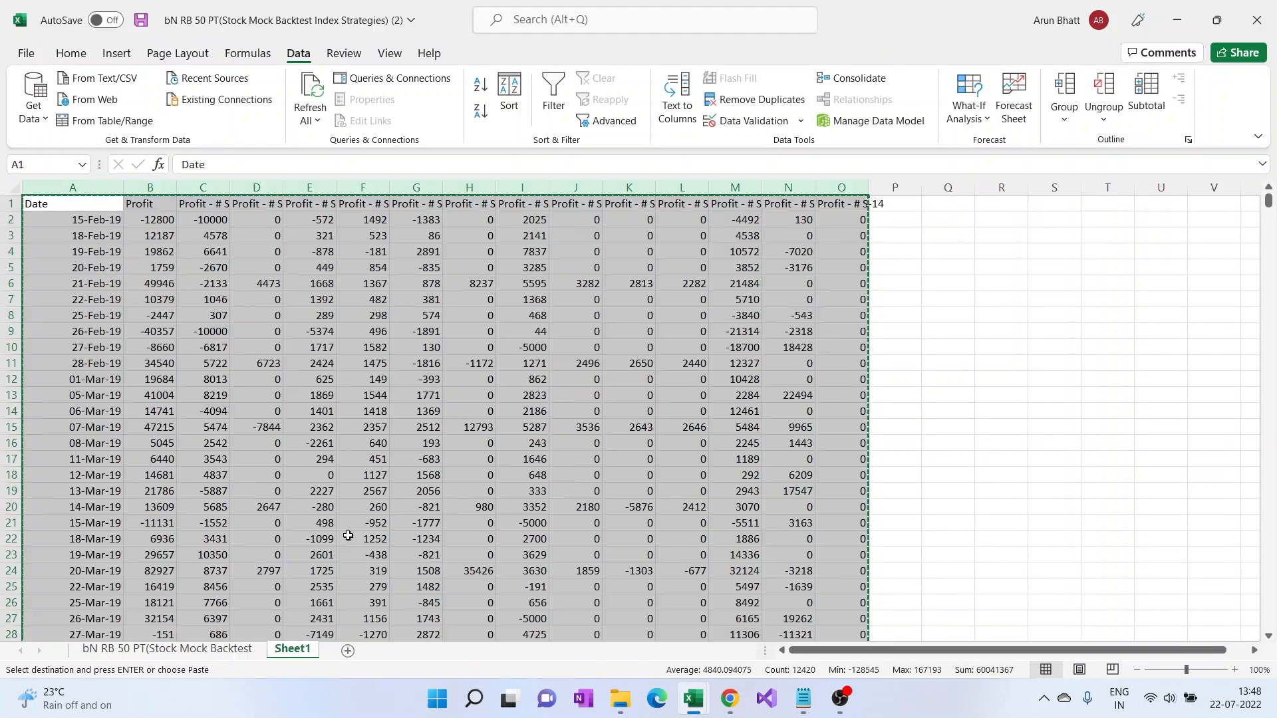
{"action": "key", "text": "alt+Tab"}
{"action": "key", "text": "Tab"}
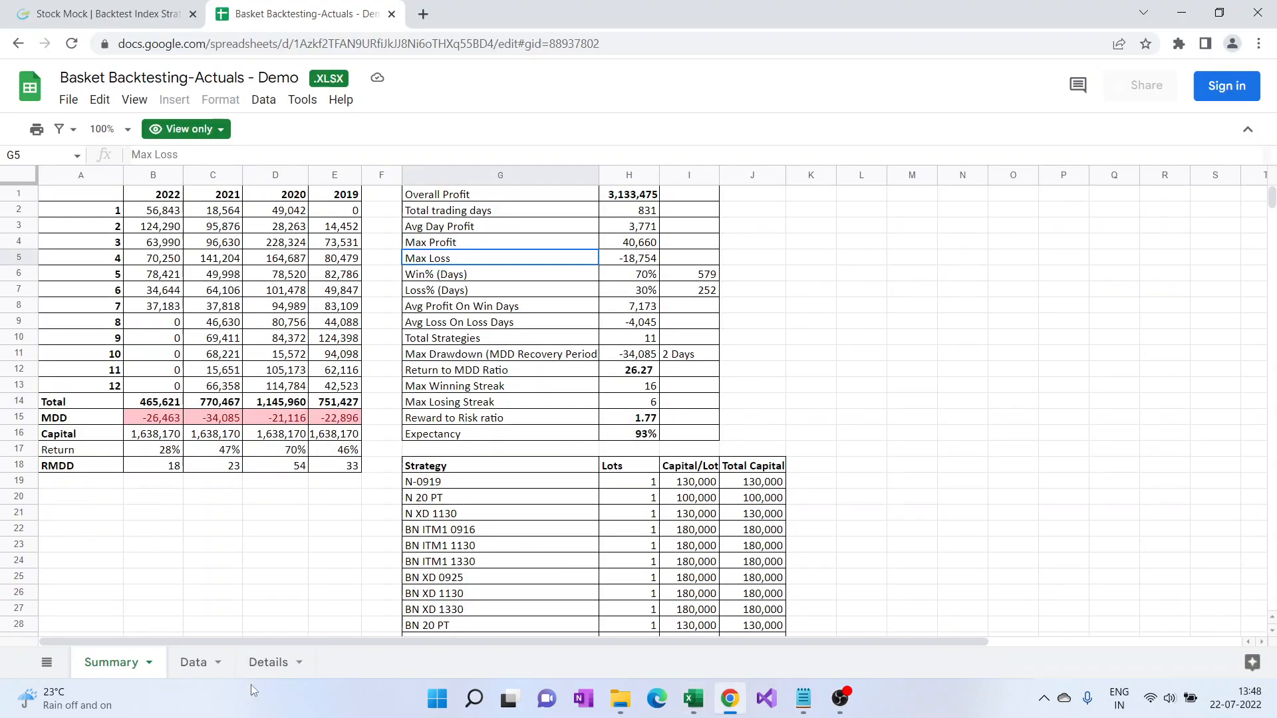
{"action": "key", "text": "alt+Tab"}
{"action": "key", "text": "alt+Tab"}
{"action": "key", "text": "Tab"}
{"action": "key", "text": "Tab"}
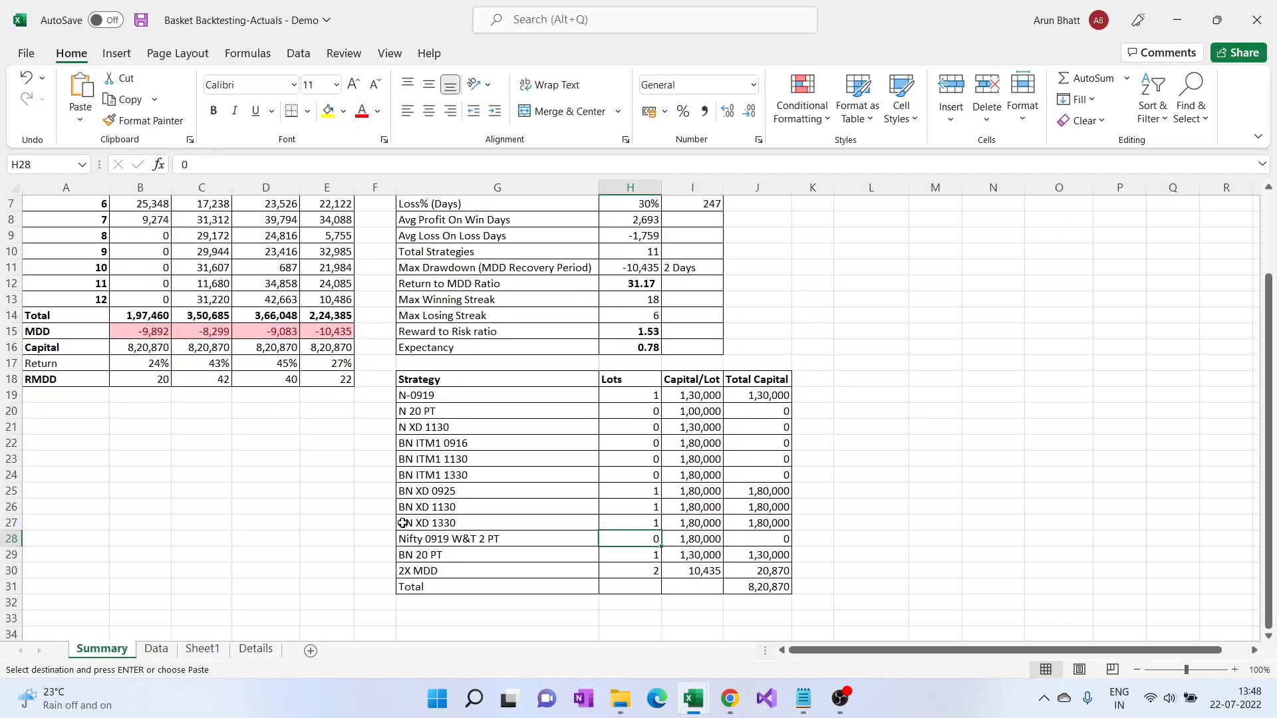
{"action": "left_click", "coordinate": [204, 650]}
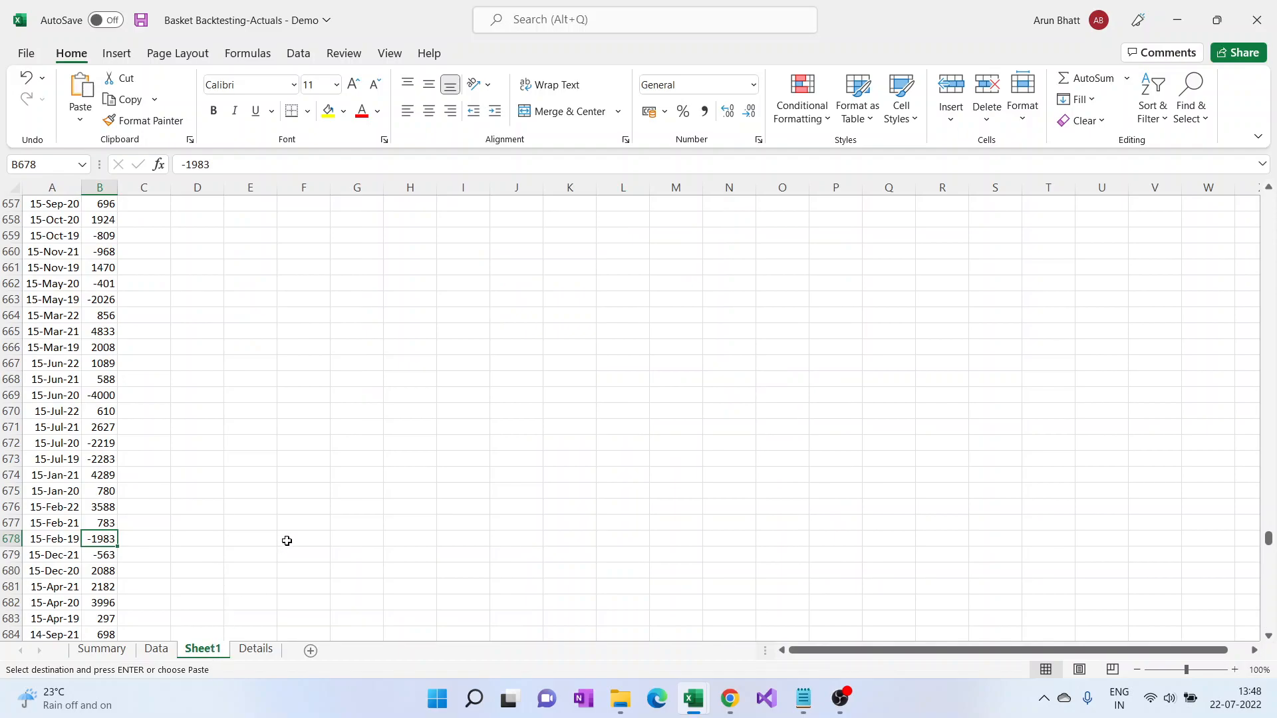
Step: Replace the entire contents of Sheet1 with the cleaned multi-strategy profit table from the bN RB 50 PT workbook
{"action": "key", "text": "alt+Tab"}
{"action": "key", "text": "ctrl+a"}
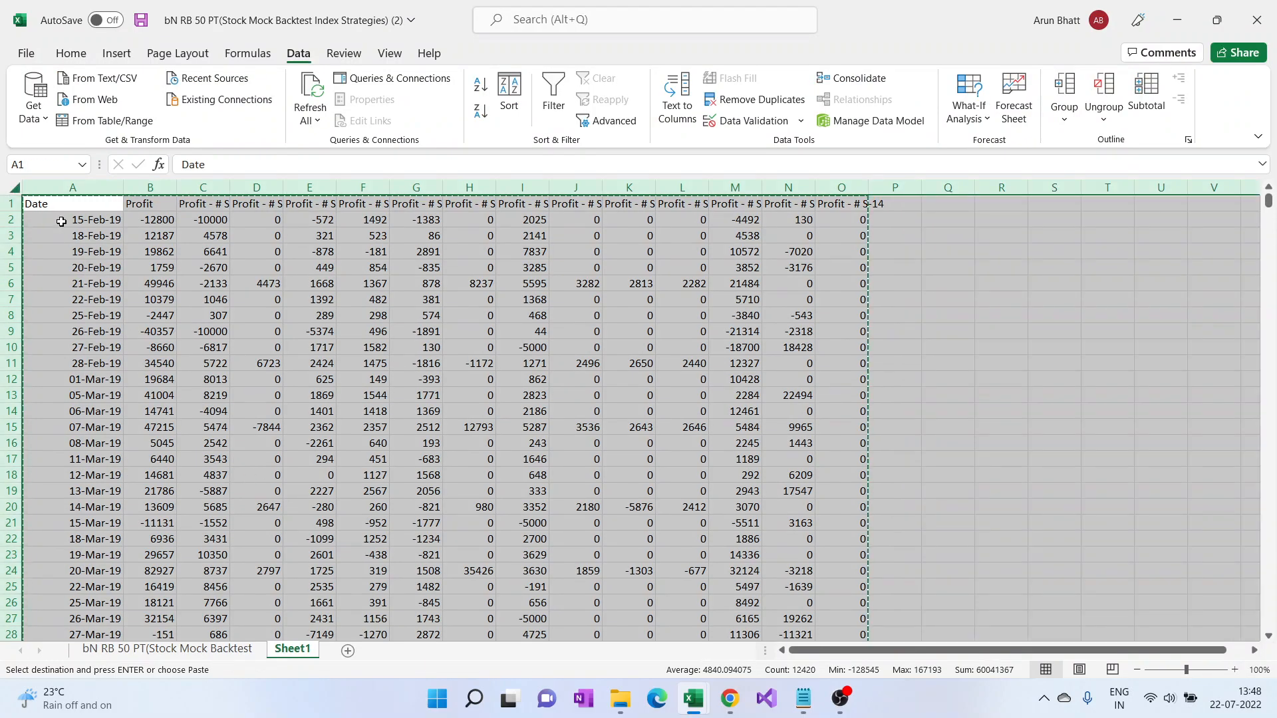
{"action": "key", "text": "alt+Tab"}
{"action": "left_click", "coordinate": [13, 189]}
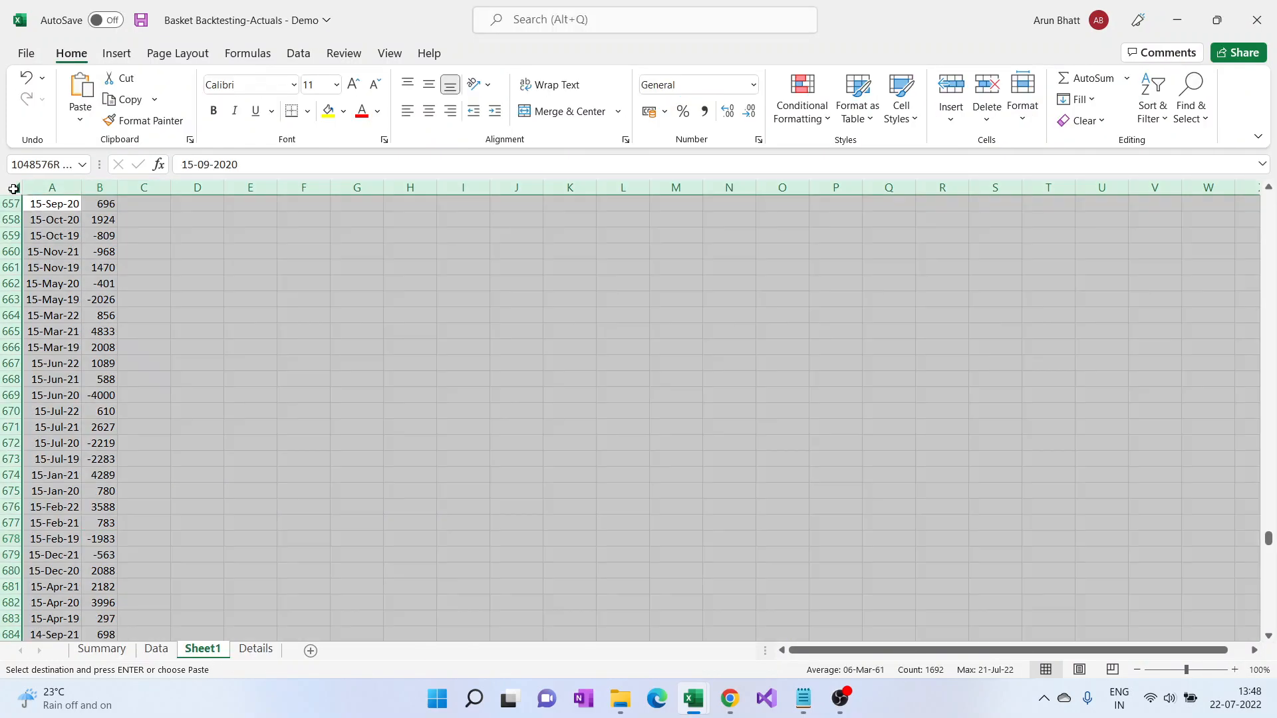
{"action": "left_click_drag", "start_coordinate": [1269, 542], "coordinate": [1268, 193]}
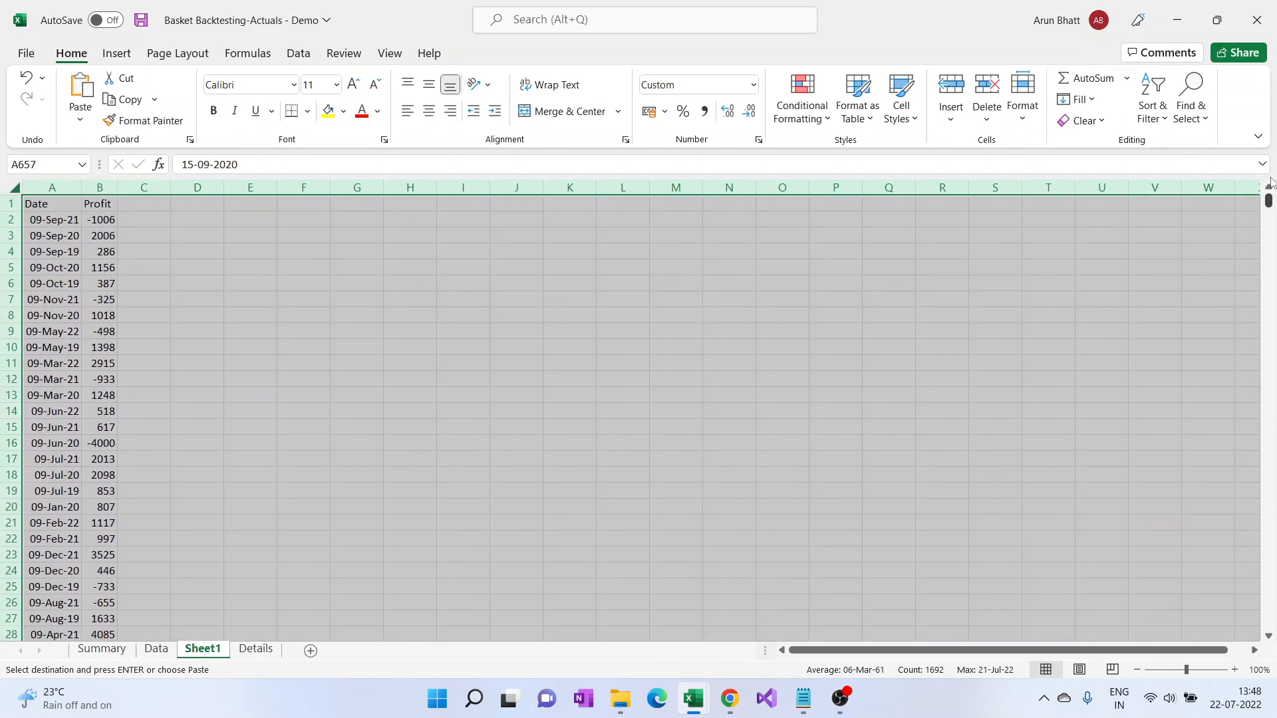
{"action": "left_click", "coordinate": [137, 237]}
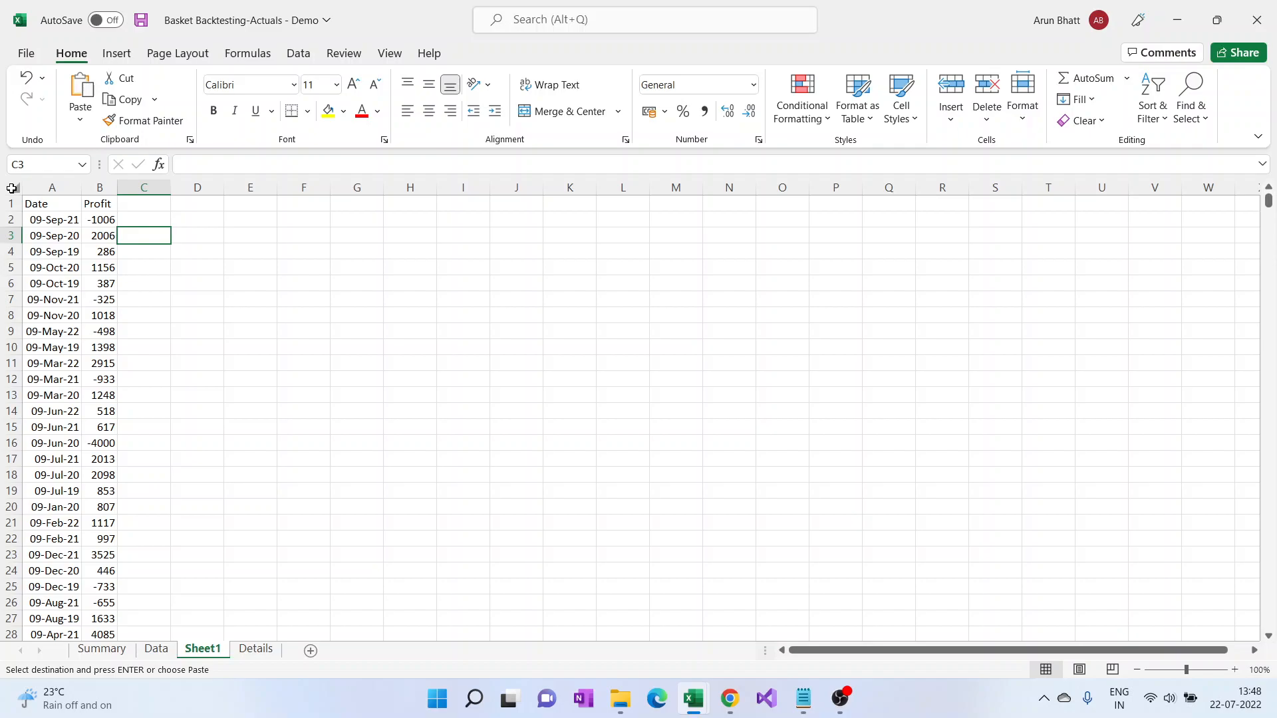
{"action": "left_click", "coordinate": [12, 188]}
{"action": "key", "text": "ctrl+v"}
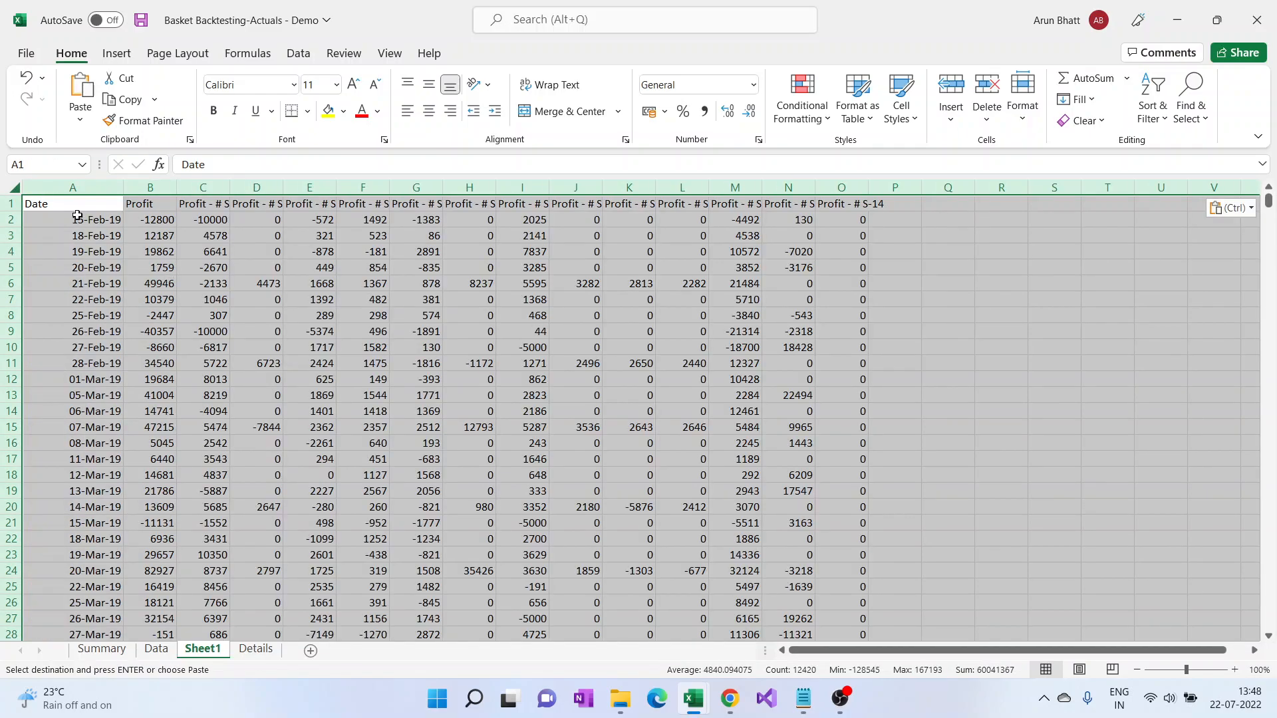
Step: Fit the widths of the Date, Profit - # S-3 and Profit - # S-4 columns on Sheet1 to their contents
{"action": "left_click", "coordinate": [74, 204]}
{"action": "left_click", "coordinate": [319, 208]}
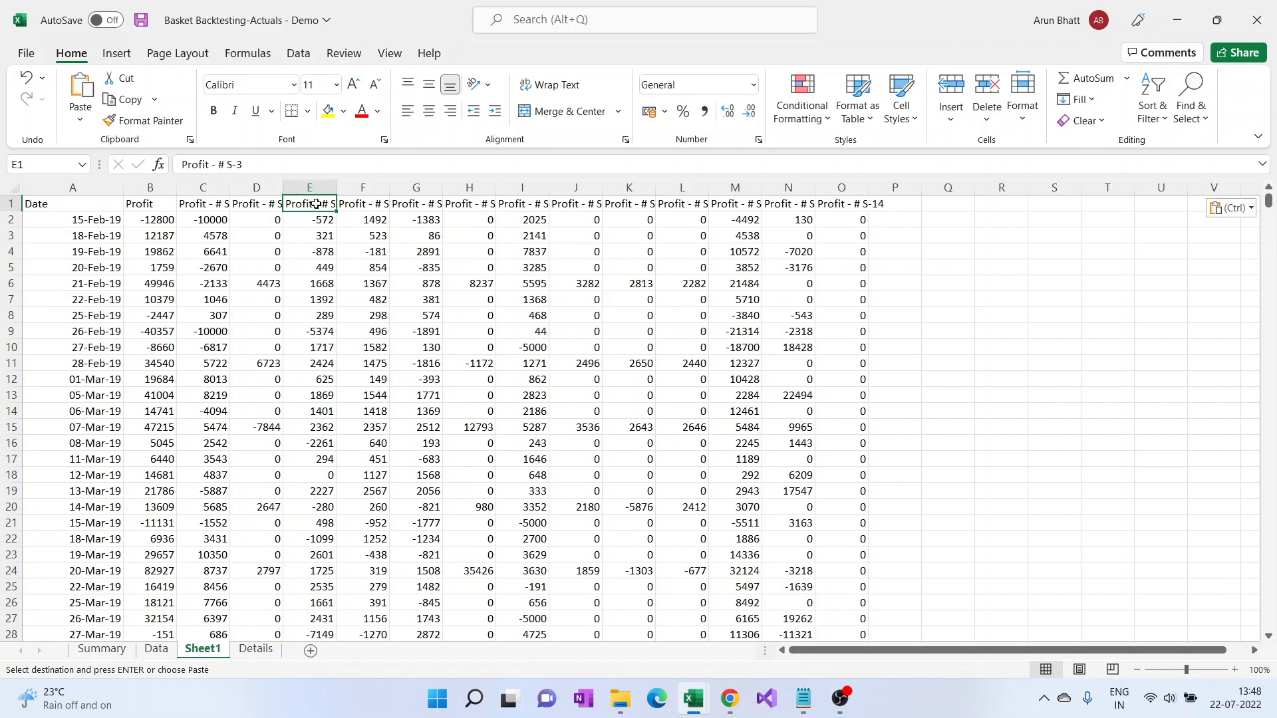
{"action": "left_click", "coordinate": [117, 188]}
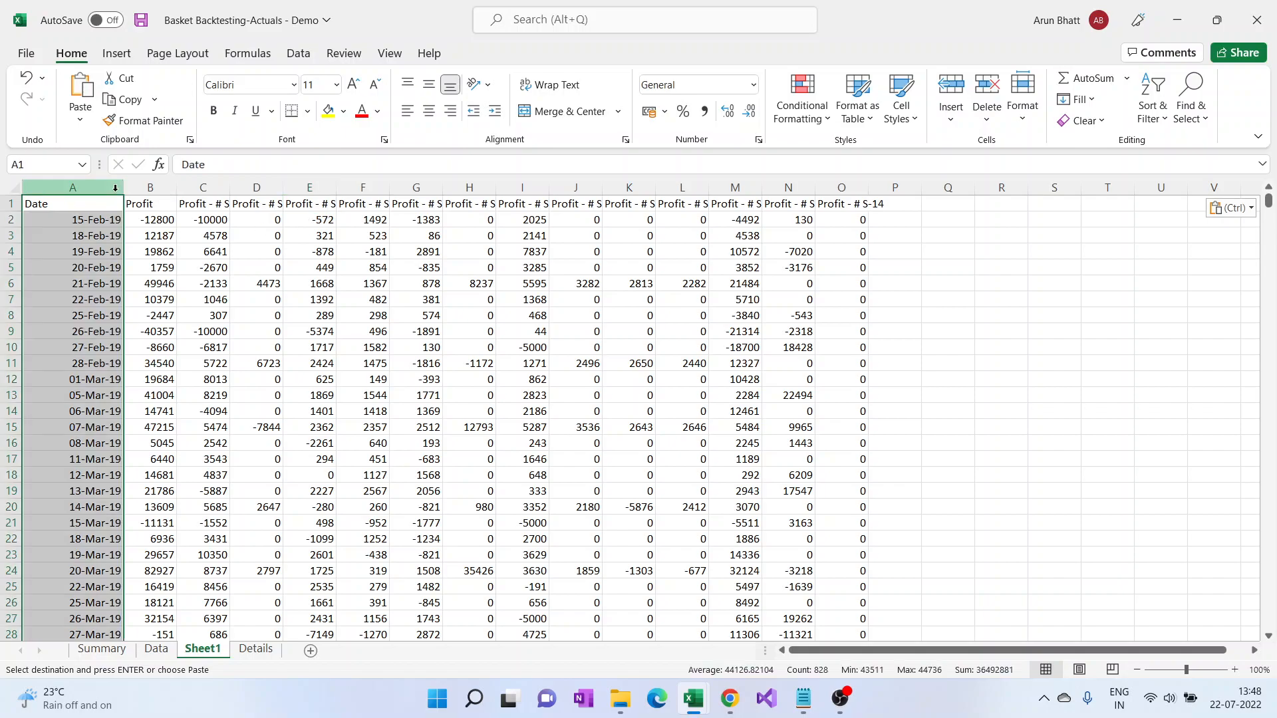
{"action": "double_click", "coordinate": [123, 187]}
{"action": "left_click", "coordinate": [311, 204]}
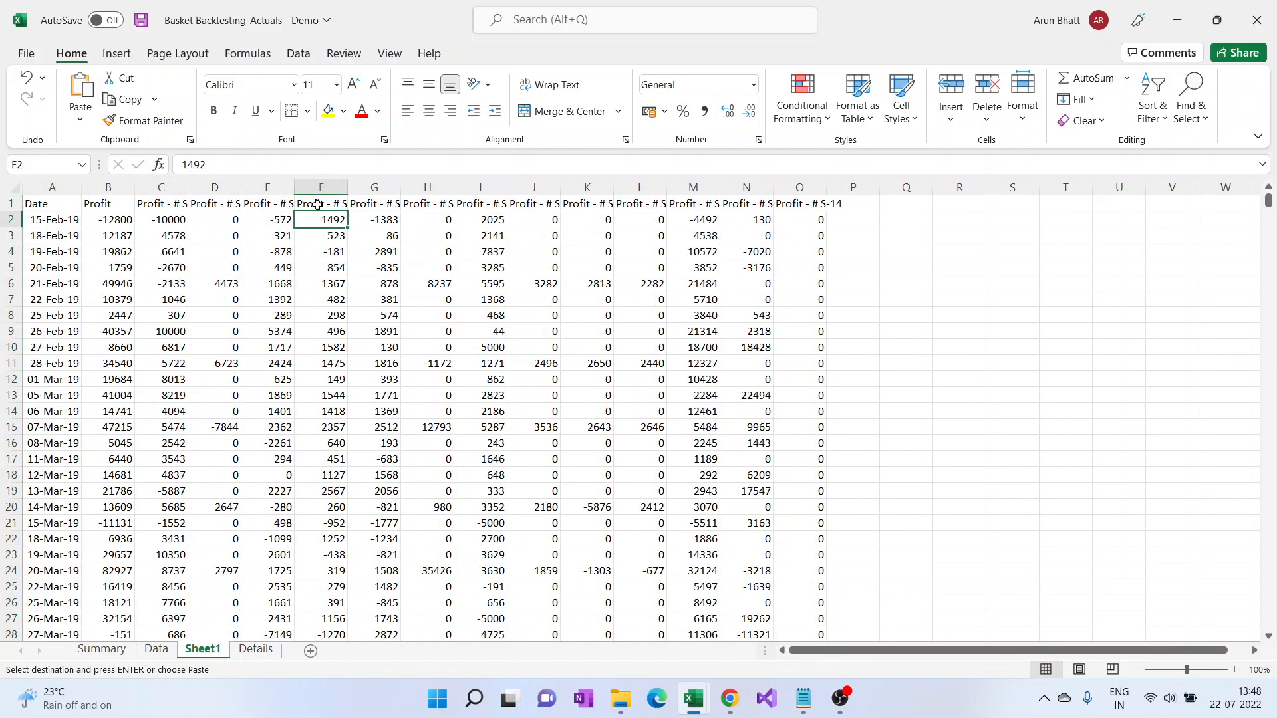
{"action": "double_click", "coordinate": [348, 187]}
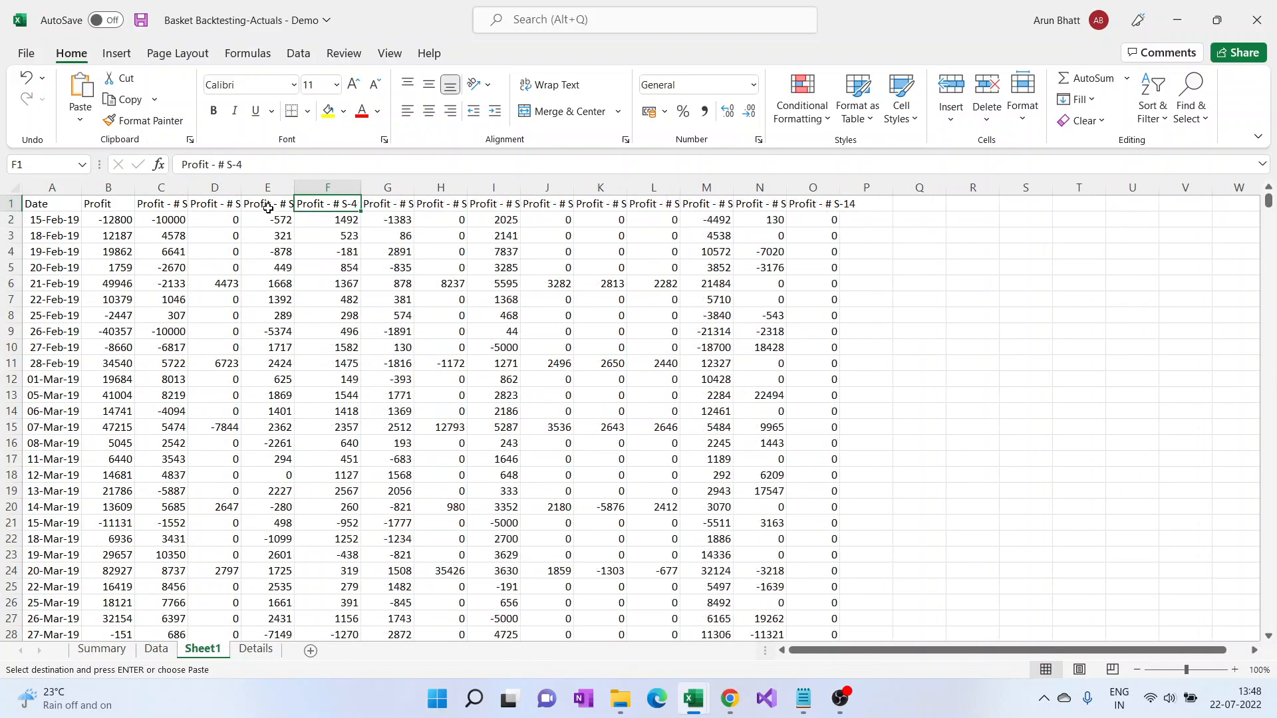
{"action": "double_click", "coordinate": [294, 188]}
{"action": "left_click", "coordinate": [285, 225]}
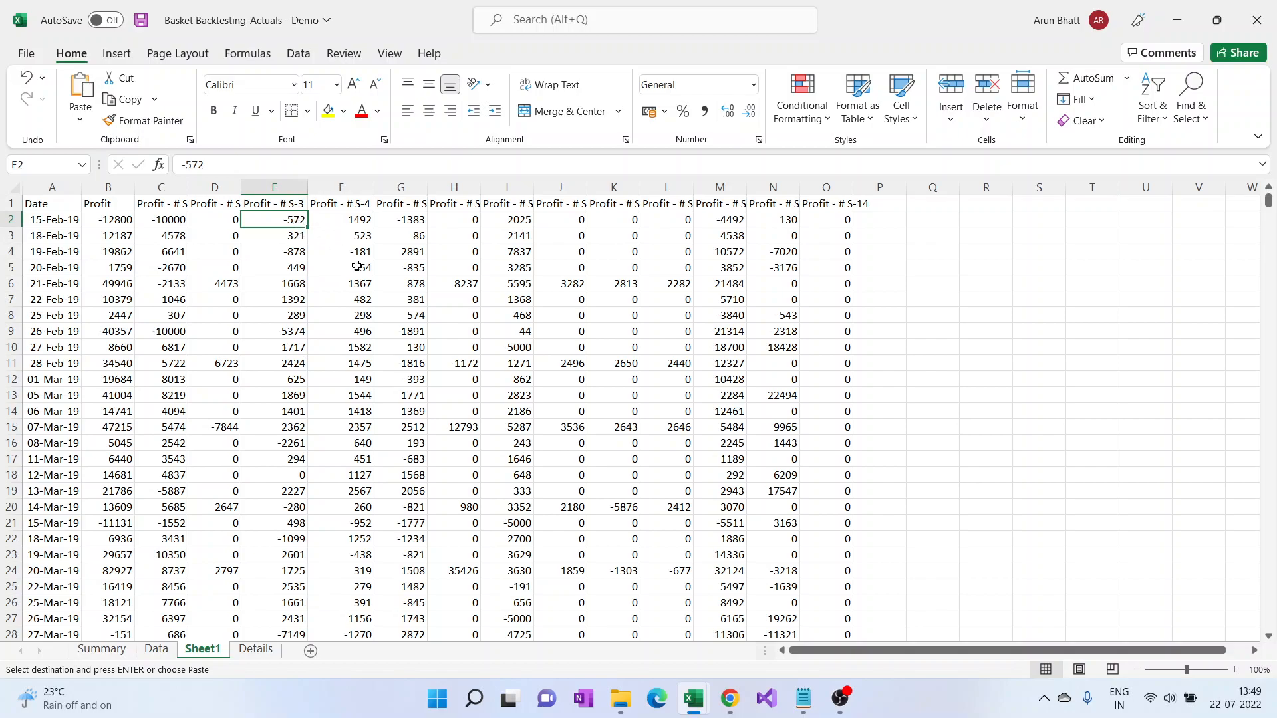
Step: Insert a blank column before BN 20PT on the Data sheet and head it S3
{"action": "left_click", "coordinate": [156, 649]}
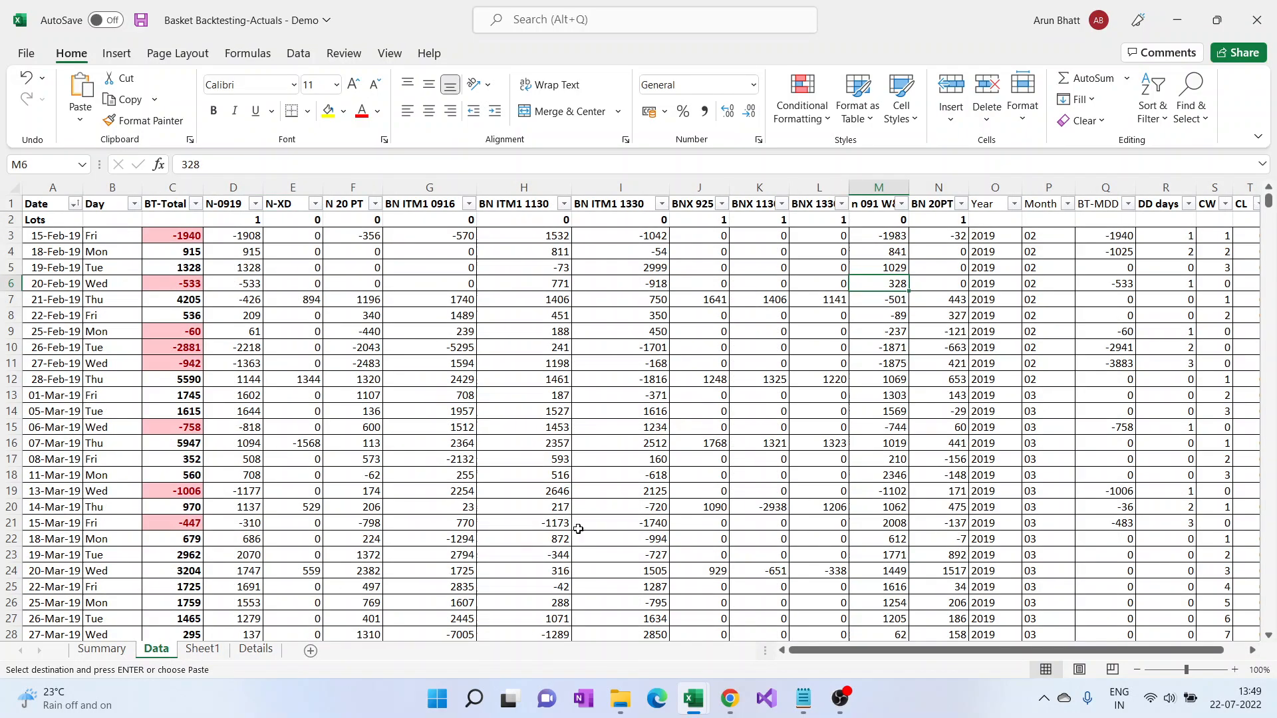
{"action": "right_click", "coordinate": [938, 187]}
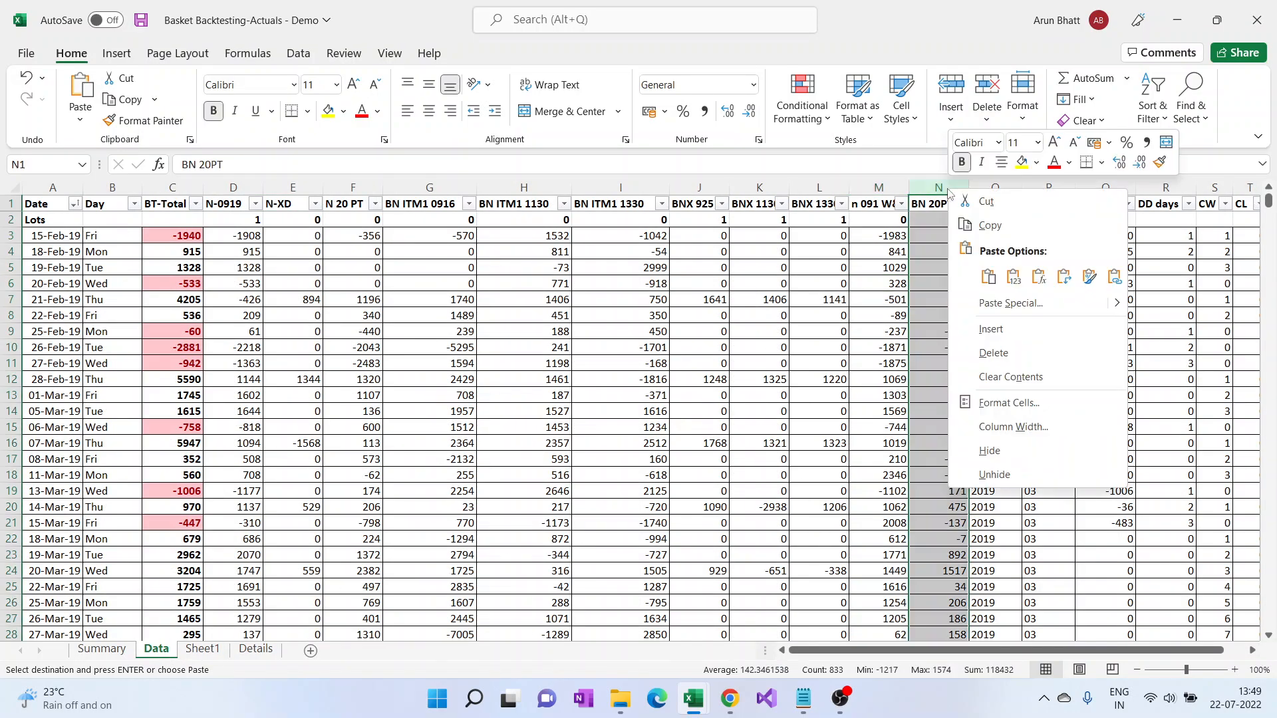
{"action": "left_click", "coordinate": [938, 187]}
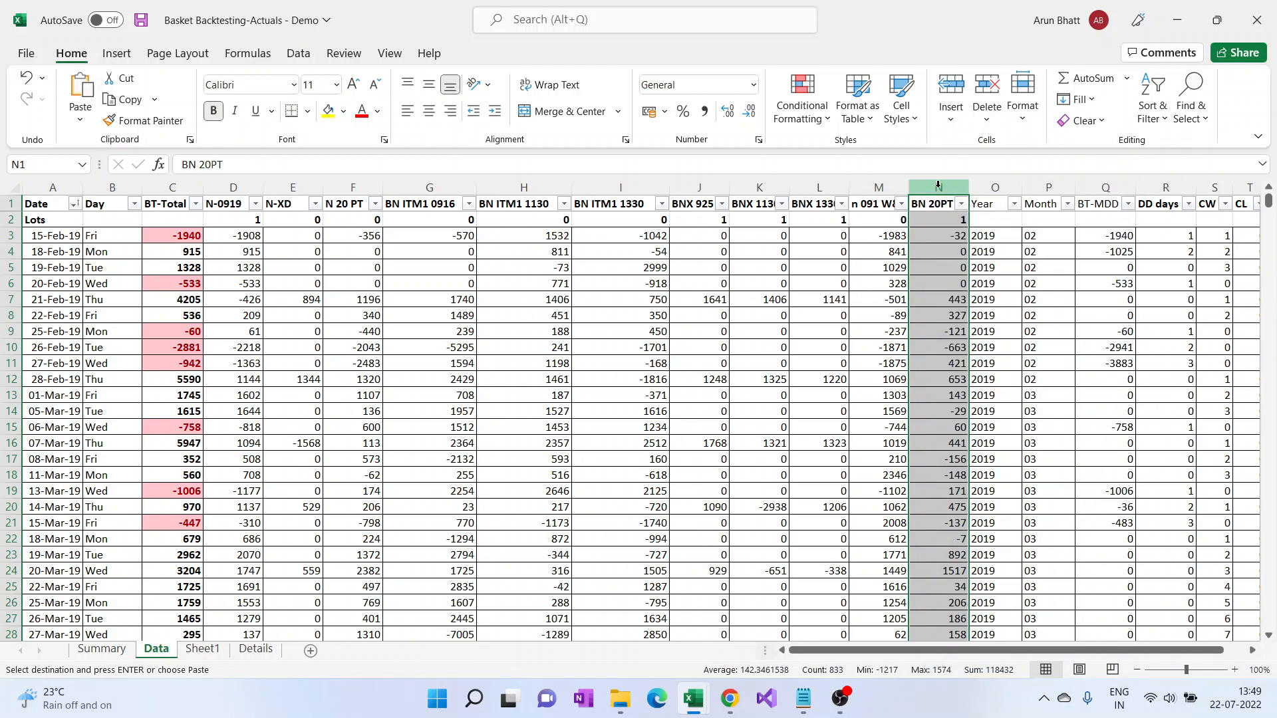
{"action": "right_click", "coordinate": [935, 180]}
{"action": "left_click", "coordinate": [964, 323]}
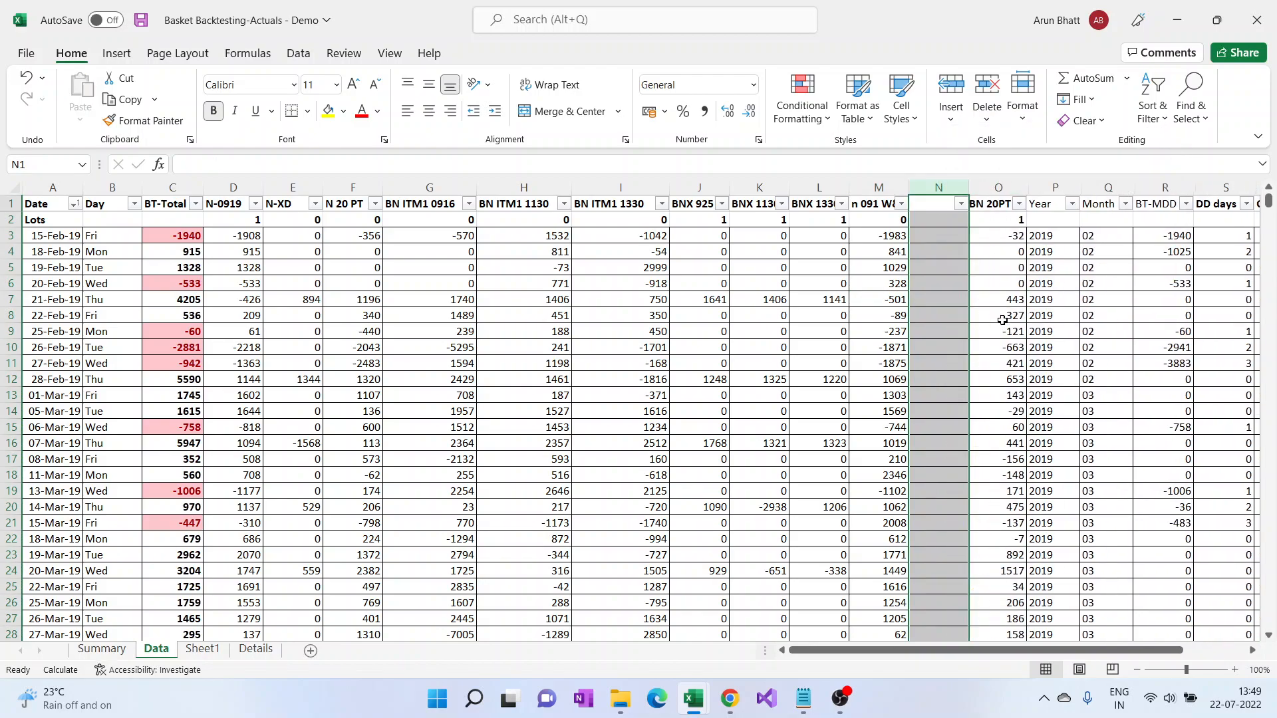
{"action": "left_click", "coordinate": [938, 203]}
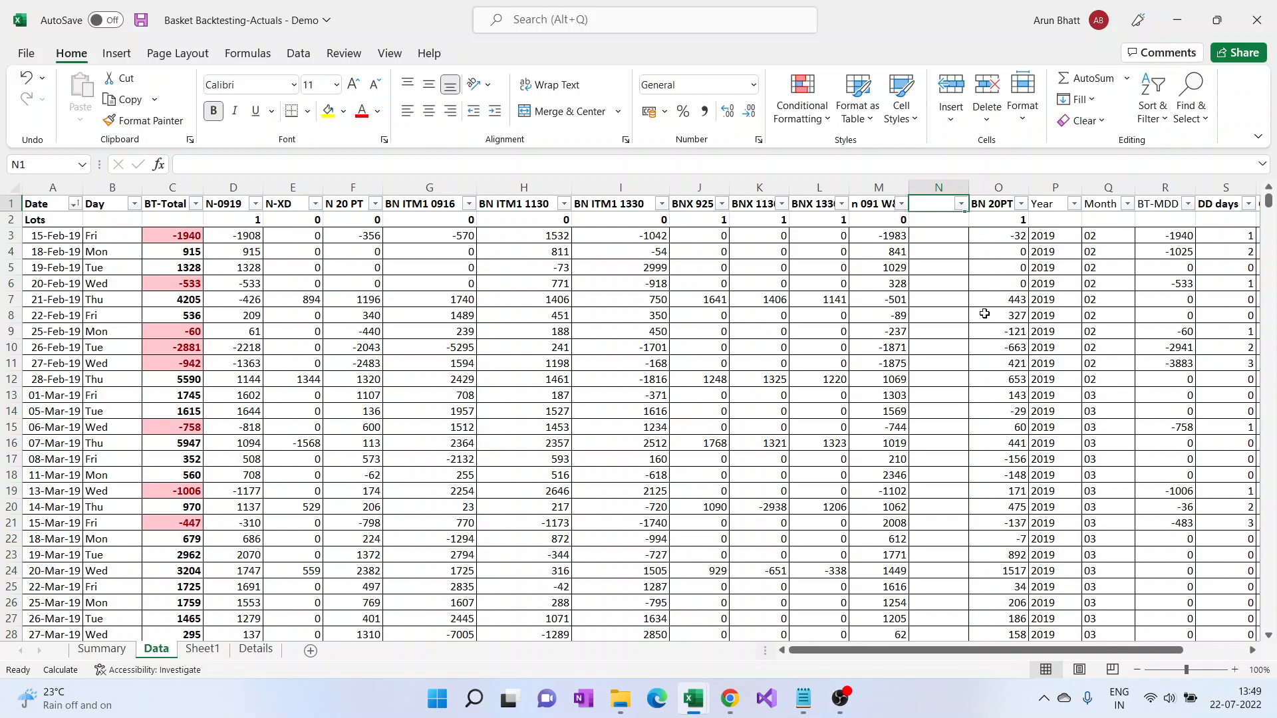
{"action": "type", "text": "S3"}
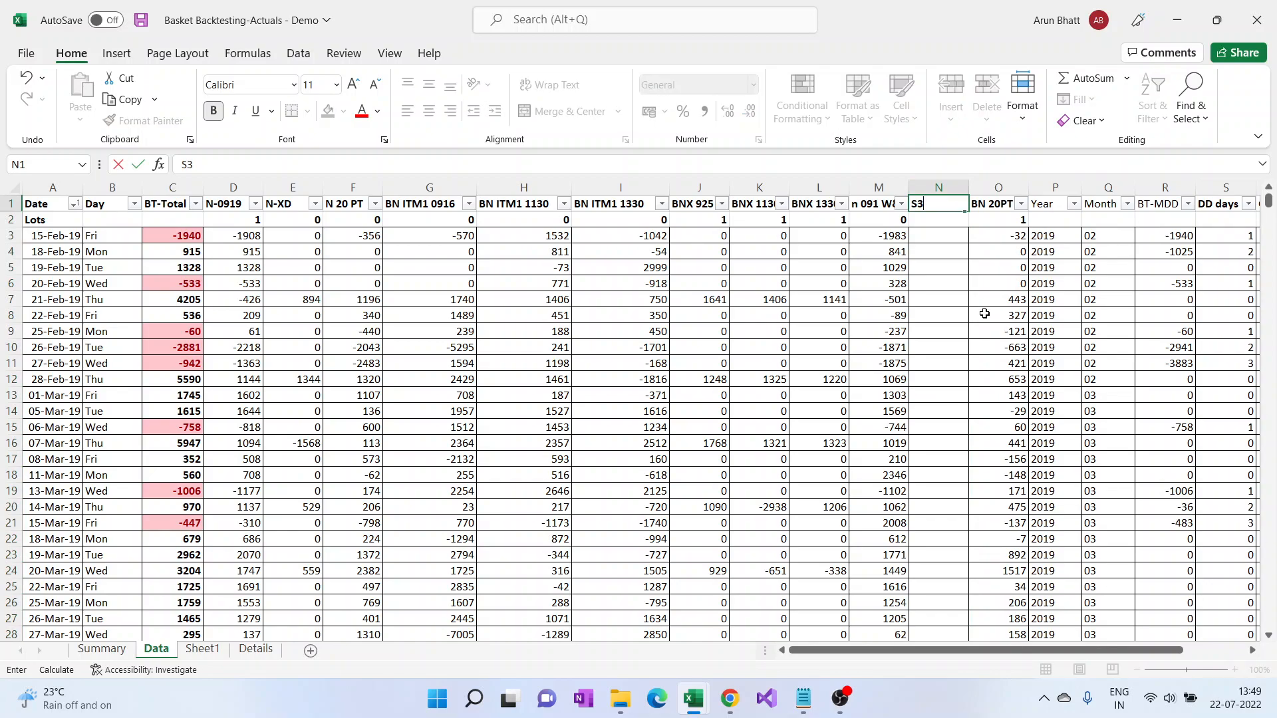
Step: Enter =VLOOKUP(A3,Sheet1!A:O,5,FALSE) in the first date row of the S3 column to fetch its S-3 profit
{"action": "left_click", "coordinate": [937, 241]}
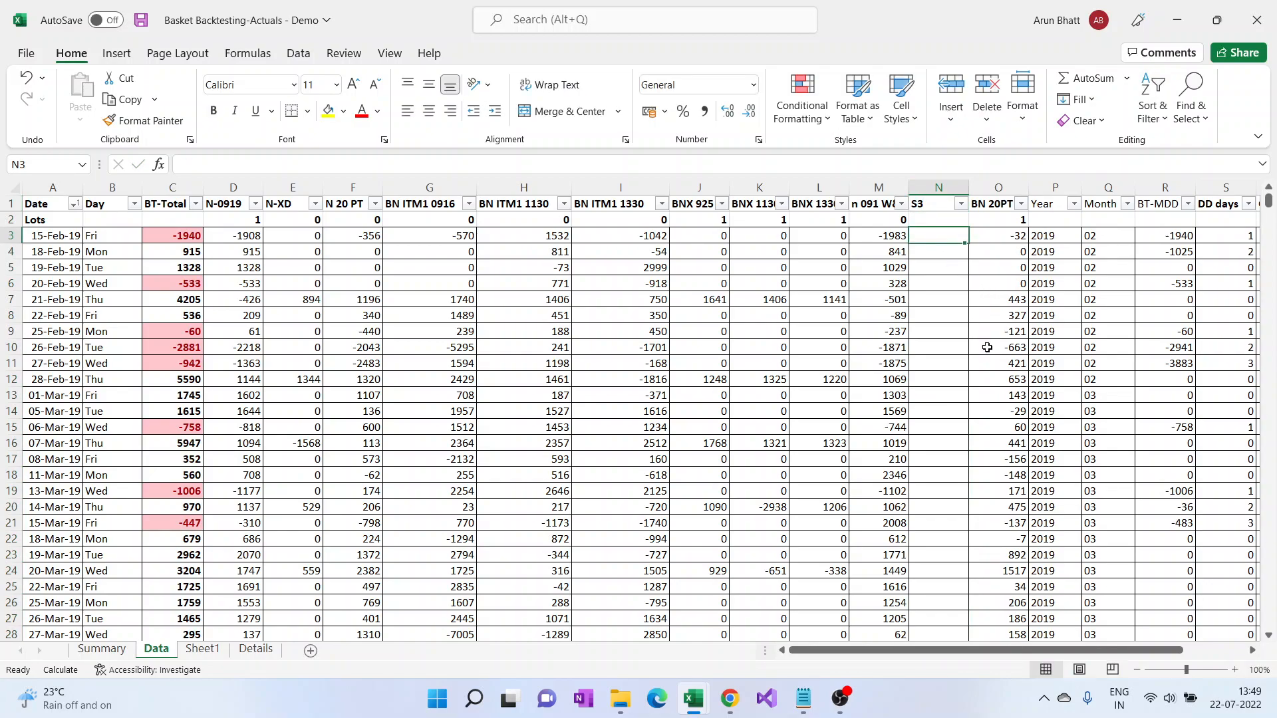
{"action": "type", "text": "=VLOOKUP("}
{"action": "left_click", "coordinate": [55, 236]}
{"action": "type", "text": ","}
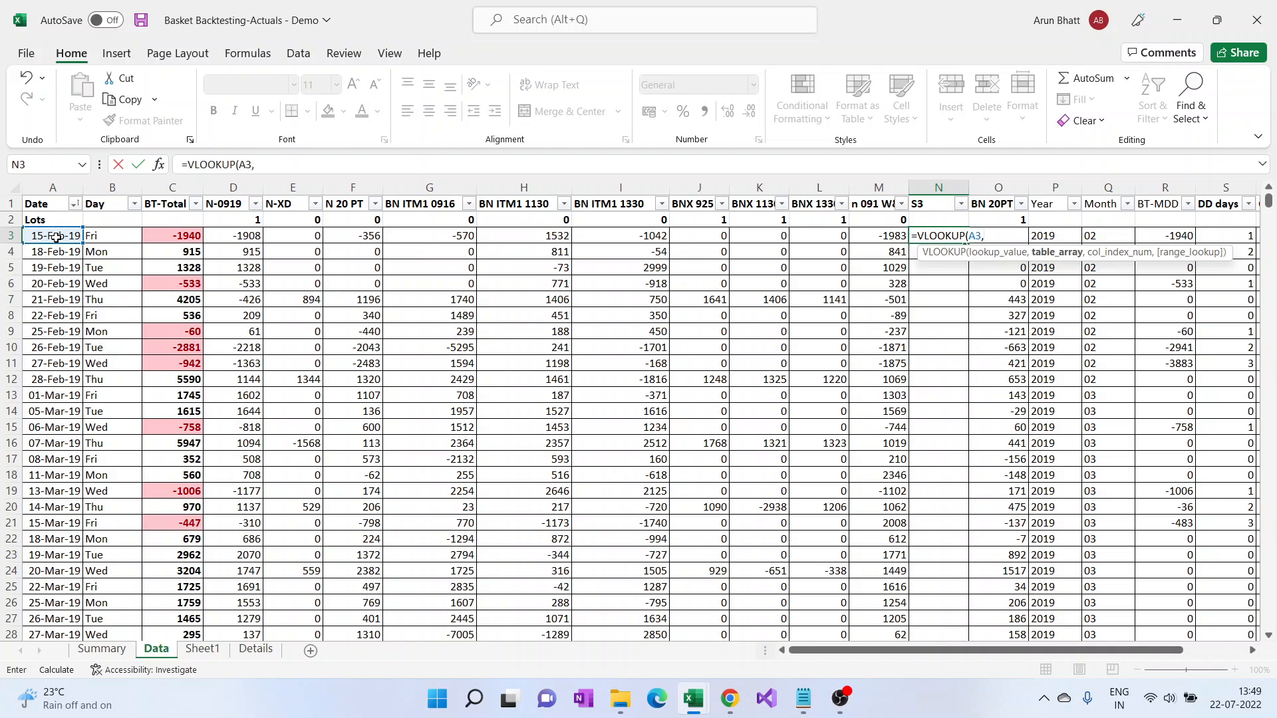
{"action": "left_click", "coordinate": [203, 648]}
{"action": "left_click_drag", "start_coordinate": [52, 187], "coordinate": [828, 185]}
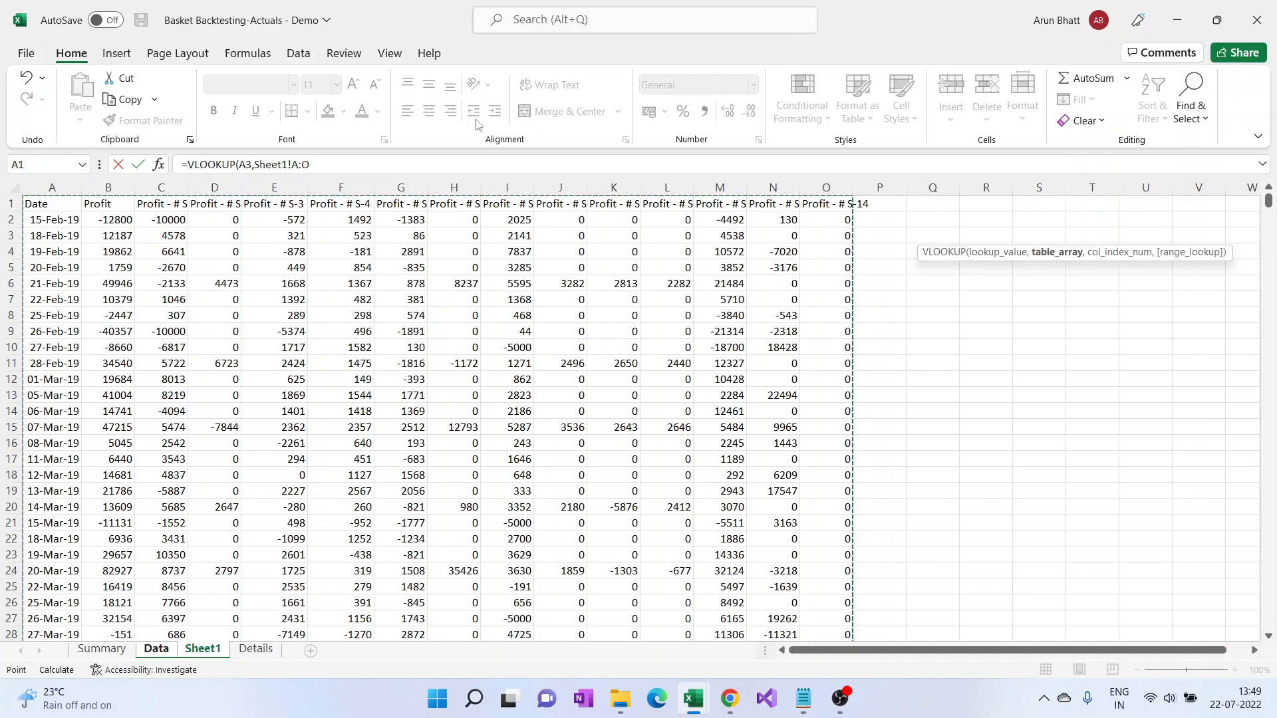
{"action": "left_click", "coordinate": [435, 165]}
{"action": "type", "text": ","}
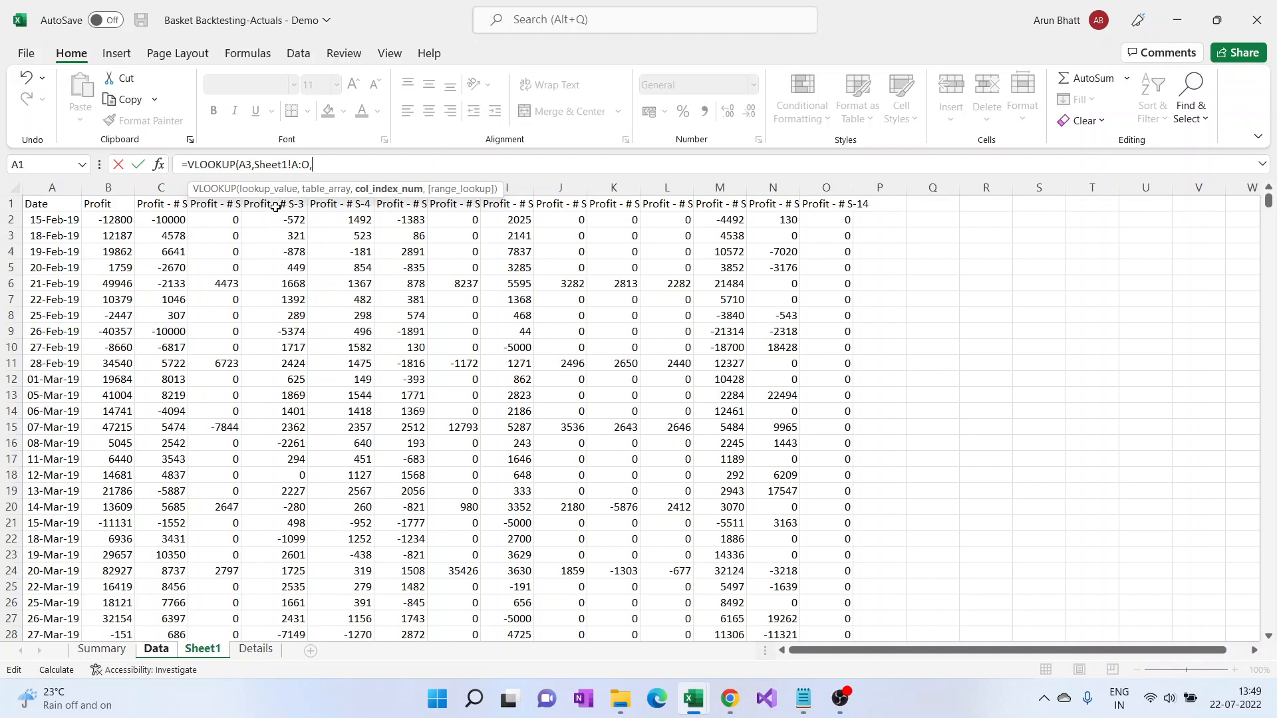
{"action": "type", "text": "5,FALSE)"}
{"action": "key", "text": "Return"}
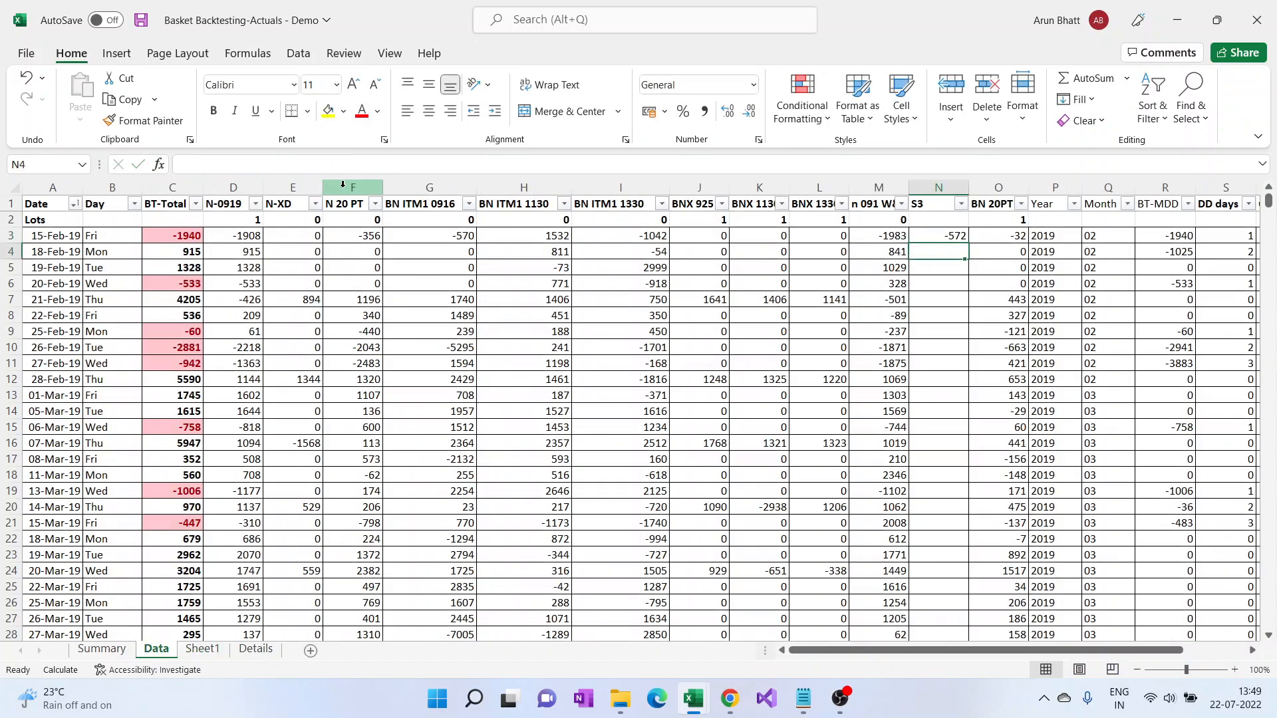
Step: Copy the S3 lookup formula down the column from the second date row to the last date row, 15-Jul-22
{"action": "key", "text": "ctrl+c"}
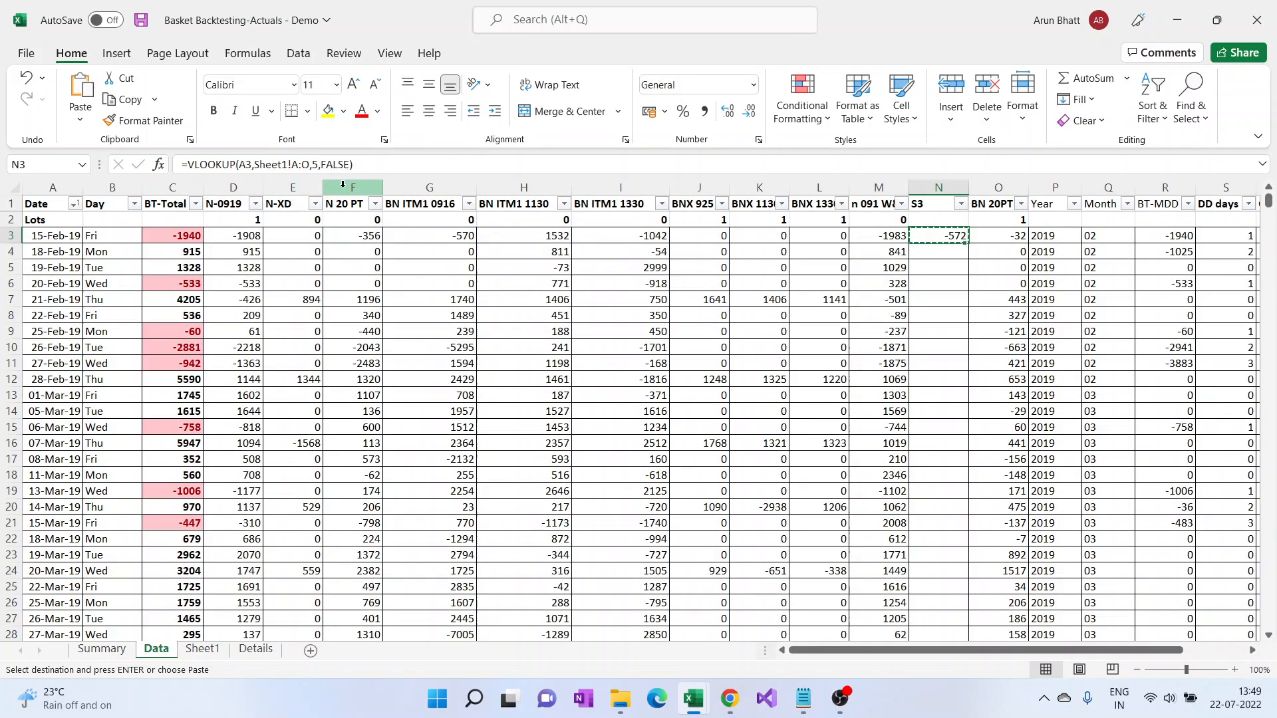
{"action": "key", "text": "Left"}
{"action": "key", "text": "Right"}
{"action": "key", "text": "Down"}
{"action": "left_click_drag", "start_coordinate": [1269, 205], "coordinate": [1268, 621]}
{"action": "left_click", "coordinate": [946, 613], "text": "shift"}
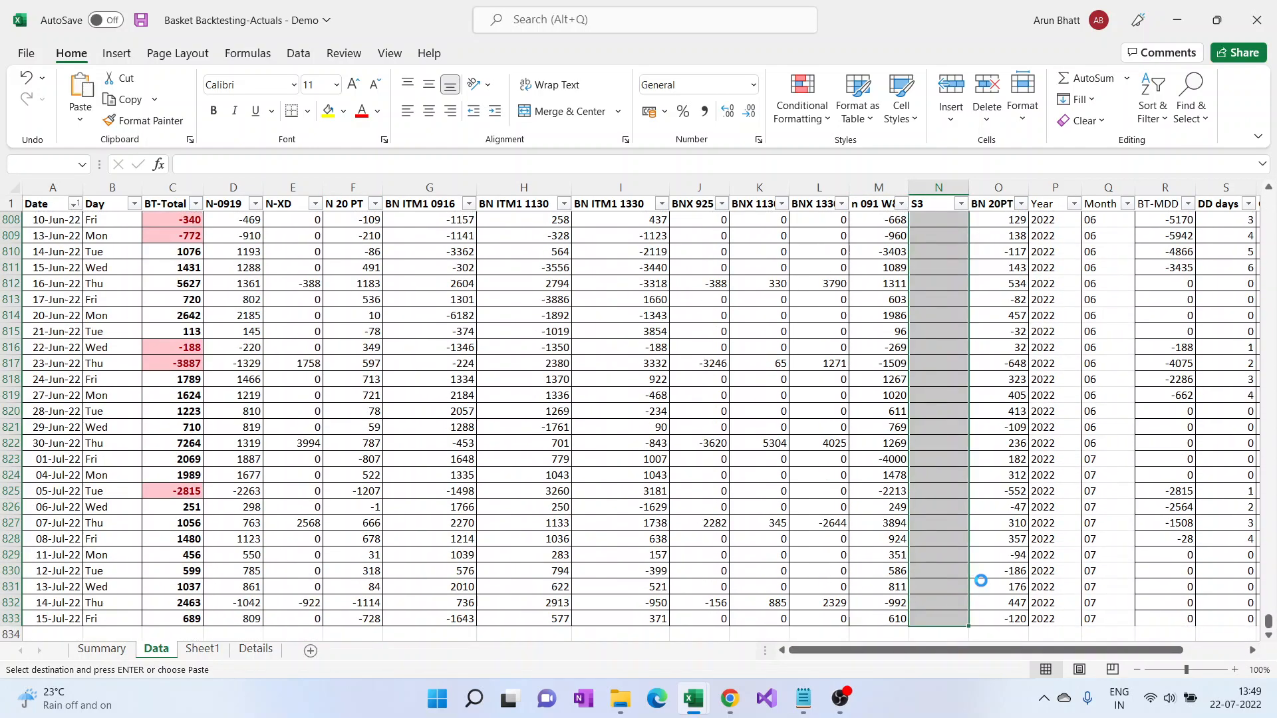
{"action": "key", "text": "ctrl+v"}
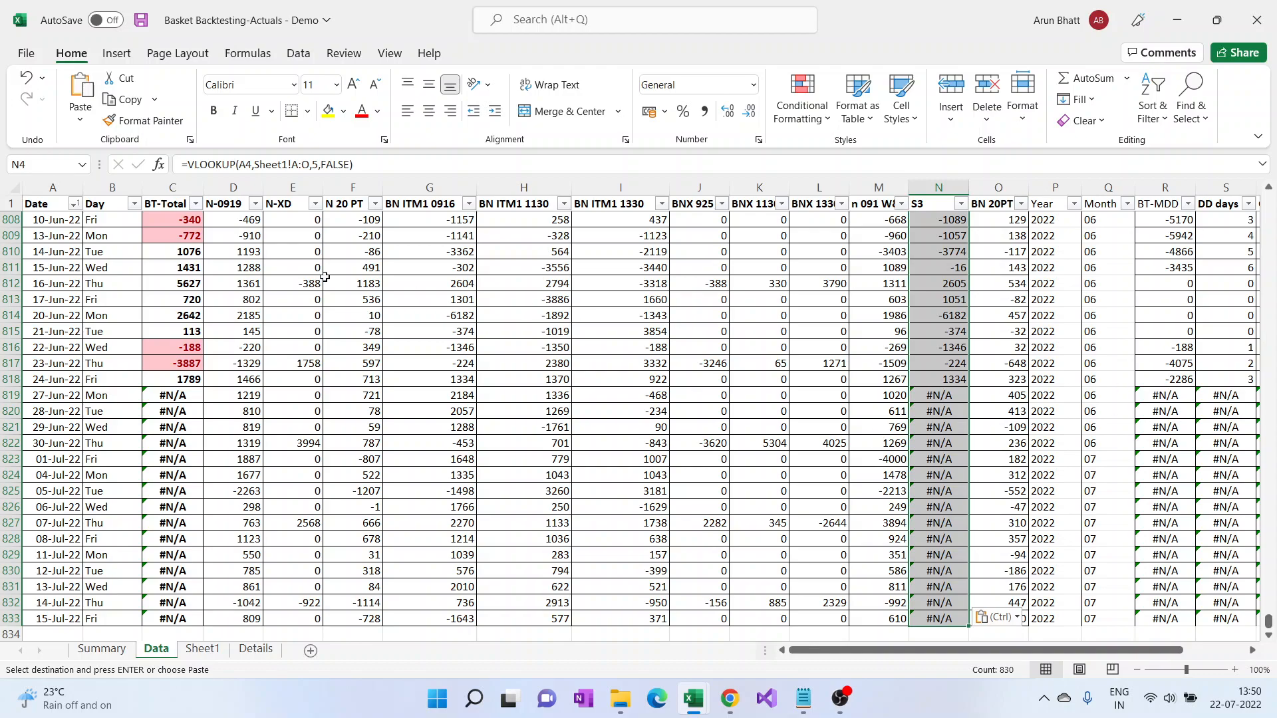
{"action": "left_click", "coordinate": [190, 165]}
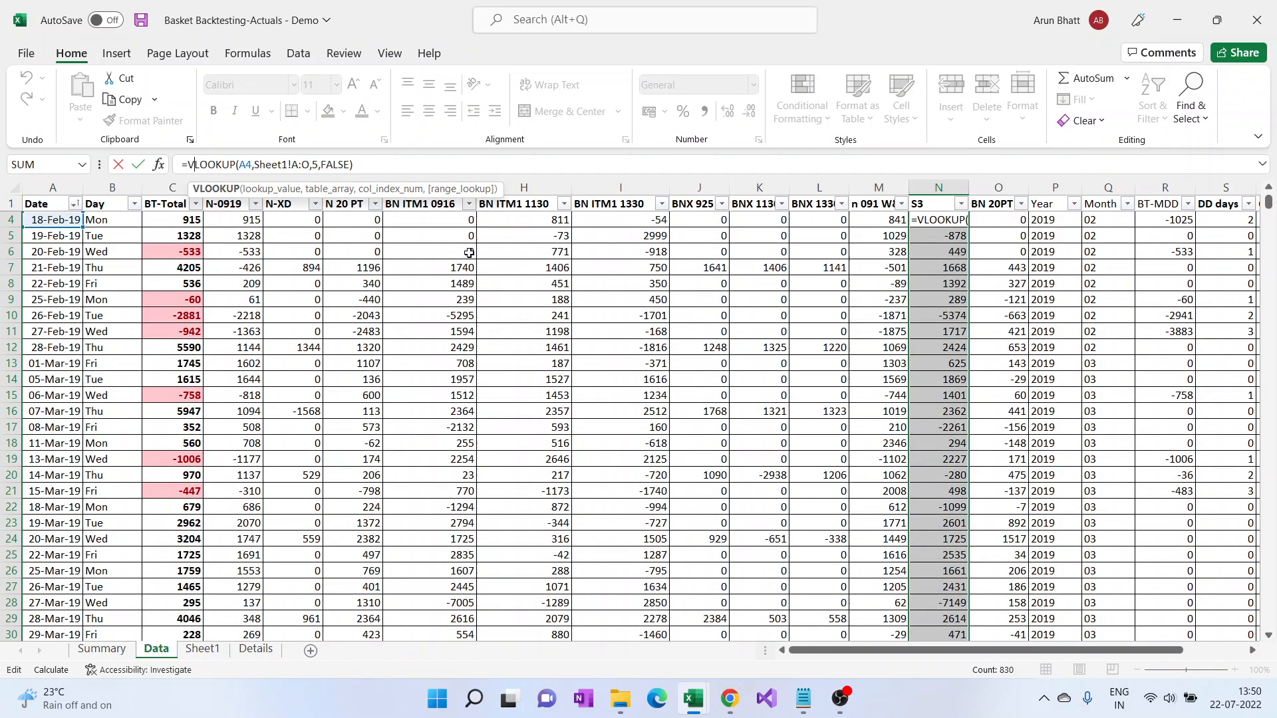
{"action": "left_click", "coordinate": [959, 298]}
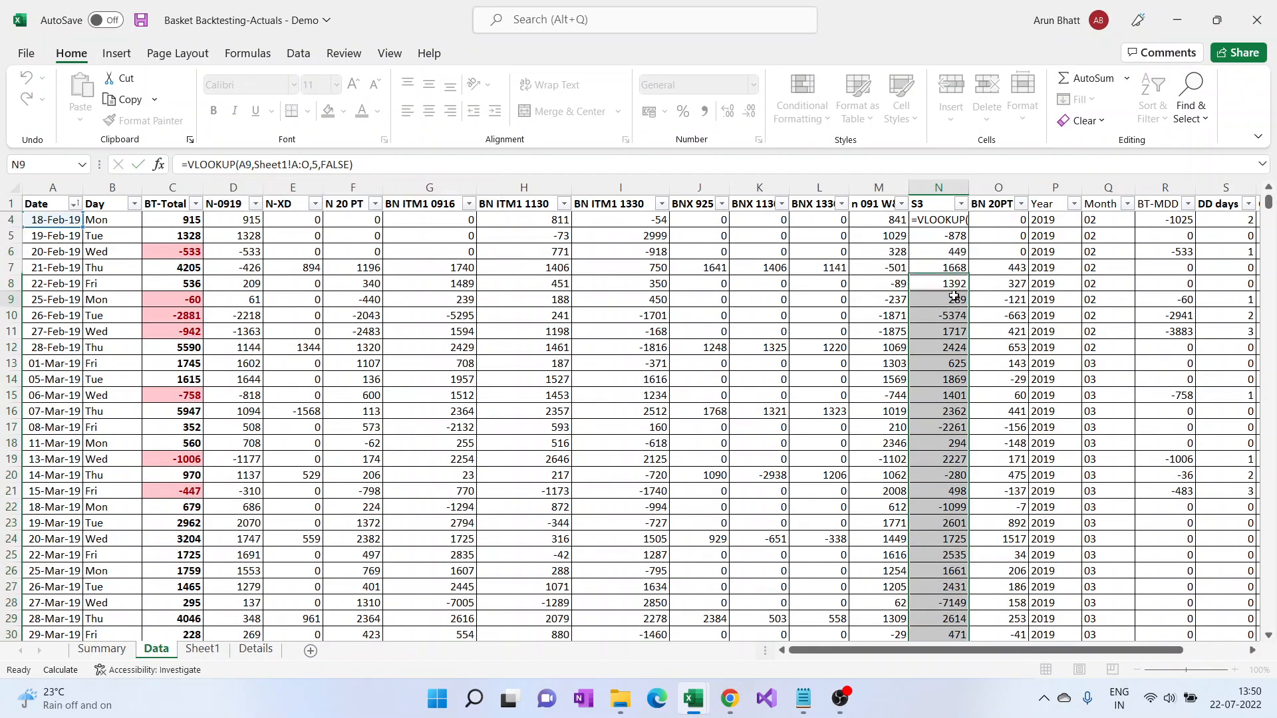
{"action": "scroll", "coordinate": [1269, 199], "scroll_direction": "up", "scroll_amount": 1}
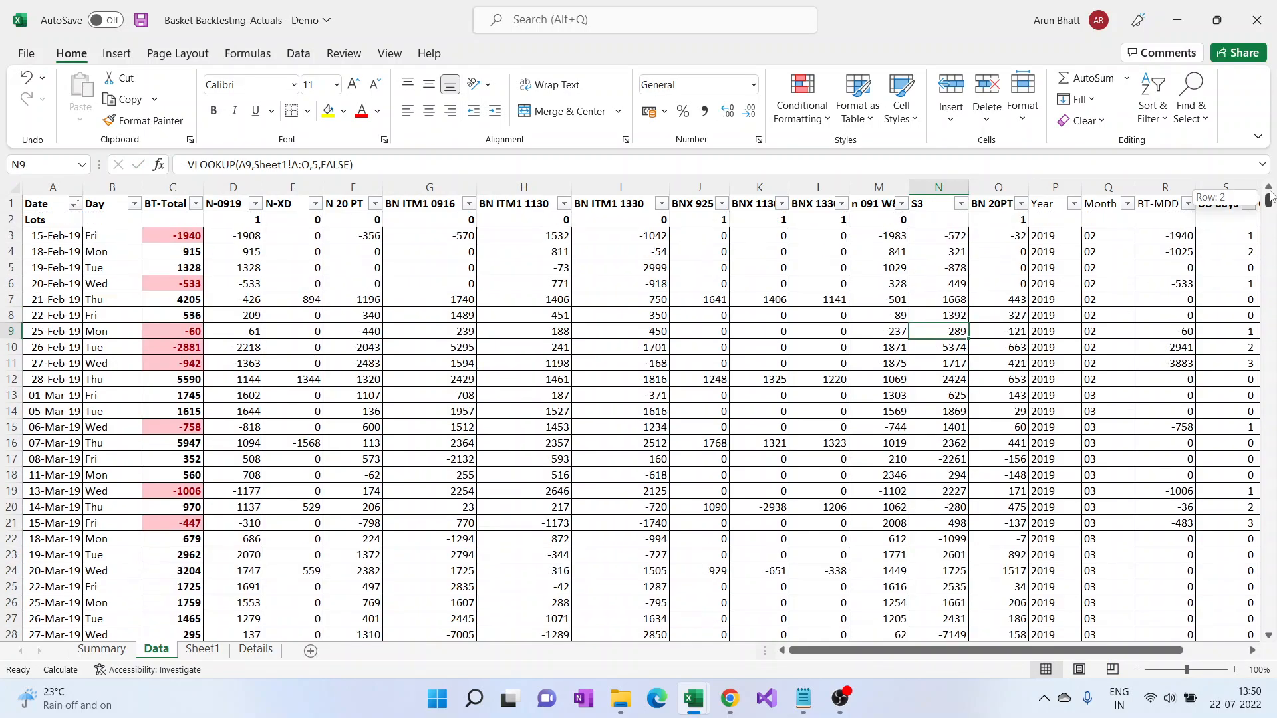
Step: Convert all the S3 lookup formulas, from the first to the last date row, to plain values in place
{"action": "left_click", "coordinate": [944, 233]}
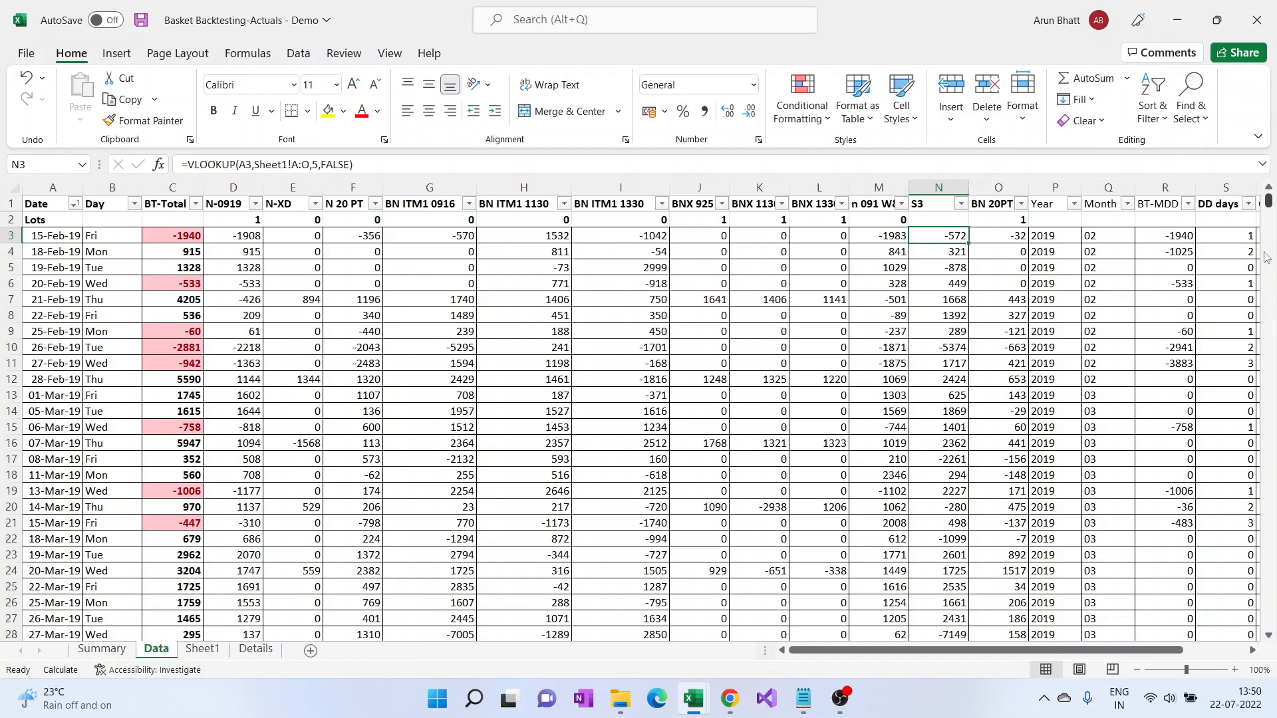
{"action": "left_click_drag", "start_coordinate": [1269, 203], "coordinate": [1269, 622]}
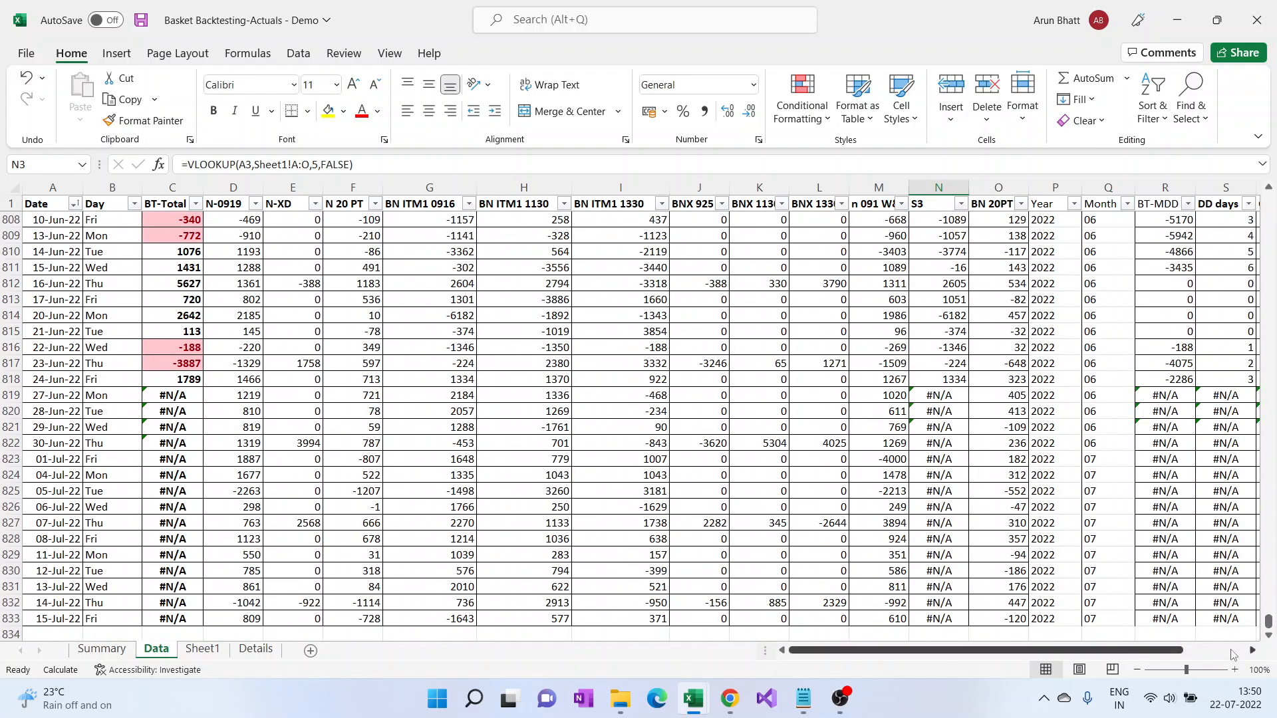
{"action": "left_click", "coordinate": [953, 619], "text": "shift"}
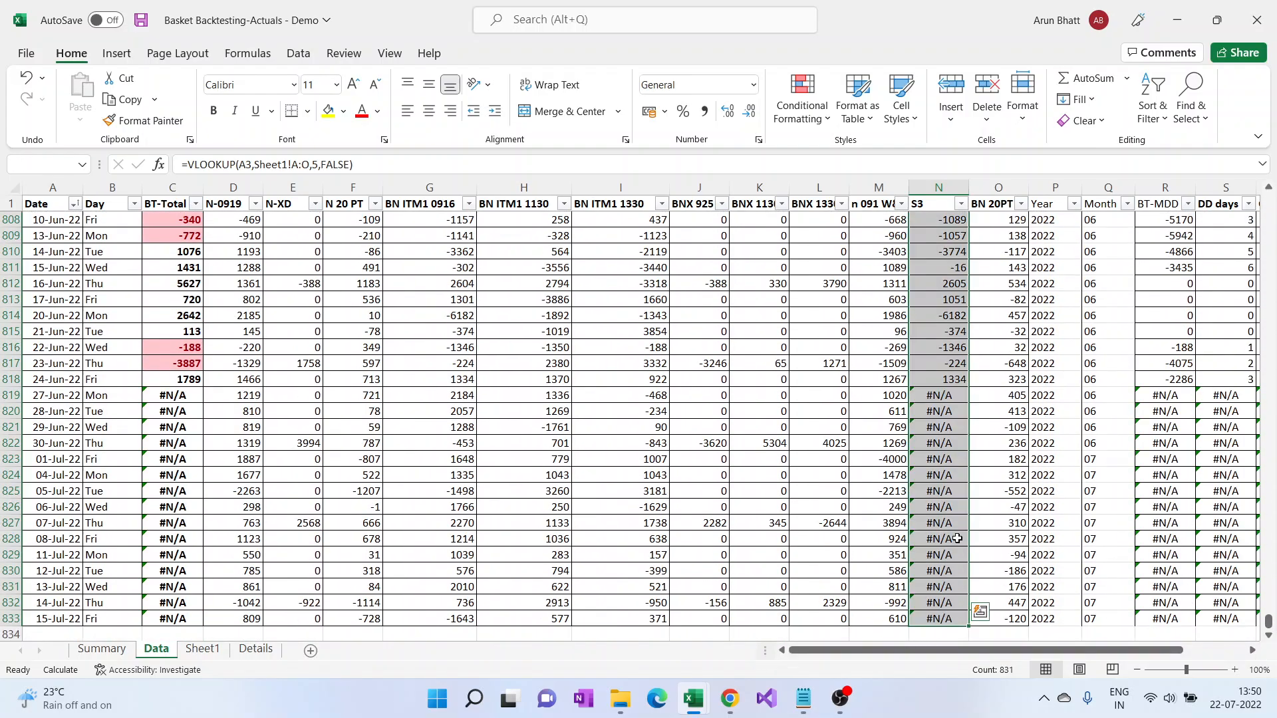
{"action": "key", "text": "ctrl+c"}
{"action": "right_click", "coordinate": [937, 539]}
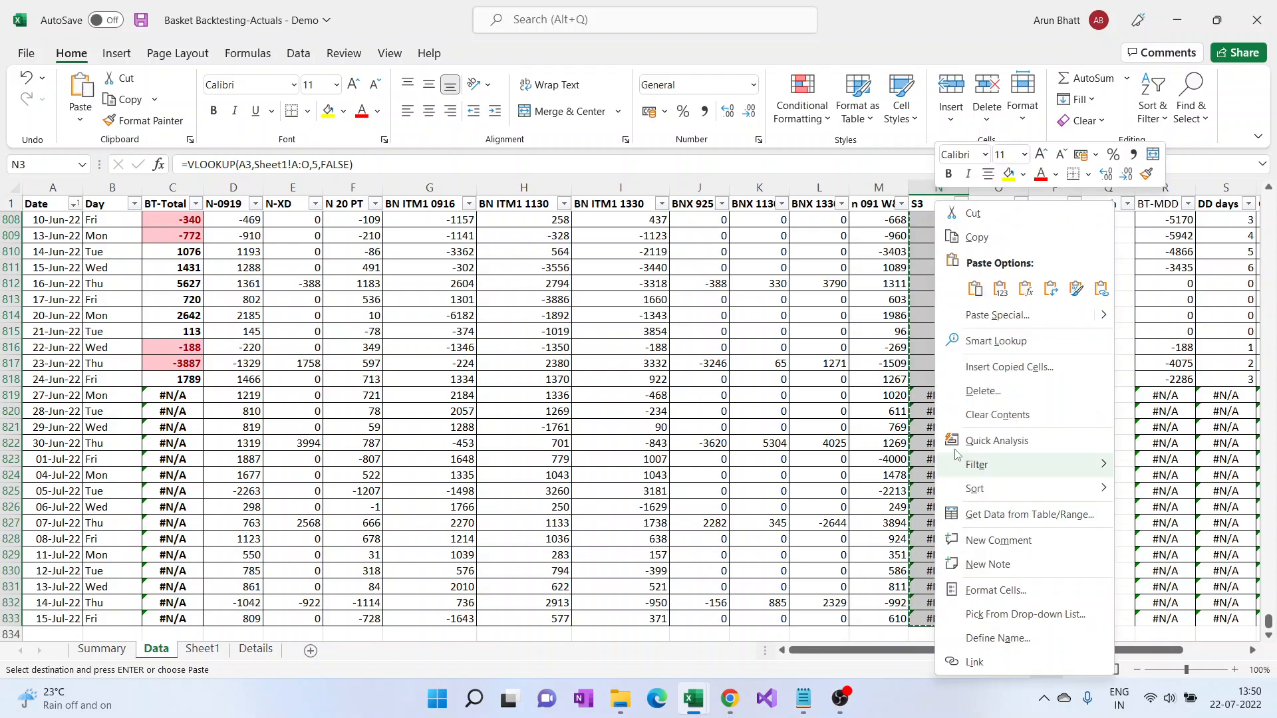
{"action": "left_click", "coordinate": [1000, 289]}
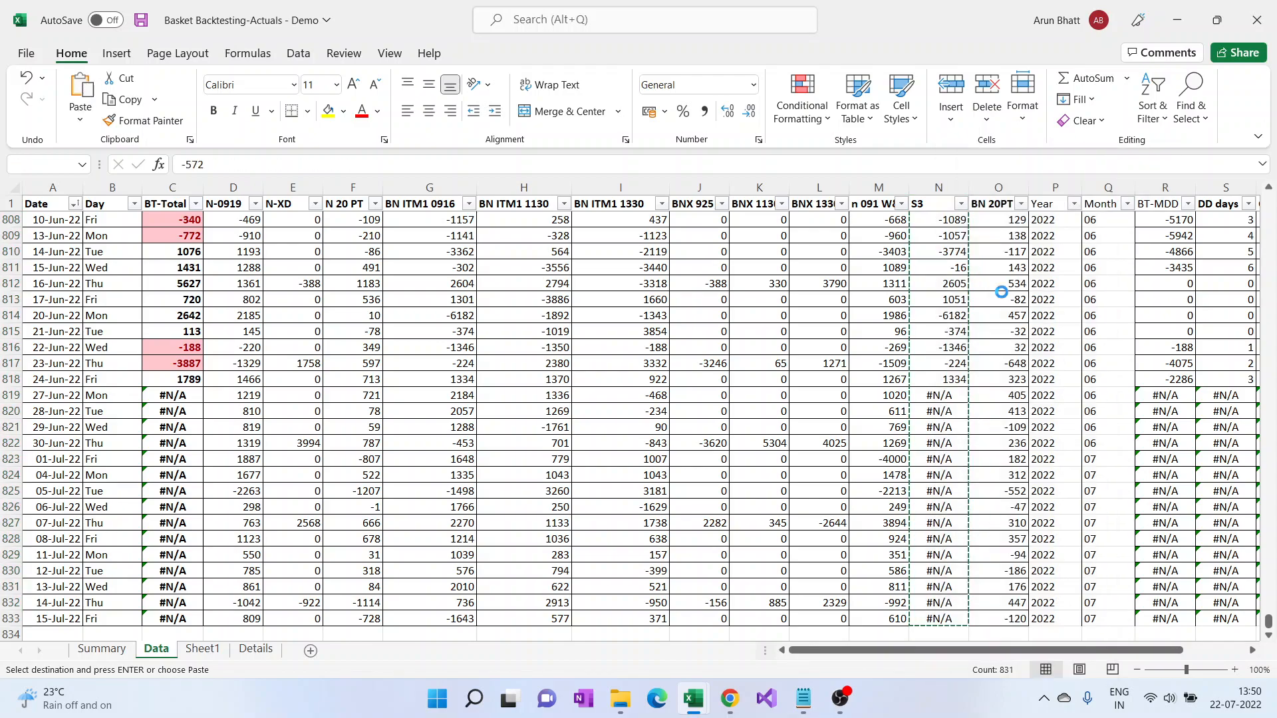
Step: Replace every #N/A in the S3 column from 27-Jun-22 to 15-Jul-22 with 0
{"action": "left_click", "coordinate": [940, 396]}
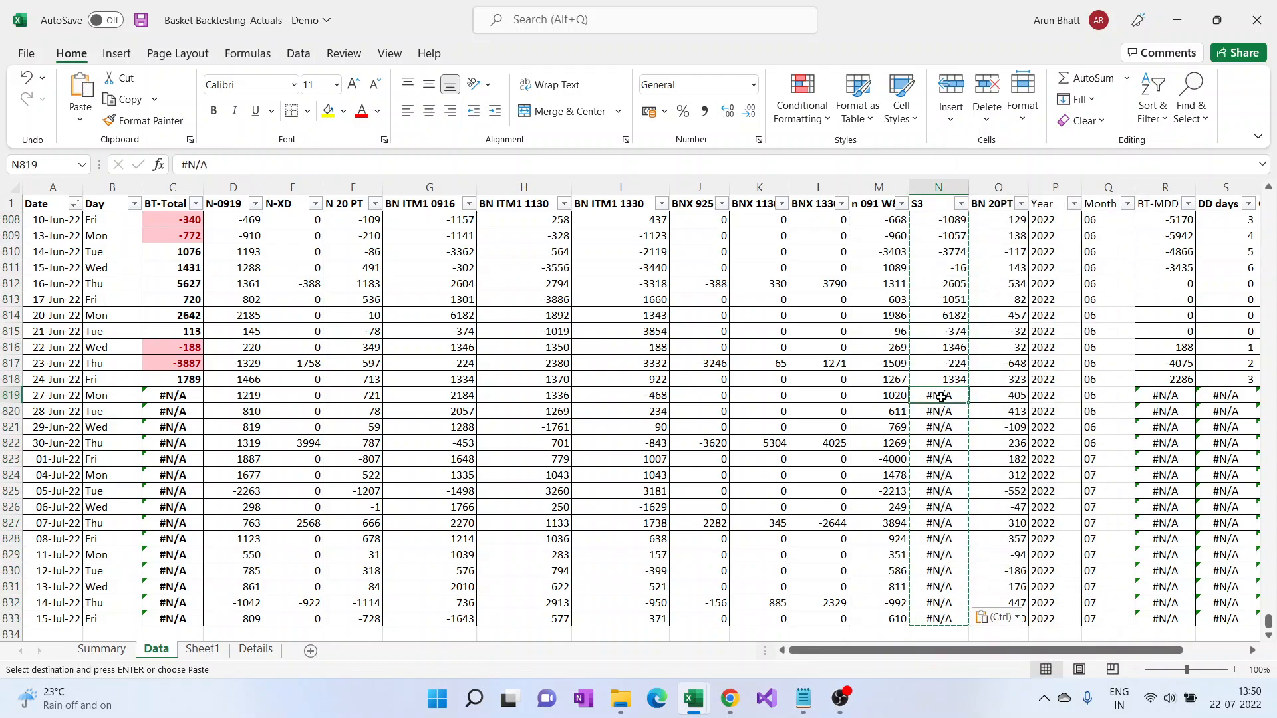
{"action": "left_click", "coordinate": [937, 619], "text": "shift"}
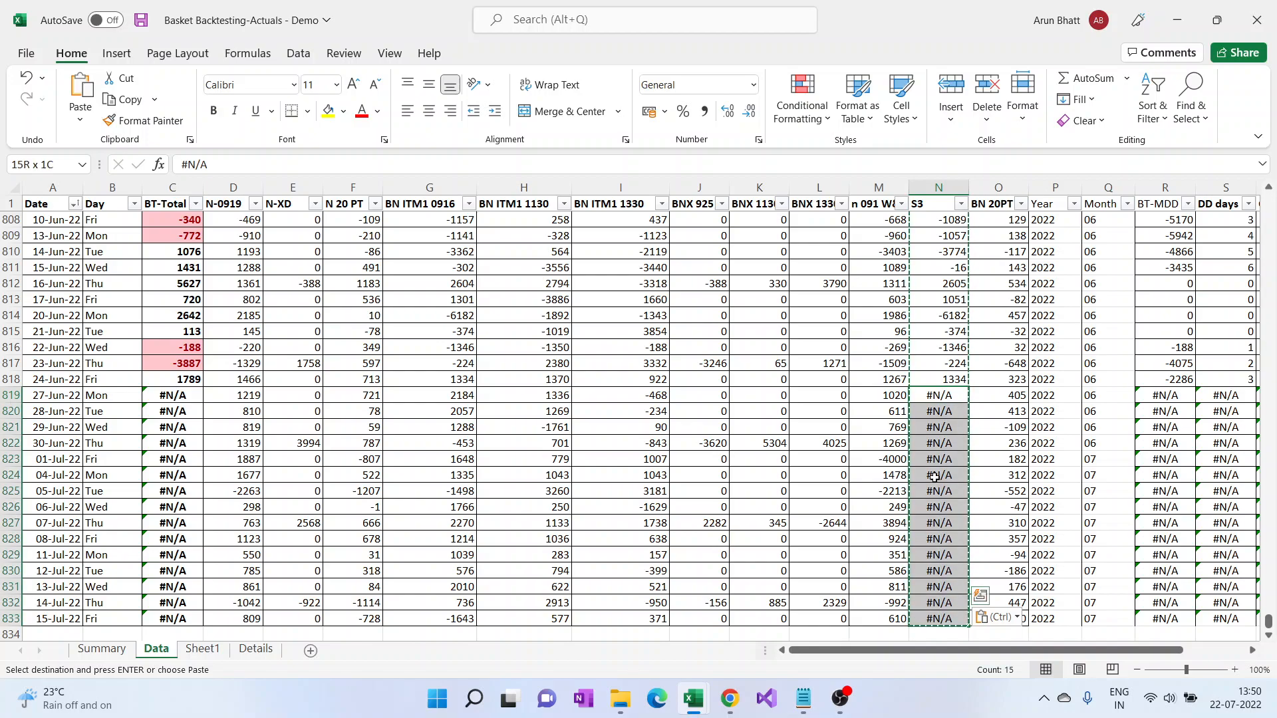
{"action": "key", "text": "ctrl+f"}
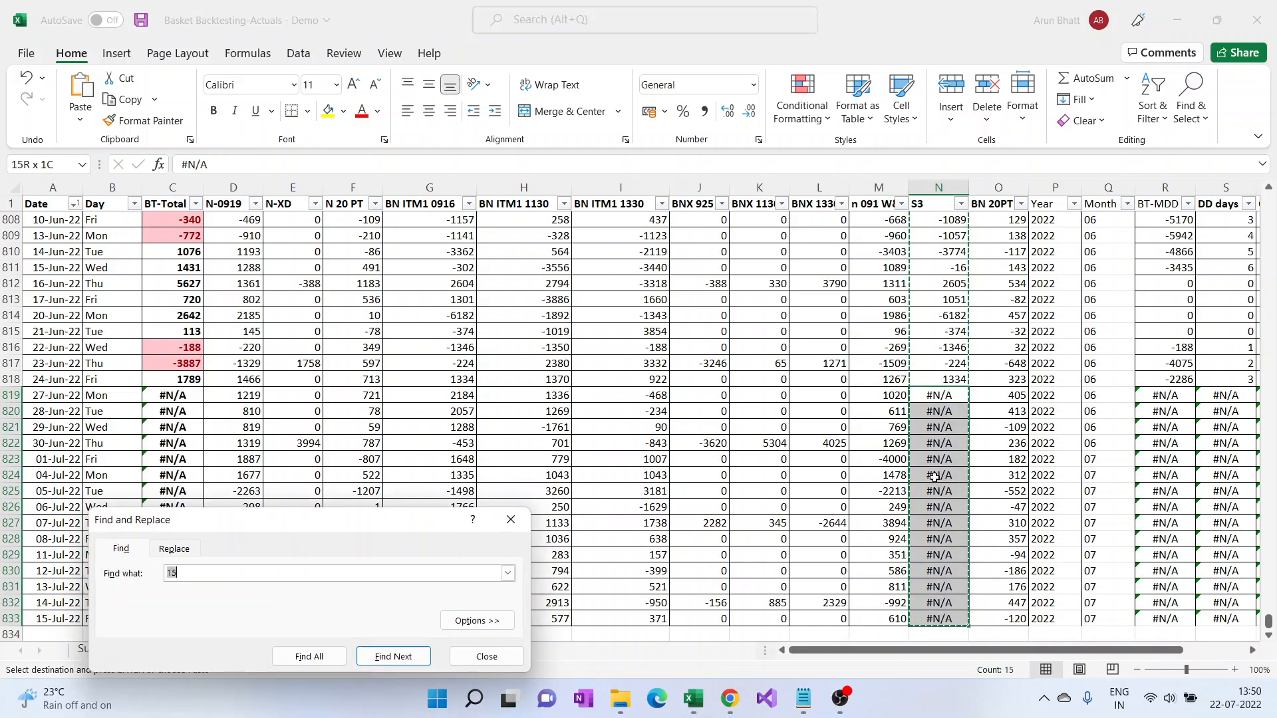
{"action": "left_click", "coordinate": [175, 549]}
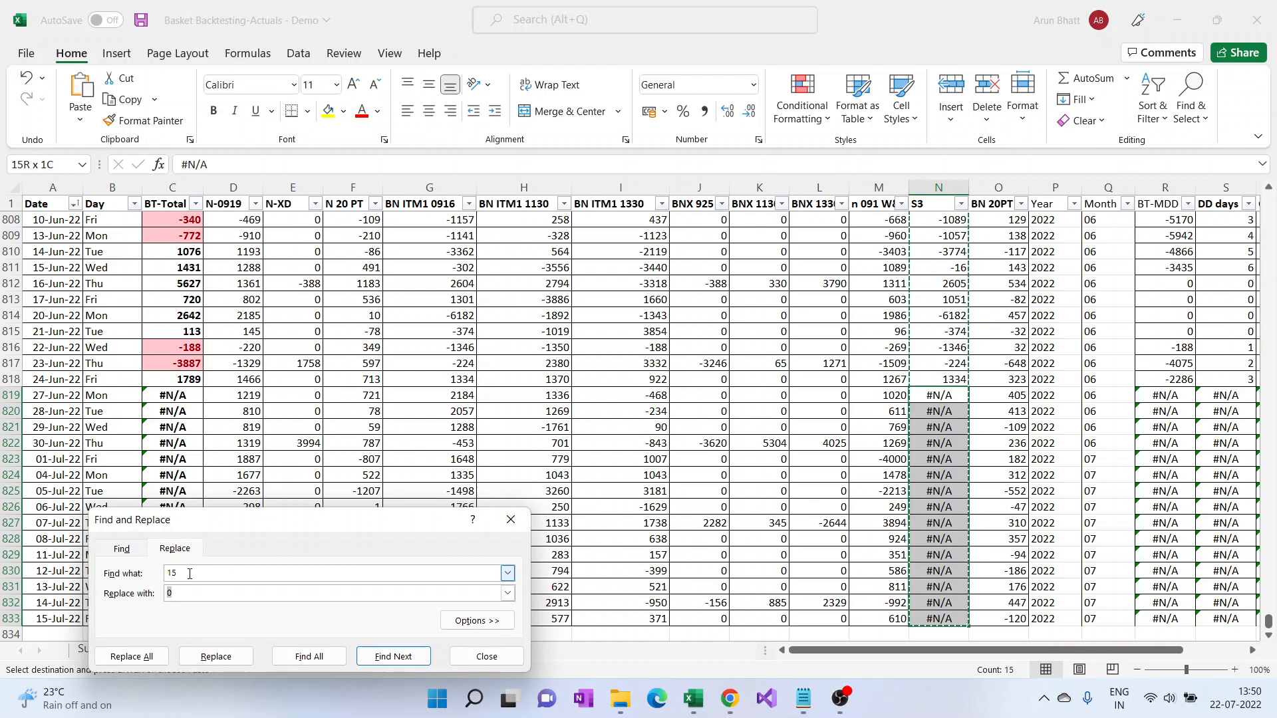
{"action": "type", "text": "#"}
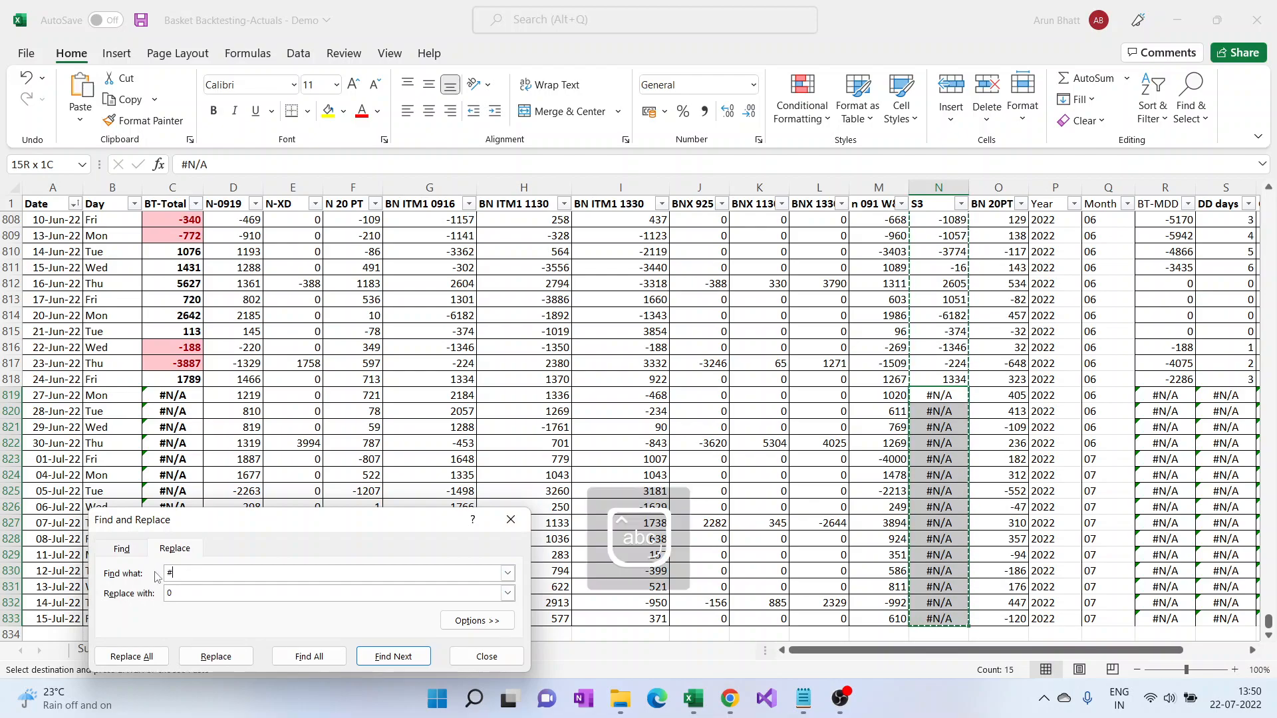
{"action": "key", "text": "BackSpace"}
{"action": "key", "text": "BackSpace"}
{"action": "key", "text": "Caps_Lock"}
{"action": "left_click", "coordinate": [131, 657]}
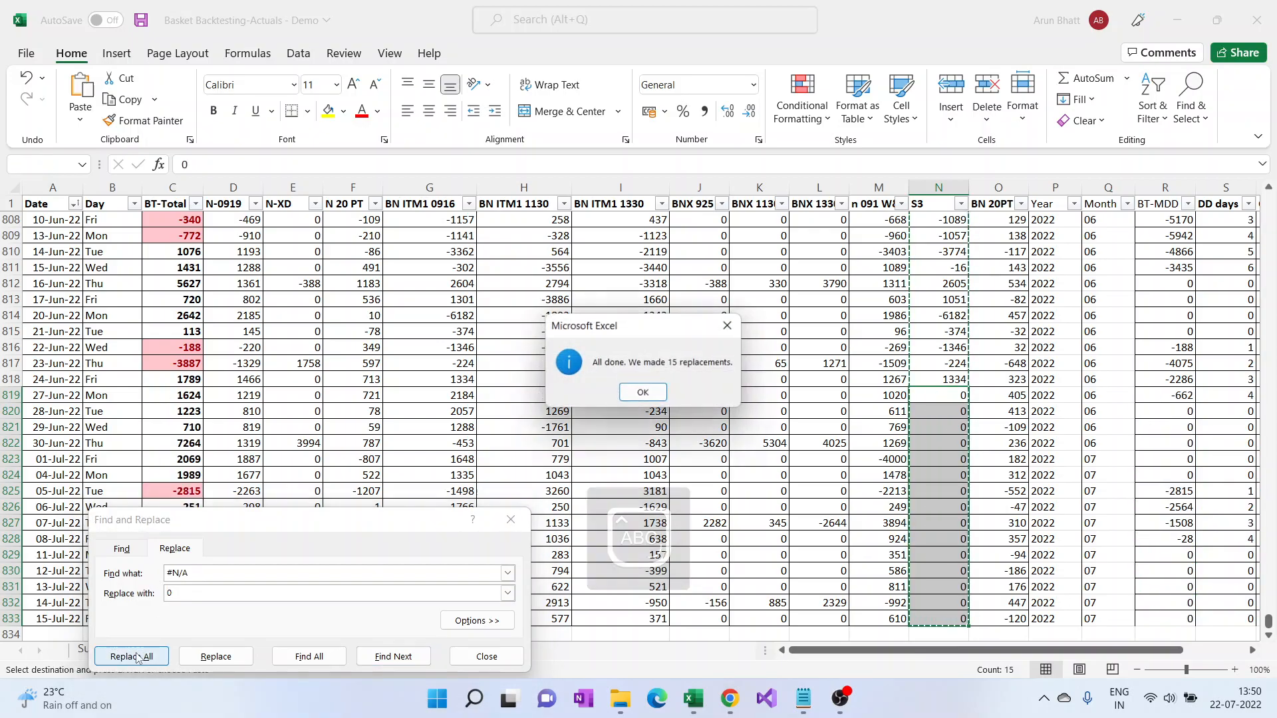
{"action": "key", "text": "Return"}
{"action": "key", "text": "Escape"}
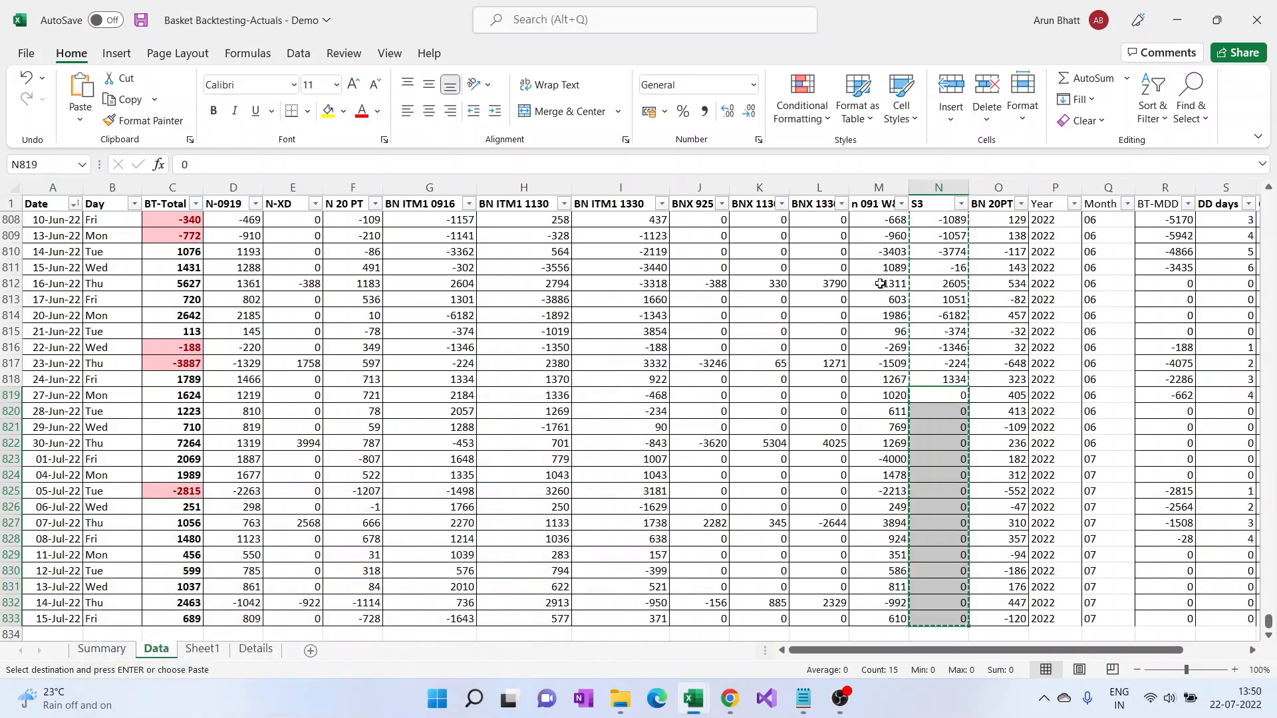
Step: Replace all empty cells in the Data sheet's table with 0
{"action": "scroll", "coordinate": [738, 349], "scroll_direction": "up", "scroll_amount": 13}
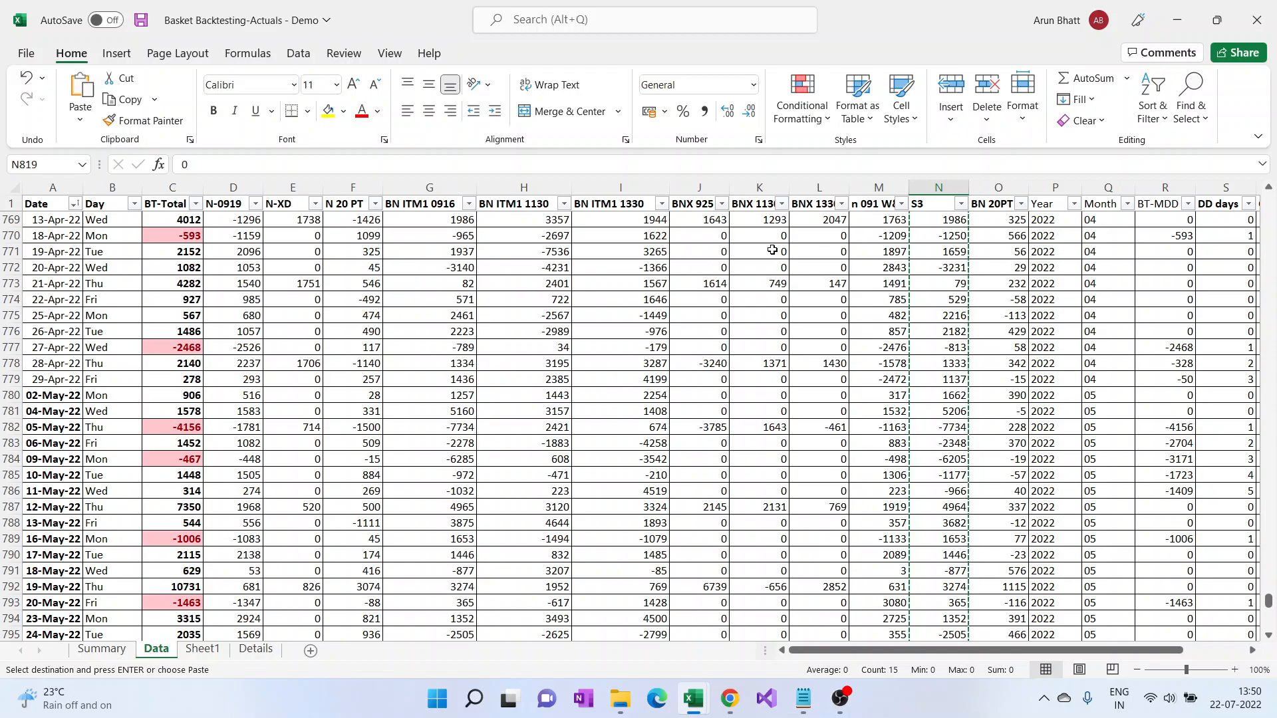
{"action": "scroll", "coordinate": [948, 295], "scroll_direction": "up", "scroll_amount": 7}
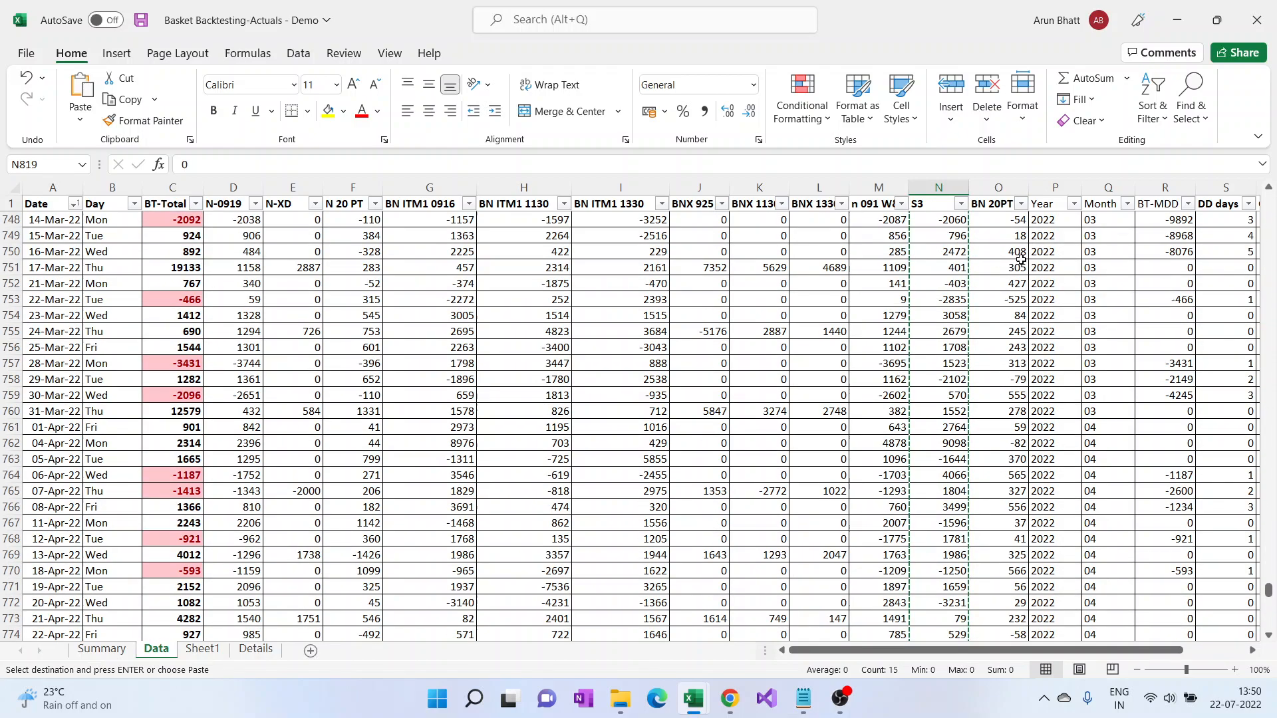
{"action": "left_click", "coordinate": [768, 277]}
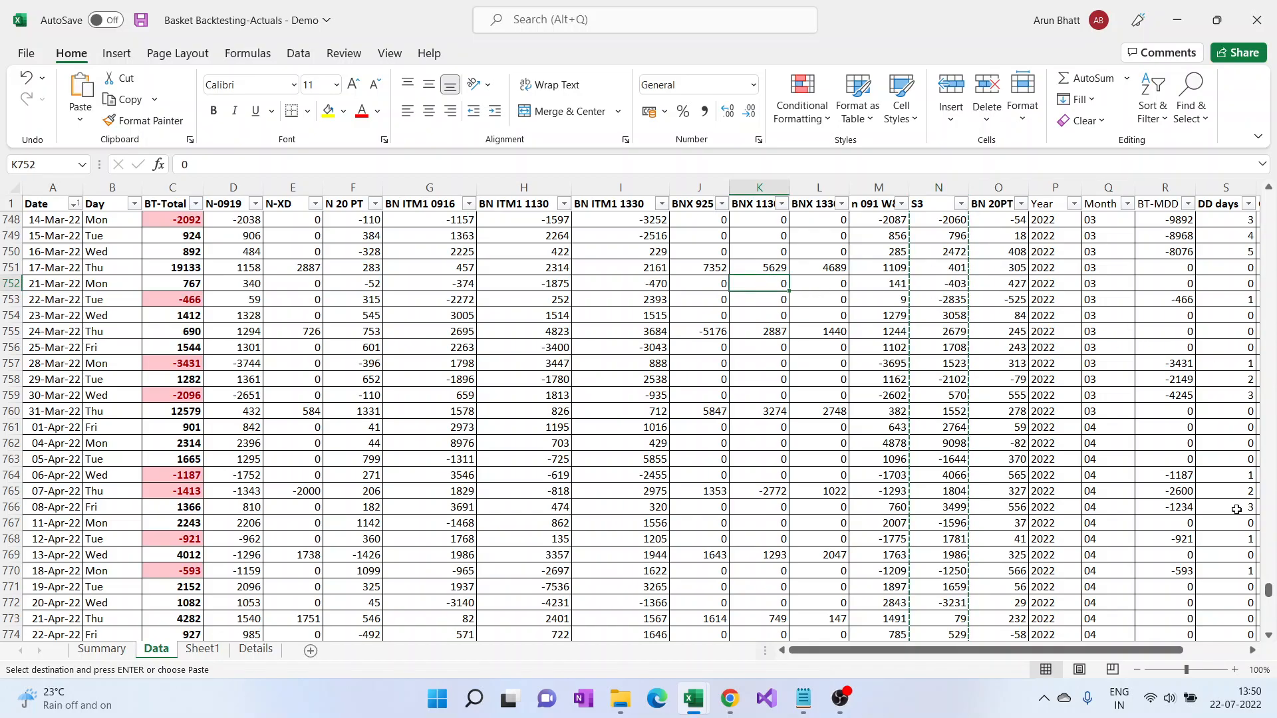
{"action": "scroll", "coordinate": [990, 354], "scroll_direction": "down", "scroll_amount": 20}
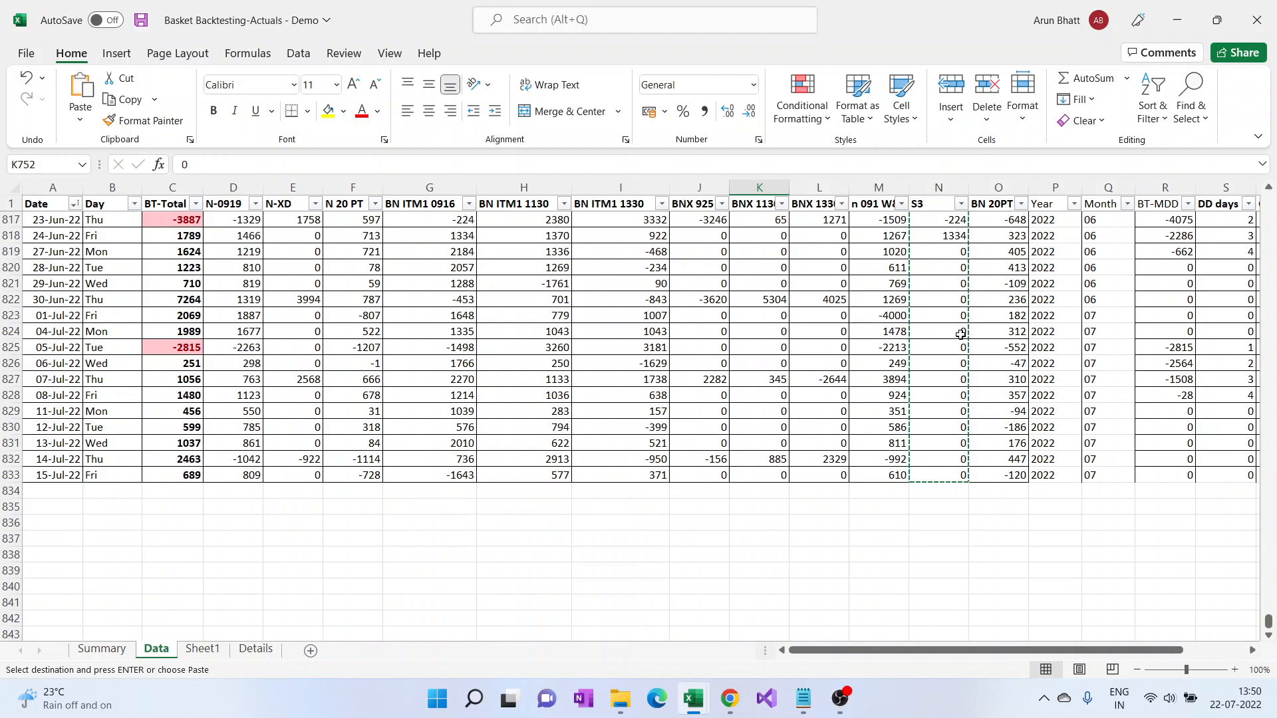
{"action": "key", "text": "ctrl+f"}
{"action": "left_click", "coordinate": [175, 549]}
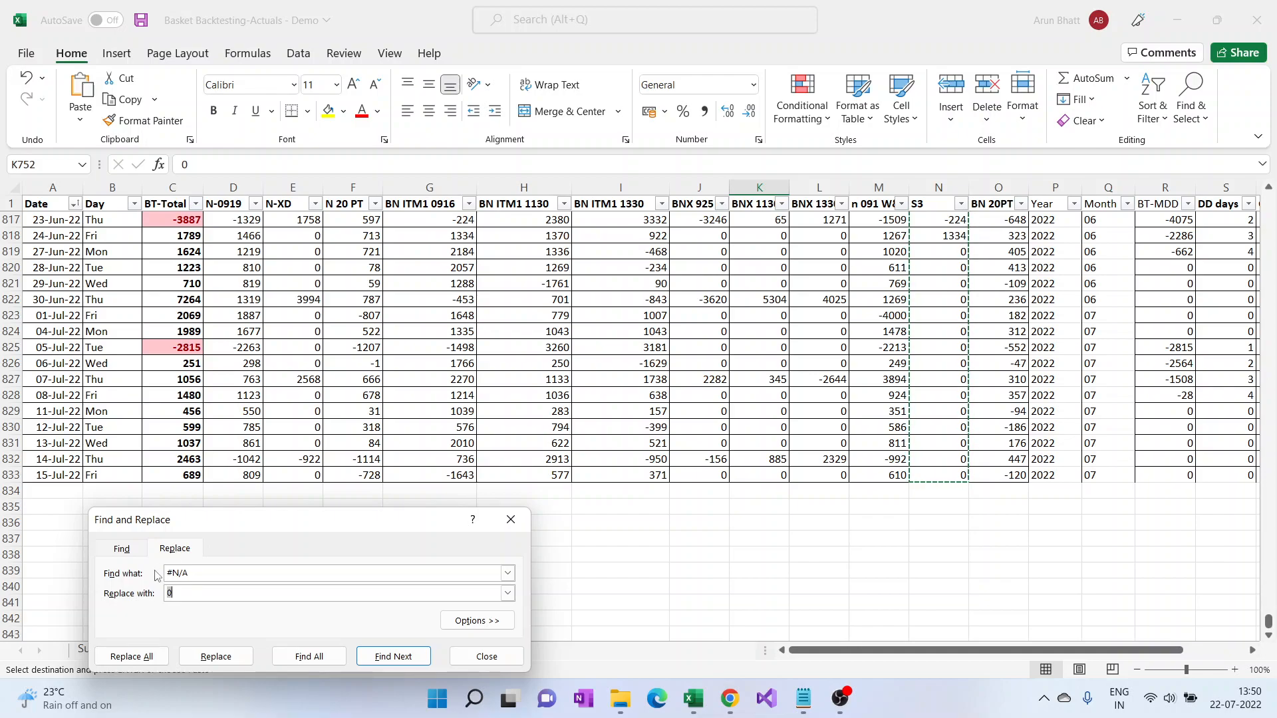
{"action": "key", "text": "shift+Tab"}
{"action": "key", "text": "BackSpace"}
{"action": "left_click", "coordinate": [131, 656]}
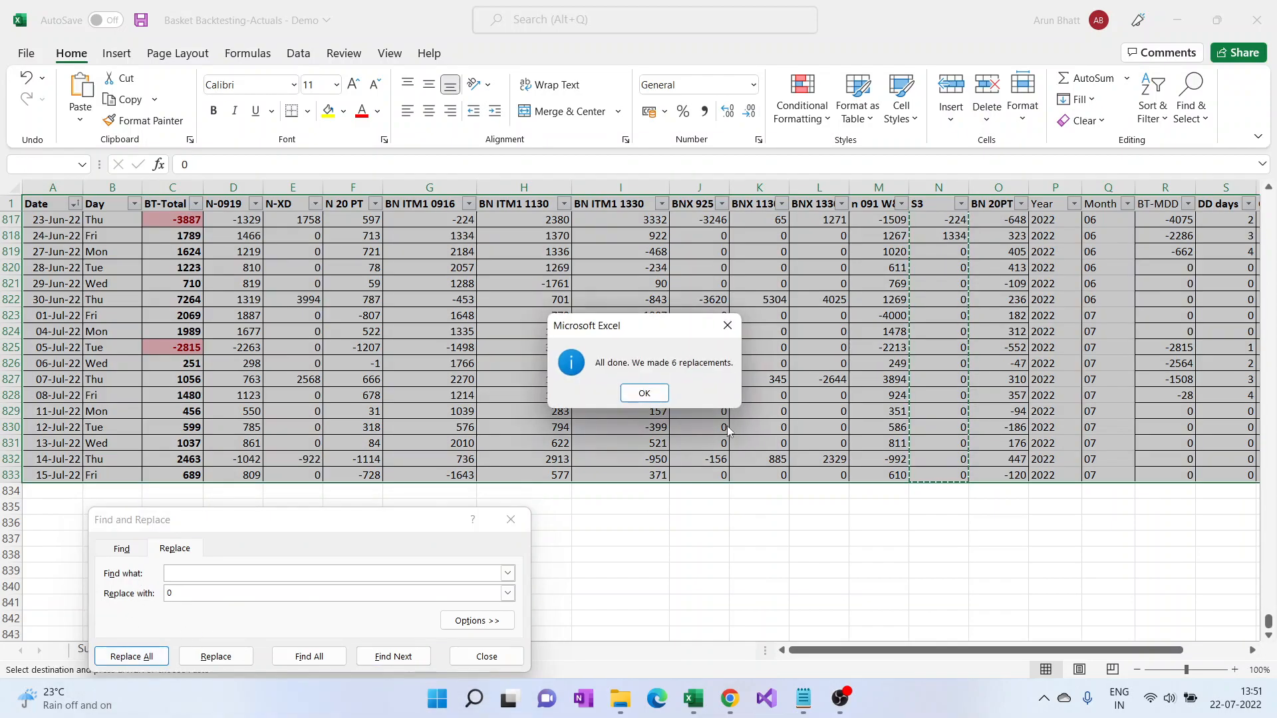
{"action": "left_click", "coordinate": [664, 395]}
{"action": "key", "text": "Escape"}
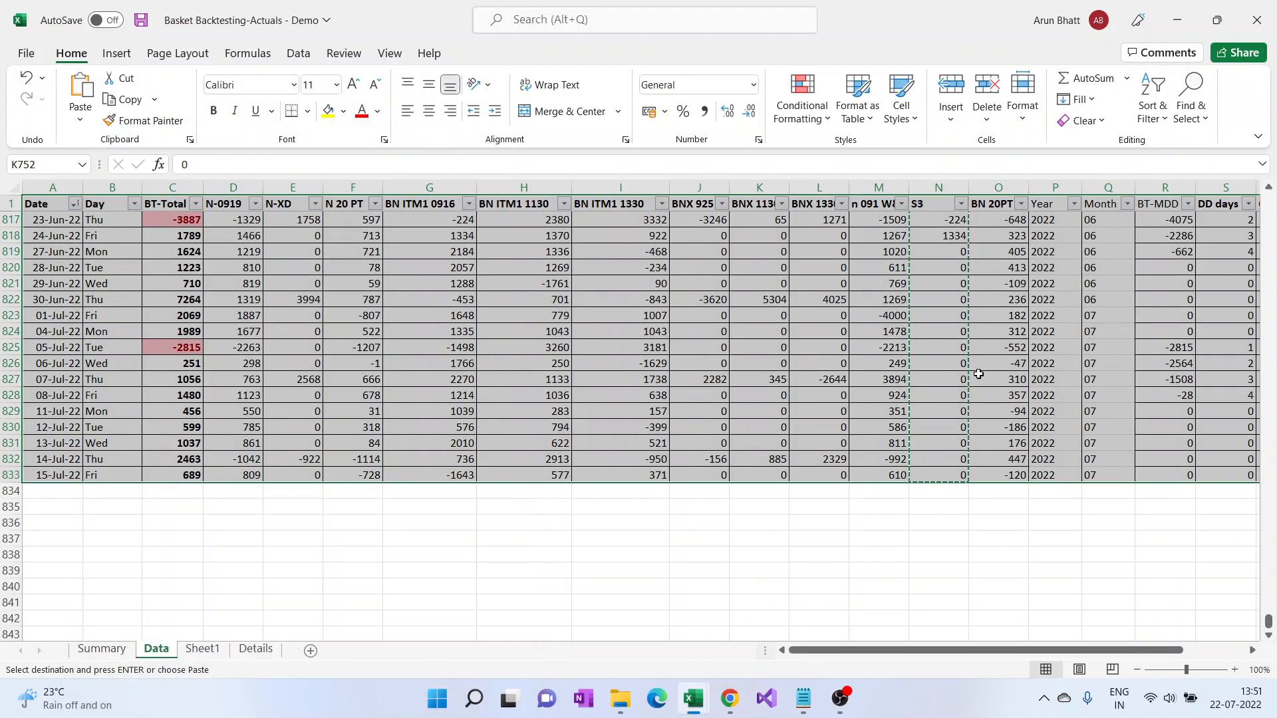
Step: Examine the S3 column from its last dates back up to its cell in the Lots row
{"action": "scroll", "coordinate": [649, 403], "scroll_direction": "up", "scroll_amount": 4}
{"action": "scroll", "coordinate": [153, 370], "scroll_direction": "up", "scroll_amount": 5}
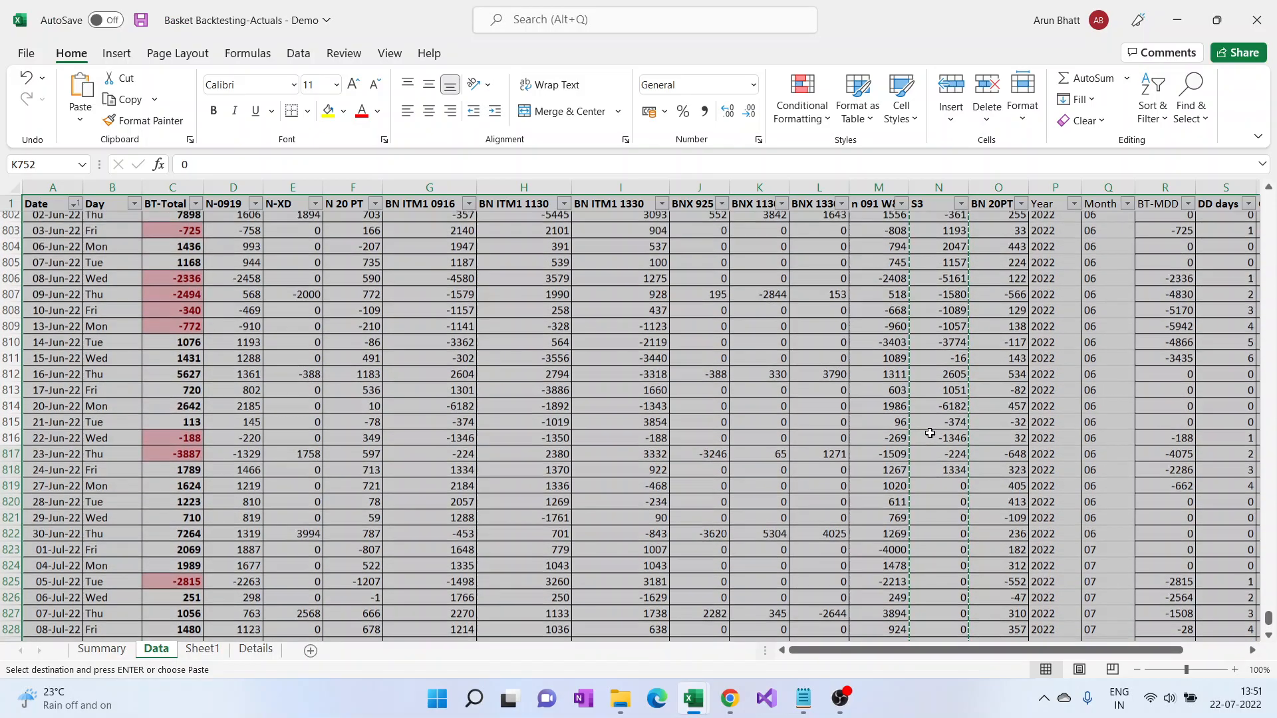
{"action": "scroll", "coordinate": [930, 433], "scroll_direction": "up", "scroll_amount": 20}
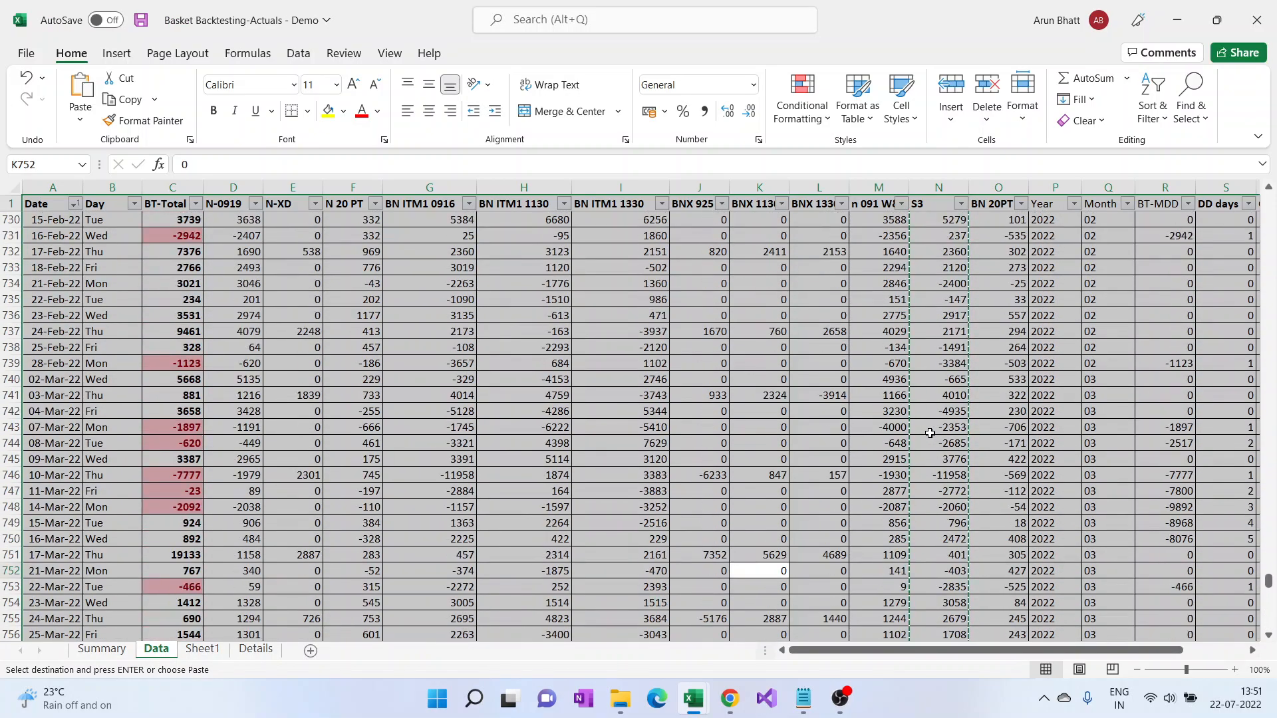
{"action": "scroll", "coordinate": [929, 433], "scroll_direction": "up", "scroll_amount": 11}
{"action": "scroll", "coordinate": [929, 432], "scroll_direction": "up", "scroll_amount": 16}
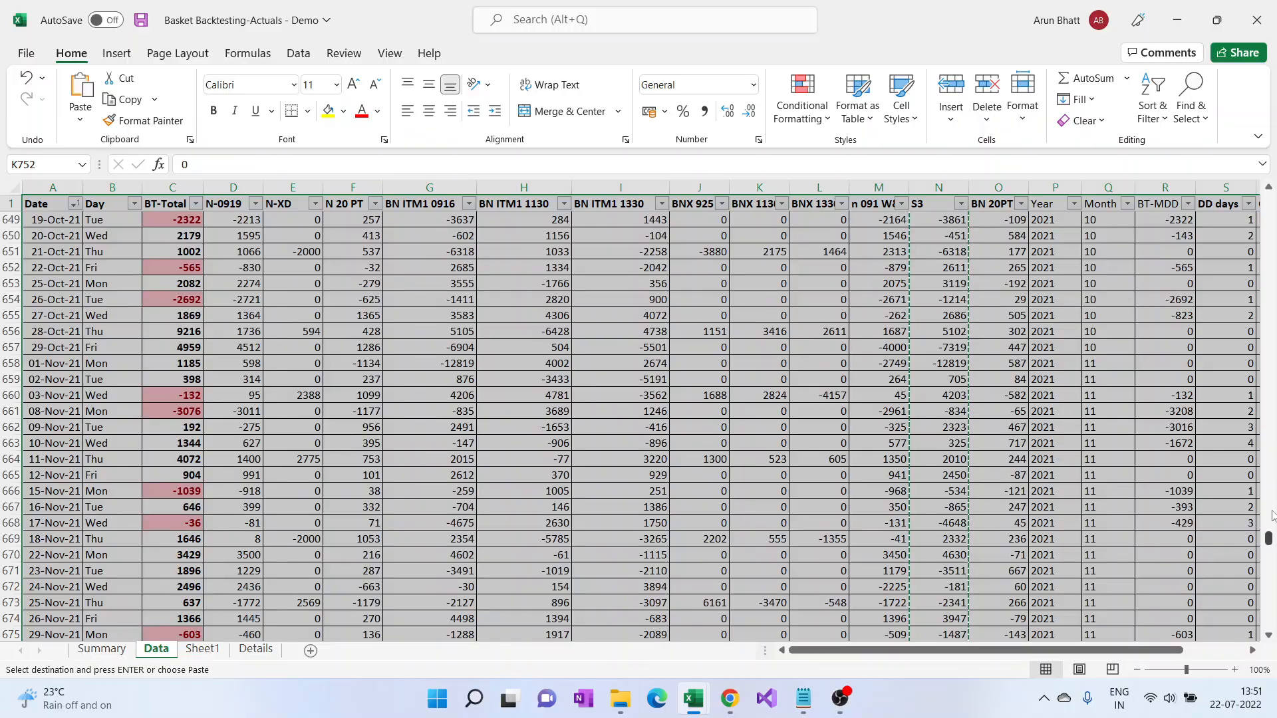
{"action": "left_click", "coordinate": [954, 462]}
{"action": "left_click_drag", "start_coordinate": [1269, 537], "coordinate": [1272, 181]}
{"action": "left_click", "coordinate": [939, 220]}
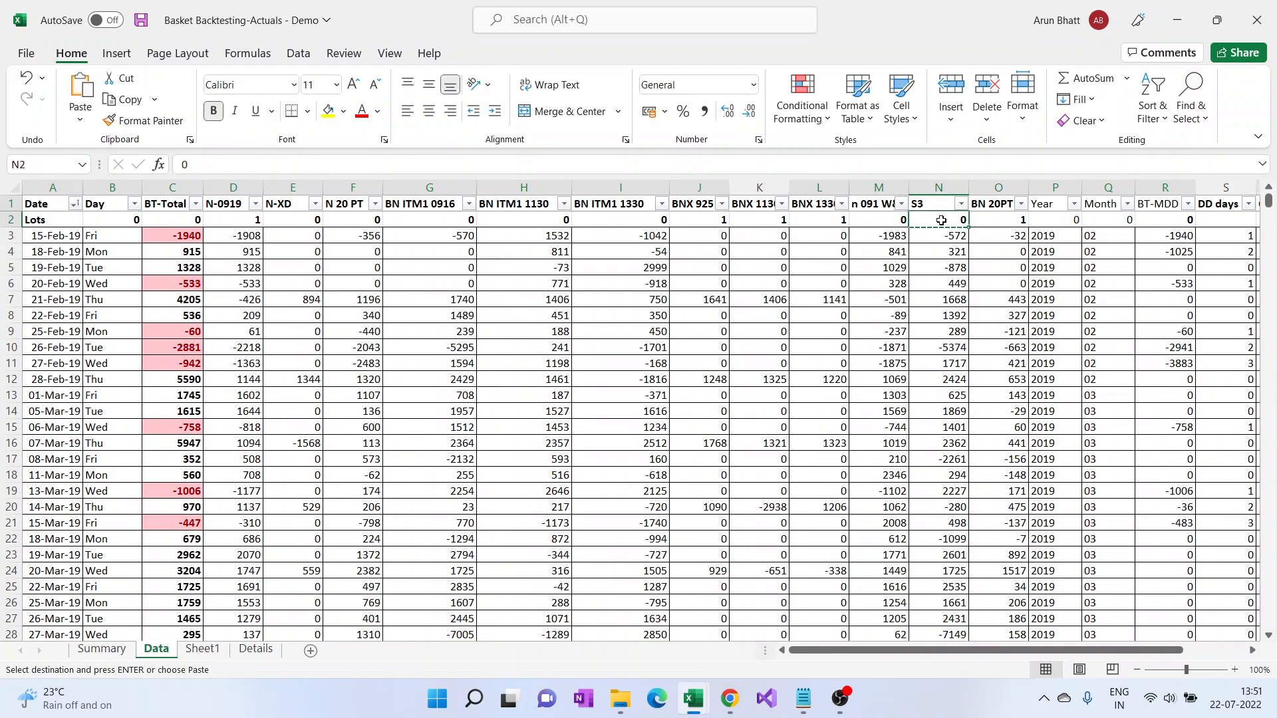
Step: Try to insert a blank row above BN 20 PT in the Summary sheet's strategy table, and undo it
{"action": "left_click", "coordinate": [101, 649]}
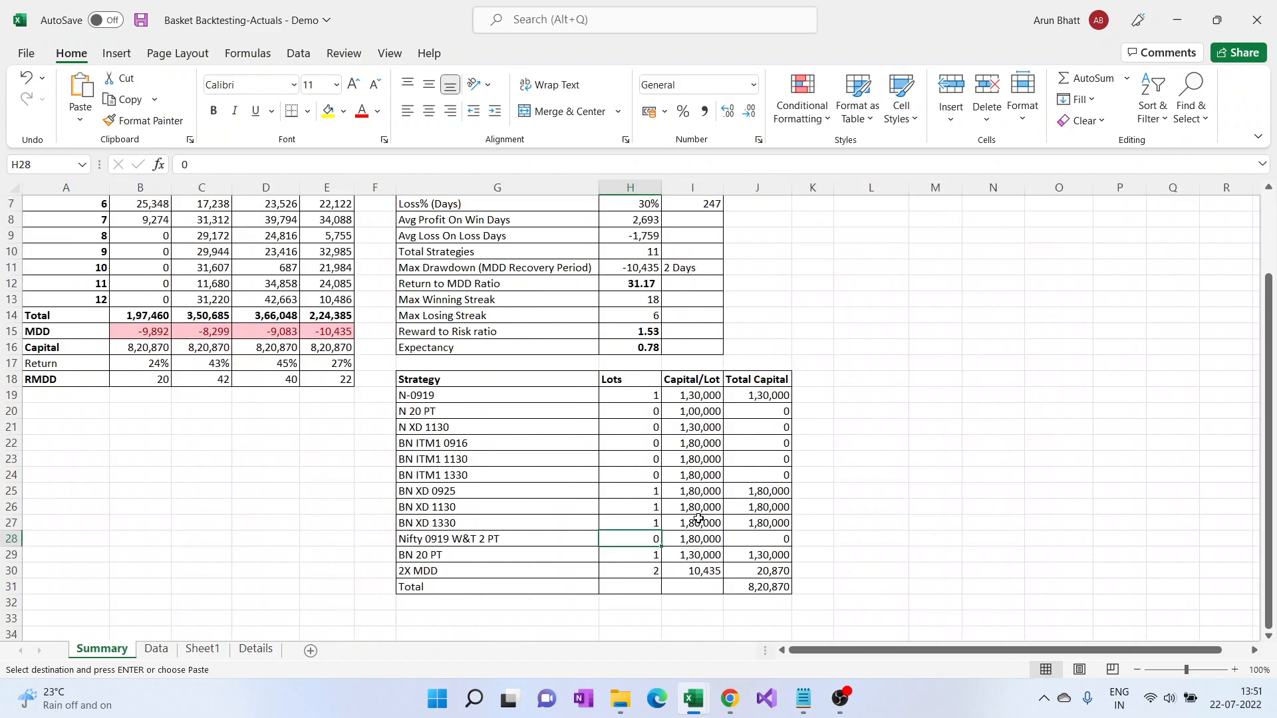
{"action": "left_click", "coordinate": [460, 572]}
{"action": "left_click", "coordinate": [451, 551]}
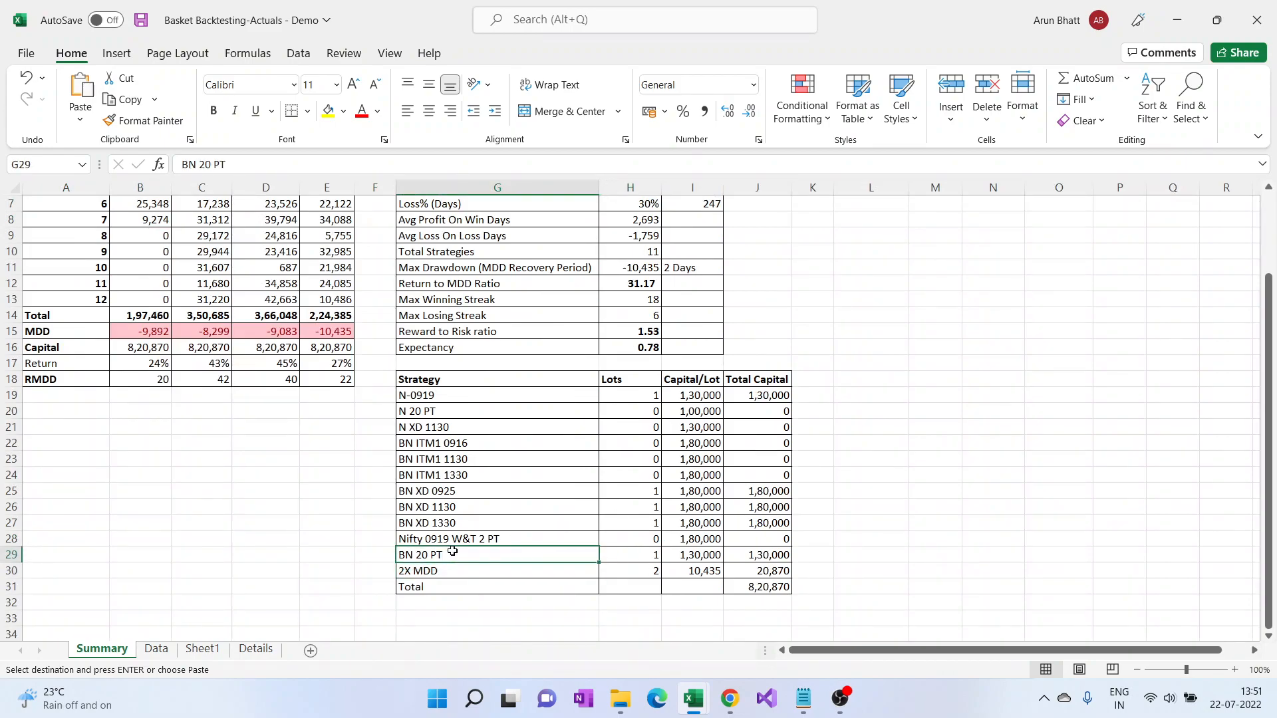
{"action": "key", "text": "alt+i"}
{"action": "key", "text": "r"}
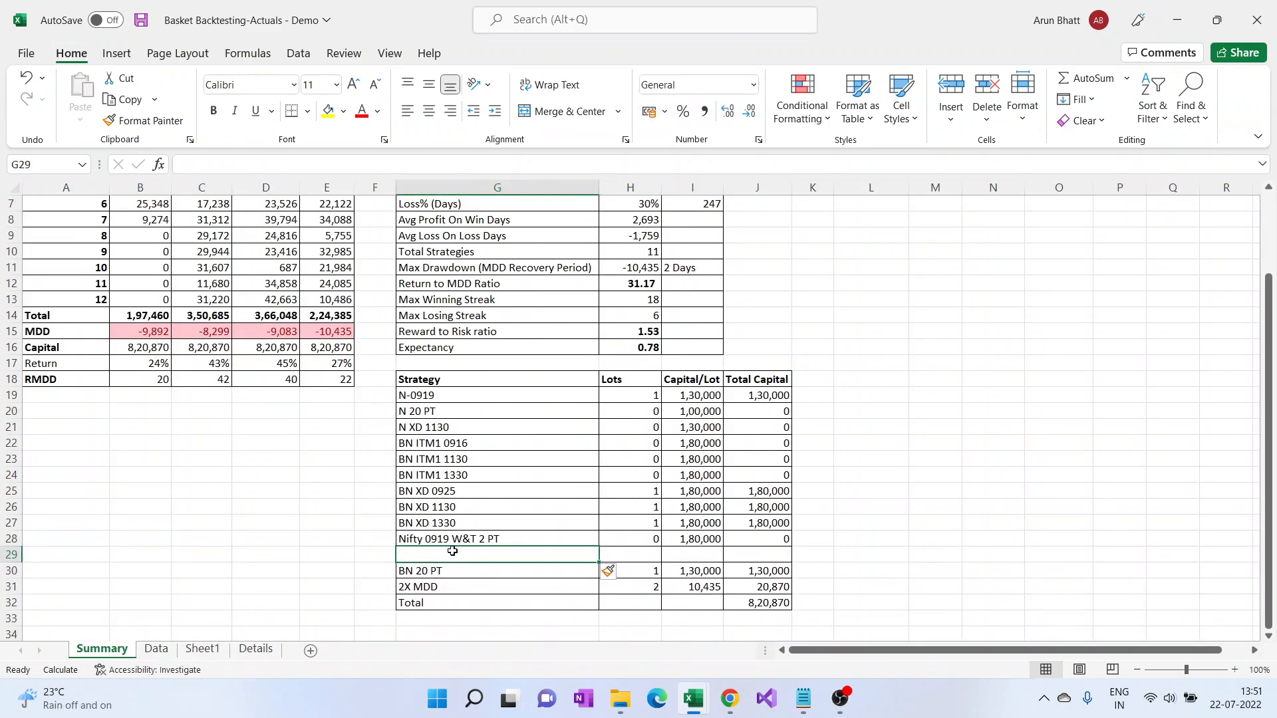
{"action": "key", "text": "ctrl+z"}
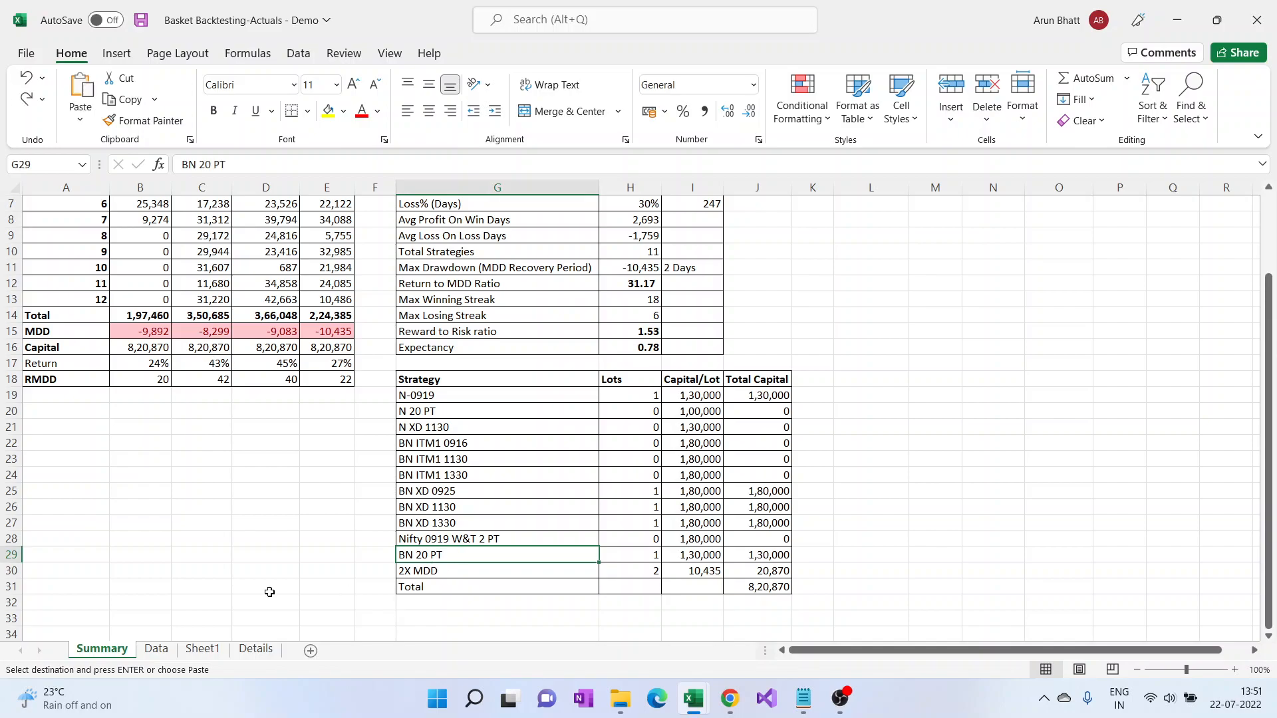
Step: Insert a blank row above BN 20 PT in the Summary sheet's strategy table
{"action": "left_click", "coordinate": [10, 554]}
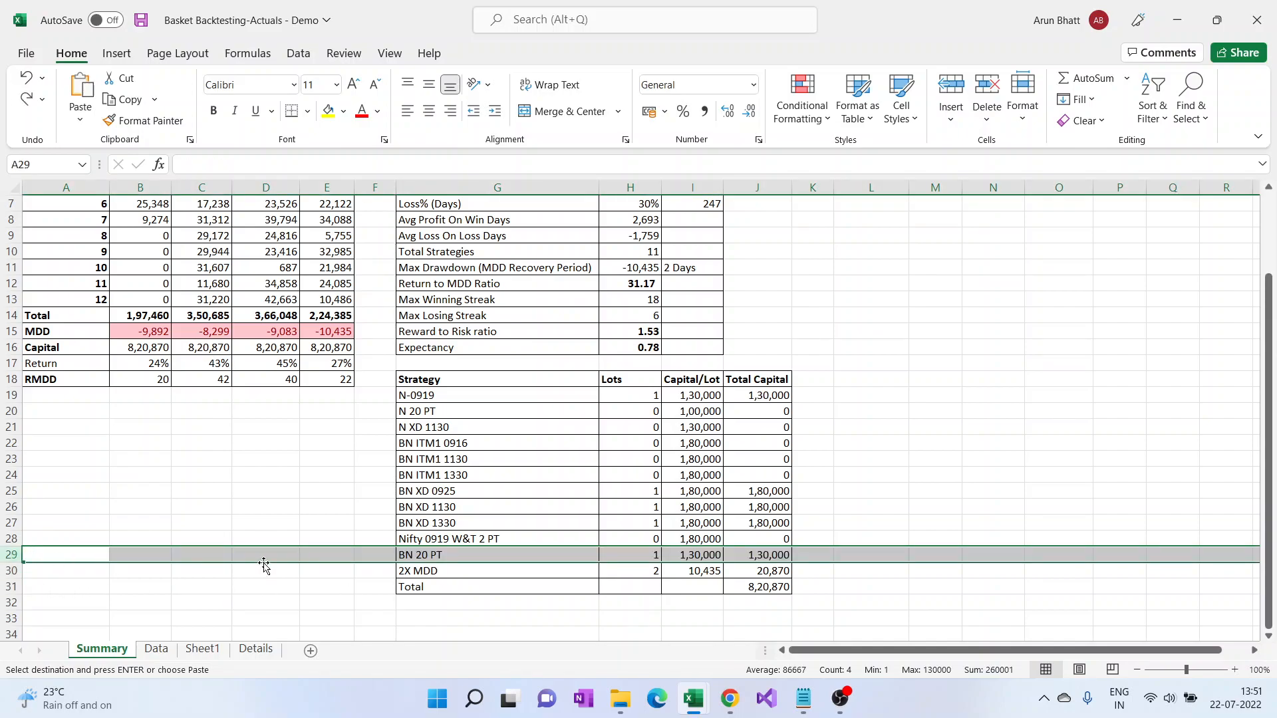
{"action": "right_click", "coordinate": [11, 555]}
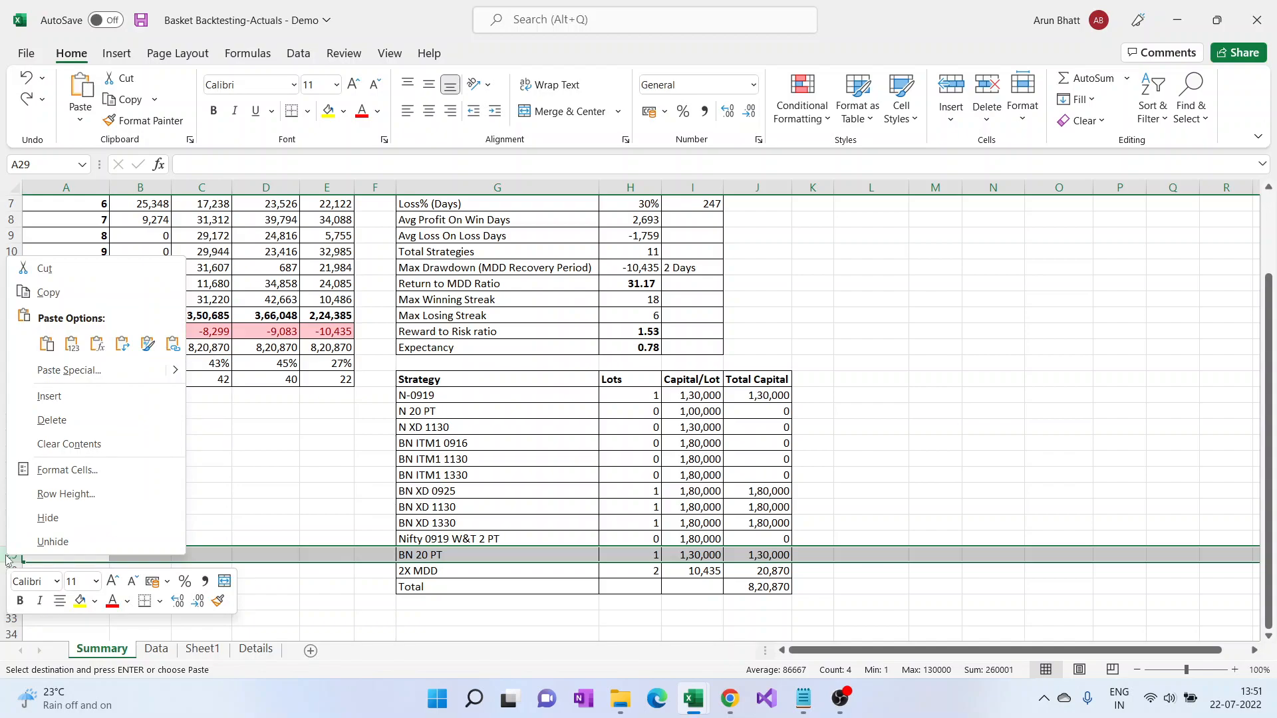
{"action": "left_click", "coordinate": [50, 396]}
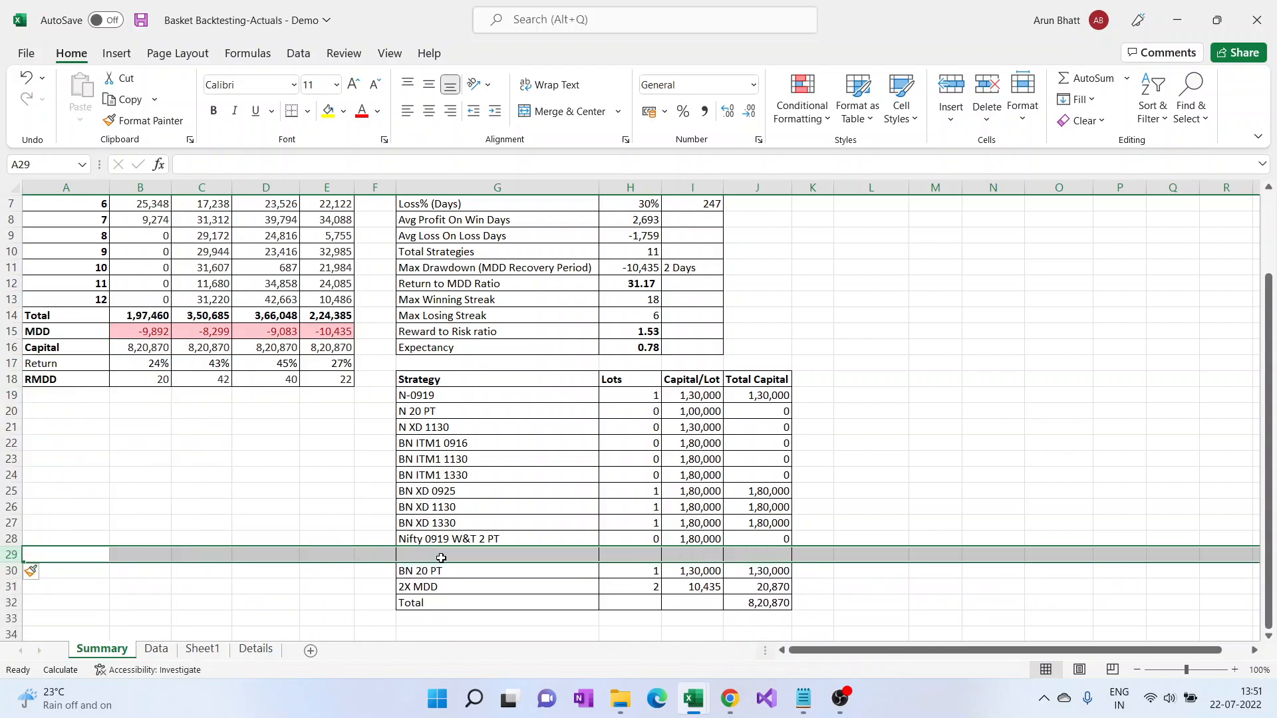
Step: Fill the new strategy row with the name S3, 1 lot and 1,50,000 capital per lot
{"action": "left_click", "coordinate": [447, 551]}
{"action": "type", "text": "S3"}
{"action": "key", "text": "Tab"}
{"action": "type", "text": "1"}
{"action": "key", "text": "Tab"}
{"action": "type", "text": "15"}
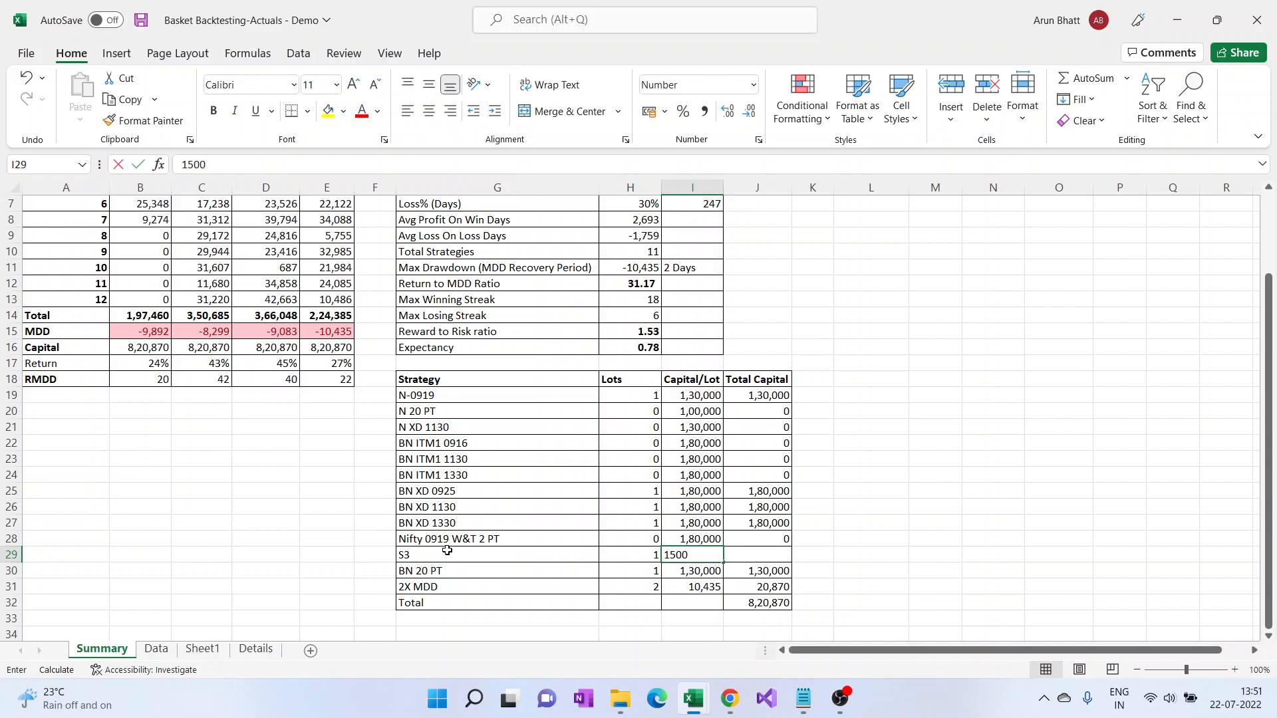
{"action": "key", "text": "Tab"}
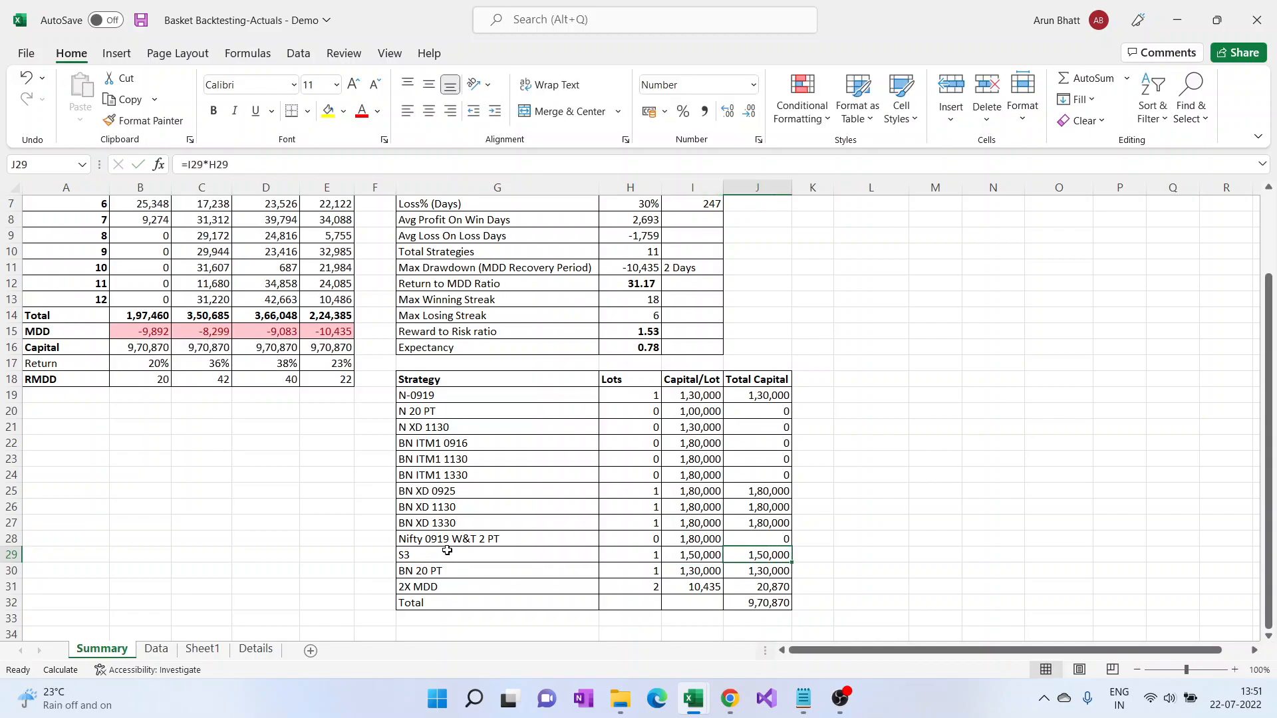
{"action": "key", "text": "Left"}
{"action": "key", "text": "Left"}
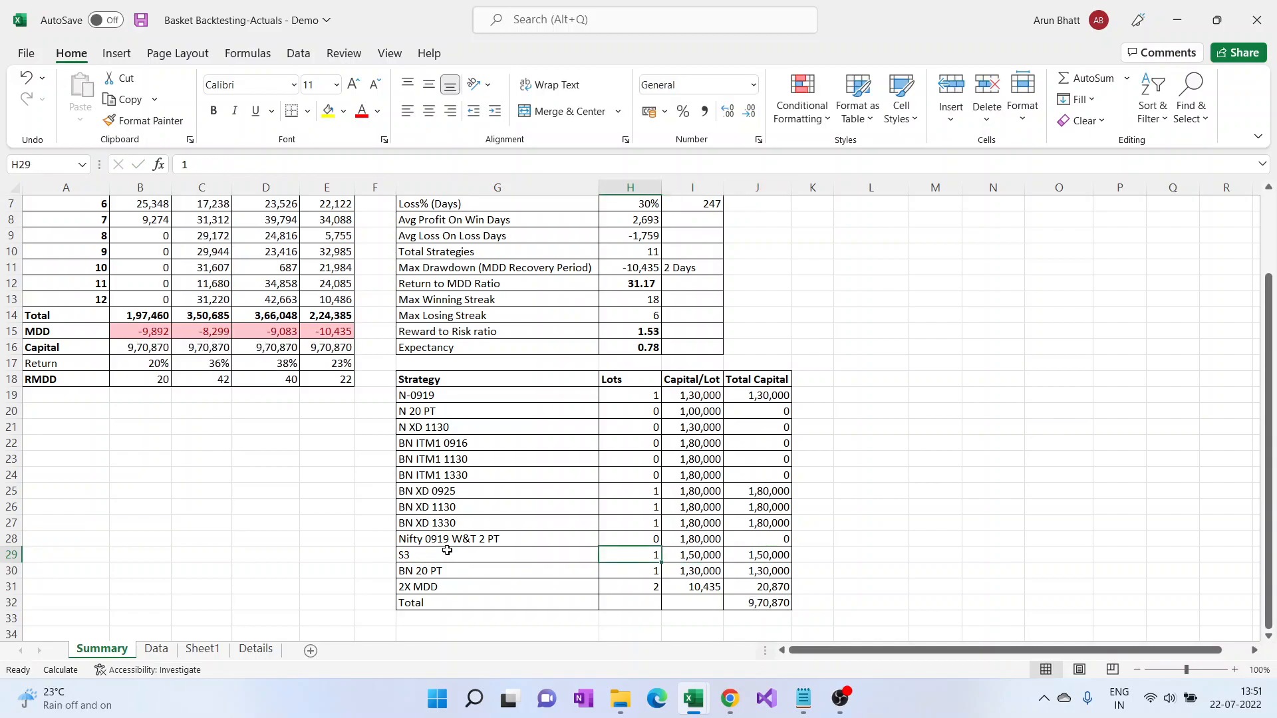
Step: Link the S3 cell in the Data sheet's Lots row to S3's lots in the Summary sheet with =Summary!H29
{"action": "left_click", "coordinate": [156, 649]}
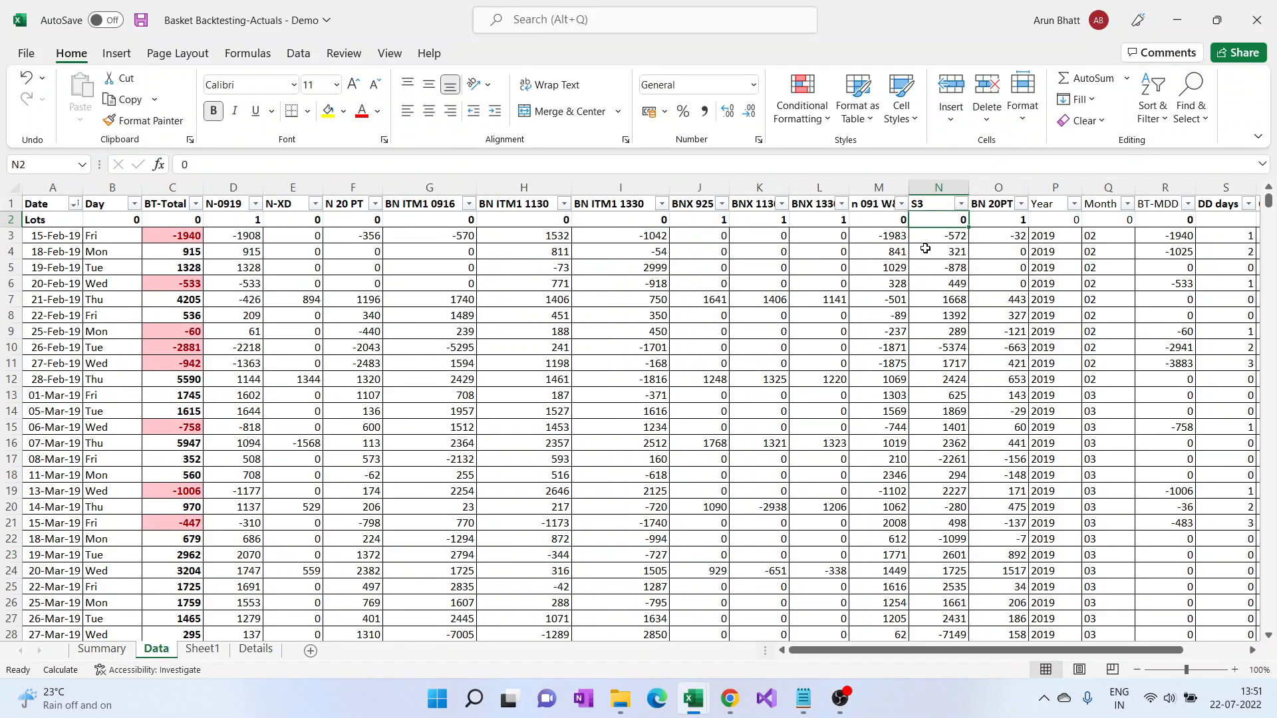
{"action": "key", "text": "Right"}
{"action": "key", "text": "Left"}
{"action": "type", "text": "="}
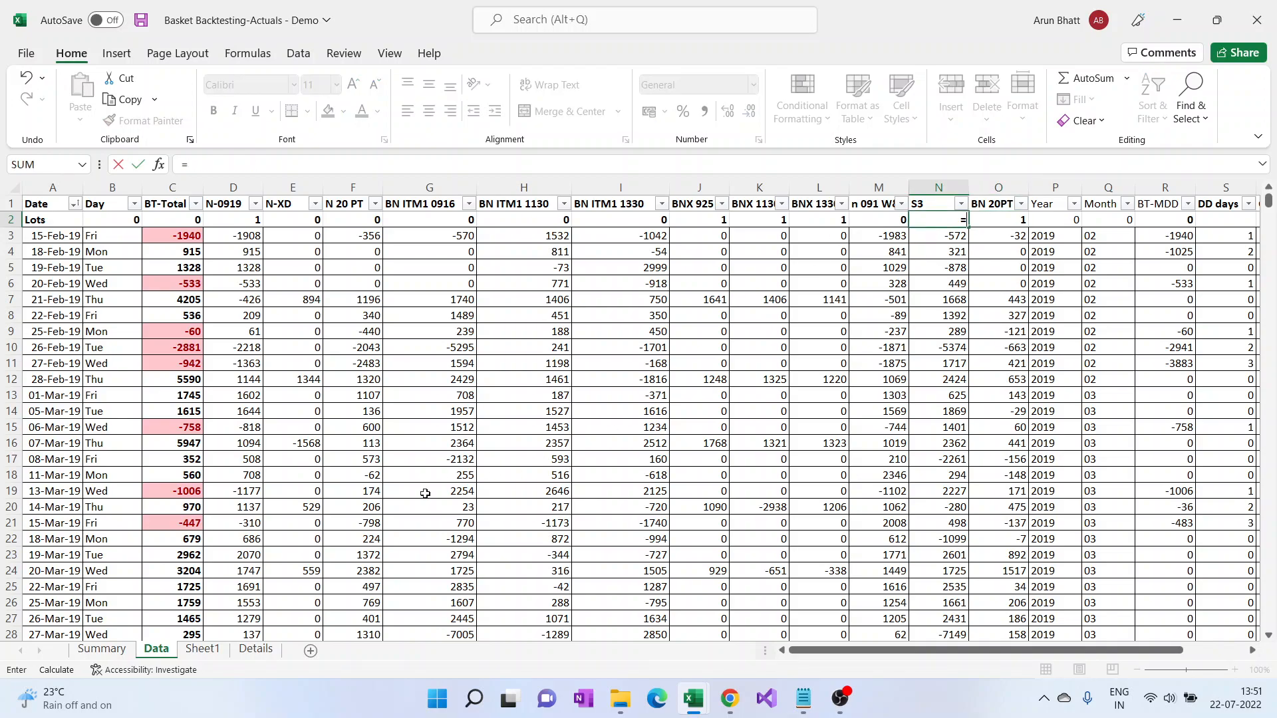
{"action": "left_click", "coordinate": [100, 650]}
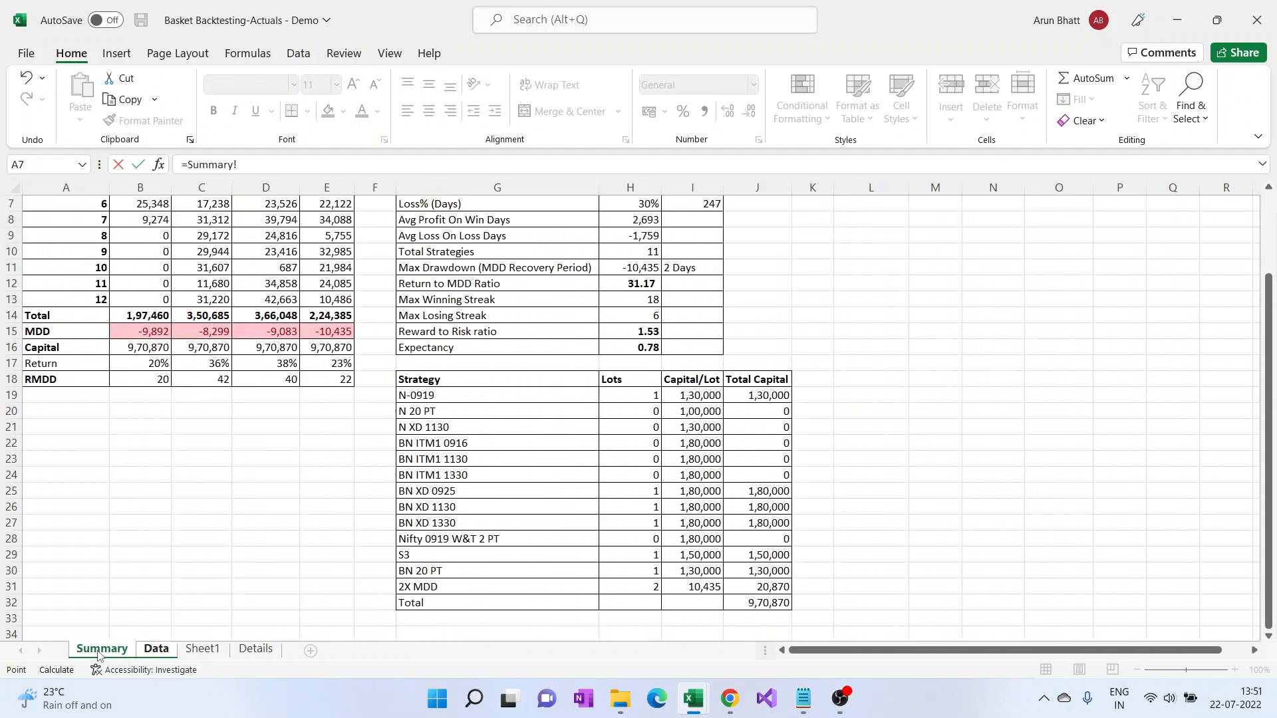
{"action": "left_click", "coordinate": [637, 553]}
{"action": "key", "text": "Return"}
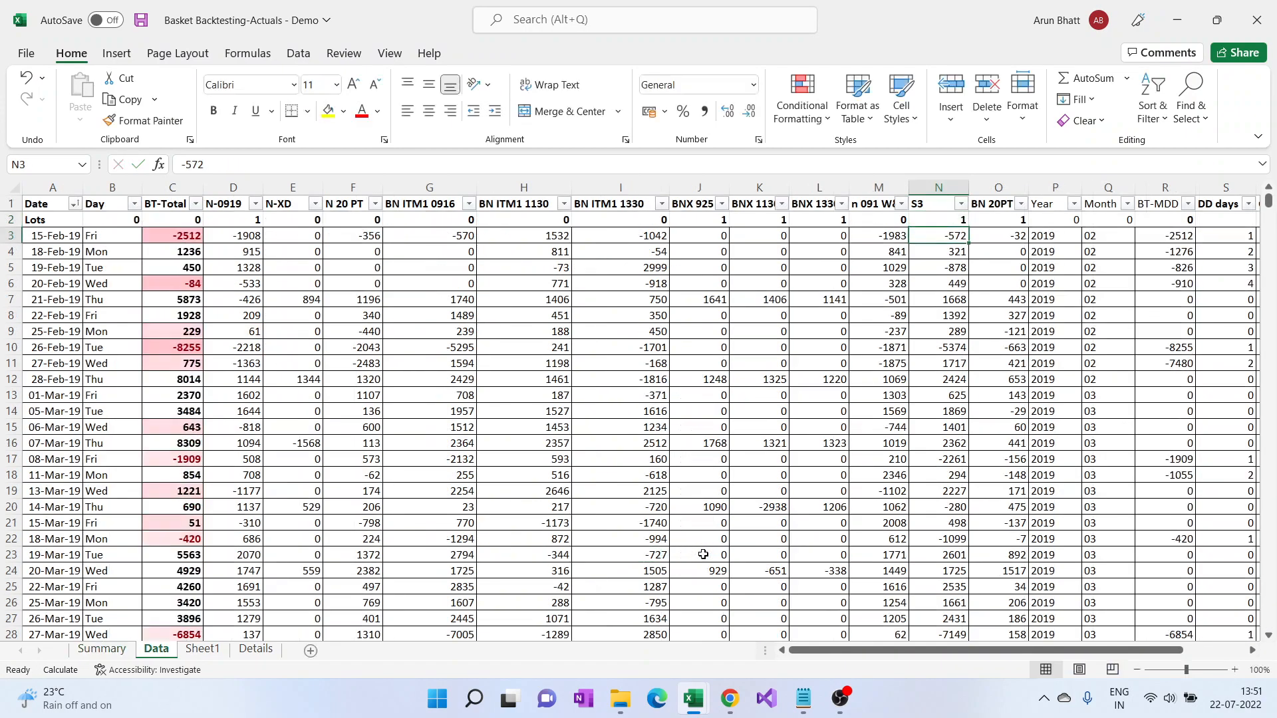
{"action": "key", "text": "Up"}
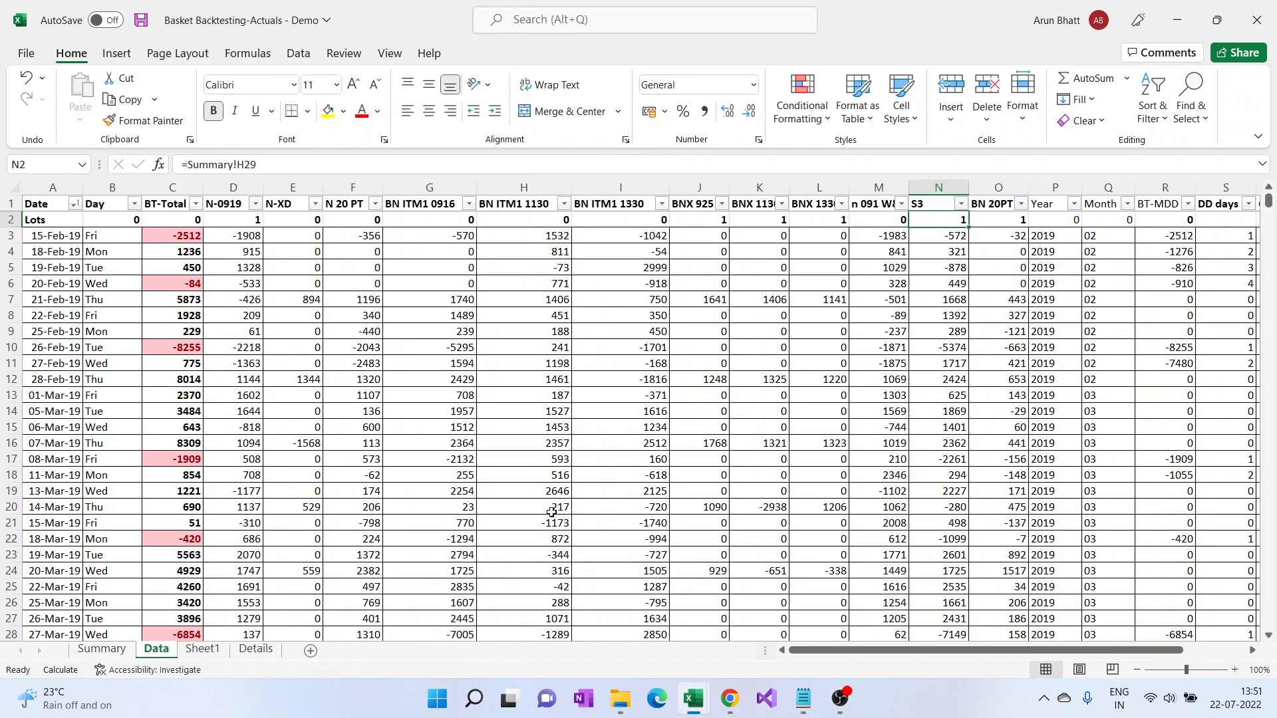
Step: Try 2 lots for S3 in the Summary sheet's strategy table, and set its lots to 3
{"action": "left_click", "coordinate": [113, 651]}
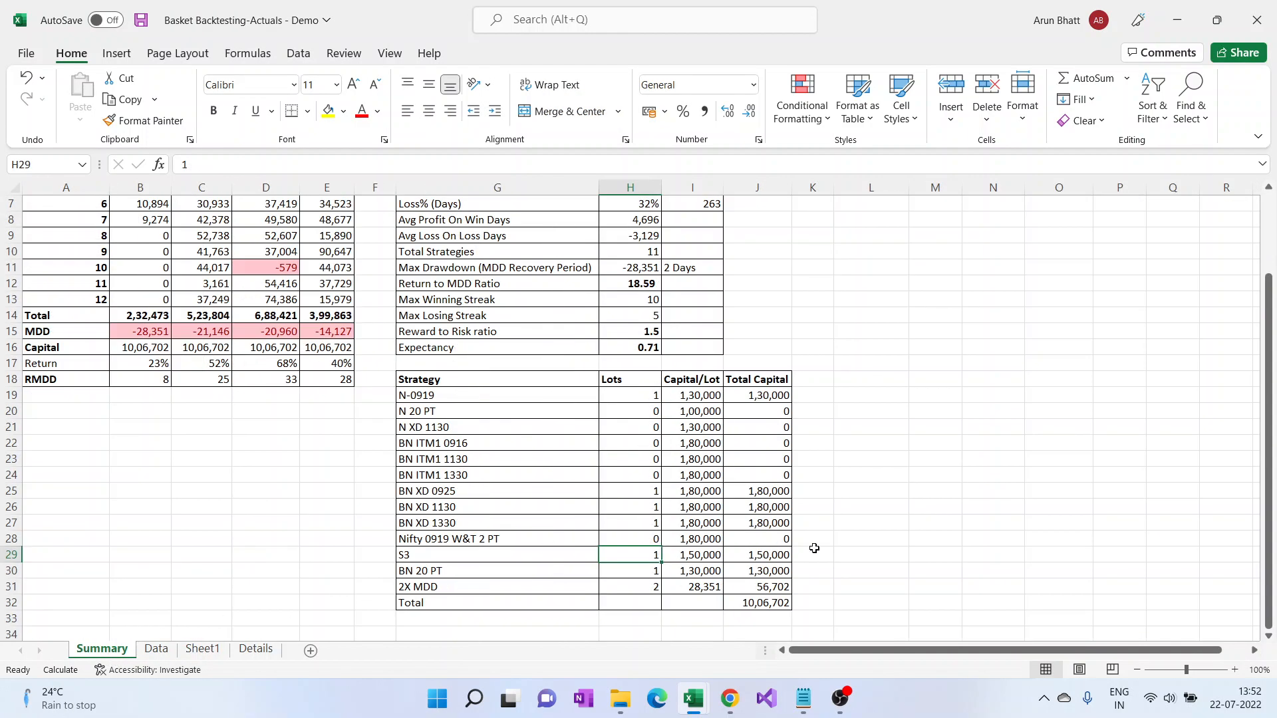
{"action": "type", "text": "2"}
{"action": "key", "text": "ctrl+Return"}
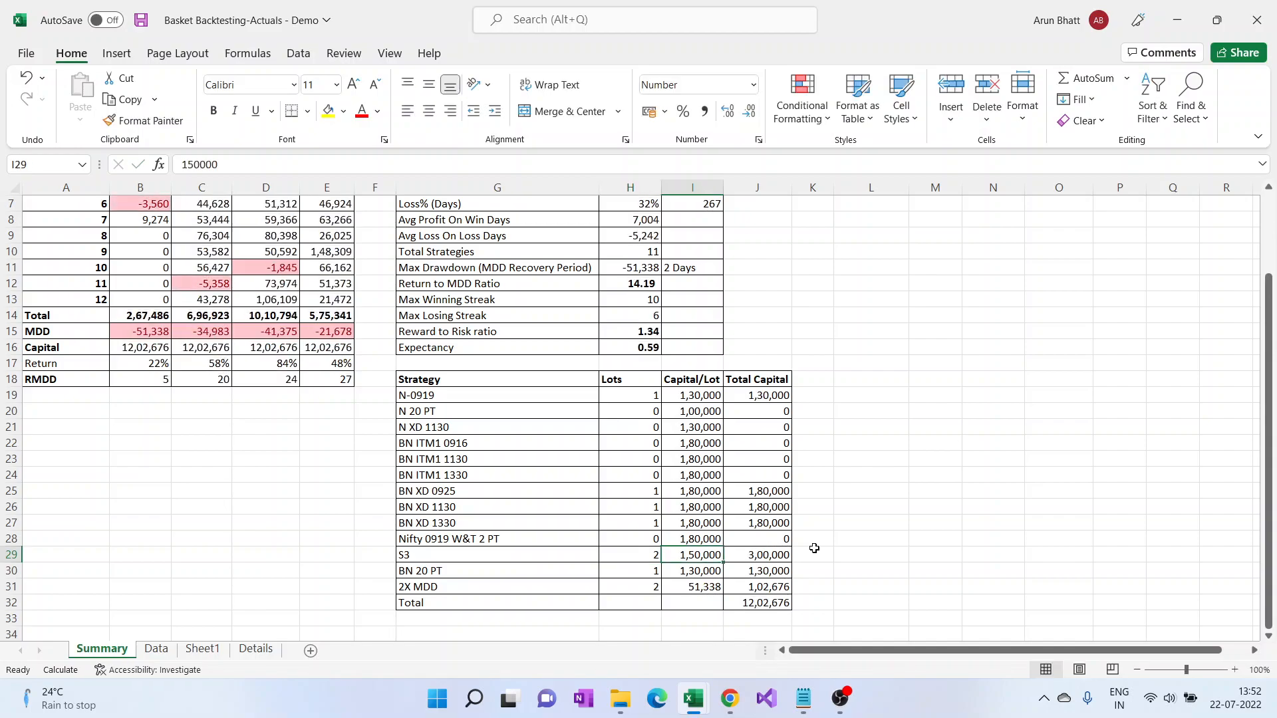
{"action": "type", "text": "1"}
{"action": "key", "text": "Tab"}
{"action": "key", "text": "Left"}
{"action": "type", "text": "2"}
{"action": "key", "text": "Up"}
{"action": "key", "text": "Down"}
{"action": "type", "text": "3"}
{"action": "key", "text": "ctrl+Return"}
{"action": "key", "text": "Down"}
{"action": "key", "text": "Up"}
{"action": "key", "text": "Up"}
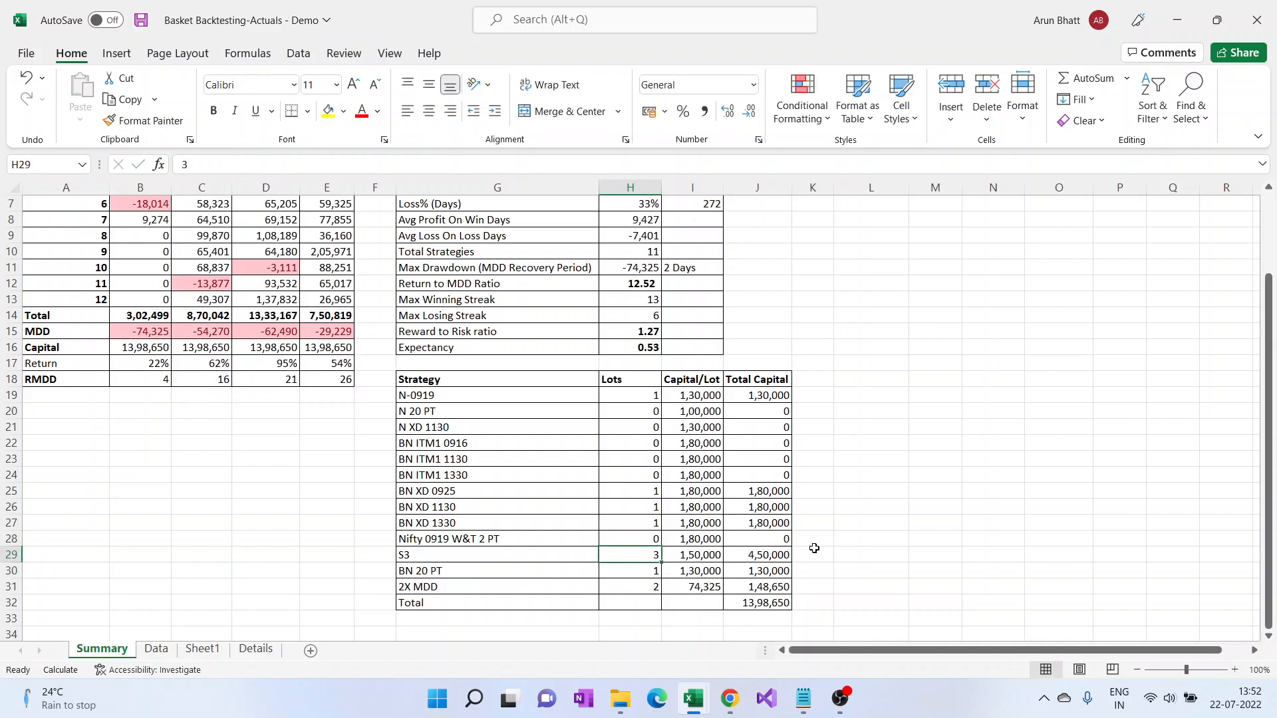
Step: Review the Summary sheet's monthly results, statistics and strategy table, and save the workbook
{"action": "scroll", "coordinate": [772, 538], "scroll_direction": "up", "scroll_amount": 2}
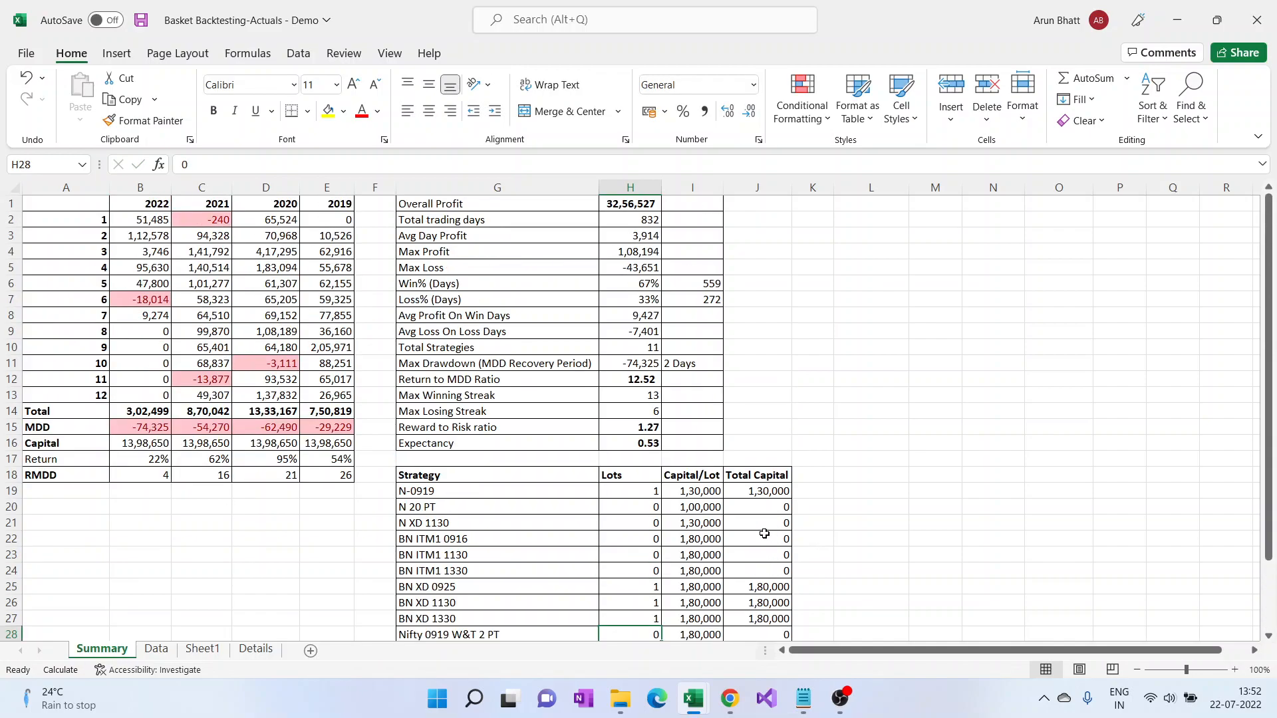
{"action": "scroll", "coordinate": [628, 510], "scroll_direction": "down", "scroll_amount": 4}
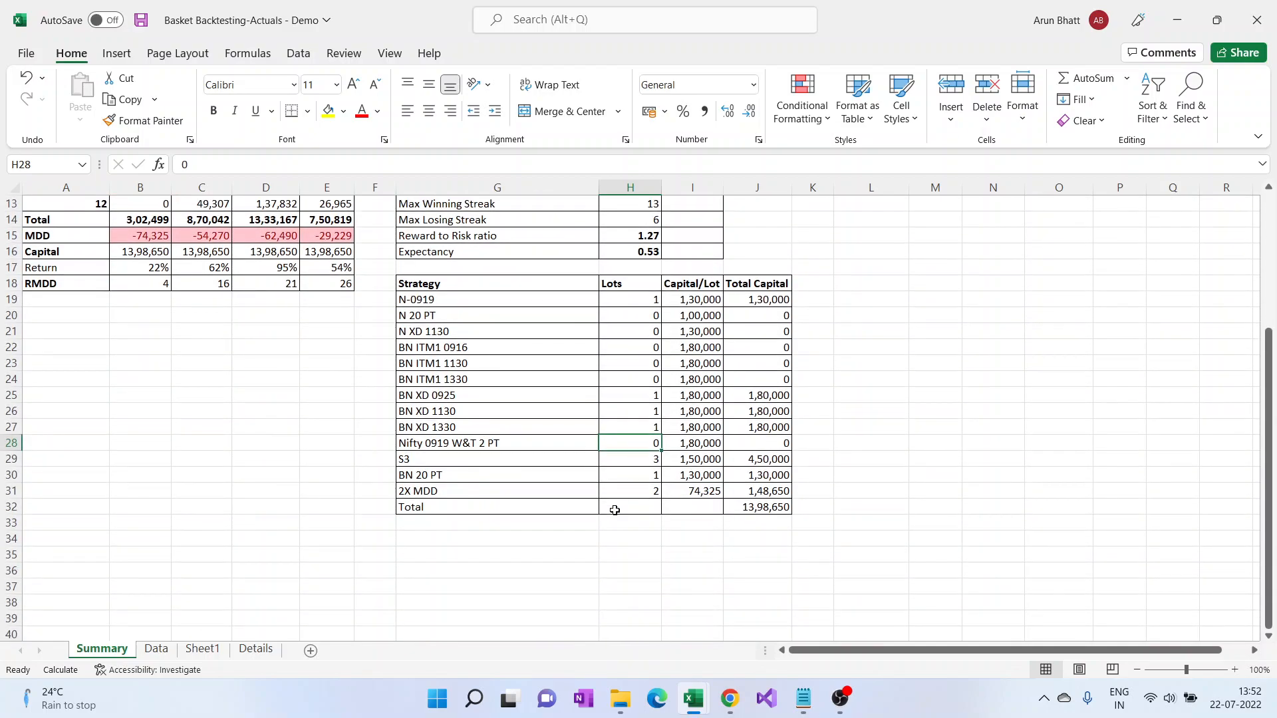
{"action": "scroll", "coordinate": [618, 508], "scroll_direction": "up", "scroll_amount": 4}
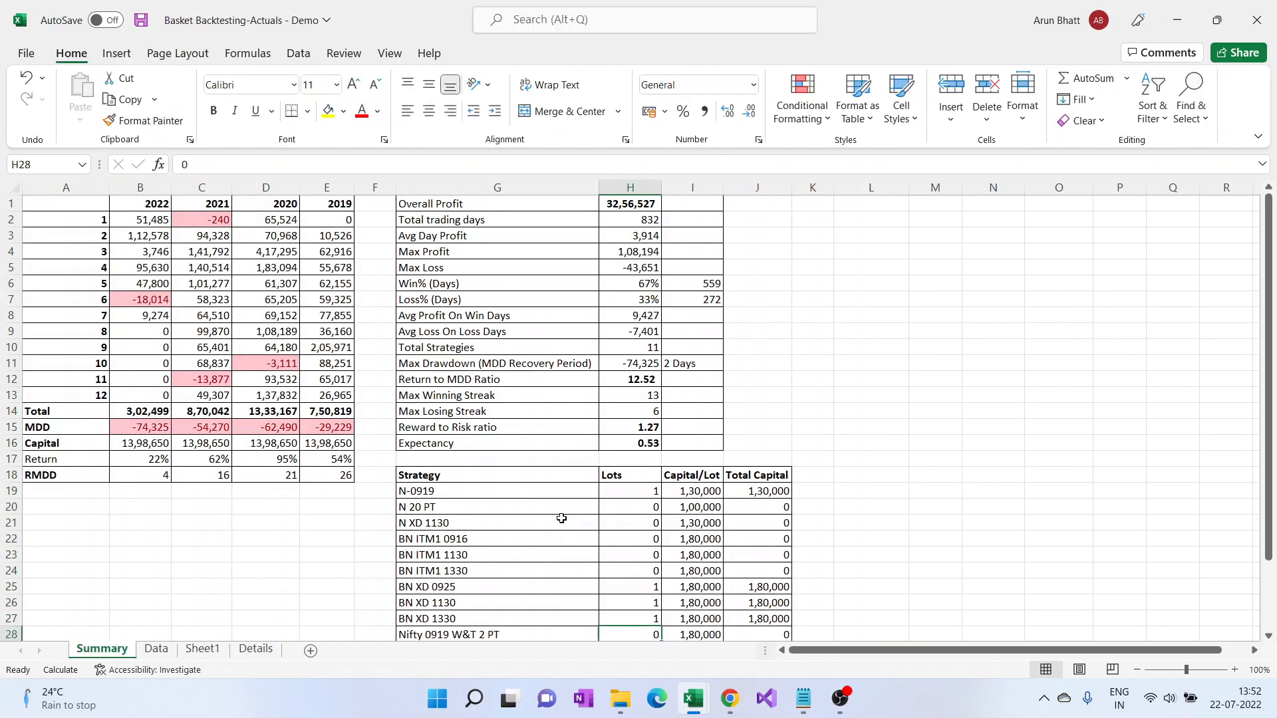
{"action": "scroll", "coordinate": [616, 512], "scroll_direction": "down", "scroll_amount": 2}
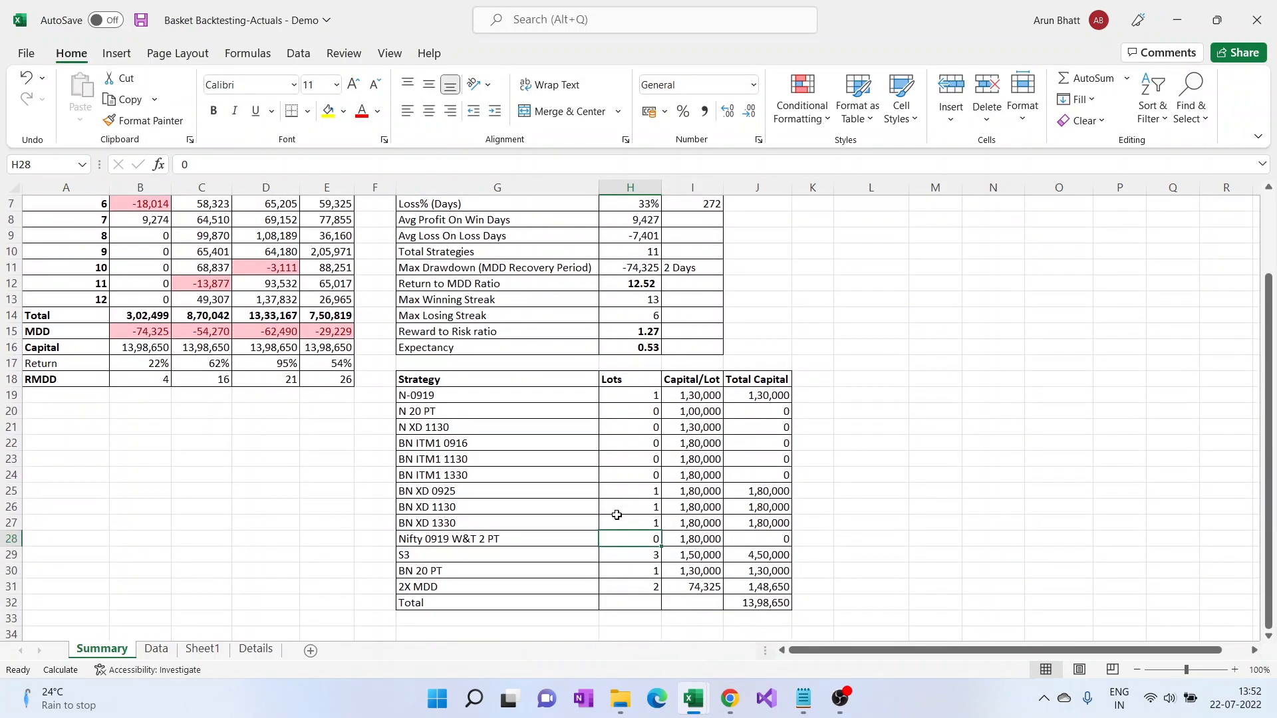
{"action": "scroll", "coordinate": [617, 515], "scroll_direction": "up", "scroll_amount": 2}
{"action": "left_click", "coordinate": [630, 493]}
{"action": "key", "text": "ctrl+s"}
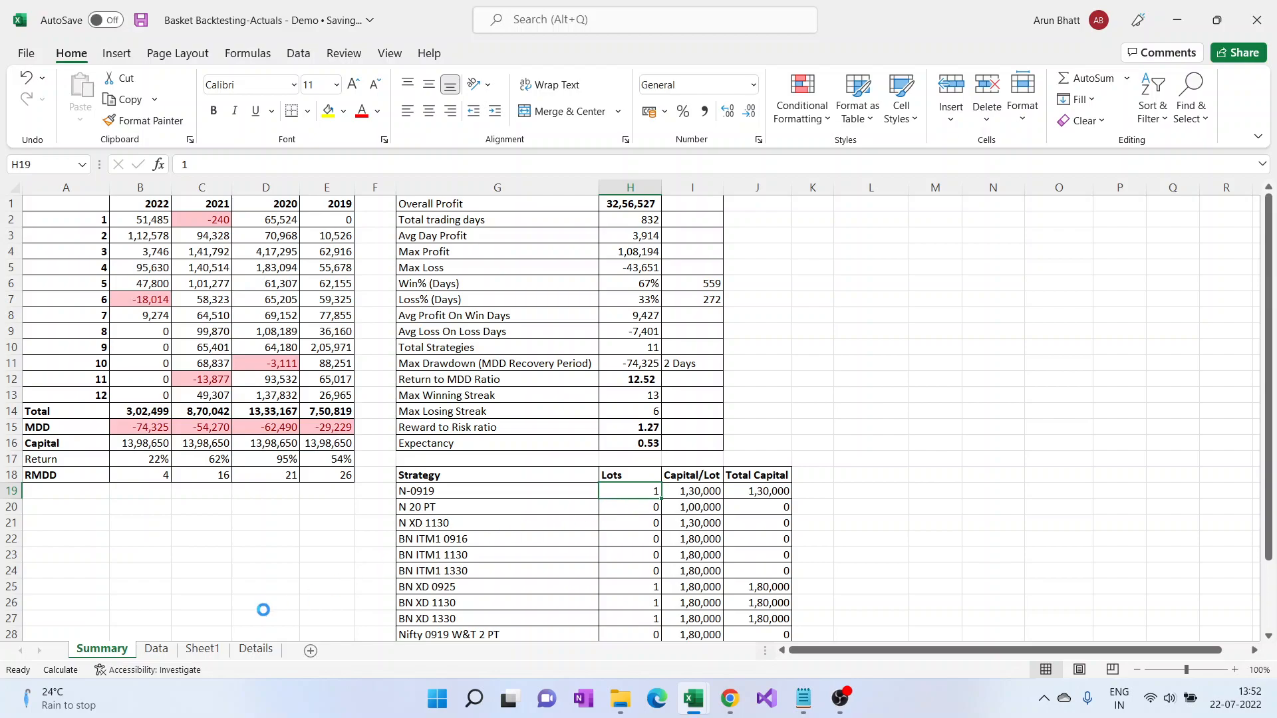
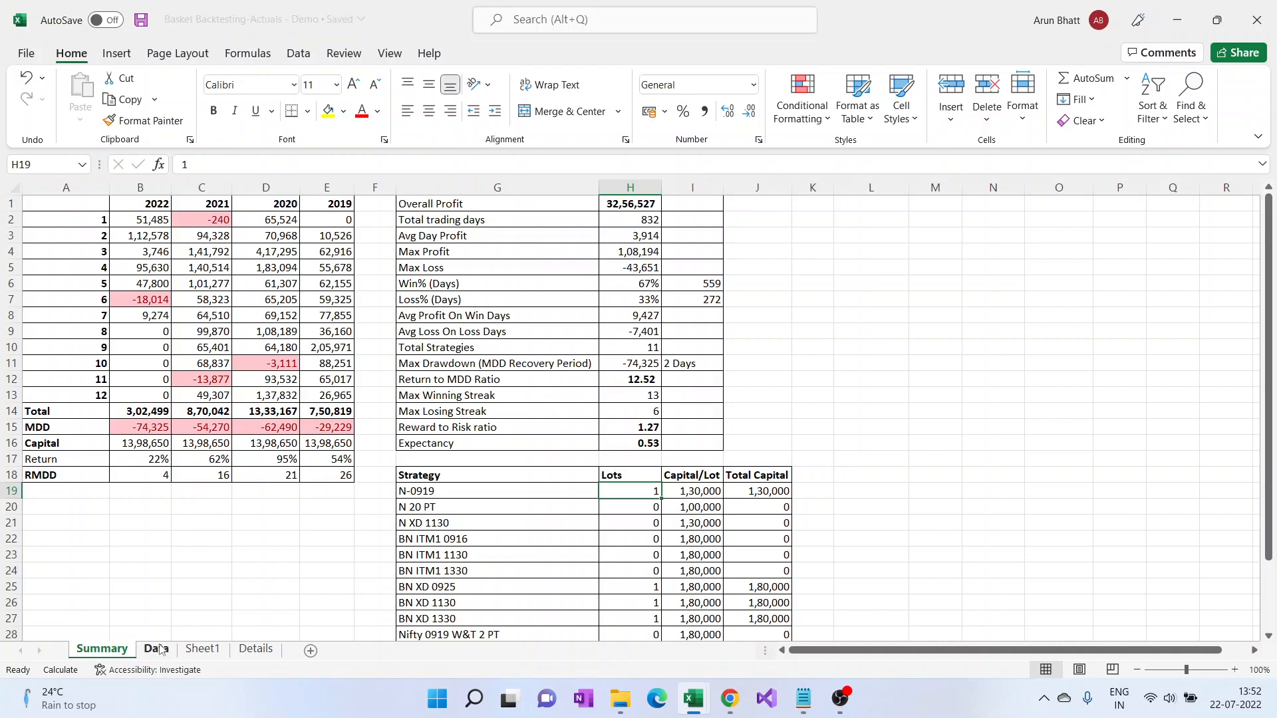
Step: Add the date 18-Jul-22 below the last row of the Data sheet and copy the Day formula into that row
{"action": "scroll", "coordinate": [168, 617], "scroll_direction": "down", "scroll_amount": 16}
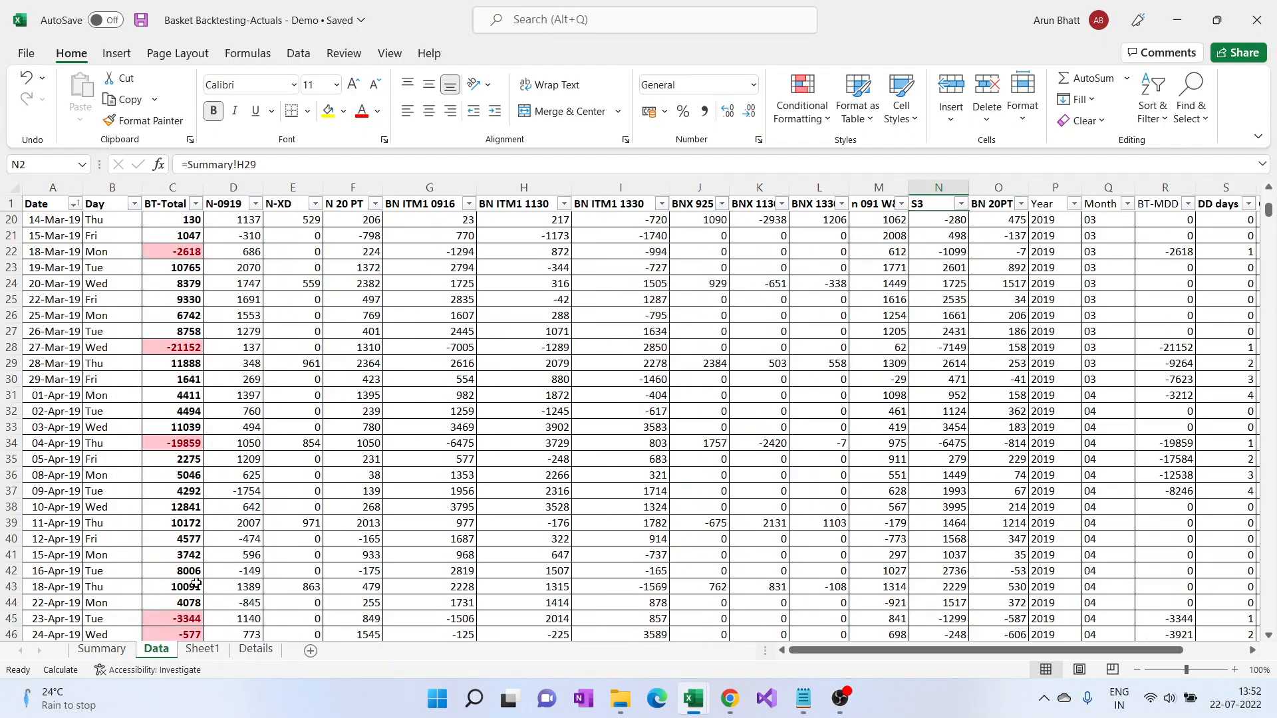
{"action": "left_click_drag", "start_coordinate": [1270, 226], "coordinate": [1271, 635]}
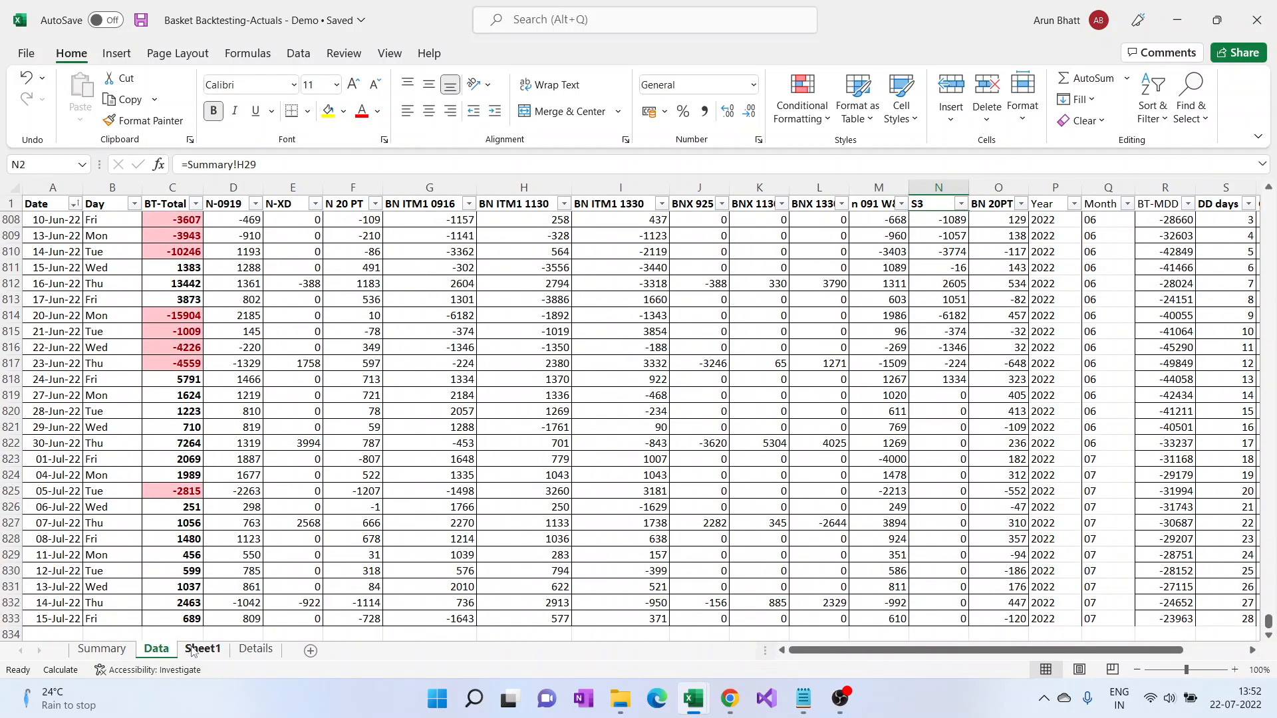
{"action": "scroll", "coordinate": [123, 585], "scroll_direction": "down", "scroll_amount": 2}
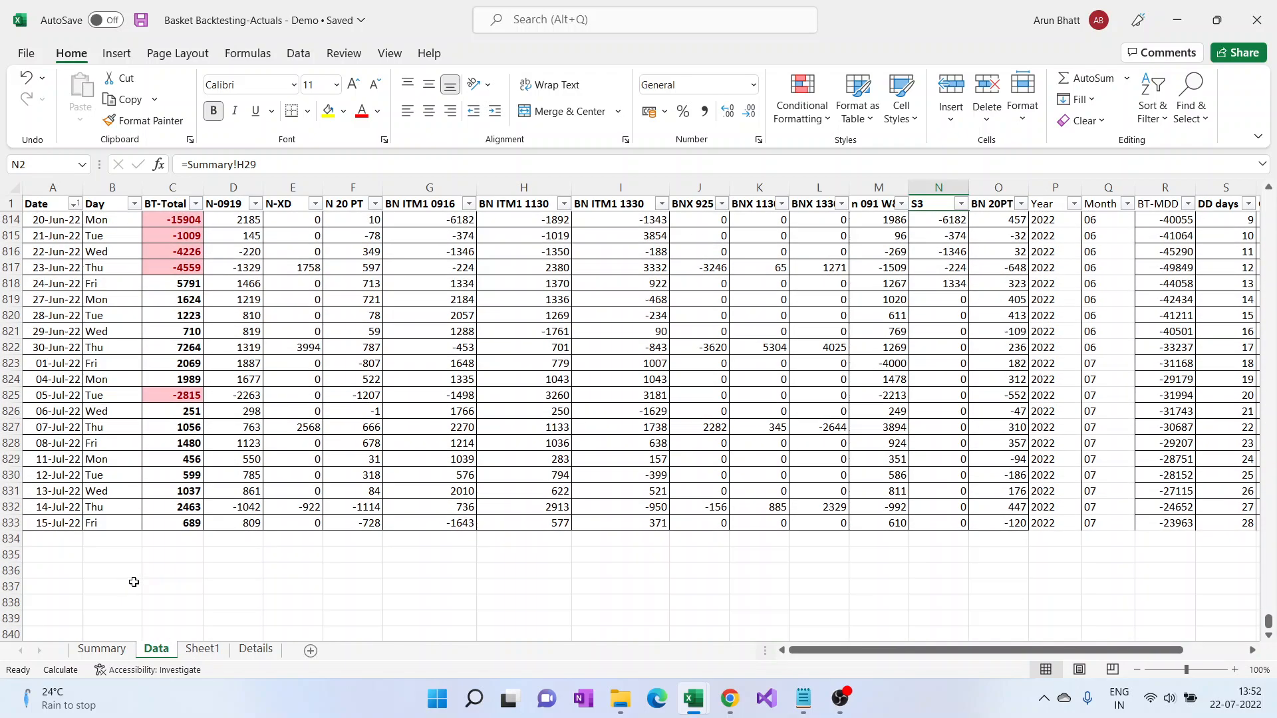
{"action": "left_click", "coordinate": [55, 543]}
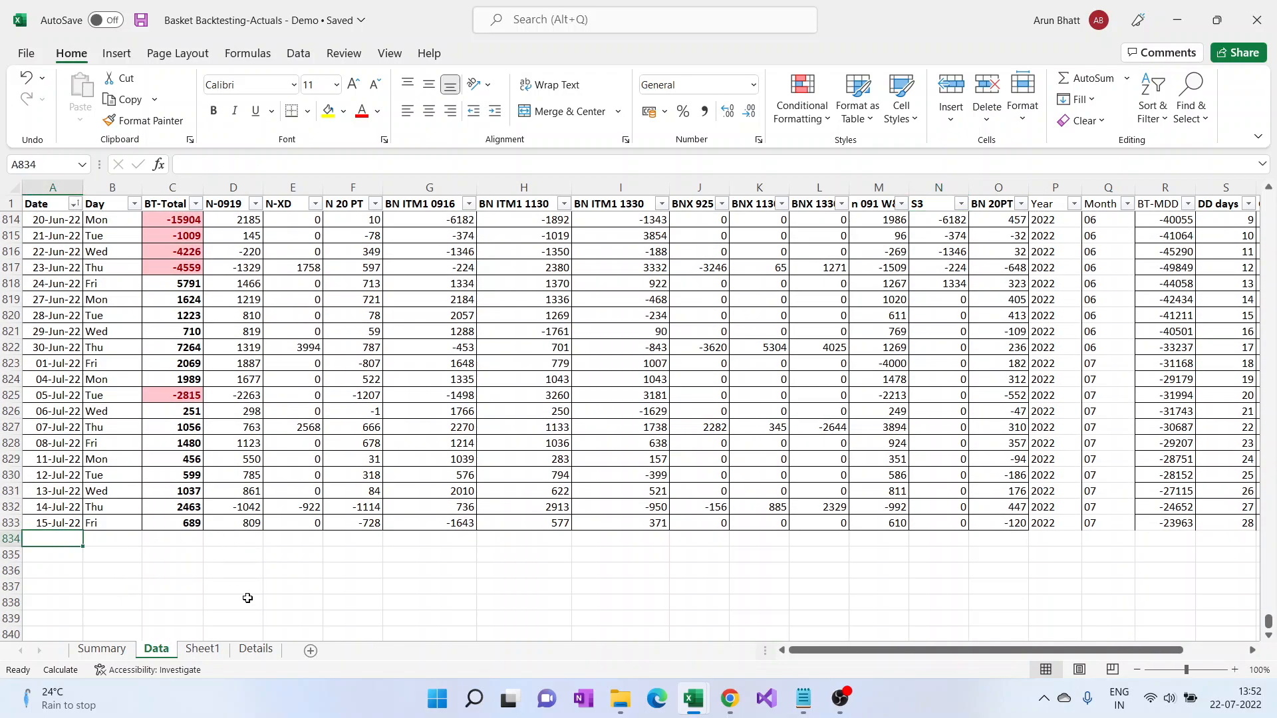
{"action": "type", "text": "1"}
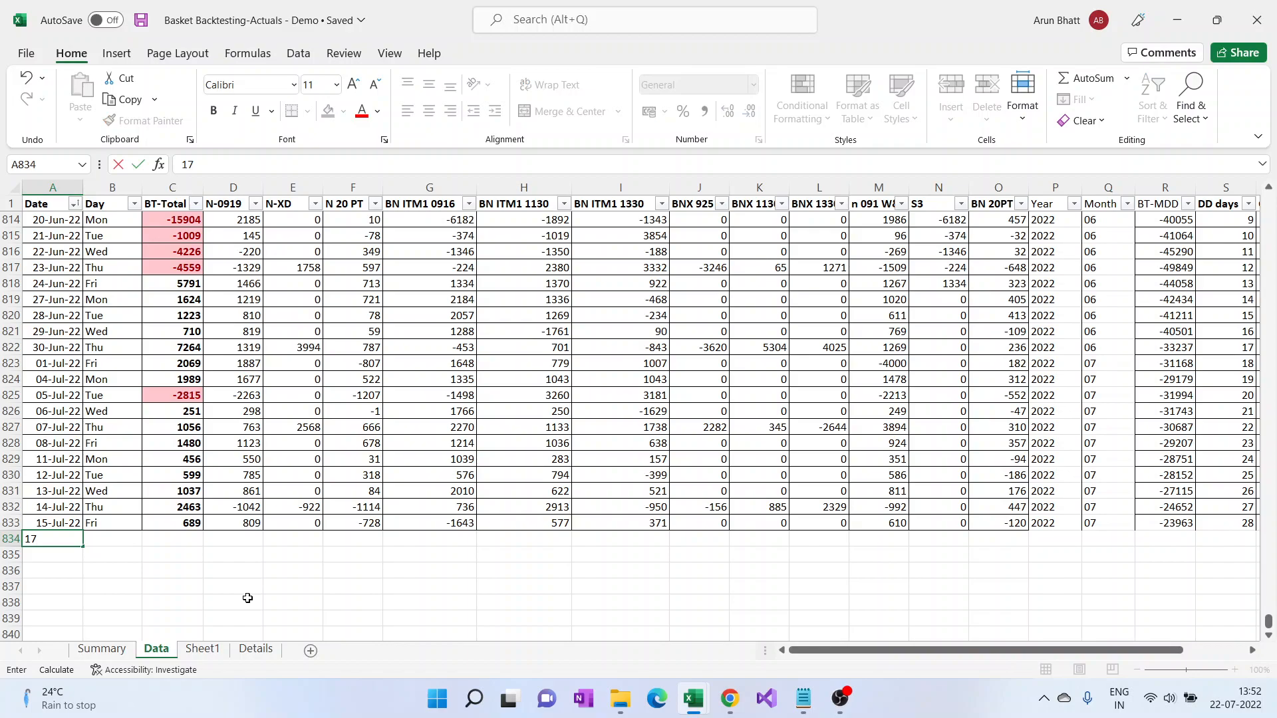
{"action": "type", "text": "8-jUL-22"}
{"action": "key", "text": "Tab"}
{"action": "key", "text": "Up"}
{"action": "key", "text": "ctrl+c"}
{"action": "key", "text": "Down"}
{"action": "key", "text": "ctrl+v"}
Step: Enter the dates 19-Jul-22, 20-Jul-22 and 21-Jul-22 in the next rows of the Date column
{"action": "key", "text": "Left"}
{"action": "key", "text": "Down"}
{"action": "type", "text": "19-Jul-22"}
{"action": "key", "text": "Return"}
{"action": "type", "text": "20-Jul-22"}
{"action": "key", "text": "Return"}
{"action": "type", "text": "2"}
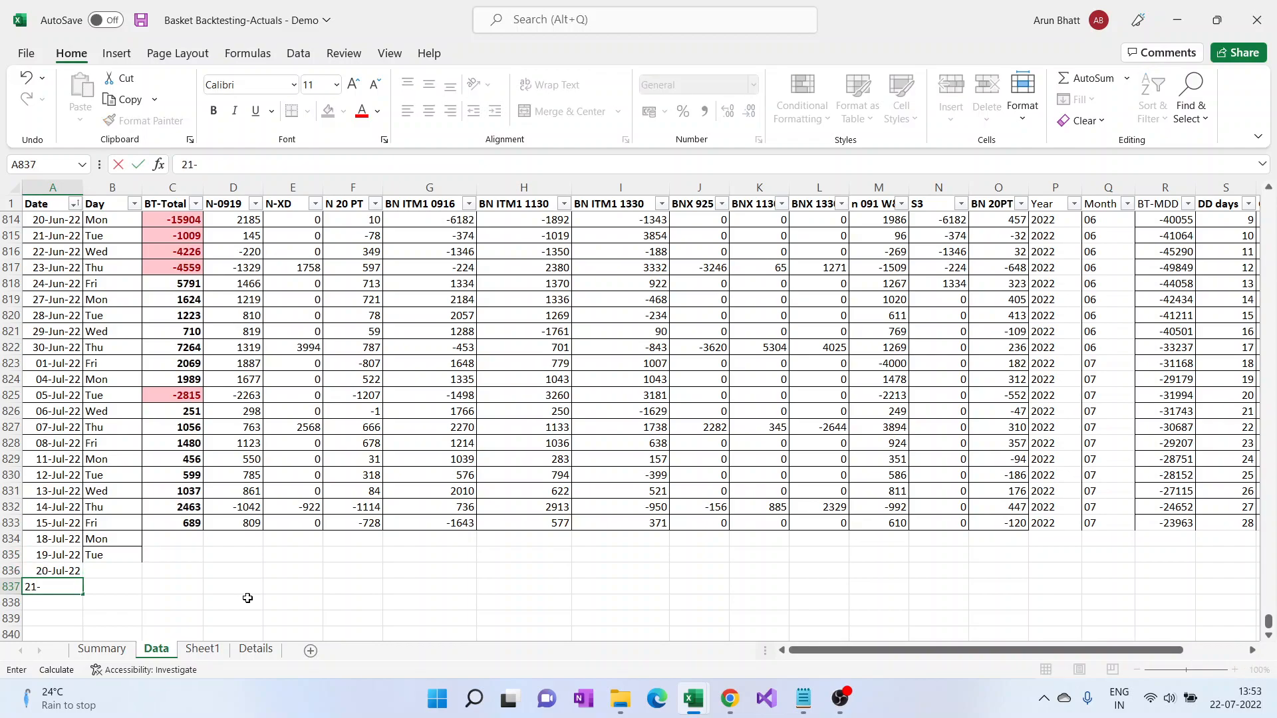
{"action": "type", "text": "1-Jul-22"}
{"action": "key", "text": "Return"}
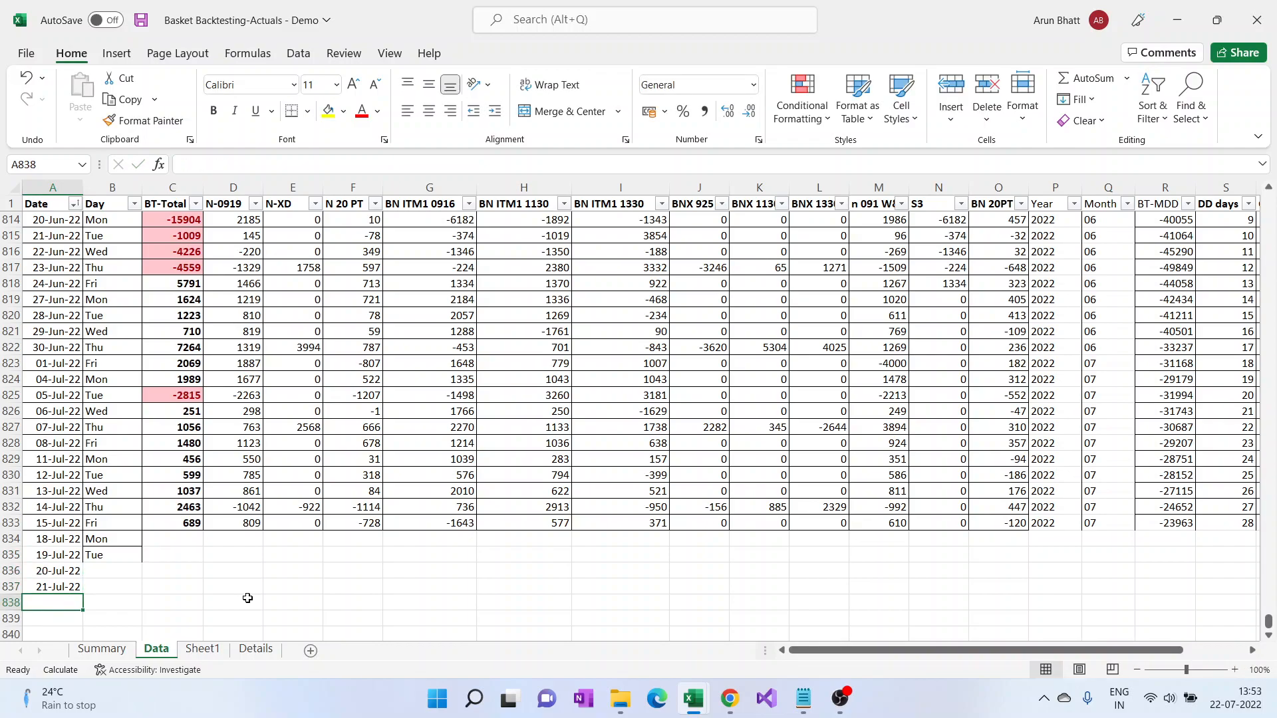
Step: Copy the Day formula from 19-Jul-22 to the 20-Jul-22 and 21-Jul-22 rows
{"action": "key", "text": "Up"}
{"action": "key", "text": "Up"}
{"action": "key", "text": "Up"}
{"action": "key", "text": "Right"}
{"action": "key", "text": "ctrl+c"}
{"action": "key", "text": "Down"}
{"action": "key", "text": "shift+Down"}
{"action": "key", "text": "ctrl+v"}
{"action": "key", "text": "Left"}
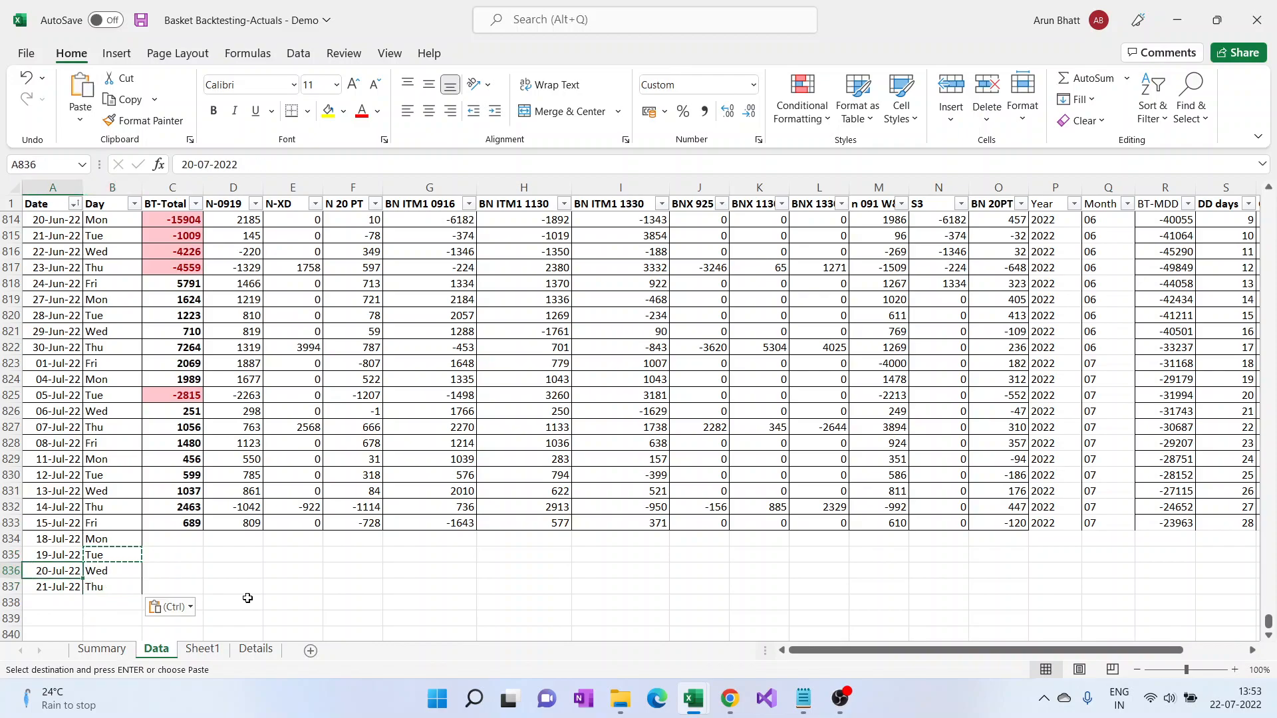
Step: Copy the BT-Total formula from 15-Jul-22 down to the rows from 18-Jul-22 to 21-Jul-22
{"action": "key", "text": "Down"}
{"action": "key", "text": "Right"}
{"action": "key", "text": "Up"}
{"action": "key", "text": "Up"}
{"action": "key", "text": "Up"}
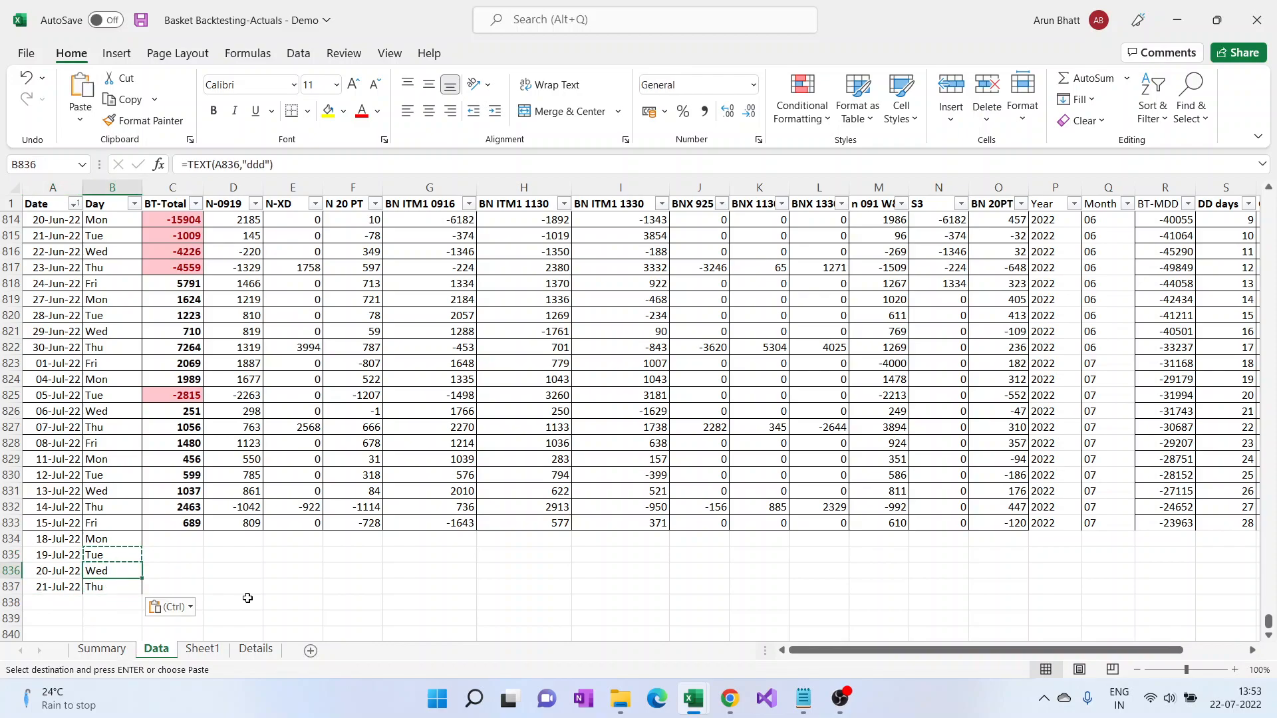
{"action": "key", "text": "Right"}
{"action": "key", "text": "Up"}
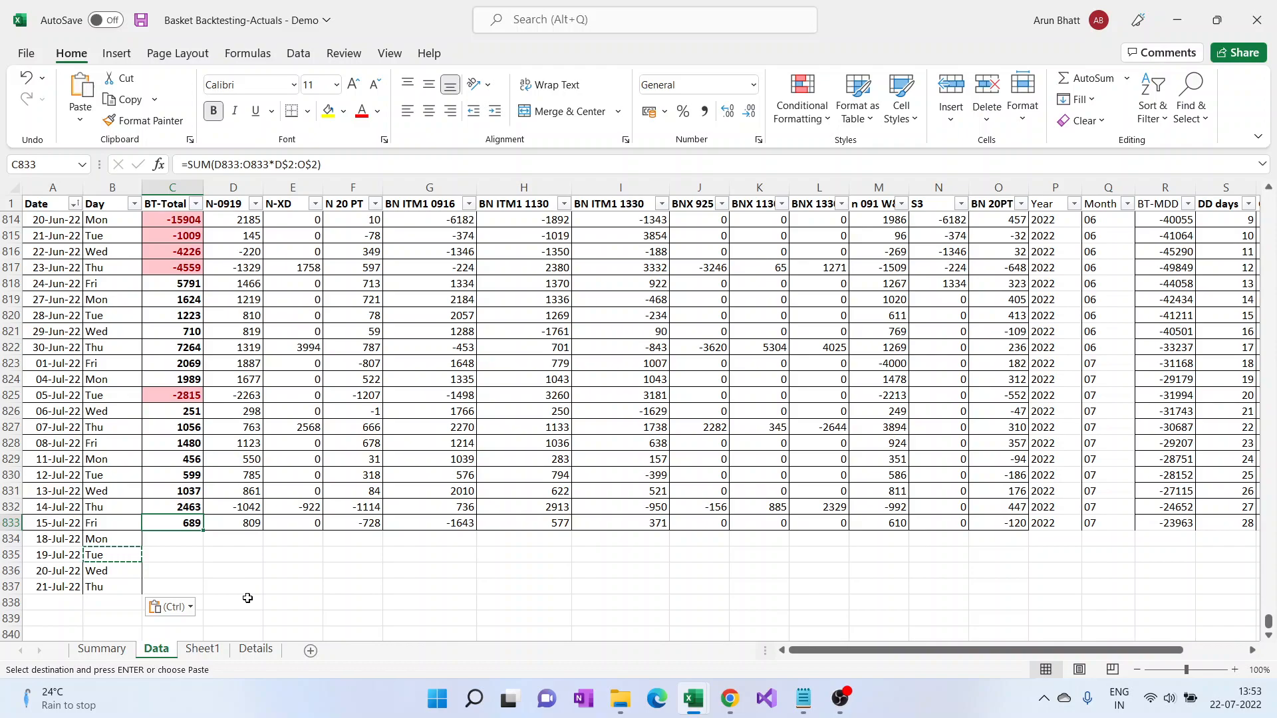
{"action": "key", "text": "ctrl+c"}
{"action": "key", "text": "Down"}
{"action": "key", "text": "shift+Down"}
{"action": "key", "text": "shift+Down"}
{"action": "key", "text": "shift+Down"}
{"action": "key", "text": "ctrl+v"}
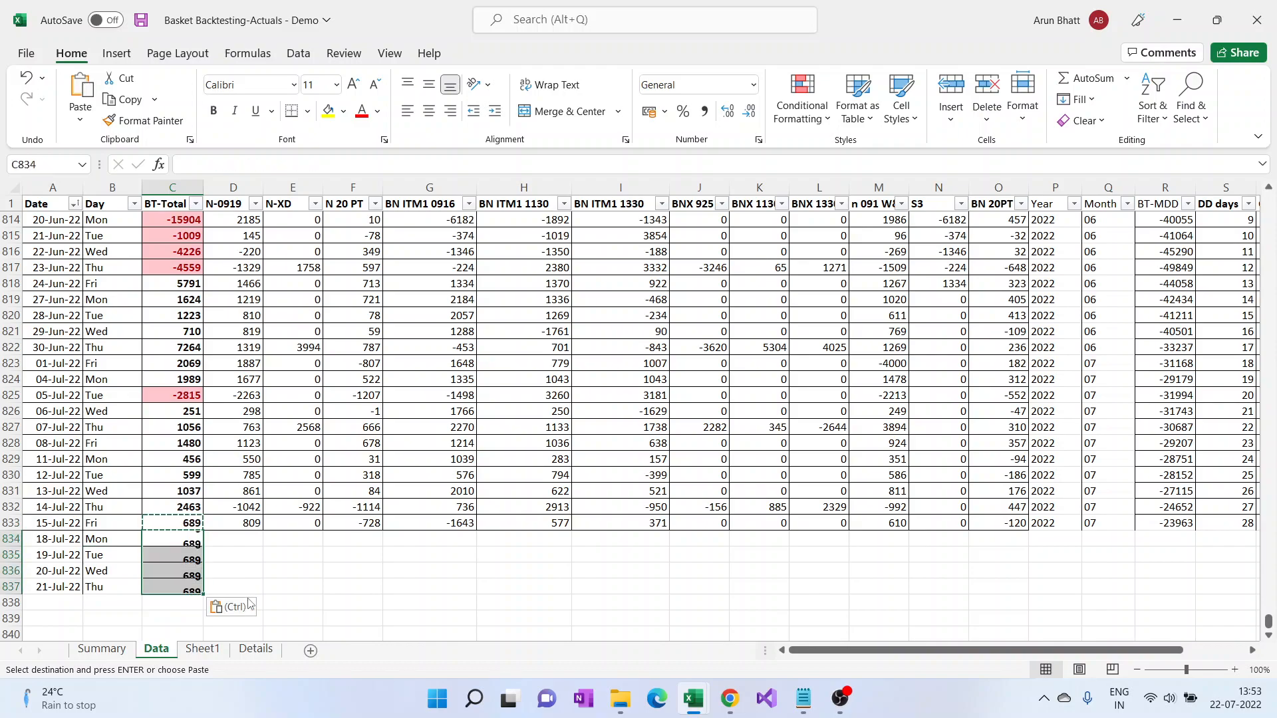
Step: Copy the Year through Yr-Mon formulas from the 15-Jul-22 row down to the 18-Jul-22 to 21-Jul-22 rows
{"action": "key", "text": "Right"}
{"action": "key", "text": "Right"}
{"action": "key", "text": "Right"}
{"action": "key", "text": "Right"}
{"action": "key", "text": "Right"}
{"action": "key", "text": "Right"}
{"action": "key", "text": "Right"}
{"action": "key", "text": "Right"}
{"action": "key", "text": "Right"}
{"action": "key", "text": "Right"}
{"action": "key", "text": "Right"}
{"action": "key", "text": "Right"}
{"action": "key", "text": "Right"}
{"action": "key", "text": "Right"}
{"action": "key", "text": "Right"}
{"action": "key", "text": "Right"}
{"action": "key", "text": "Right"}
{"action": "key", "text": "Right"}
{"action": "key", "text": "Right"}
{"action": "key", "text": "Right"}
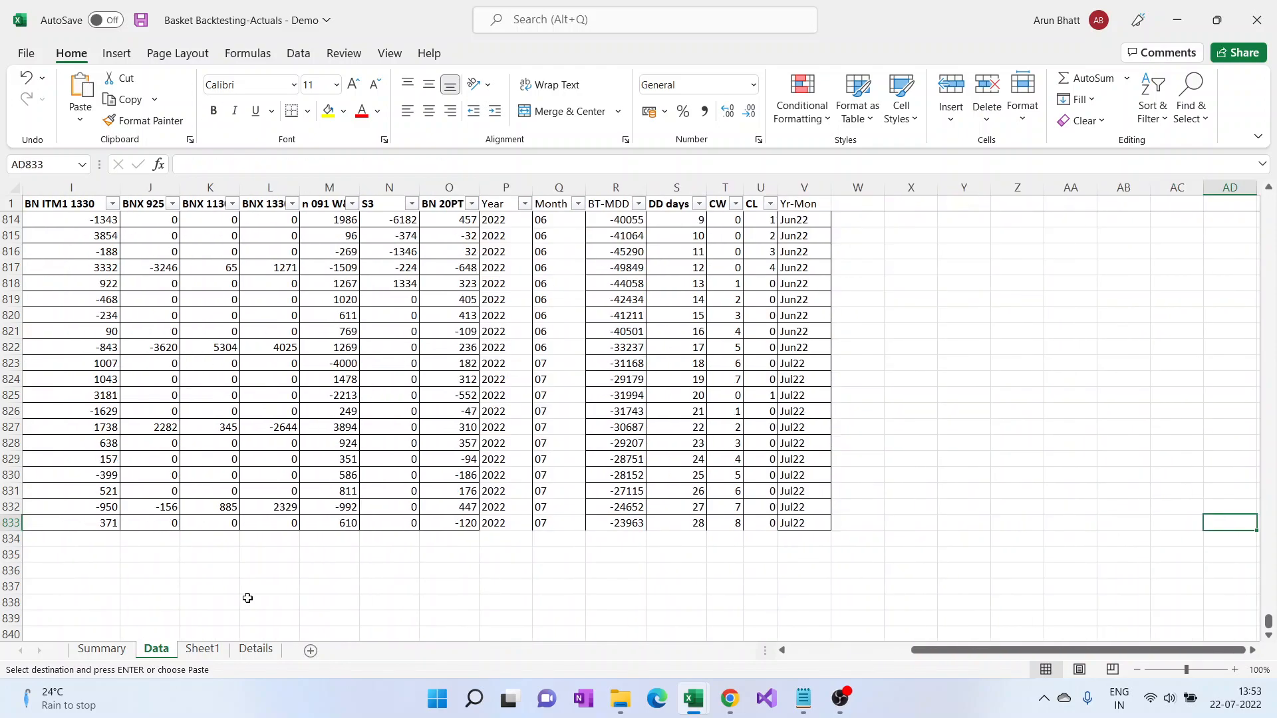
{"action": "key", "text": "Left"}
{"action": "key", "text": "Left"}
{"action": "key", "text": "Left"}
{"action": "key", "text": "Left"}
{"action": "key", "text": "Left"}
{"action": "key", "text": "Left"}
{"action": "key", "text": "Left"}
{"action": "key", "text": "Left"}
{"action": "key", "text": "Left"}
{"action": "key", "text": "Left"}
{"action": "key", "text": "Left"}
{"action": "key", "text": "Left"}
{"action": "key", "text": "Left"}
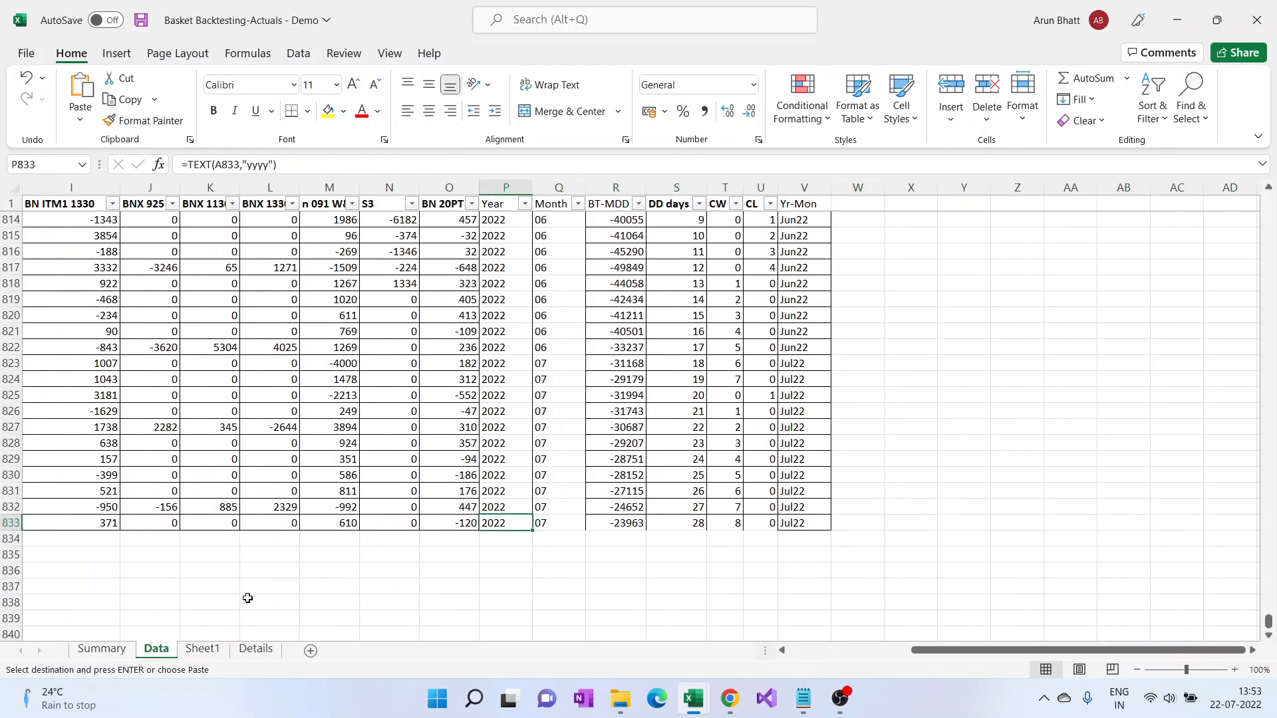
{"action": "key", "text": "shift+Right"}
{"action": "key", "text": "shift+Right"}
{"action": "key", "text": "shift+Right"}
{"action": "key", "text": "shift+Right"}
{"action": "key", "text": "shift+Right"}
{"action": "key", "text": "shift+Right"}
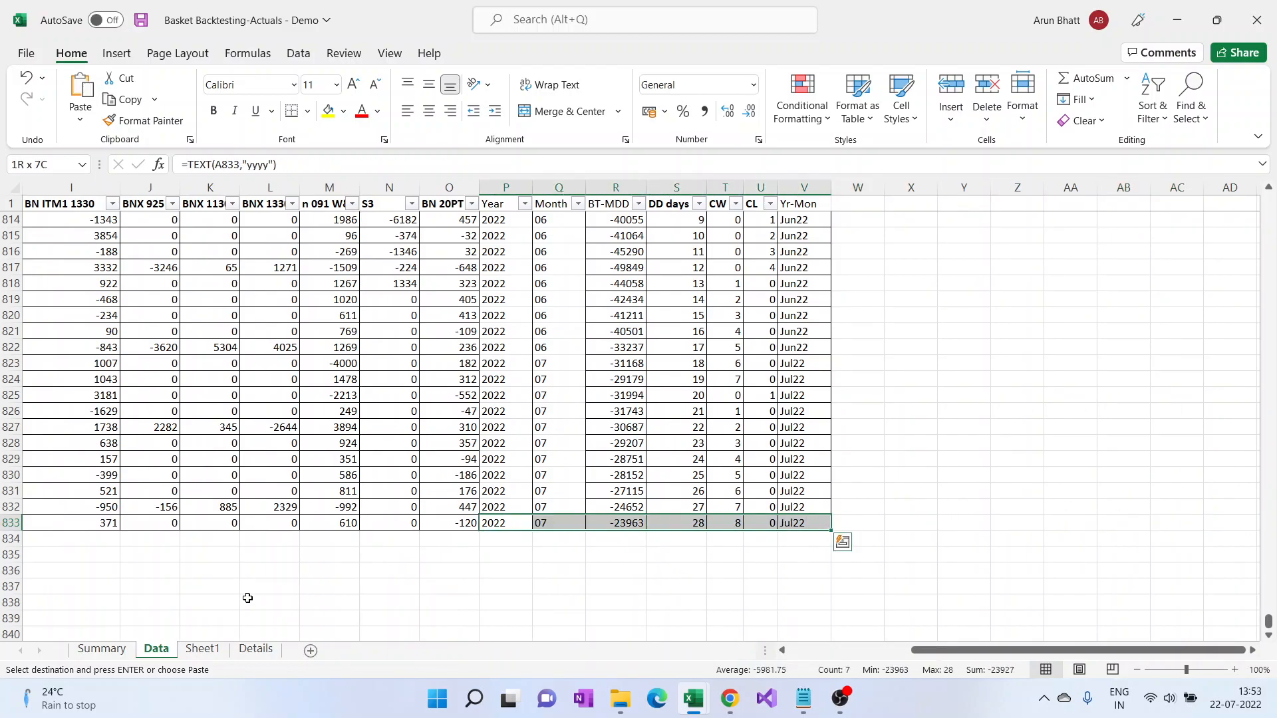
{"action": "key", "text": "ctrl+c"}
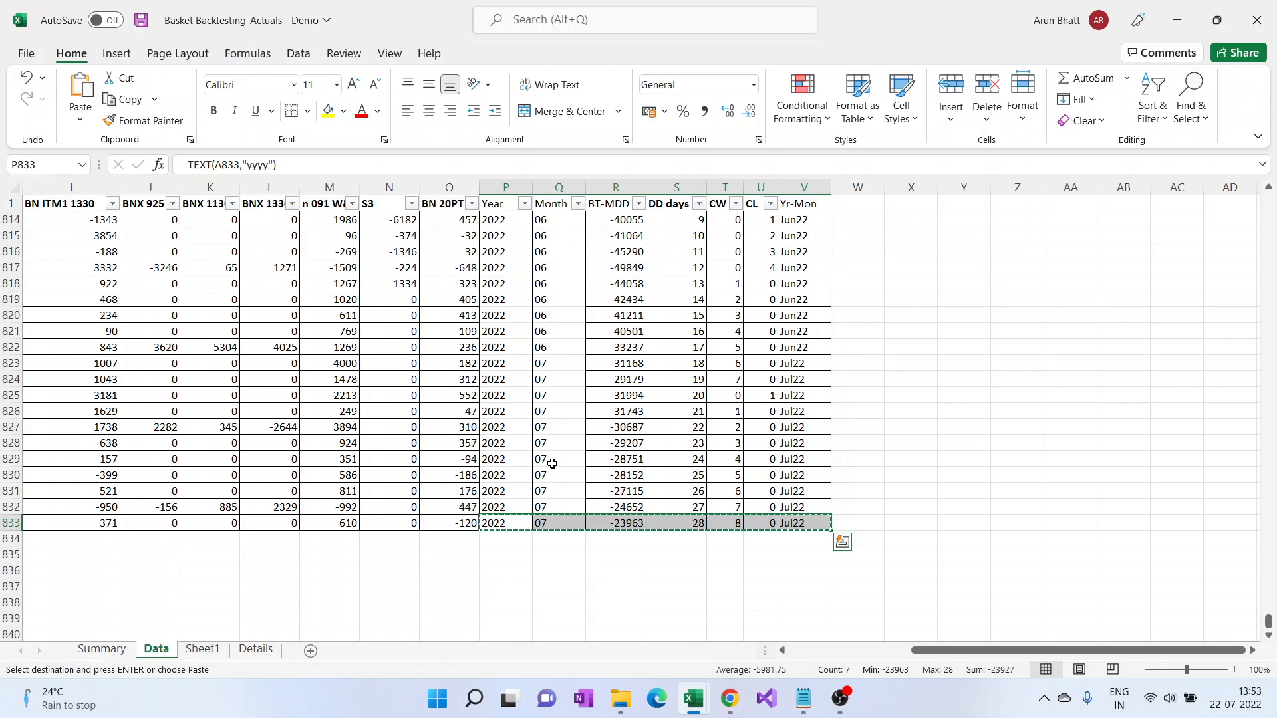
{"action": "left_click", "coordinate": [494, 538]}
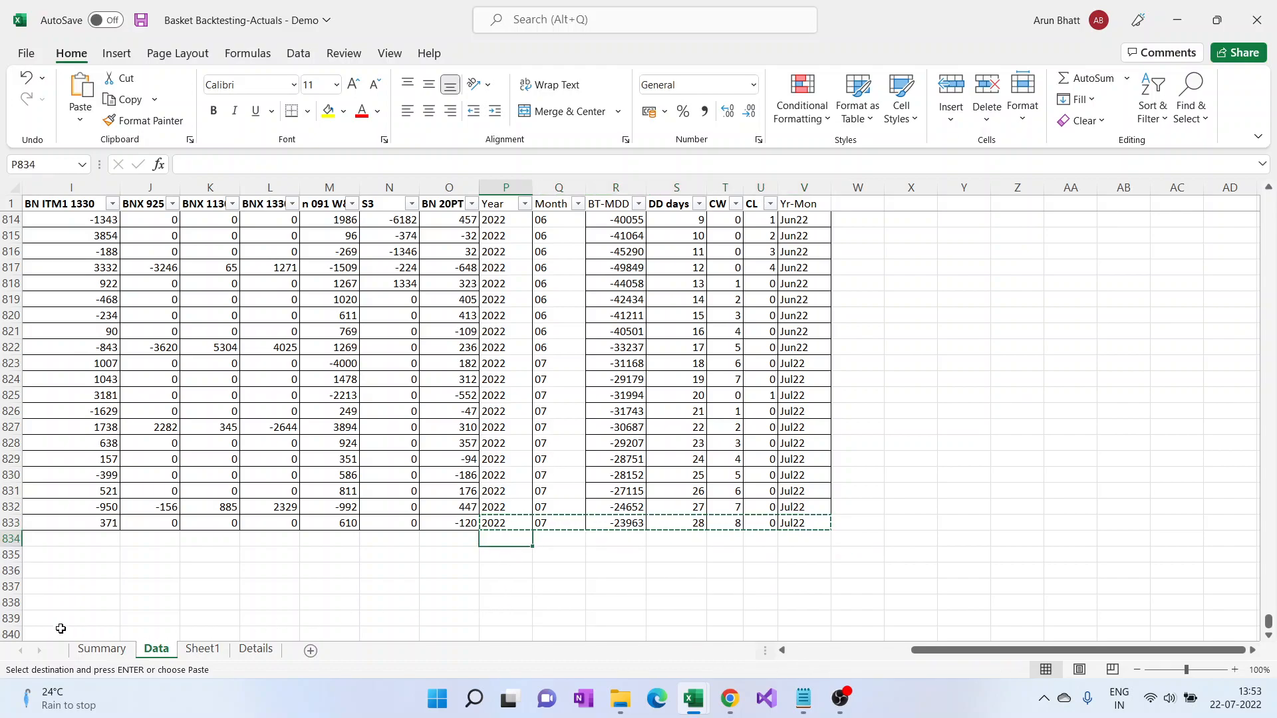
{"action": "mouse_move", "coordinate": [987, 652]}
{"action": "left_mouse_down"}
{"action": "mouse_move", "coordinate": [857, 655]}
{"action": "mouse_move", "coordinate": [984, 658]}
{"action": "left_mouse_up"}
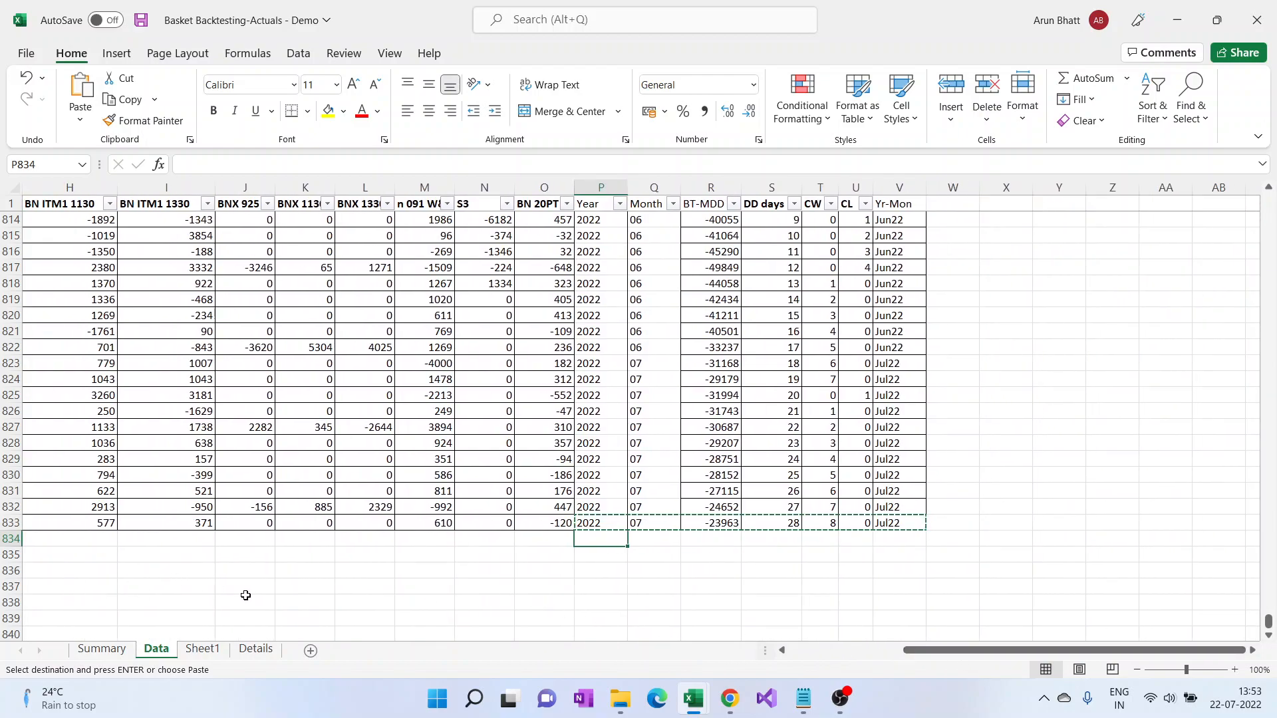
{"action": "left_click", "coordinate": [624, 589], "text": "shift"}
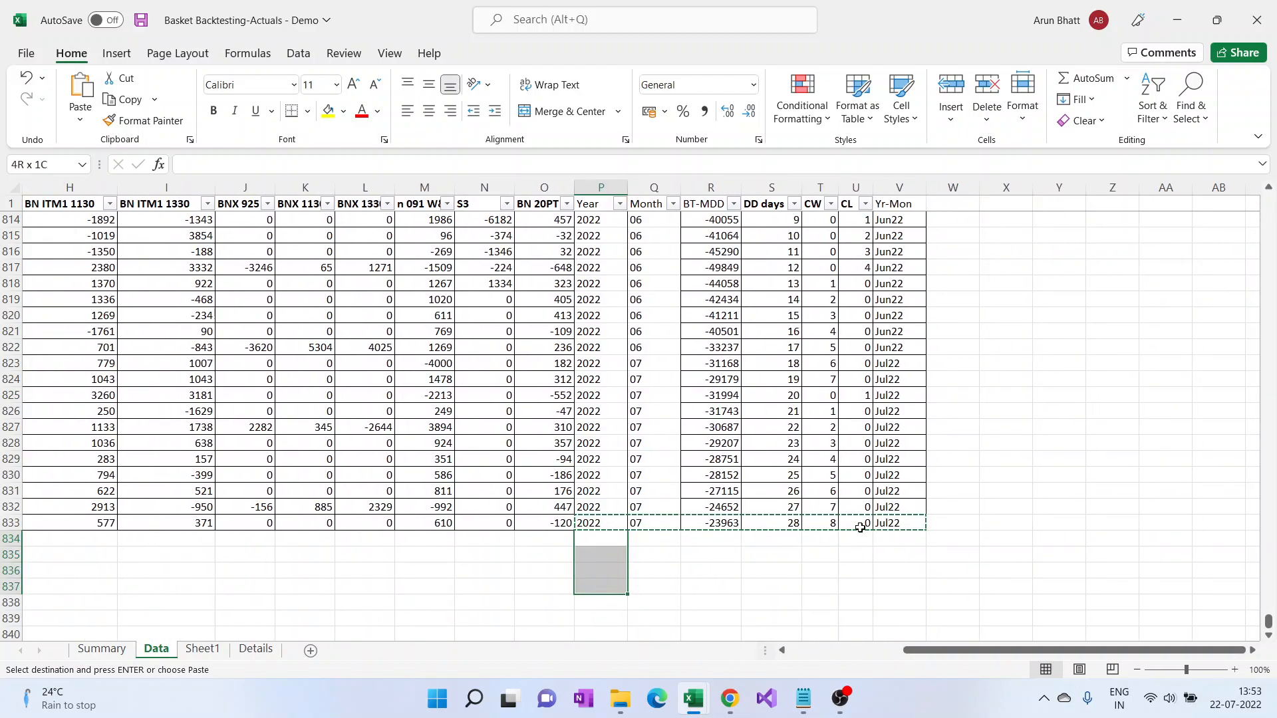
{"action": "key", "text": "ctrl+v"}
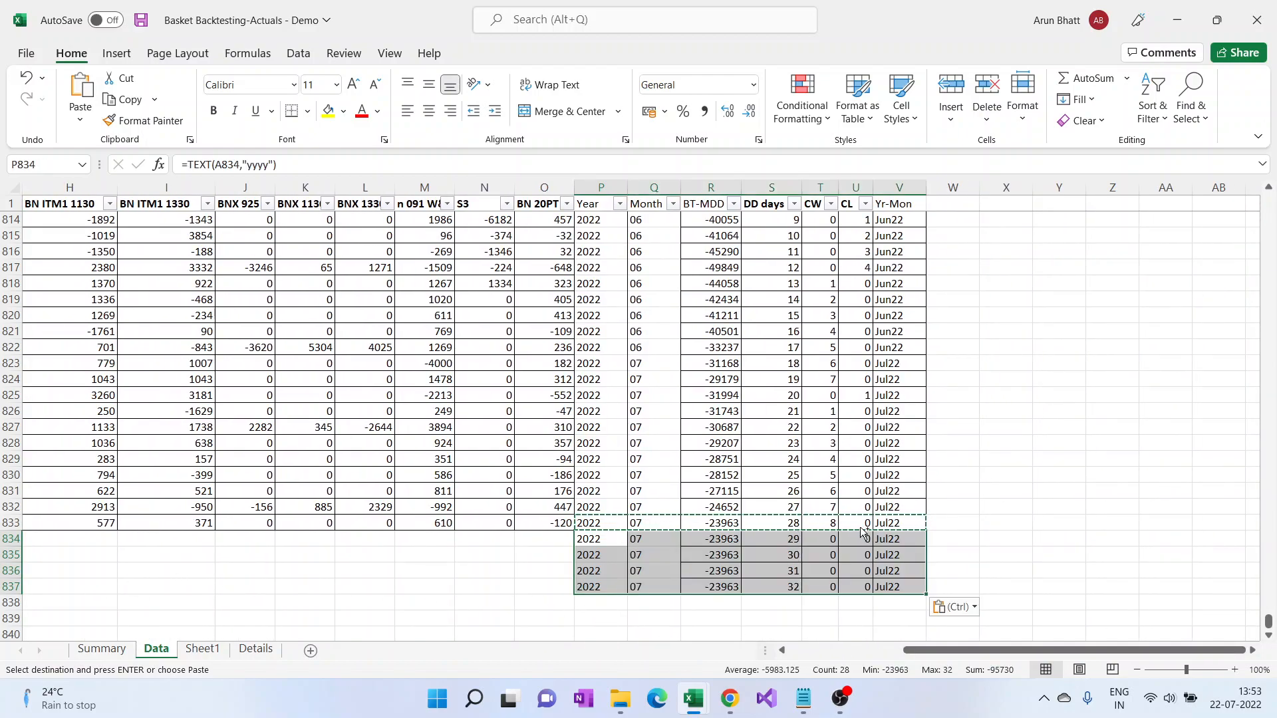
{"action": "left_click", "coordinate": [598, 587]}
{"action": "left_click_drag", "start_coordinate": [601, 537], "coordinate": [602, 588]}
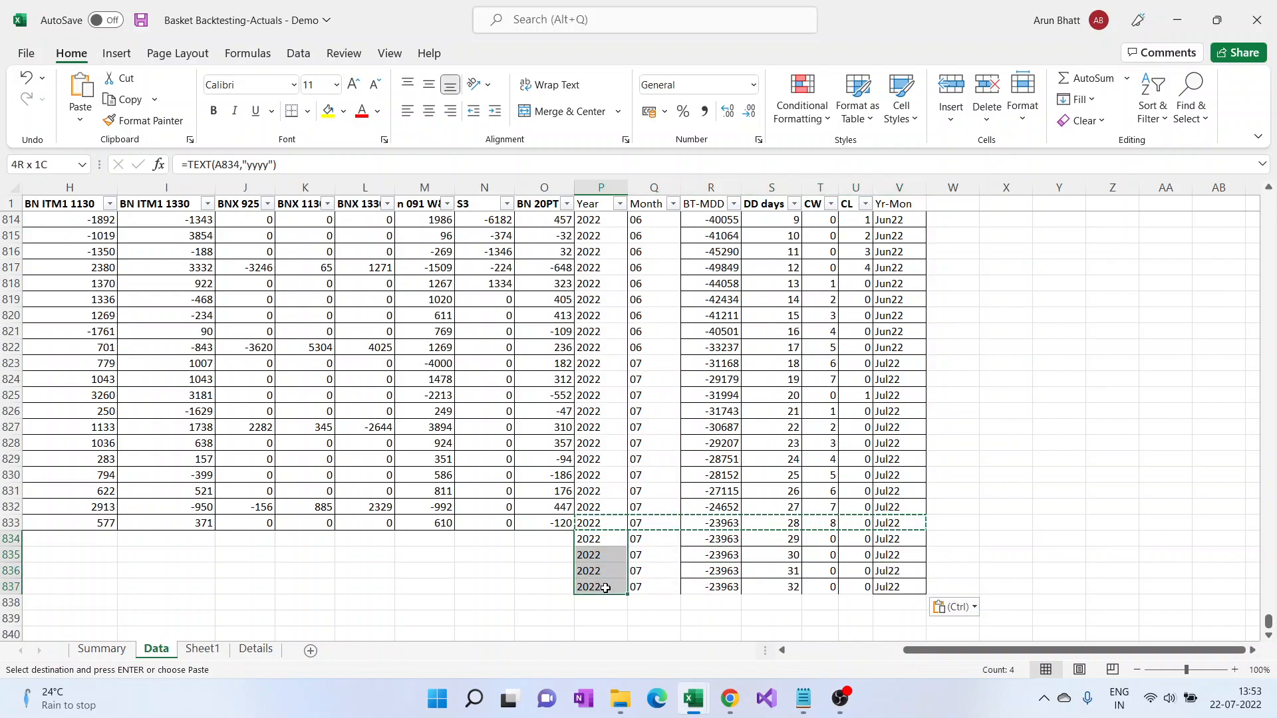
{"action": "left_click", "coordinate": [617, 521]}
Step: Switch to StockMock in Chrome and run the backtest of the NIFTY 0919 STRADDLE 50% SL ATC MTM 4000 strategy
{"action": "left_click_drag", "start_coordinate": [1000, 651], "coordinate": [818, 652]}
{"action": "left_click", "coordinate": [263, 547]}
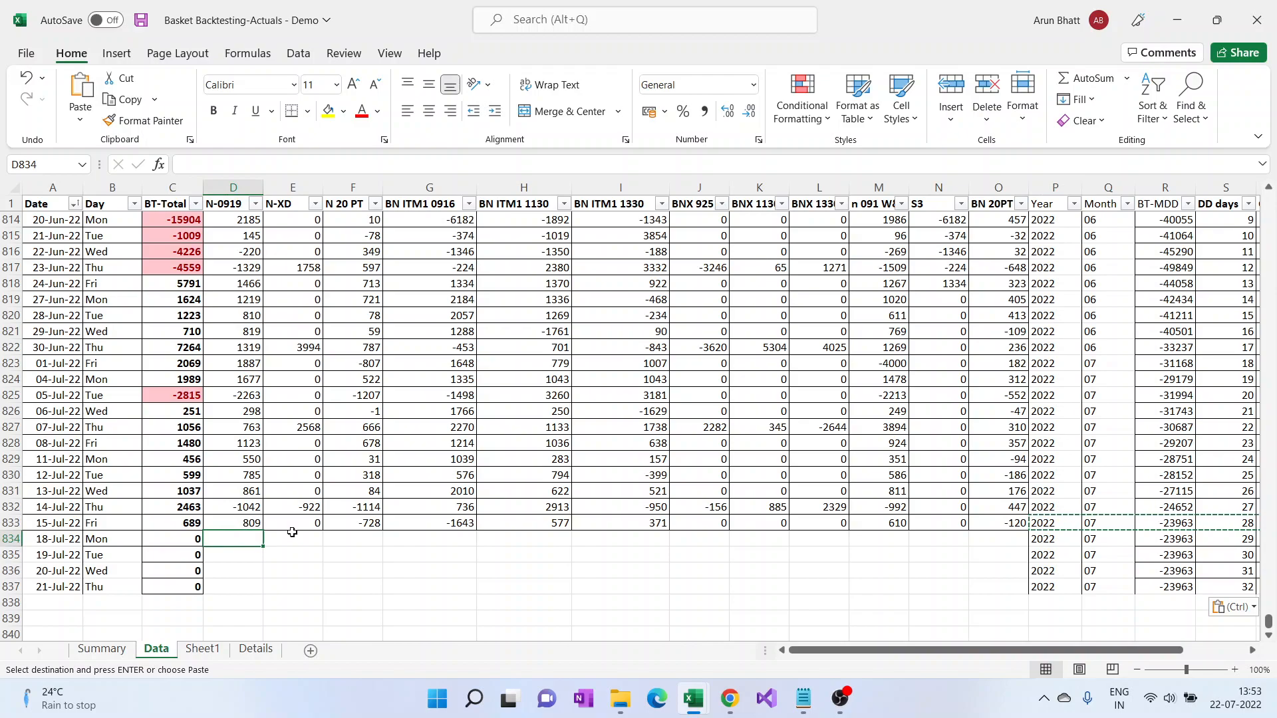
{"action": "mouse_move", "coordinate": [732, 698]}
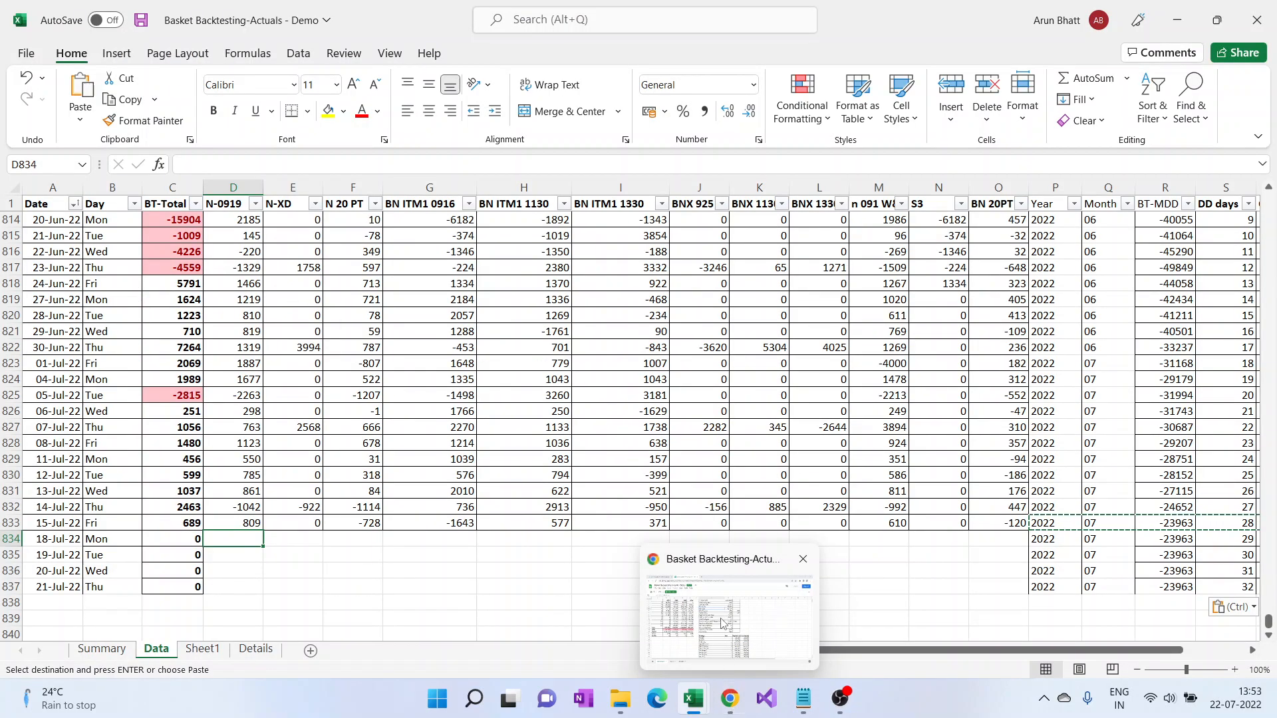
{"action": "left_click", "coordinate": [731, 700]}
{"action": "left_click", "coordinate": [73, 17]}
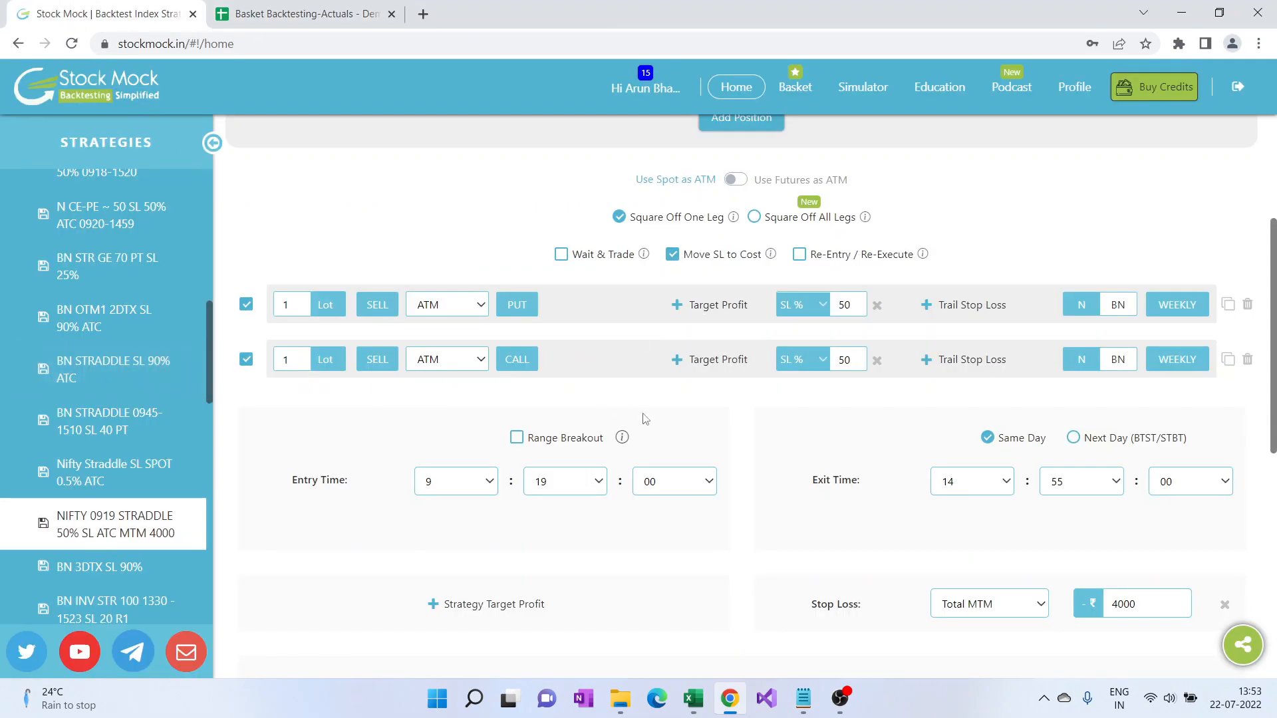
{"action": "scroll", "coordinate": [644, 418], "scroll_direction": "up", "scroll_amount": 2}
{"action": "scroll", "coordinate": [684, 438], "scroll_direction": "down", "scroll_amount": 4}
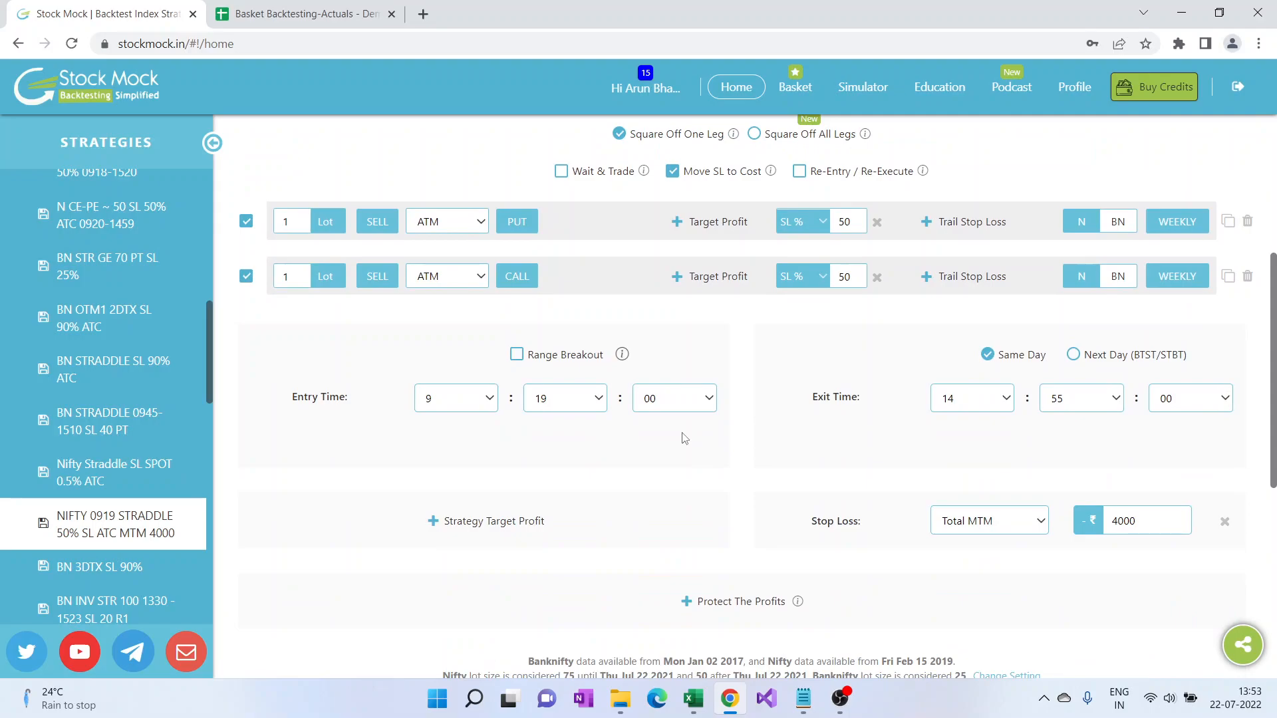
{"action": "scroll", "coordinate": [837, 423], "scroll_direction": "down", "scroll_amount": 5}
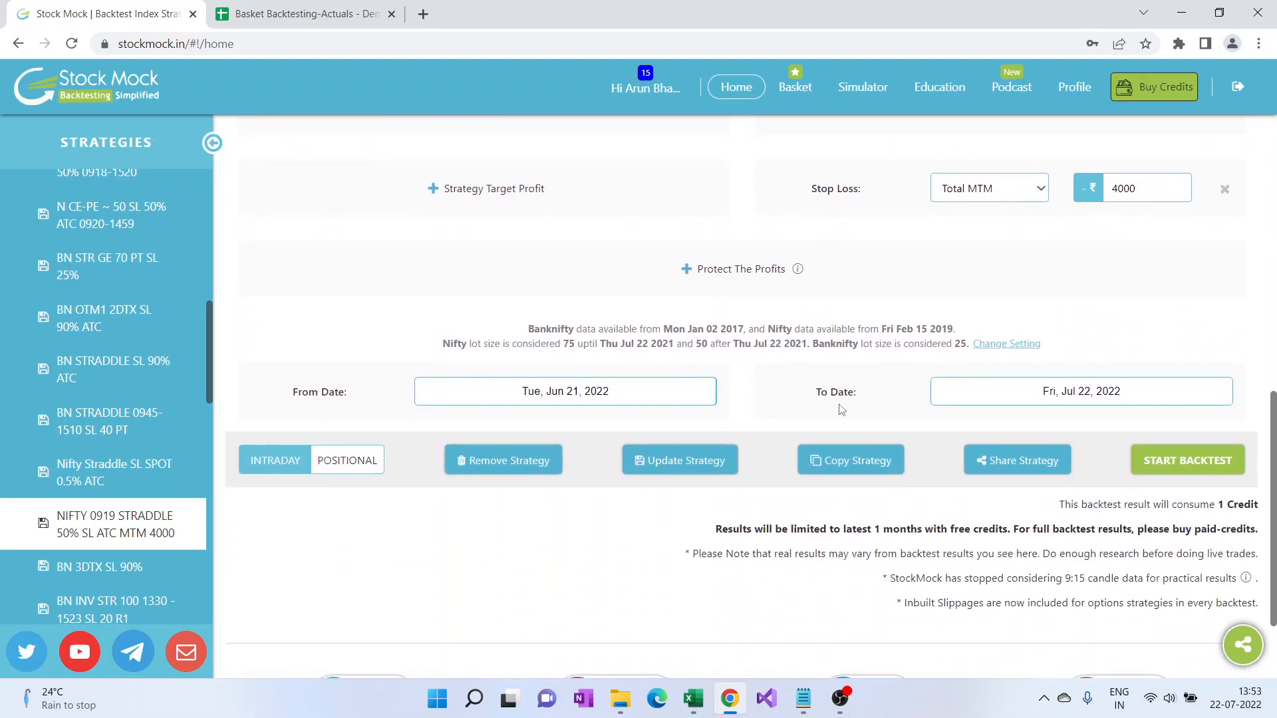
{"action": "scroll", "coordinate": [895, 371], "scroll_direction": "up", "scroll_amount": 5}
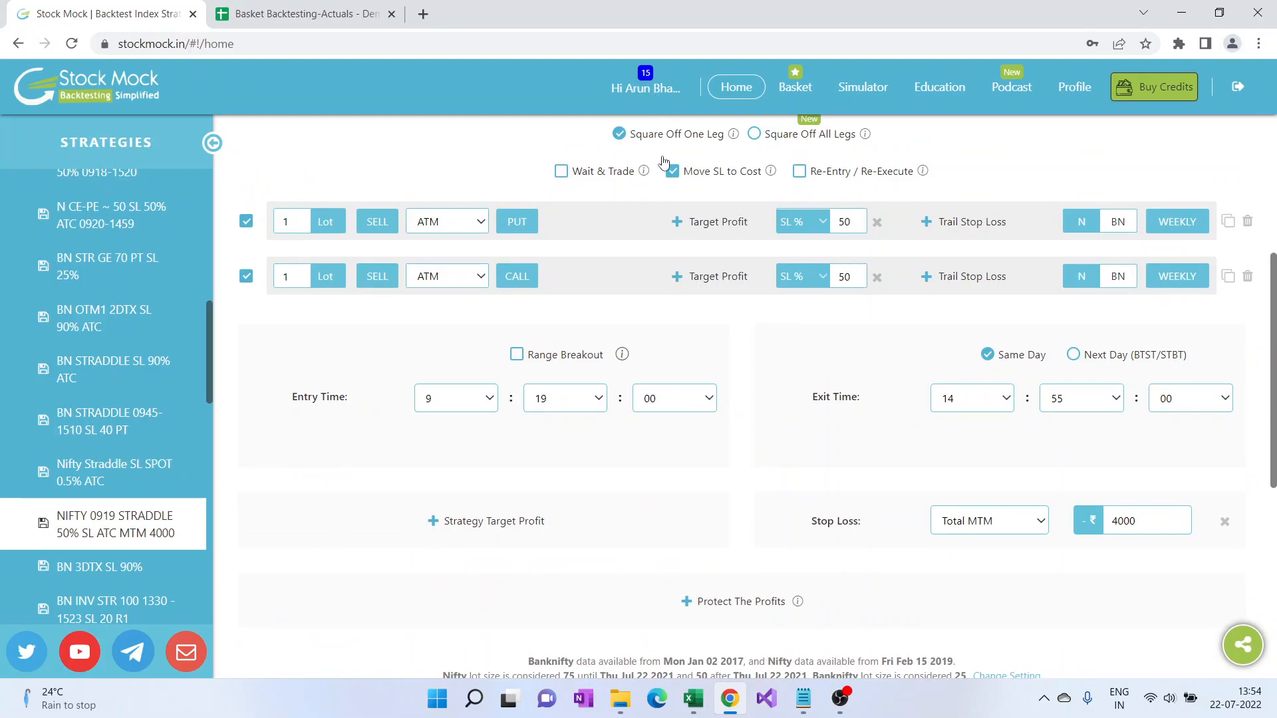
{"action": "scroll", "coordinate": [800, 471], "scroll_direction": "down", "scroll_amount": 4}
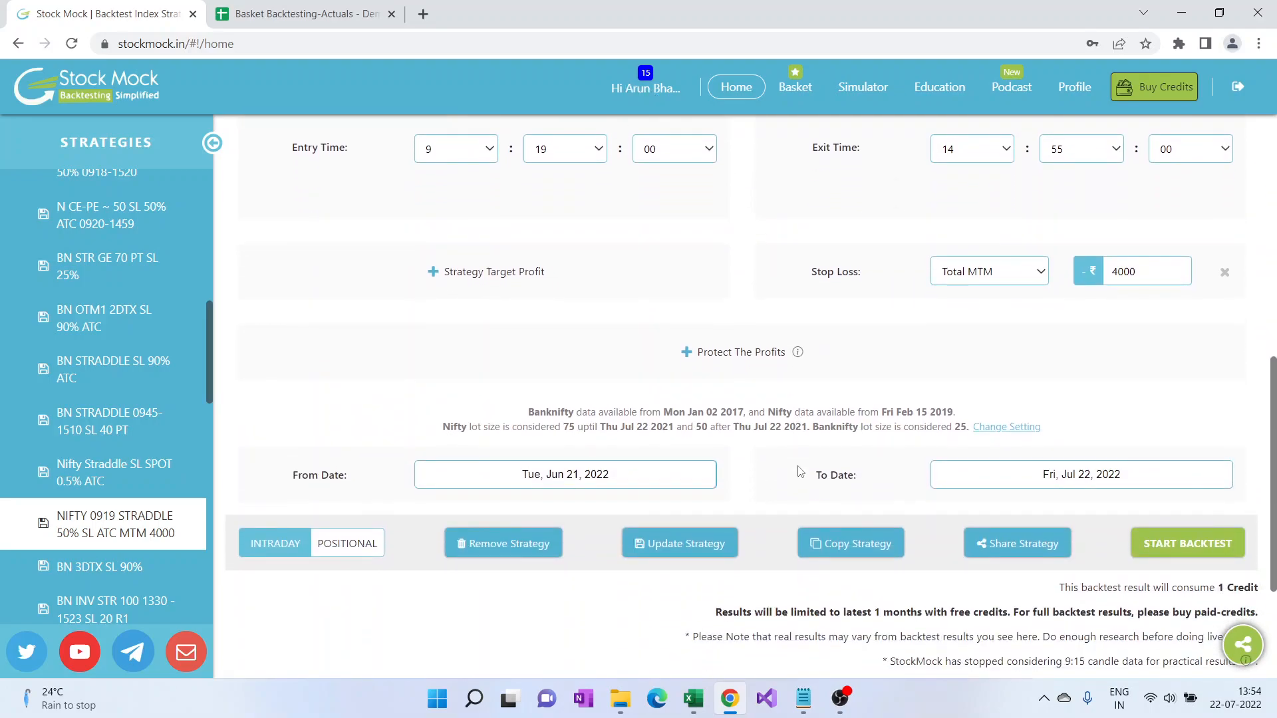
{"action": "scroll", "coordinate": [798, 470], "scroll_direction": "down", "scroll_amount": 3}
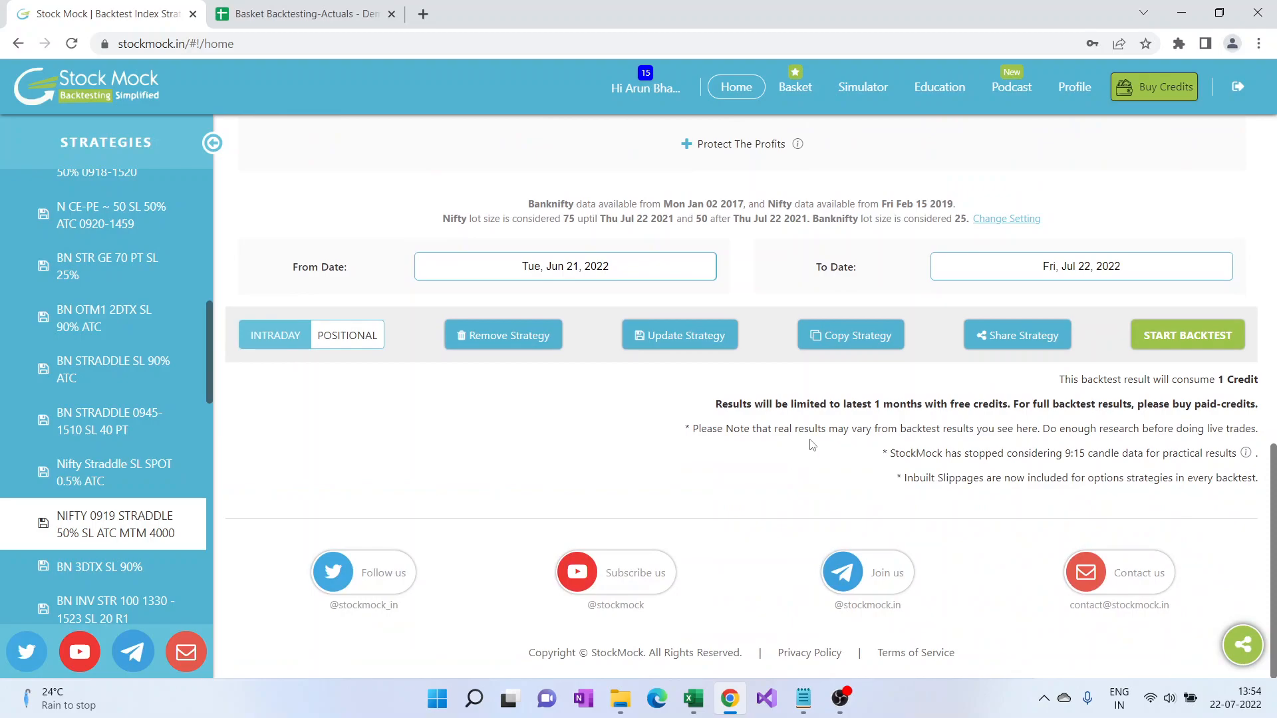
{"action": "left_click", "coordinate": [1167, 331]}
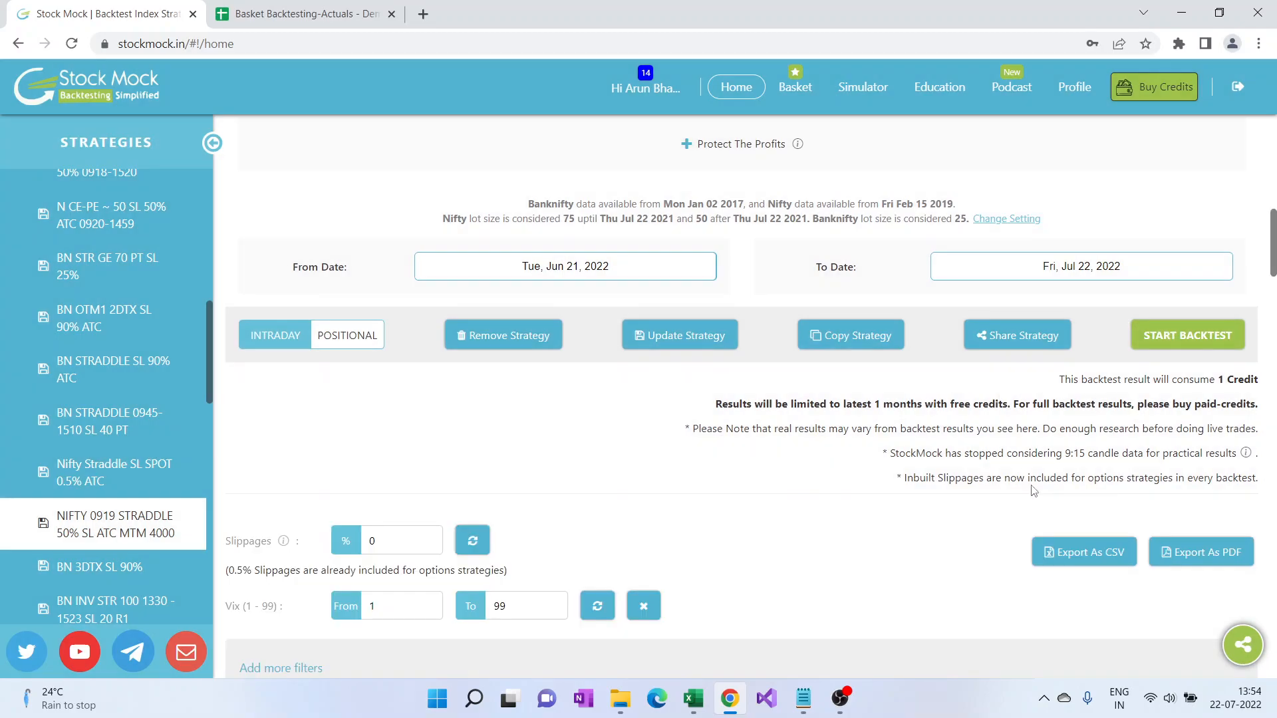
Step: Export the NIFTY 0919 straddle backtest results as CSV and open the downloaded file in Excel
{"action": "scroll", "coordinate": [1010, 490], "scroll_direction": "down", "scroll_amount": 20}
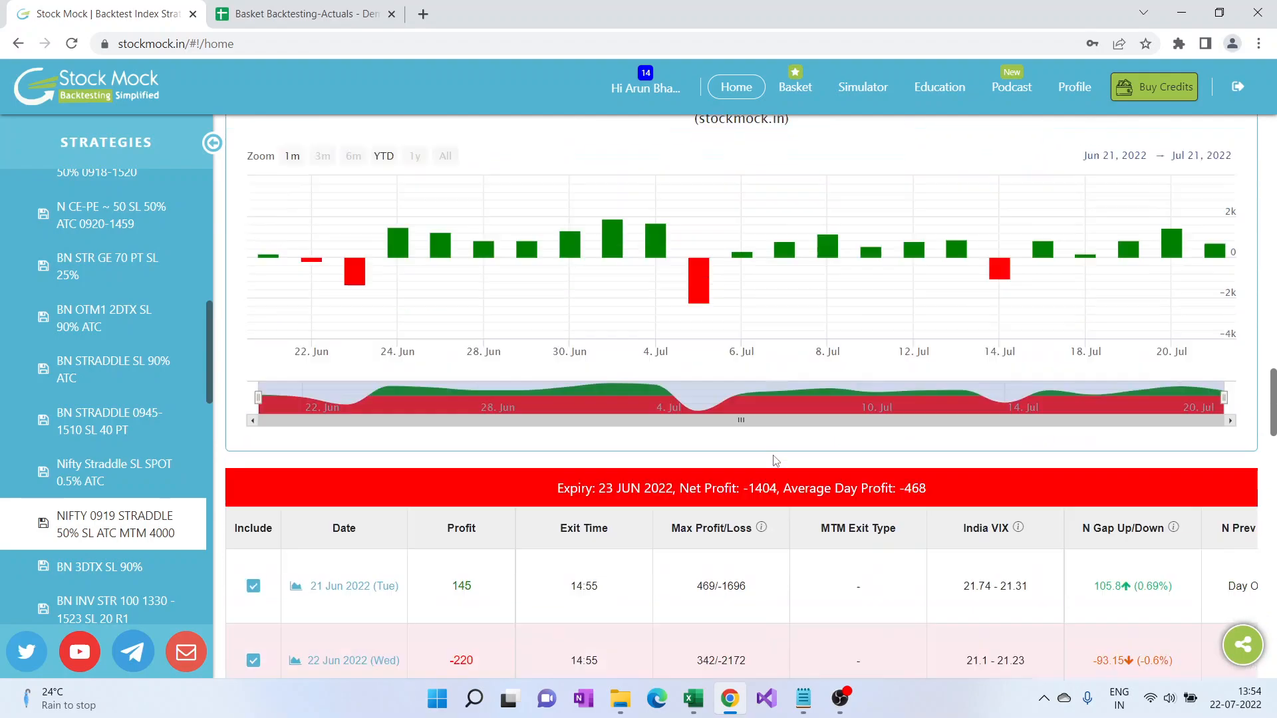
{"action": "scroll", "coordinate": [921, 414], "scroll_direction": "up", "scroll_amount": 15}
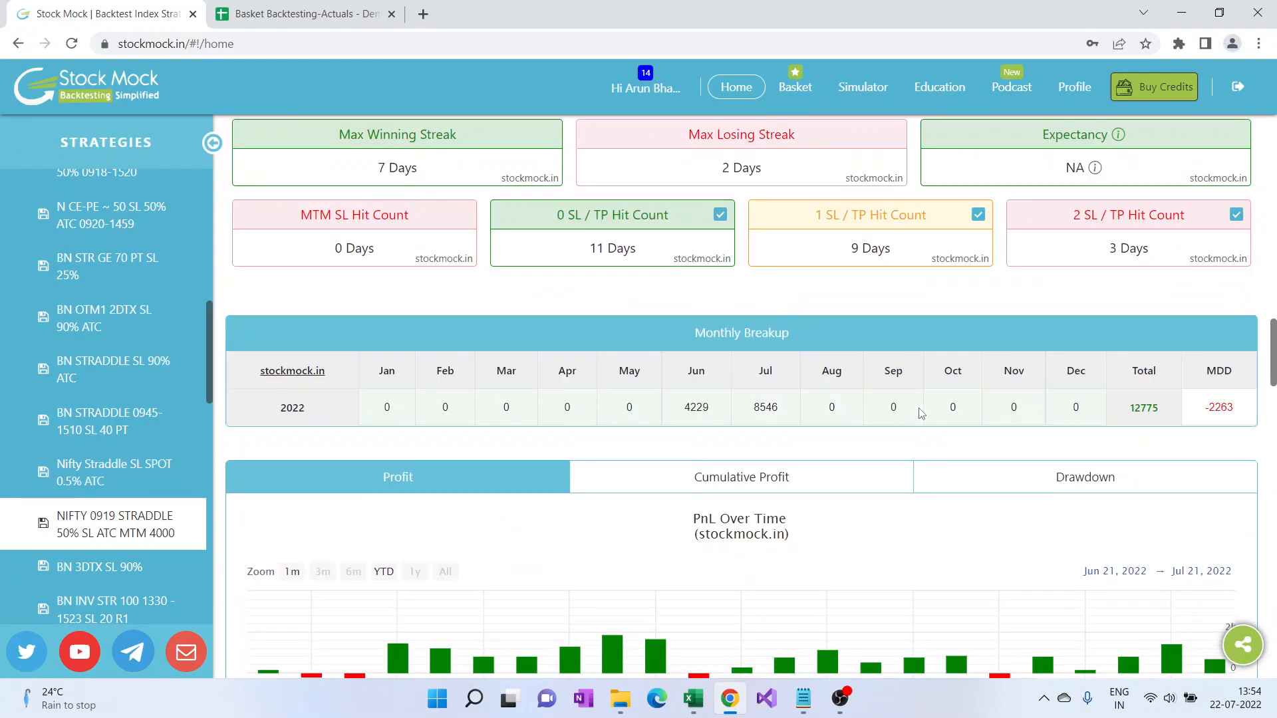
{"action": "scroll", "coordinate": [920, 414], "scroll_direction": "up", "scroll_amount": 3}
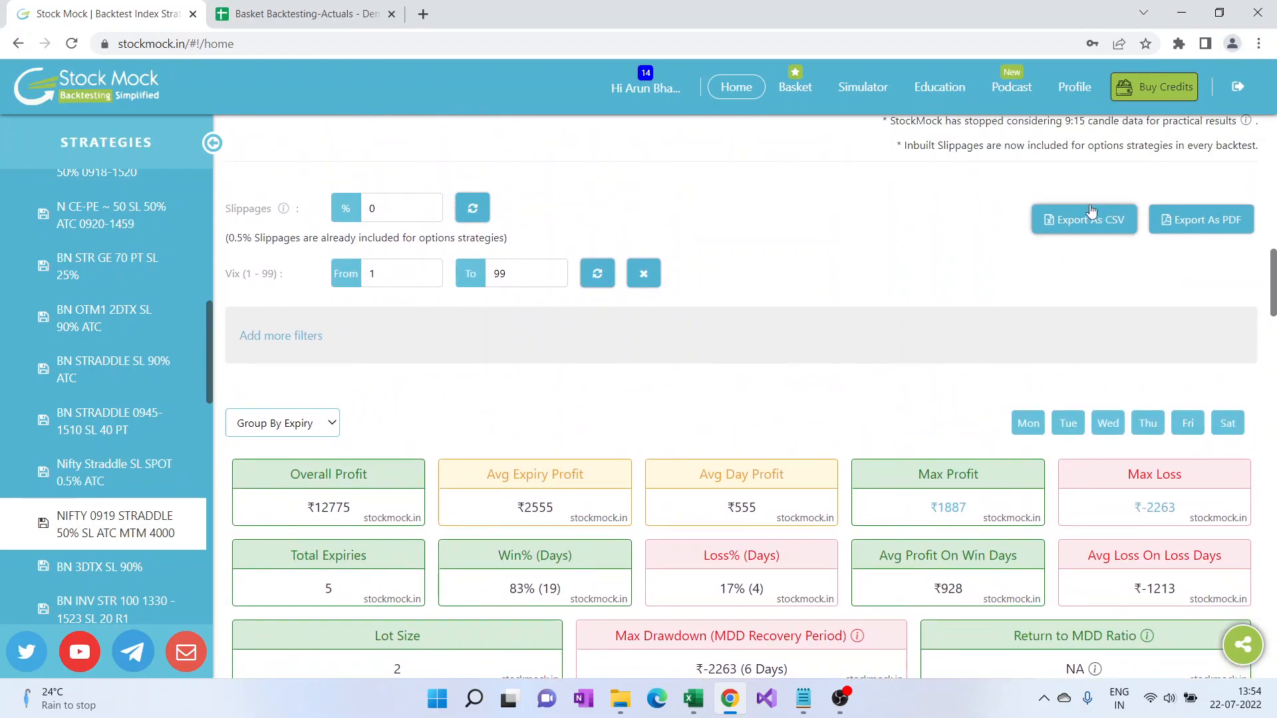
{"action": "left_click", "coordinate": [1086, 220]}
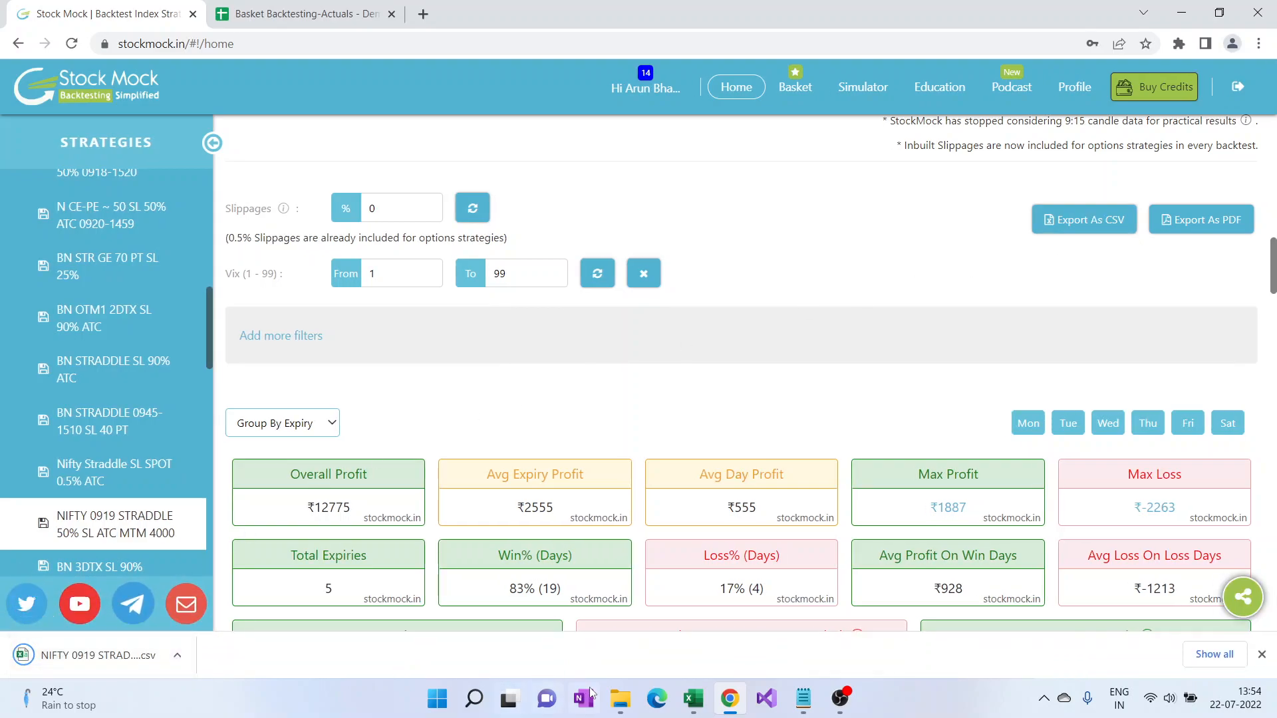
{"action": "left_click", "coordinate": [91, 655]}
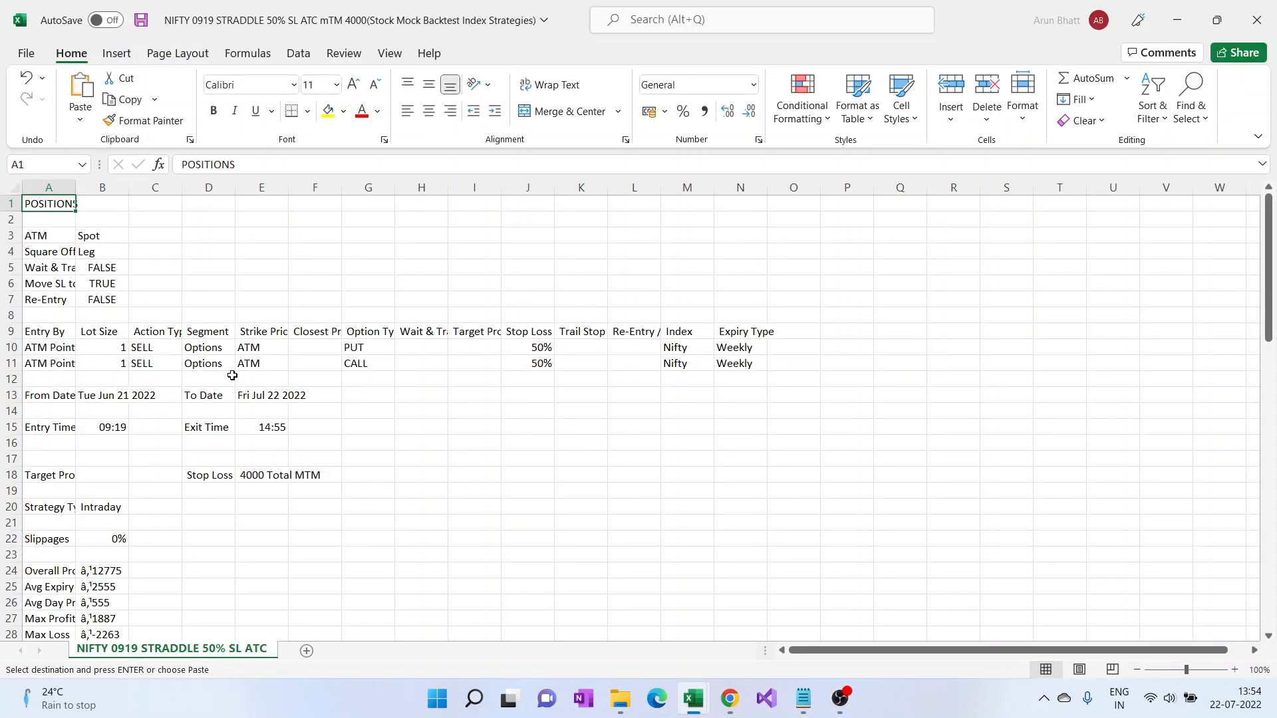
Step: Copy the 18 to 21 Jul 2022 profits from the exported CSV into the N-0919 column of the Data sheet for those dates
{"action": "scroll", "coordinate": [186, 436], "scroll_direction": "down", "scroll_amount": 20}
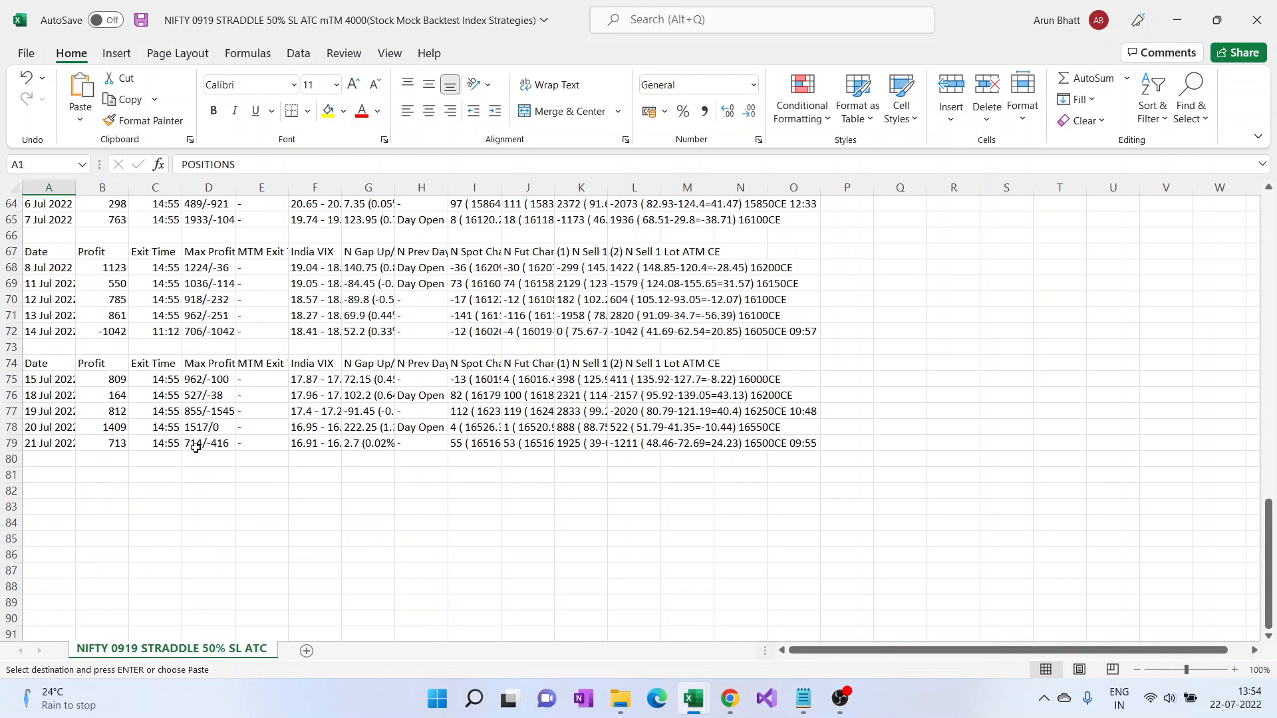
{"action": "left_click", "coordinate": [108, 389]}
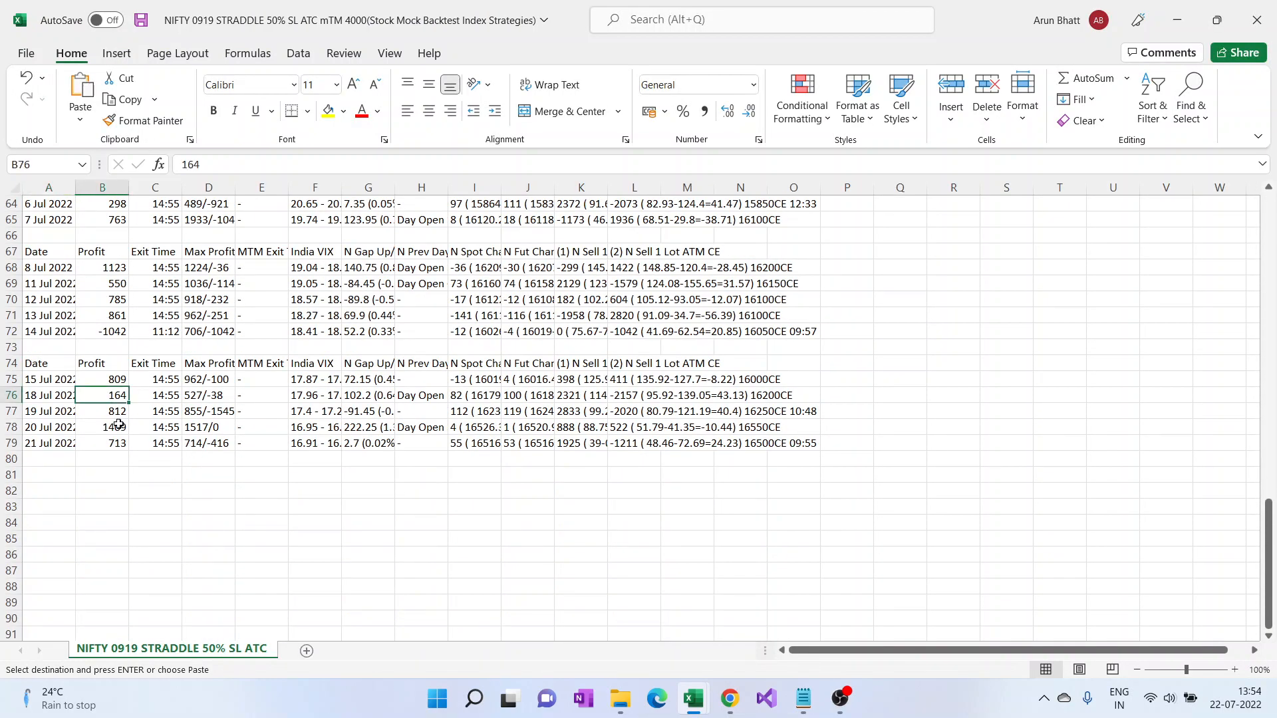
{"action": "key", "text": "alt+Tab"}
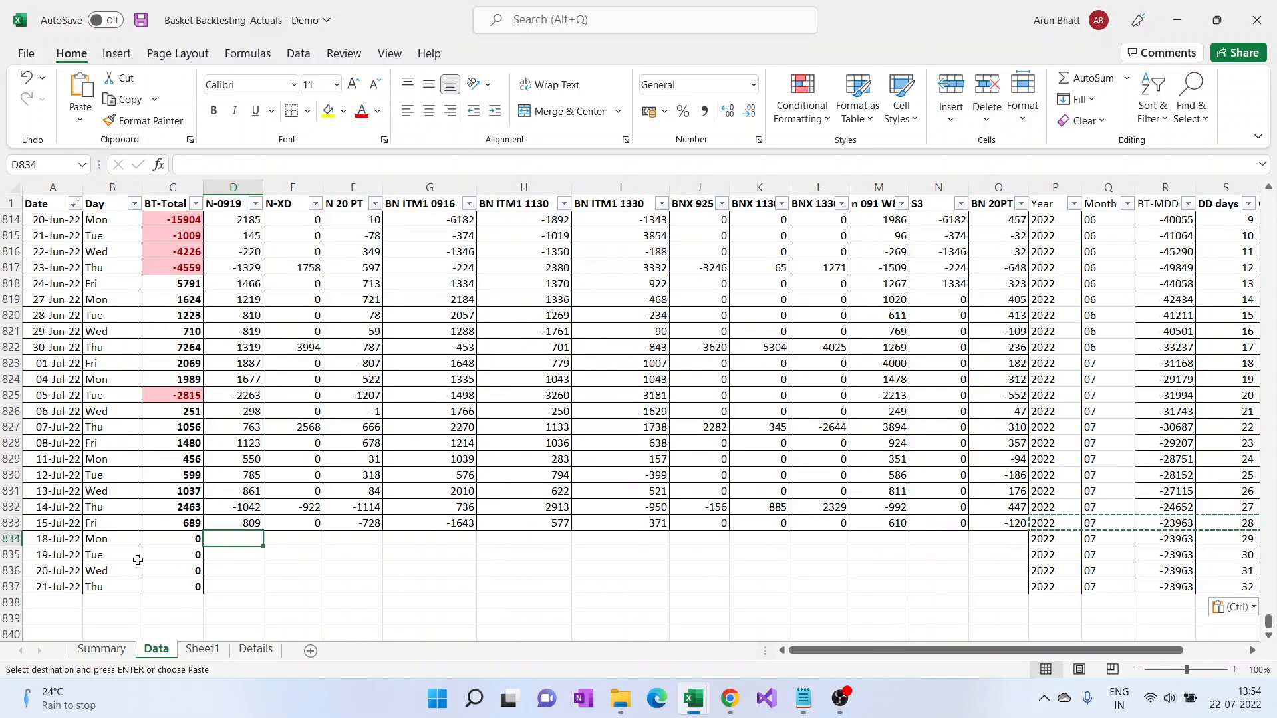
{"action": "key", "text": "alt+Tab"}
{"action": "left_click", "coordinate": [111, 444], "text": "shift"}
{"action": "key", "text": "ctrl+c"}
{"action": "key", "text": "alt+Tab"}
{"action": "key", "text": "ctrl+v"}
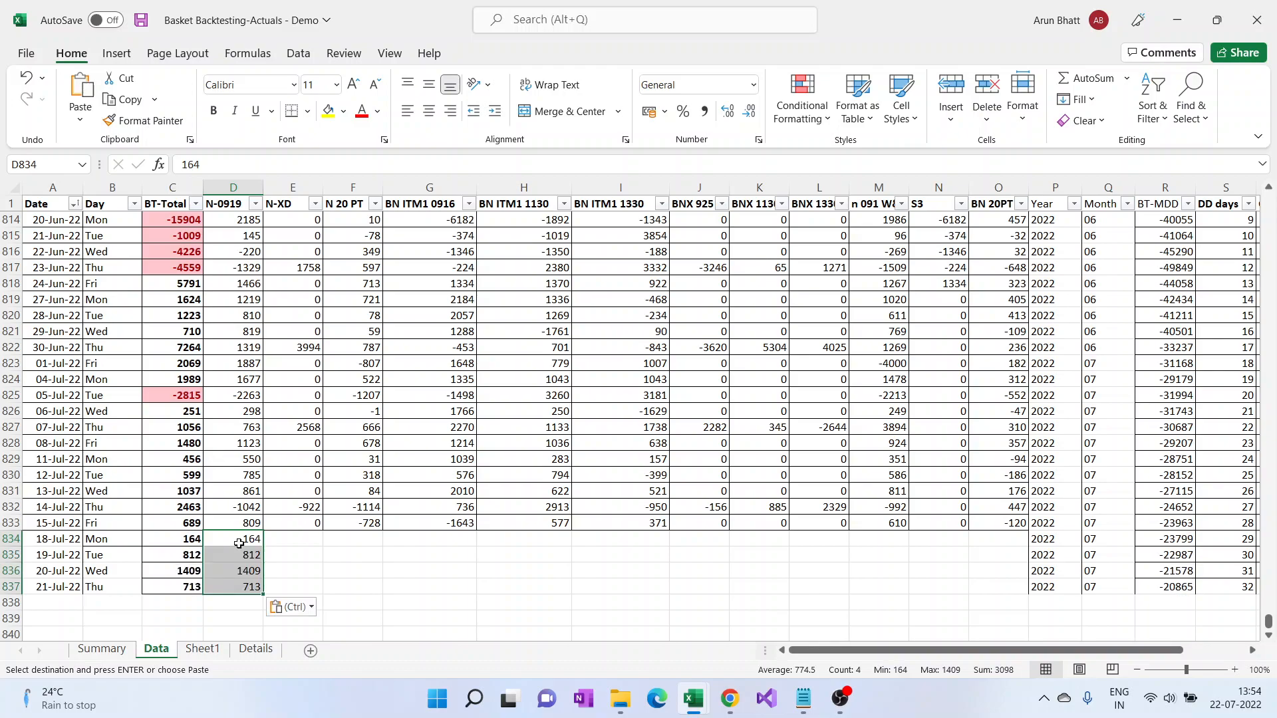
Step: Check the new BT-Total cells and the unfilled strategy columns for the added dates, and save the workbook
{"action": "left_click", "coordinate": [186, 540]}
{"action": "left_click_drag", "start_coordinate": [286, 537], "coordinate": [991, 585]}
{"action": "key", "text": "ctrl+s"}
{"action": "left_click", "coordinate": [241, 536]}
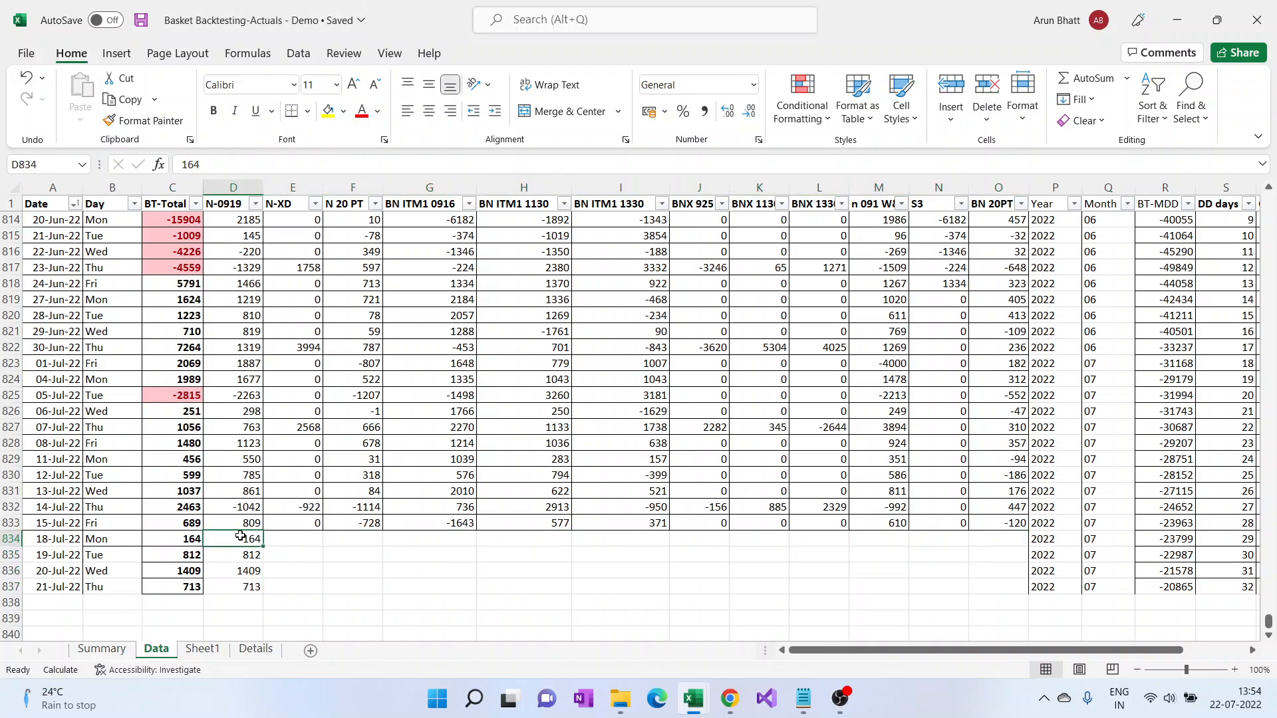
Step: On the Summary sheet, set Lots to 1 for N 20 PT, N XD 1130, BN ITM1 0916, BN ITM1 1130 and BN ITM1 1330
{"action": "left_click", "coordinate": [101, 649]}
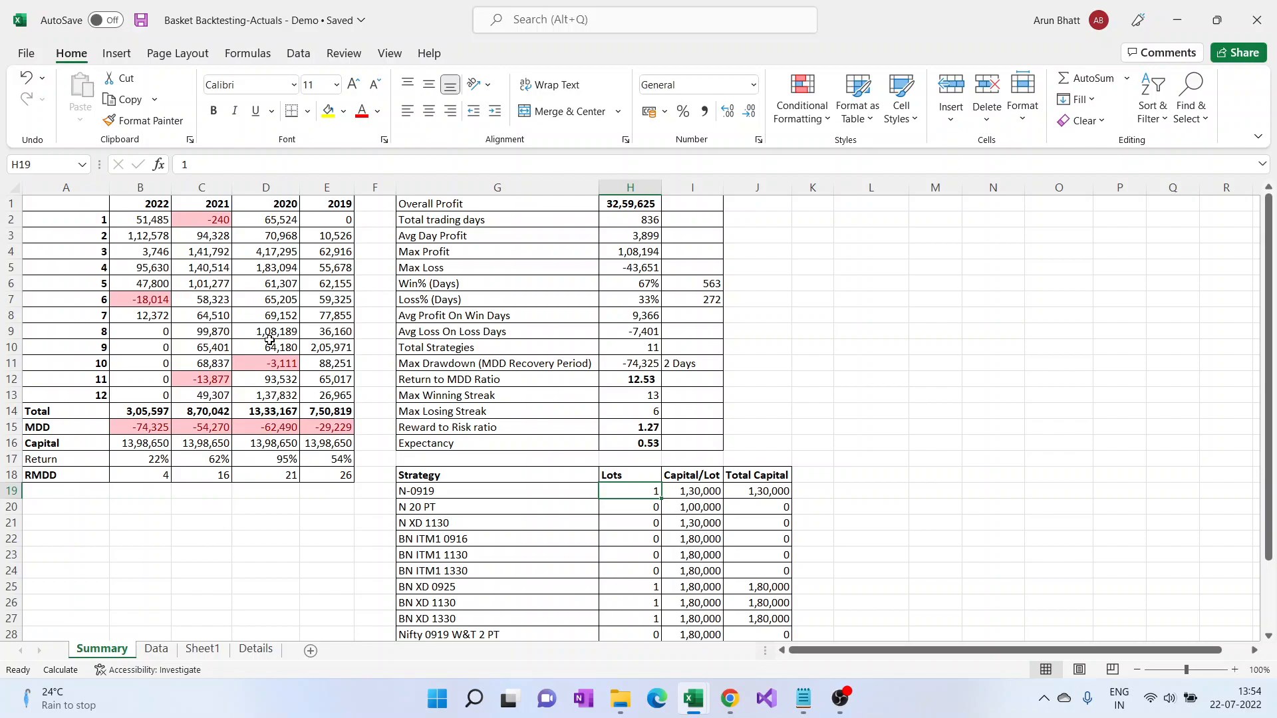
{"action": "scroll", "coordinate": [373, 415], "scroll_direction": "down", "scroll_amount": 2}
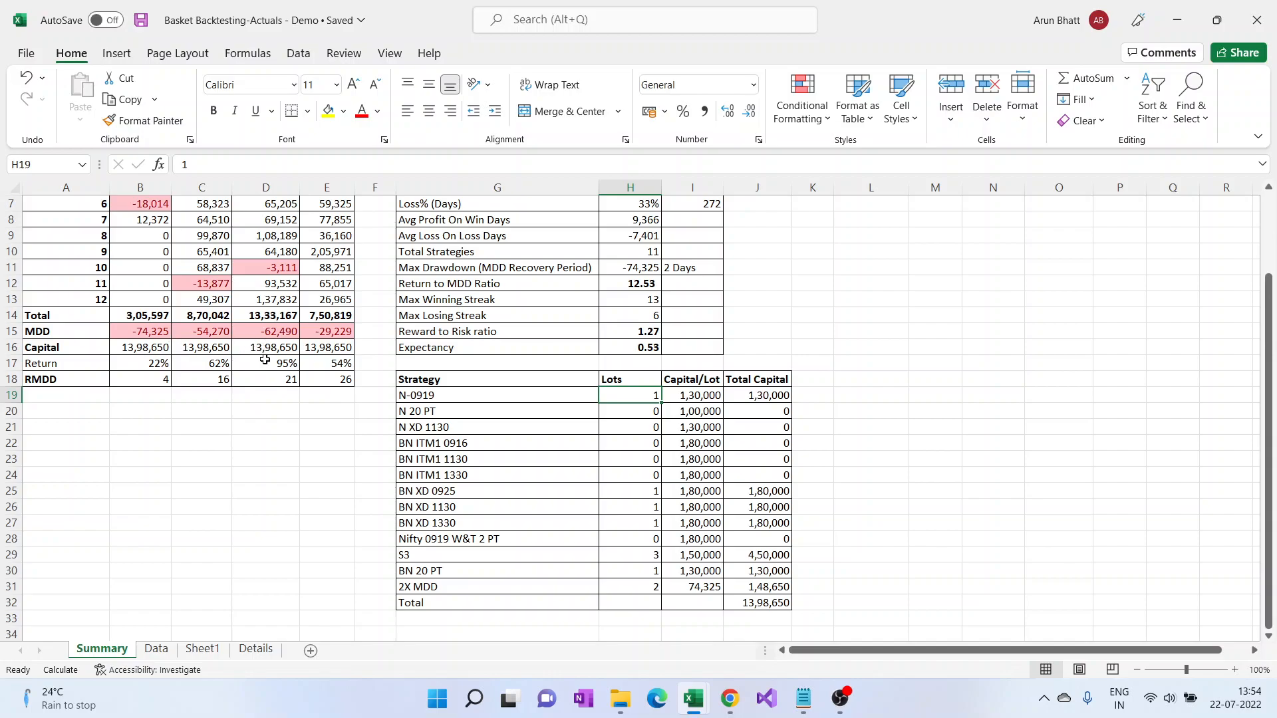
{"action": "scroll", "coordinate": [264, 360], "scroll_direction": "up", "scroll_amount": 2}
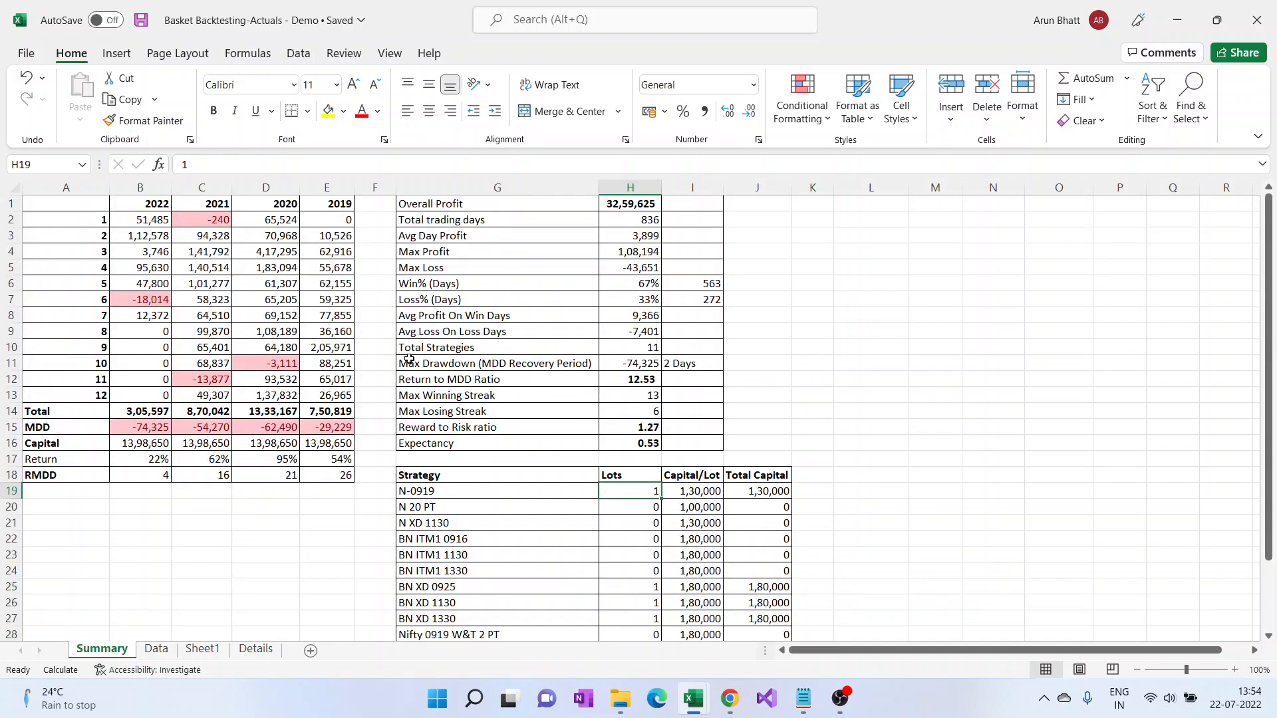
{"action": "scroll", "coordinate": [472, 353], "scroll_direction": "down", "scroll_amount": 2}
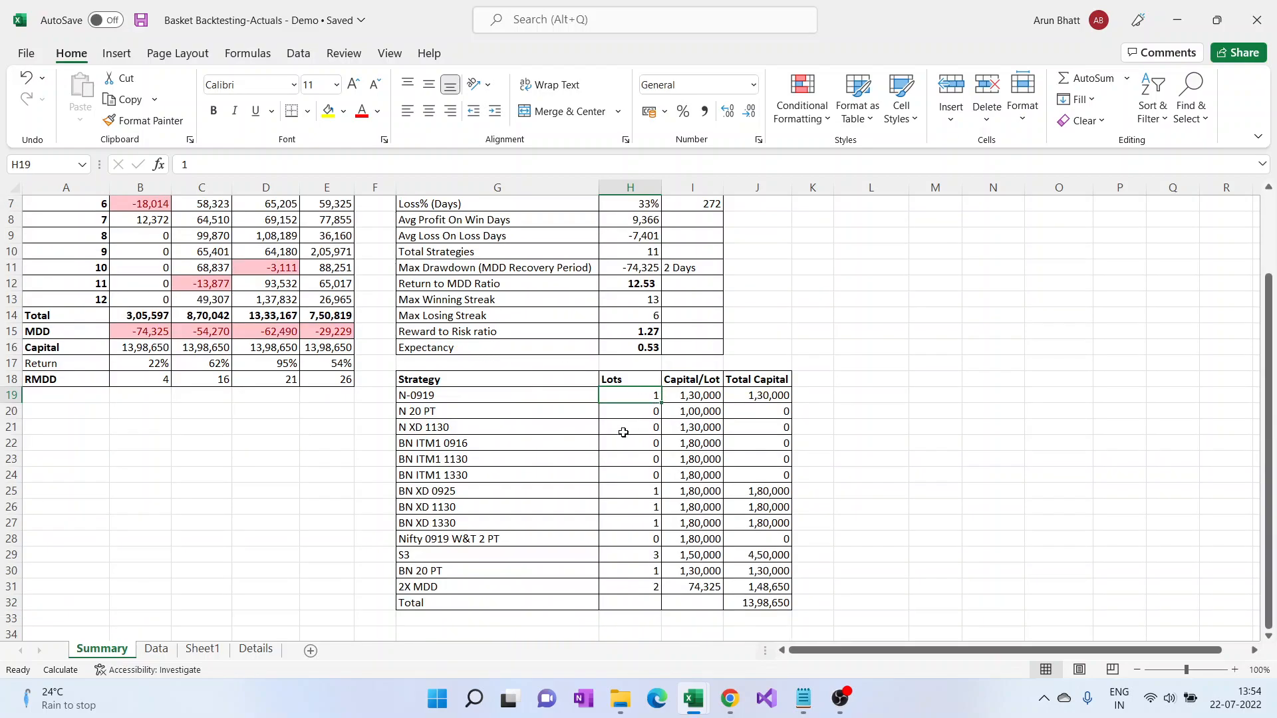
{"action": "left_click", "coordinate": [625, 413]}
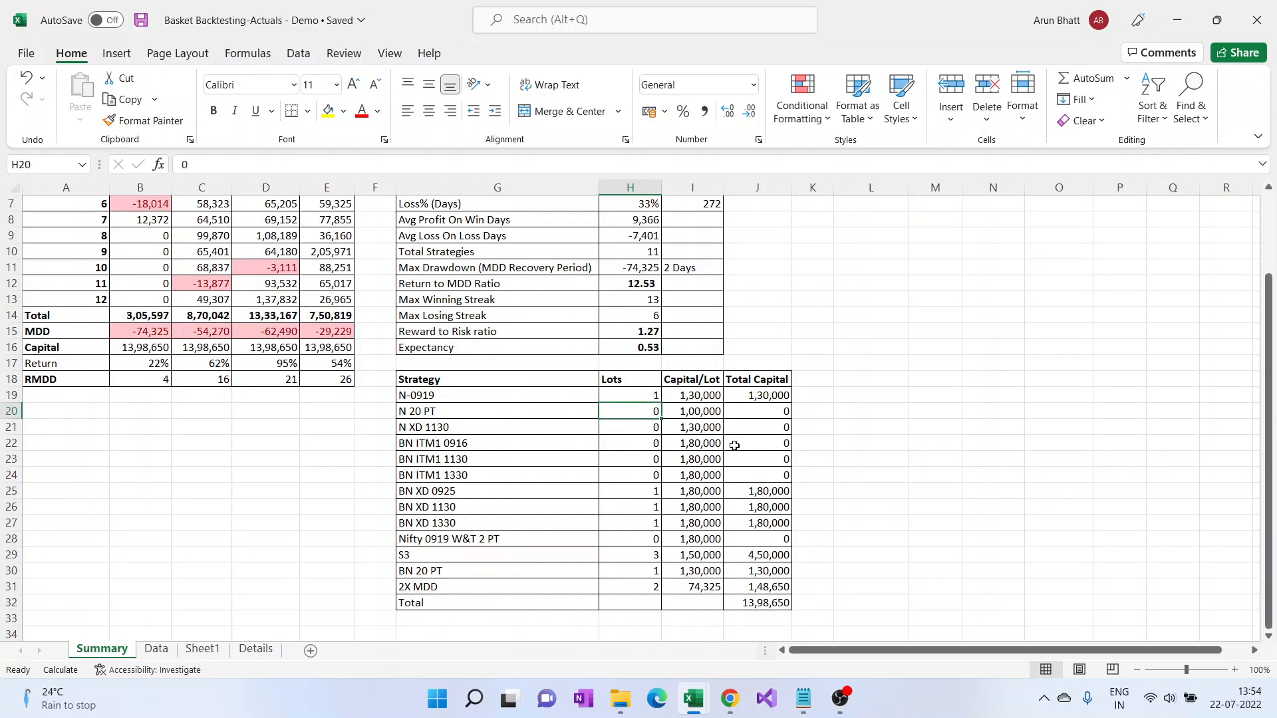
{"action": "type", "text": "1"}
{"action": "key", "text": "Return"}
{"action": "type", "text": "1"}
{"action": "key", "text": "Return"}
{"action": "type", "text": "1"}
{"action": "key", "text": "Return"}
{"action": "type", "text": "1"}
{"action": "key", "text": "Return"}
{"action": "type", "text": "1"}
{"action": "key", "text": "Return"}
{"action": "key", "text": "Return"}
{"action": "key", "text": "Return"}
{"action": "key", "text": "Return"}
{"action": "key", "text": "Return"}
{"action": "key", "text": "Up"}
{"action": "key", "text": "Up"}
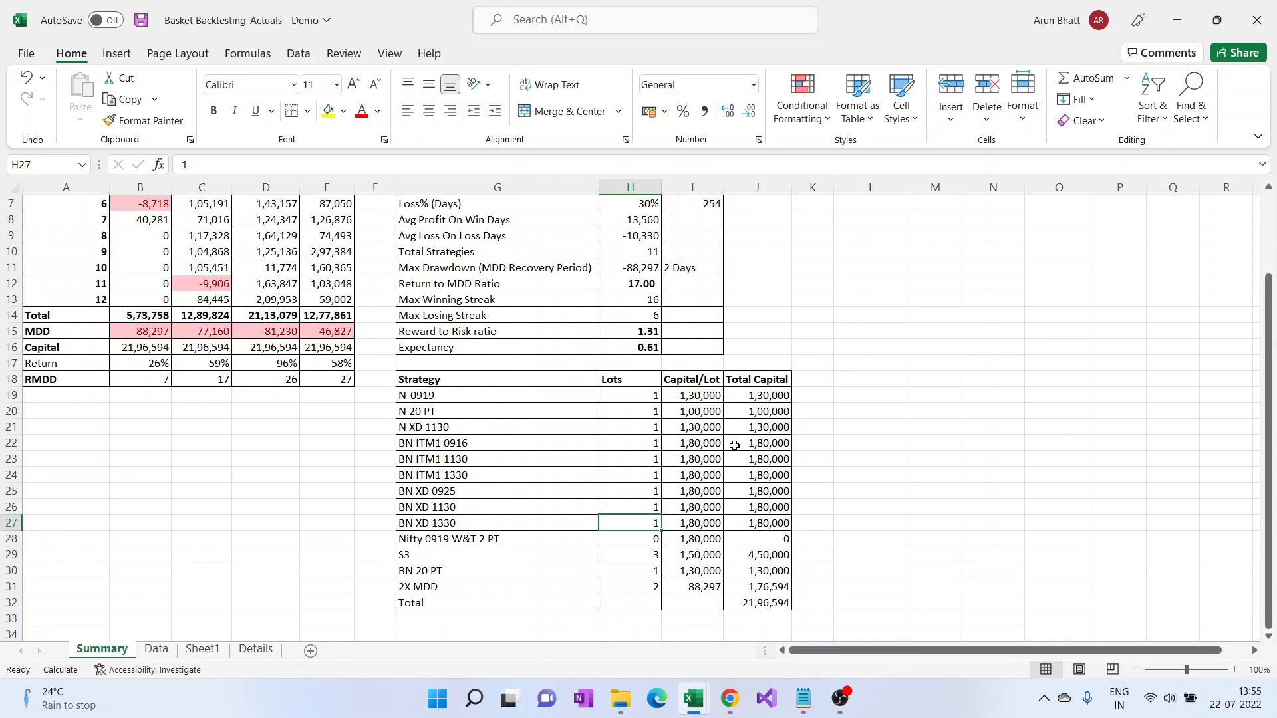
{"action": "scroll", "coordinate": [687, 417], "scroll_direction": "up", "scroll_amount": 2}
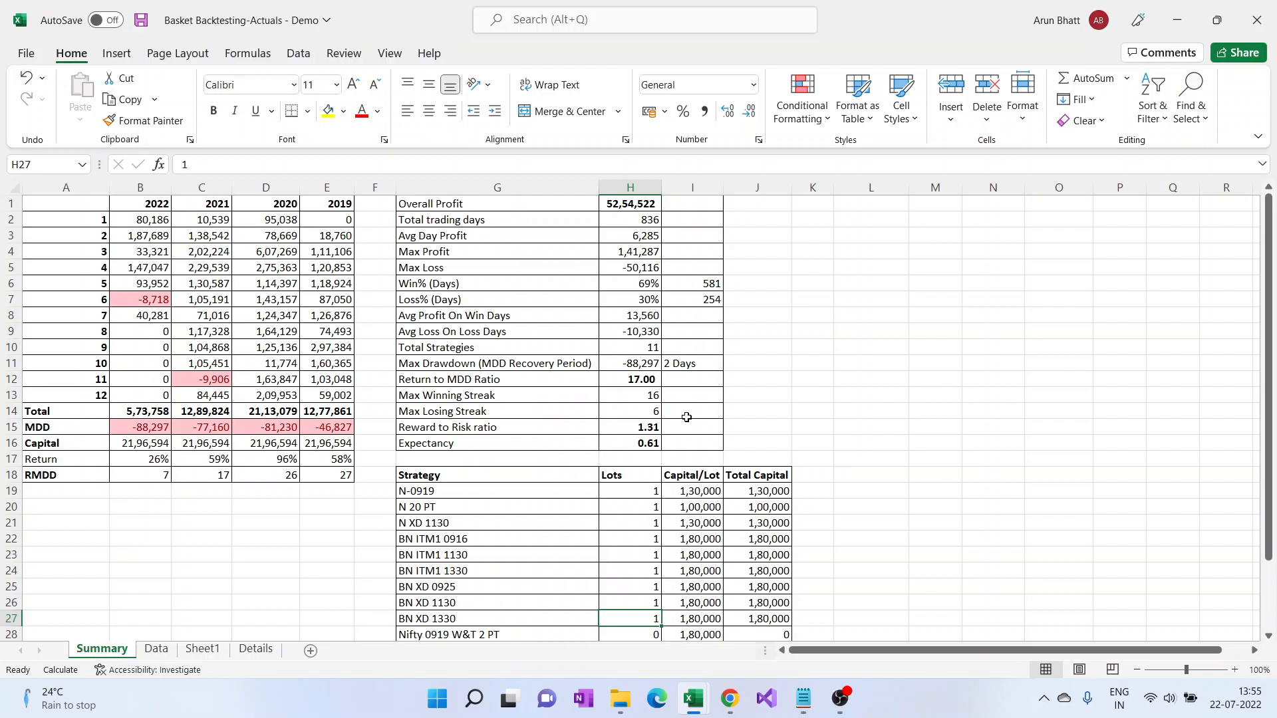
Step: Set the Lots of strategy S3 to 0 in the Summary sheet's strategy table
{"action": "scroll", "coordinate": [687, 417], "scroll_direction": "down", "scroll_amount": 2}
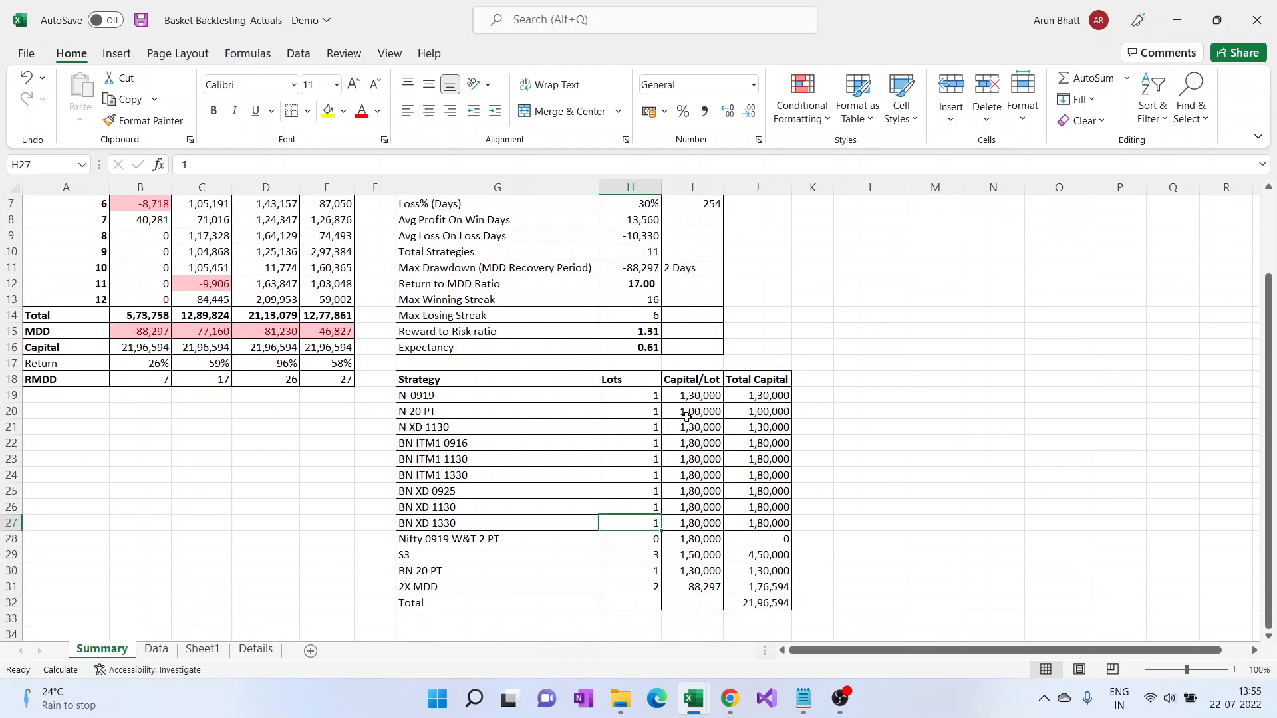
{"action": "scroll", "coordinate": [686, 417], "scroll_direction": "up", "scroll_amount": 2}
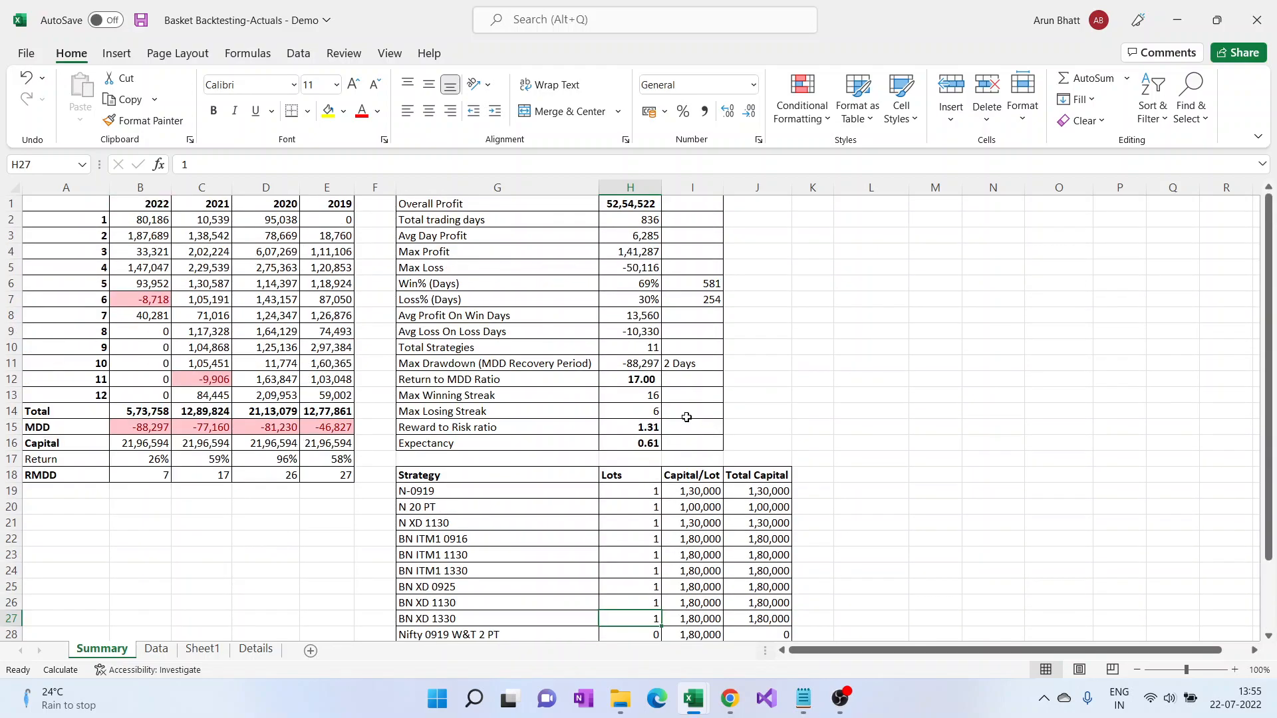
{"action": "scroll", "coordinate": [686, 417], "scroll_direction": "down", "scroll_amount": 2}
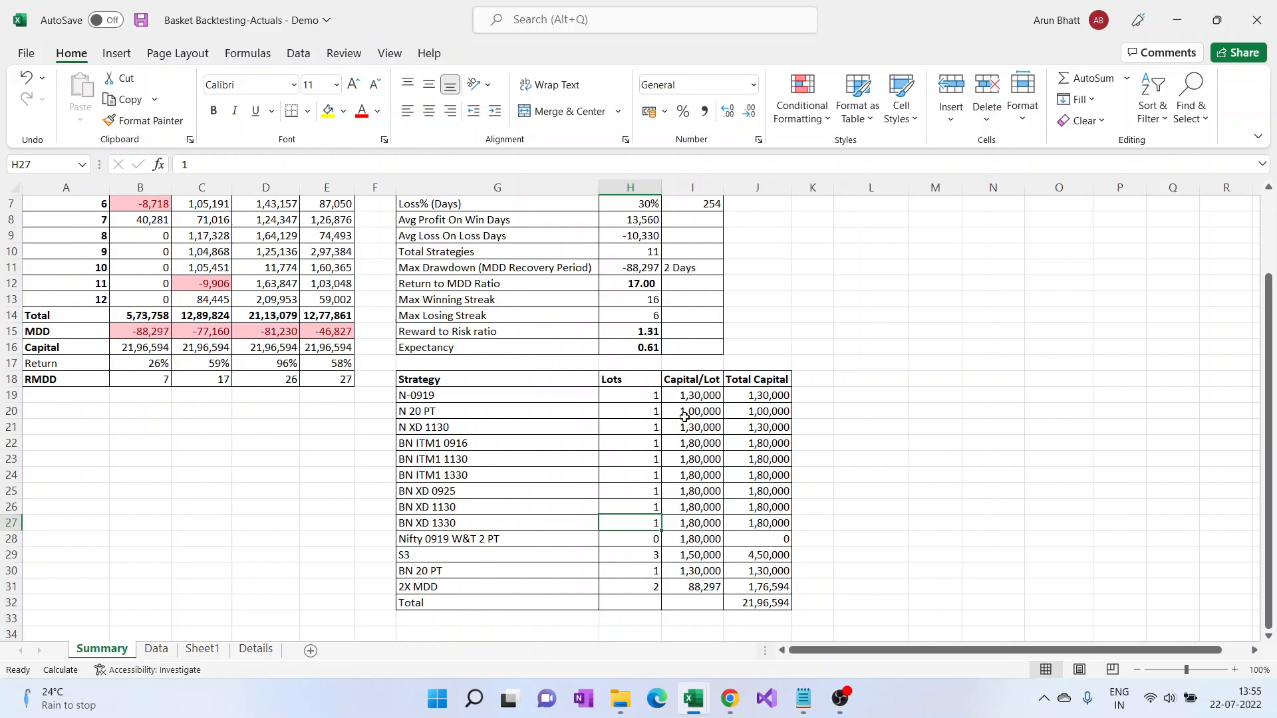
{"action": "left_click", "coordinate": [641, 555]}
{"action": "type", "text": "0"}
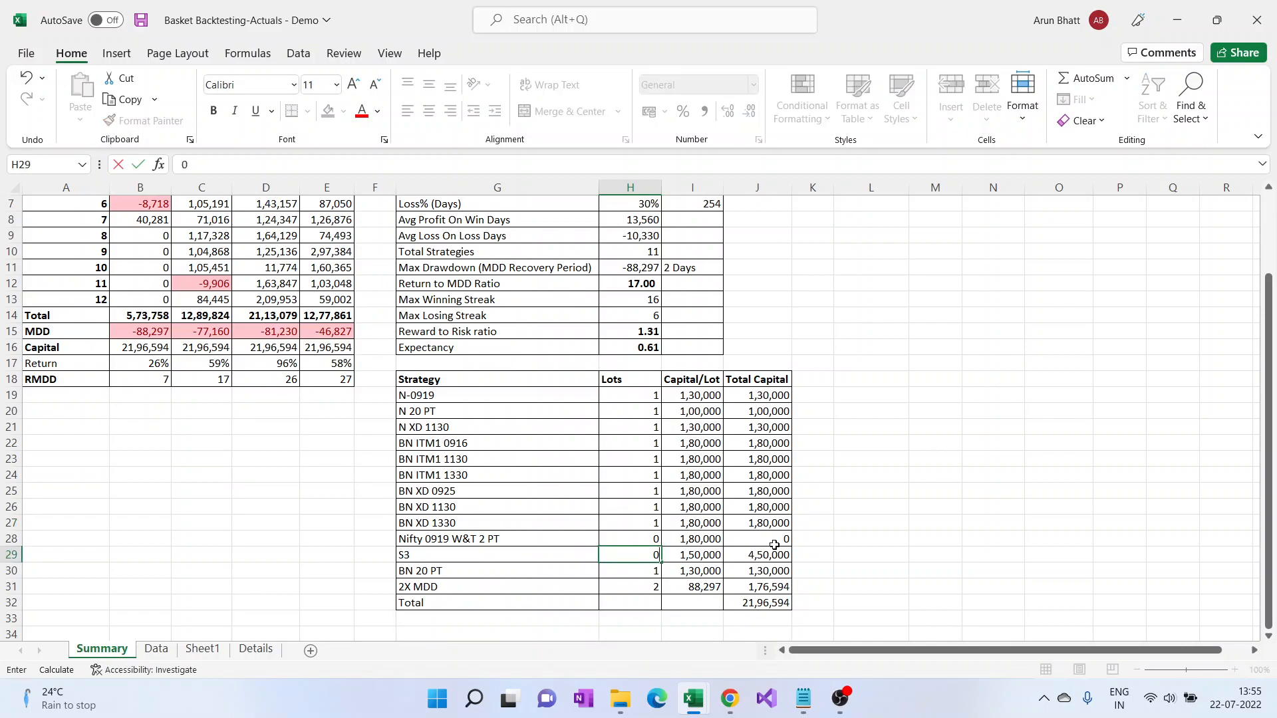
{"action": "key", "text": "Tab"}
Step: Set Lots to 0 for N 20 PT, N XD 1130, BN ITM1 0916, BN ITM1 1130, BN ITM1 1330 and BN XD 0925
{"action": "key", "text": "Up"}
{"action": "key", "text": "Up"}
{"action": "key", "text": "Up"}
{"action": "key", "text": "Up"}
{"action": "key", "text": "Up"}
{"action": "key", "text": "Up"}
{"action": "key", "text": "Up"}
{"action": "key", "text": "Up"}
{"action": "key", "text": "Up"}
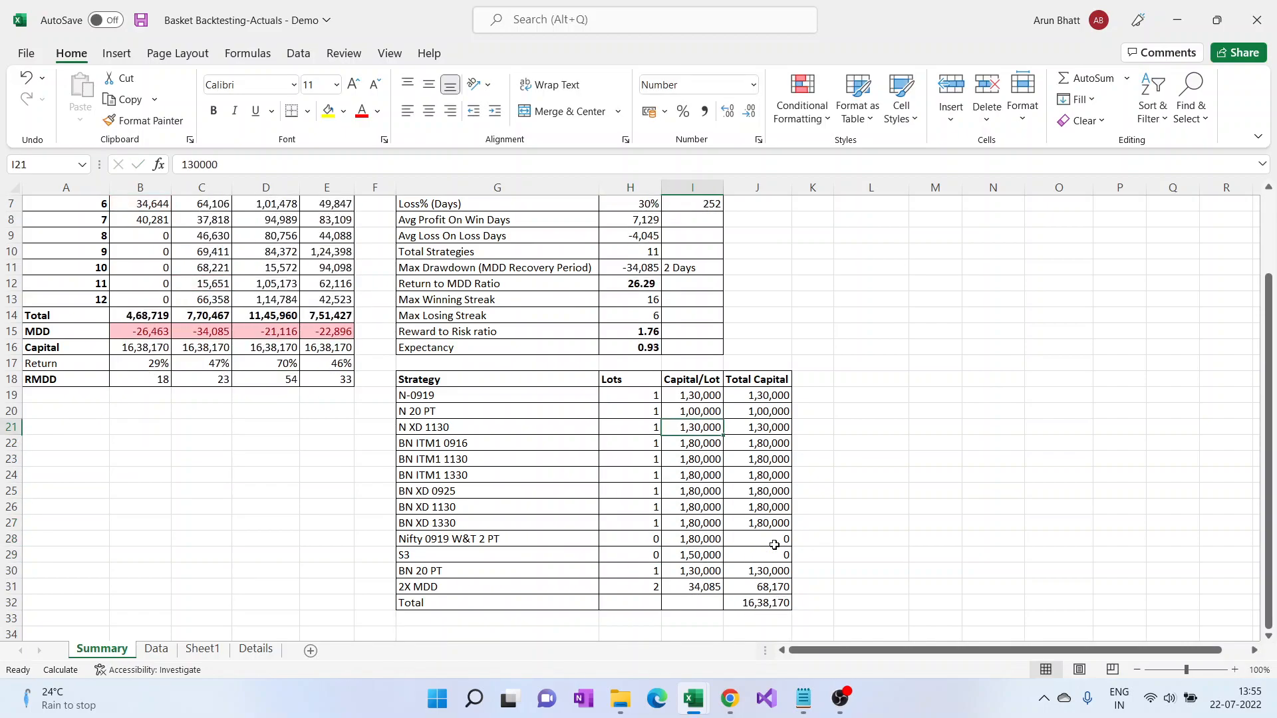
{"action": "key", "text": "Left"}
{"action": "key", "text": "shift+Down"}
{"action": "key", "text": "shift+Down"}
{"action": "key", "text": "shift+Down"}
{"action": "key", "text": "shift+Down"}
{"action": "key", "text": "shift+Down"}
{"action": "key", "text": "shift+Down"}
{"action": "key", "text": "shift+Down"}
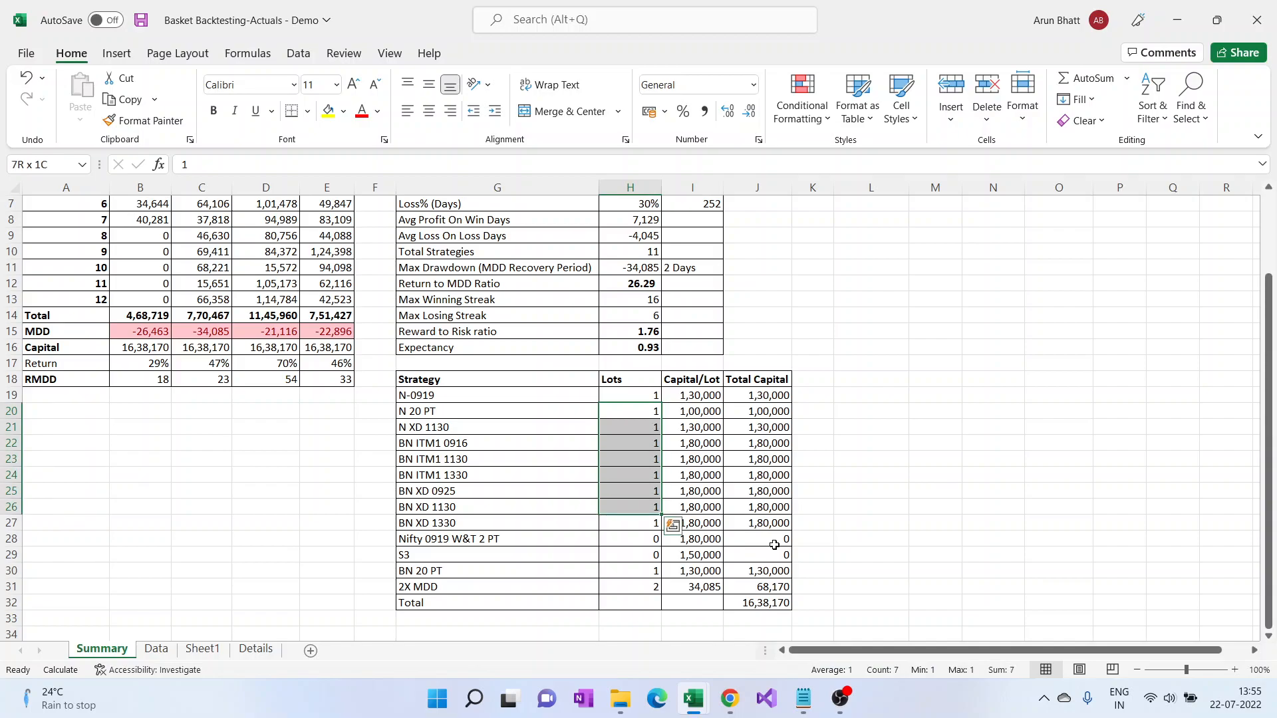
{"action": "key", "text": "Up"}
{"action": "key", "text": "Down"}
{"action": "type", "text": "0"}
{"action": "key", "text": "Return"}
{"action": "type", "text": "0"}
{"action": "key", "text": "Return"}
{"action": "type", "text": "0"}
{"action": "key", "text": "Return"}
{"action": "type", "text": "0"}
{"action": "key", "text": "Return"}
{"action": "type", "text": "0 "}
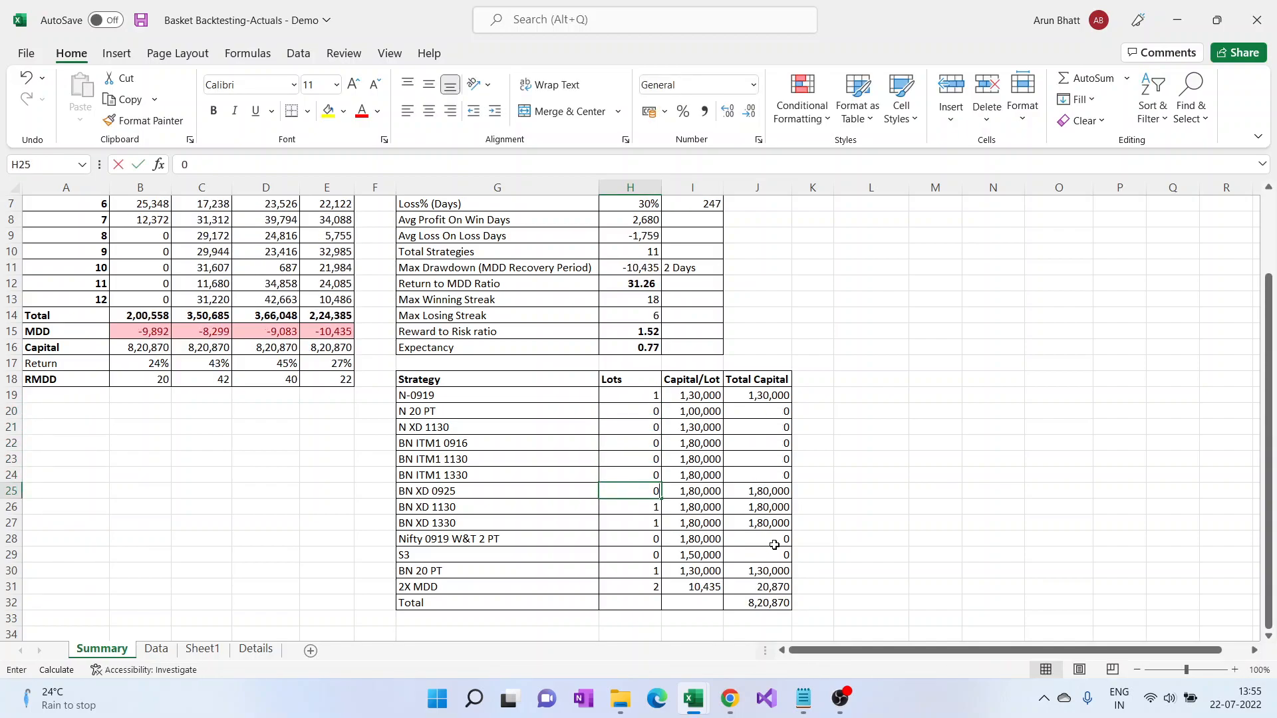
Step: Set Lots to 0 for BN XD 1130, BN XD 1330 and BN 20 PT as well
{"action": "type", "text": "0 0 0 0"}
{"action": "key", "text": "Down"}
{"action": "type", "text": "0"}
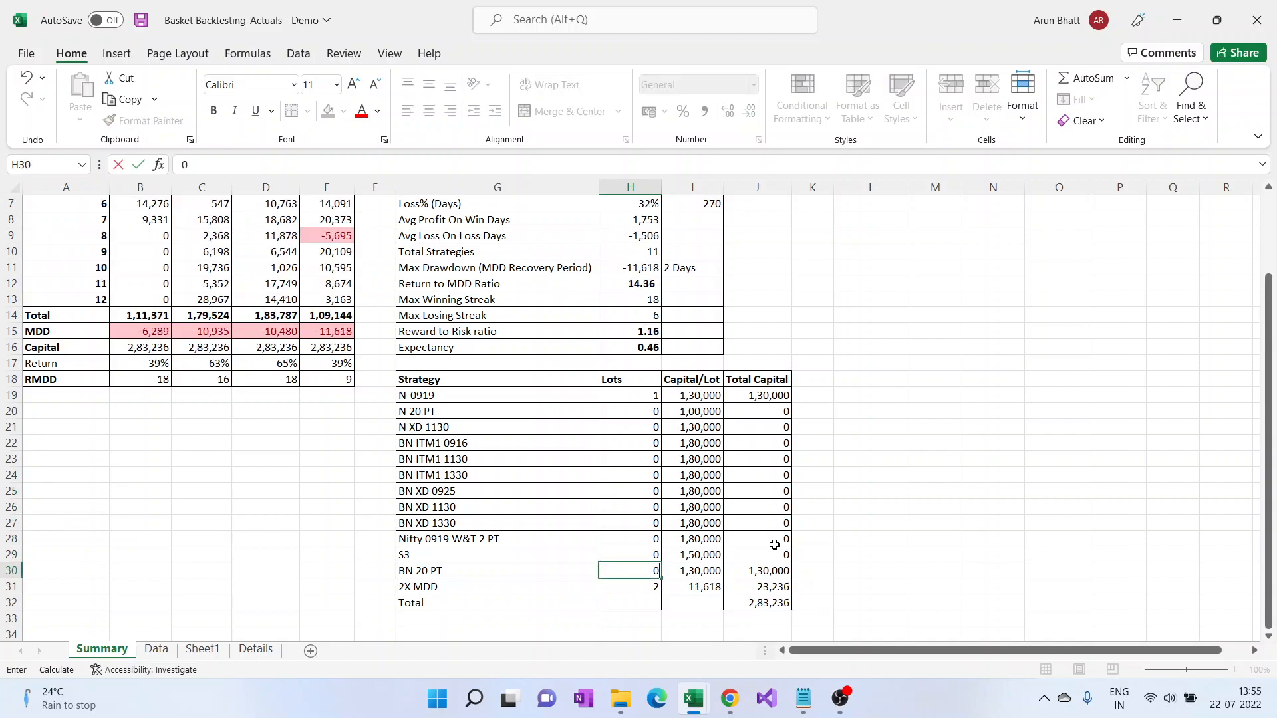
{"action": "key", "text": "Up"}
Step: Set the Lots of N-0919 to 5 to try a multi-lot, single-strategy basket
{"action": "key", "text": "Up"}
{"action": "key", "text": "Up"}
{"action": "key", "text": "Up"}
{"action": "key", "text": "Up"}
{"action": "key", "text": "Up"}
{"action": "key", "text": "Up"}
{"action": "key", "text": "Up"}
{"action": "key", "text": "Up"}
{"action": "key", "text": "Up"}
{"action": "key", "text": "Up"}
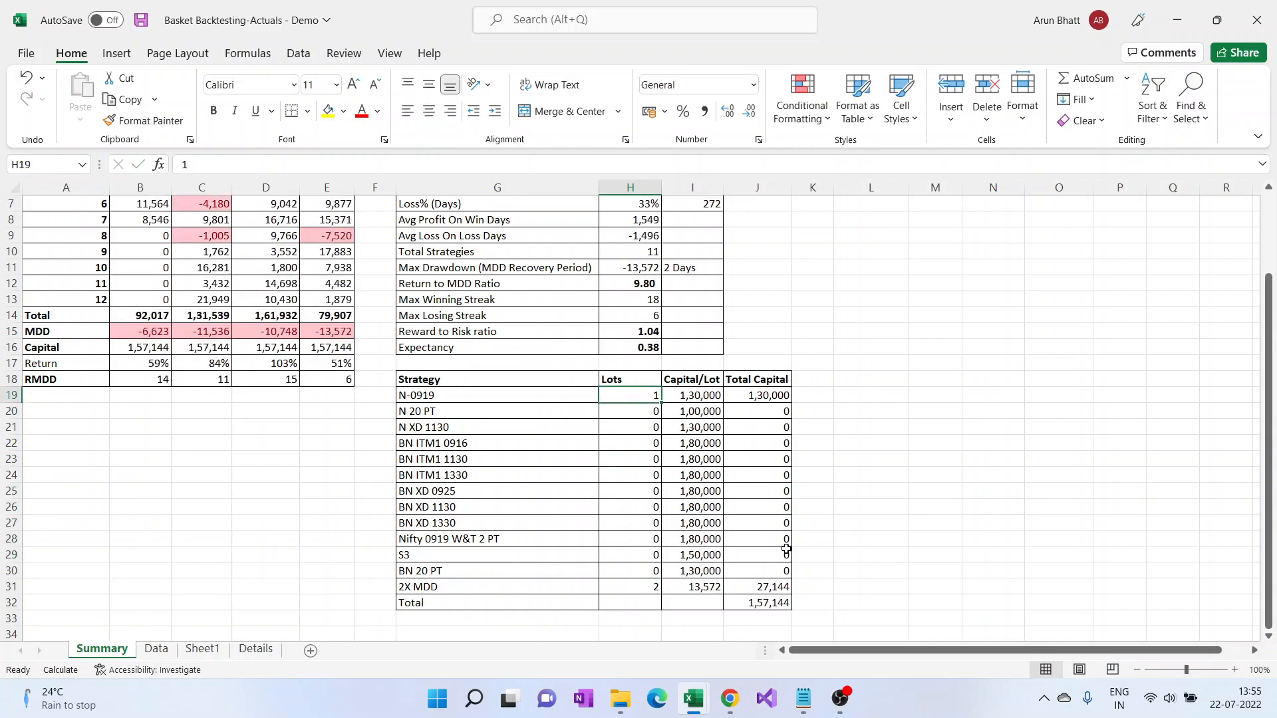
{"action": "scroll", "coordinate": [438, 434], "scroll_direction": "up", "scroll_amount": 2}
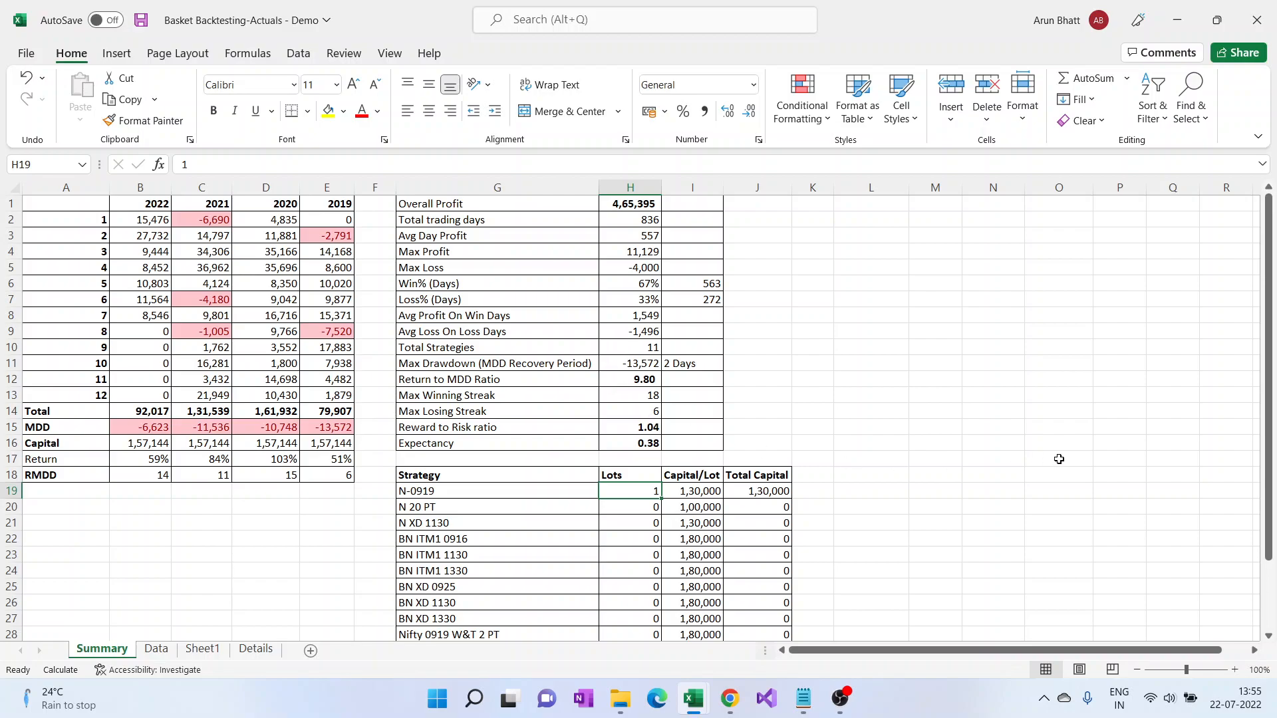
{"action": "type", "text": "5"}
{"action": "key", "text": "Left"}
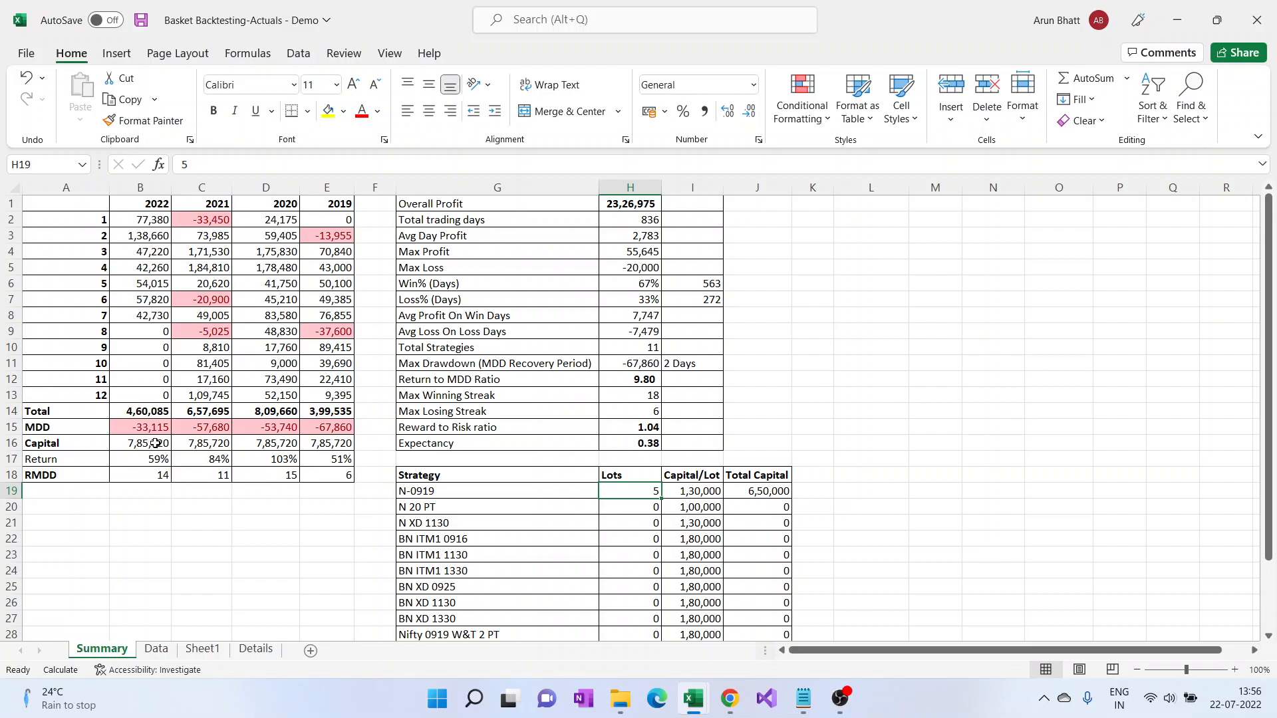
Step: Set Lots to 1 for N-0919, N 20 PT, N XD 1130, BN ITM1 0916 and BN ITM1 1130
{"action": "type", "text": "1"}
{"action": "key", "text": "Return"}
{"action": "type", "text": "1"}
{"action": "key", "text": "Return"}
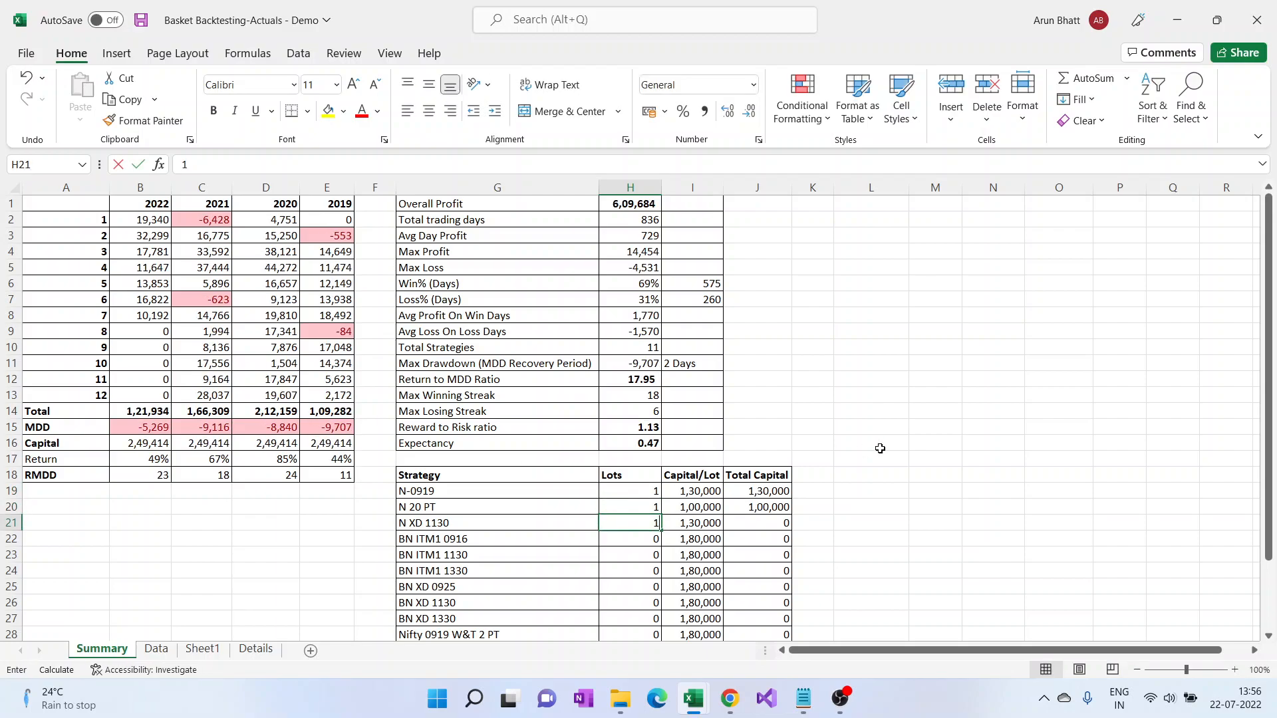
{"action": "type", "text": "1"}
{"action": "key", "text": "Return"}
{"action": "type", "text": "1"}
{"action": "key", "text": "Return"}
{"action": "type", "text": "1"}
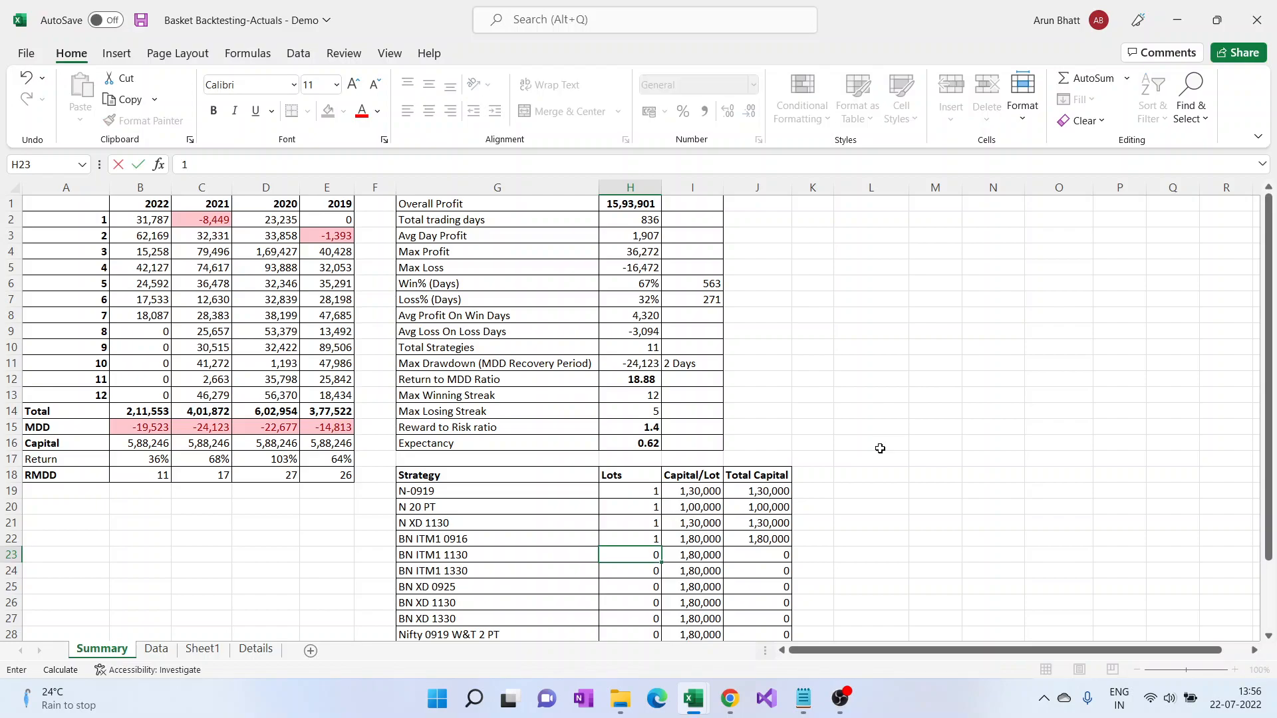
{"action": "key", "text": "Return"}
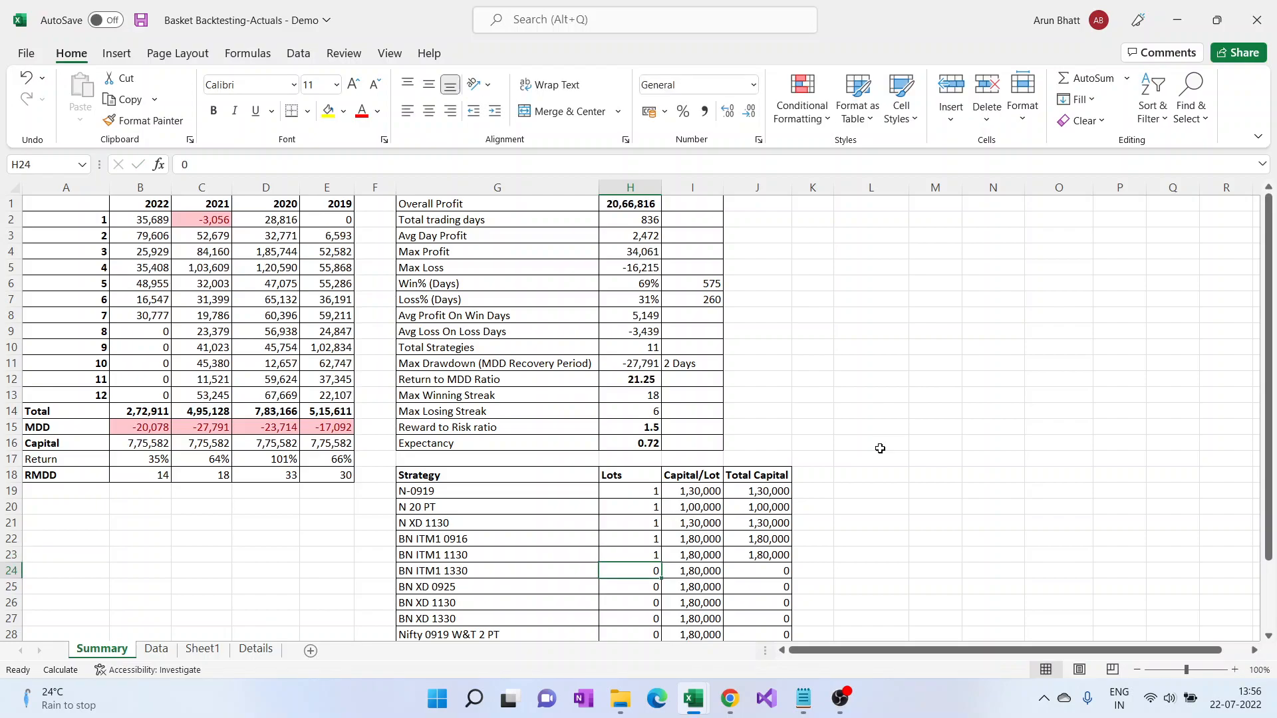
Step: Review the Lots of the five active strategies, the 2022 Capital and the Max Drawdown on the Summary sheet
{"action": "left_click_drag", "start_coordinate": [650, 553], "coordinate": [644, 492]}
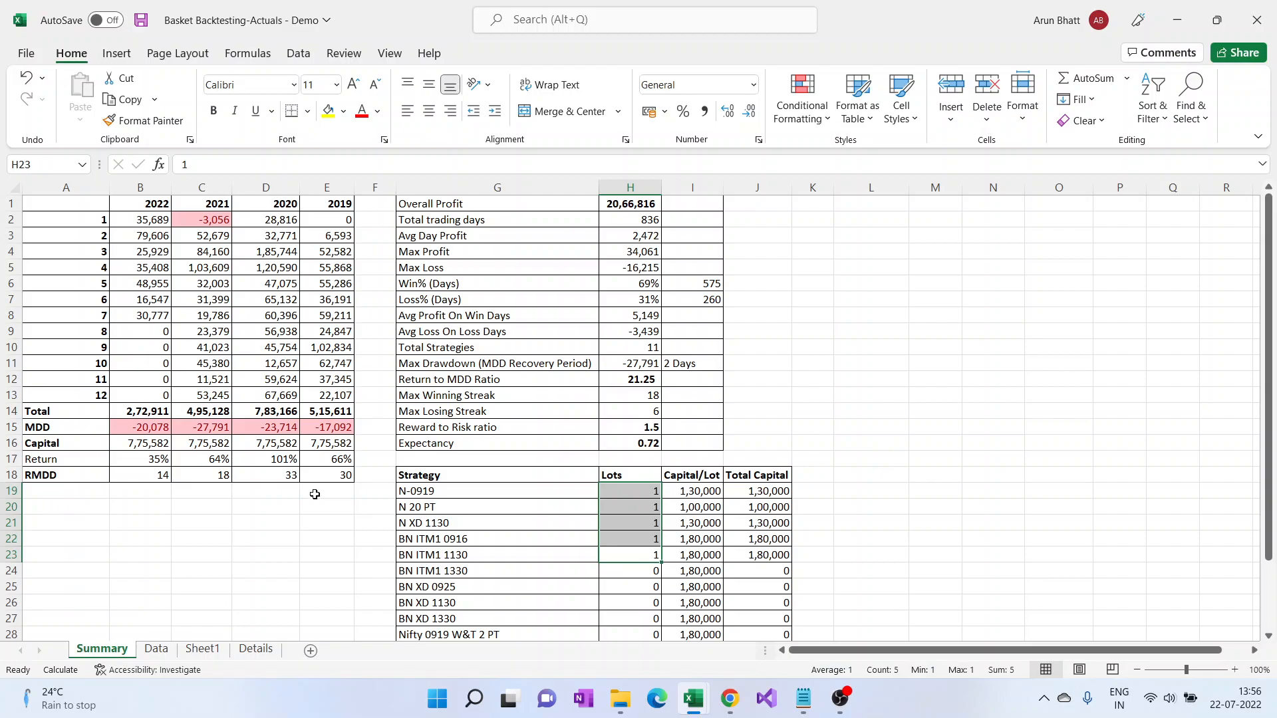
{"action": "left_click", "coordinate": [137, 446]}
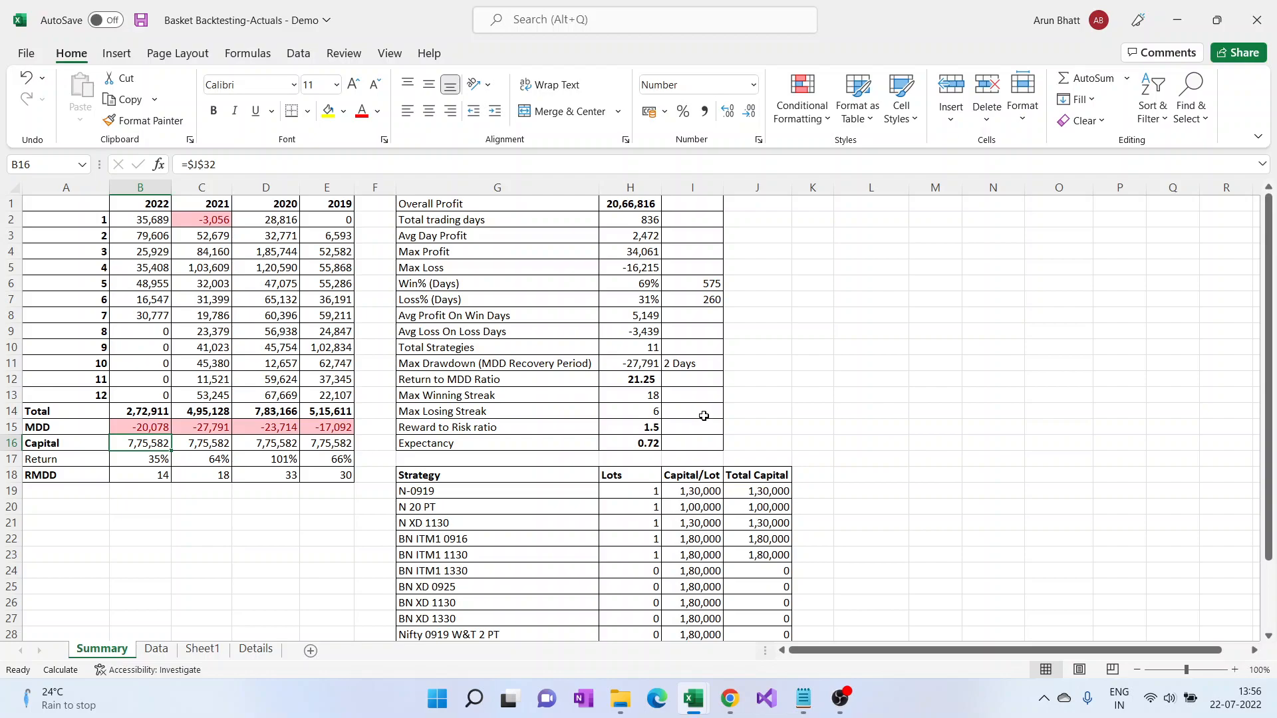
{"action": "left_click", "coordinate": [650, 364]}
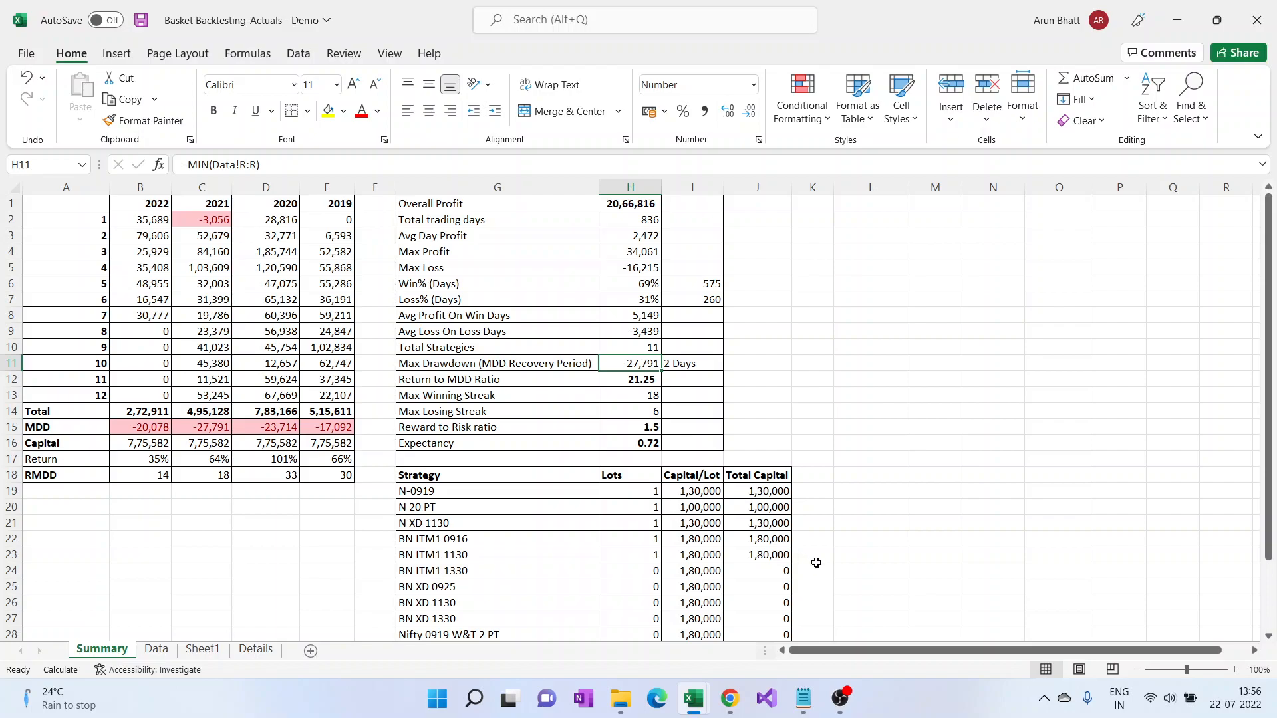
{"action": "left_click", "coordinate": [840, 698]}
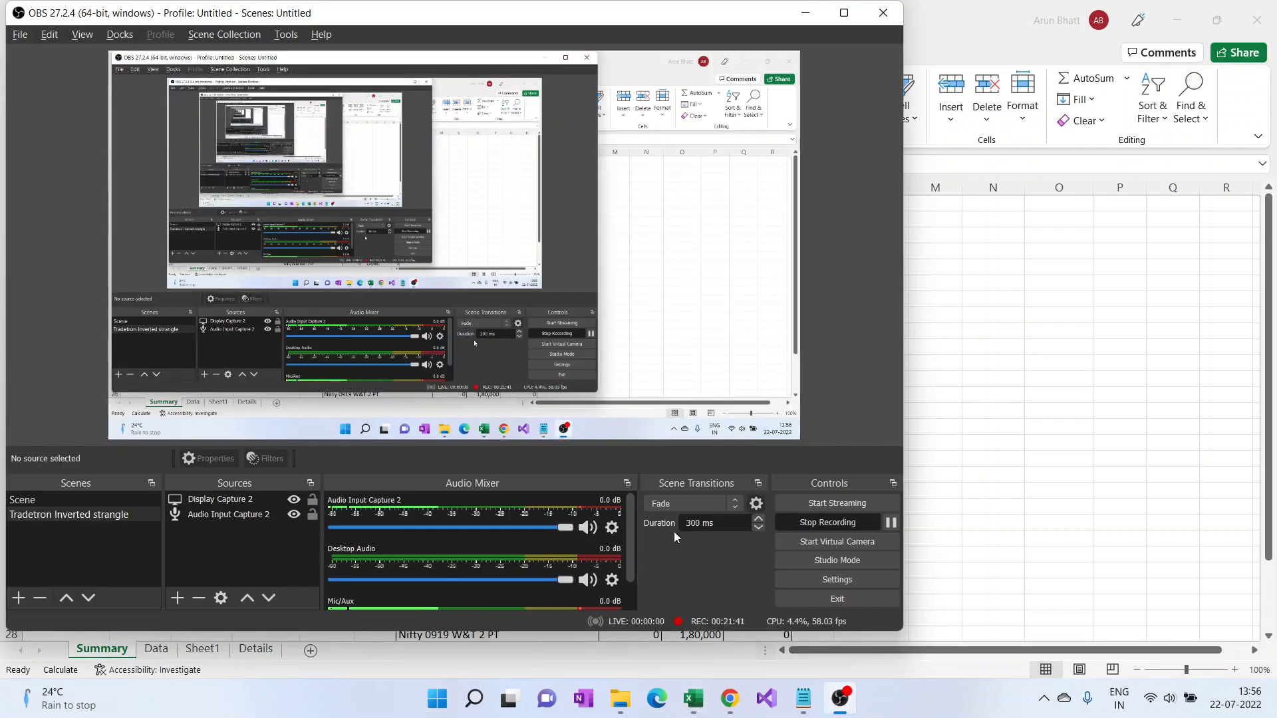